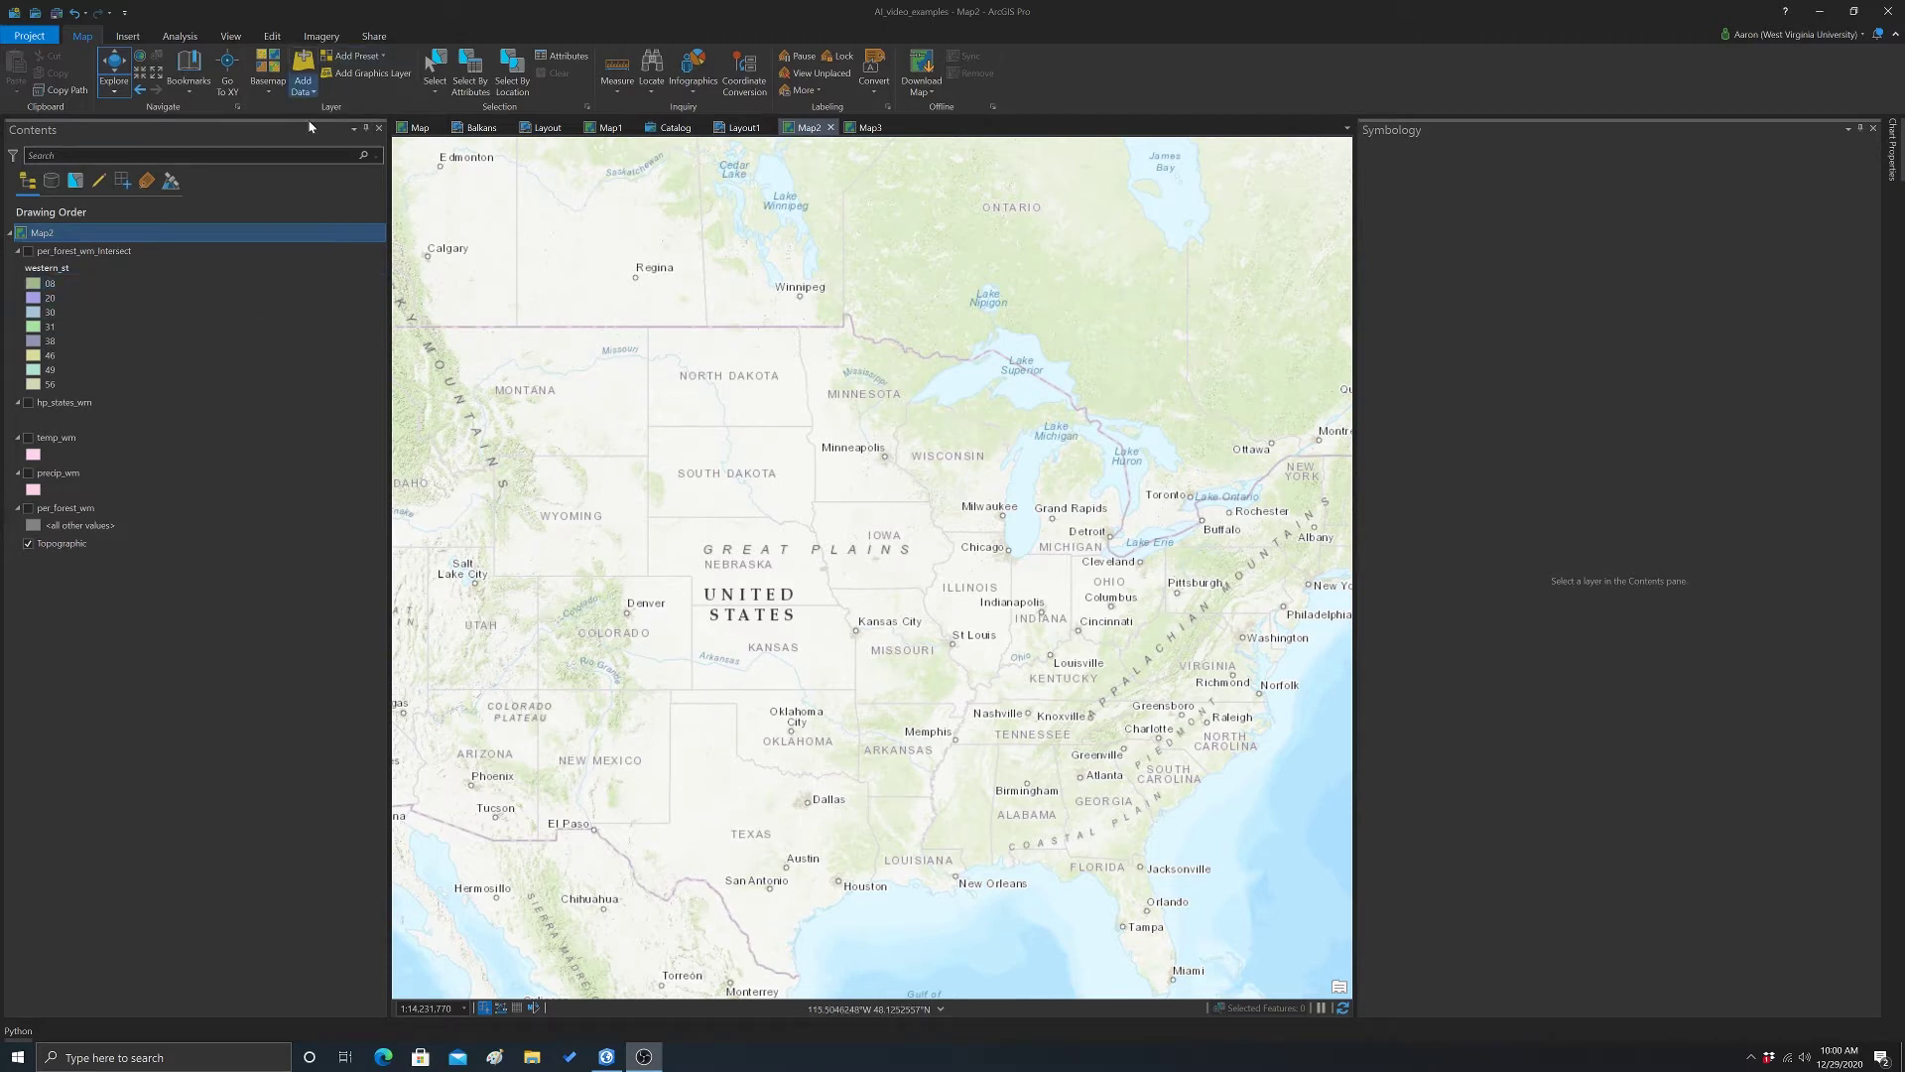
- Open Add Data and browse the Living Atlas layers, such as Terrain and World Transportation
click(303, 66)
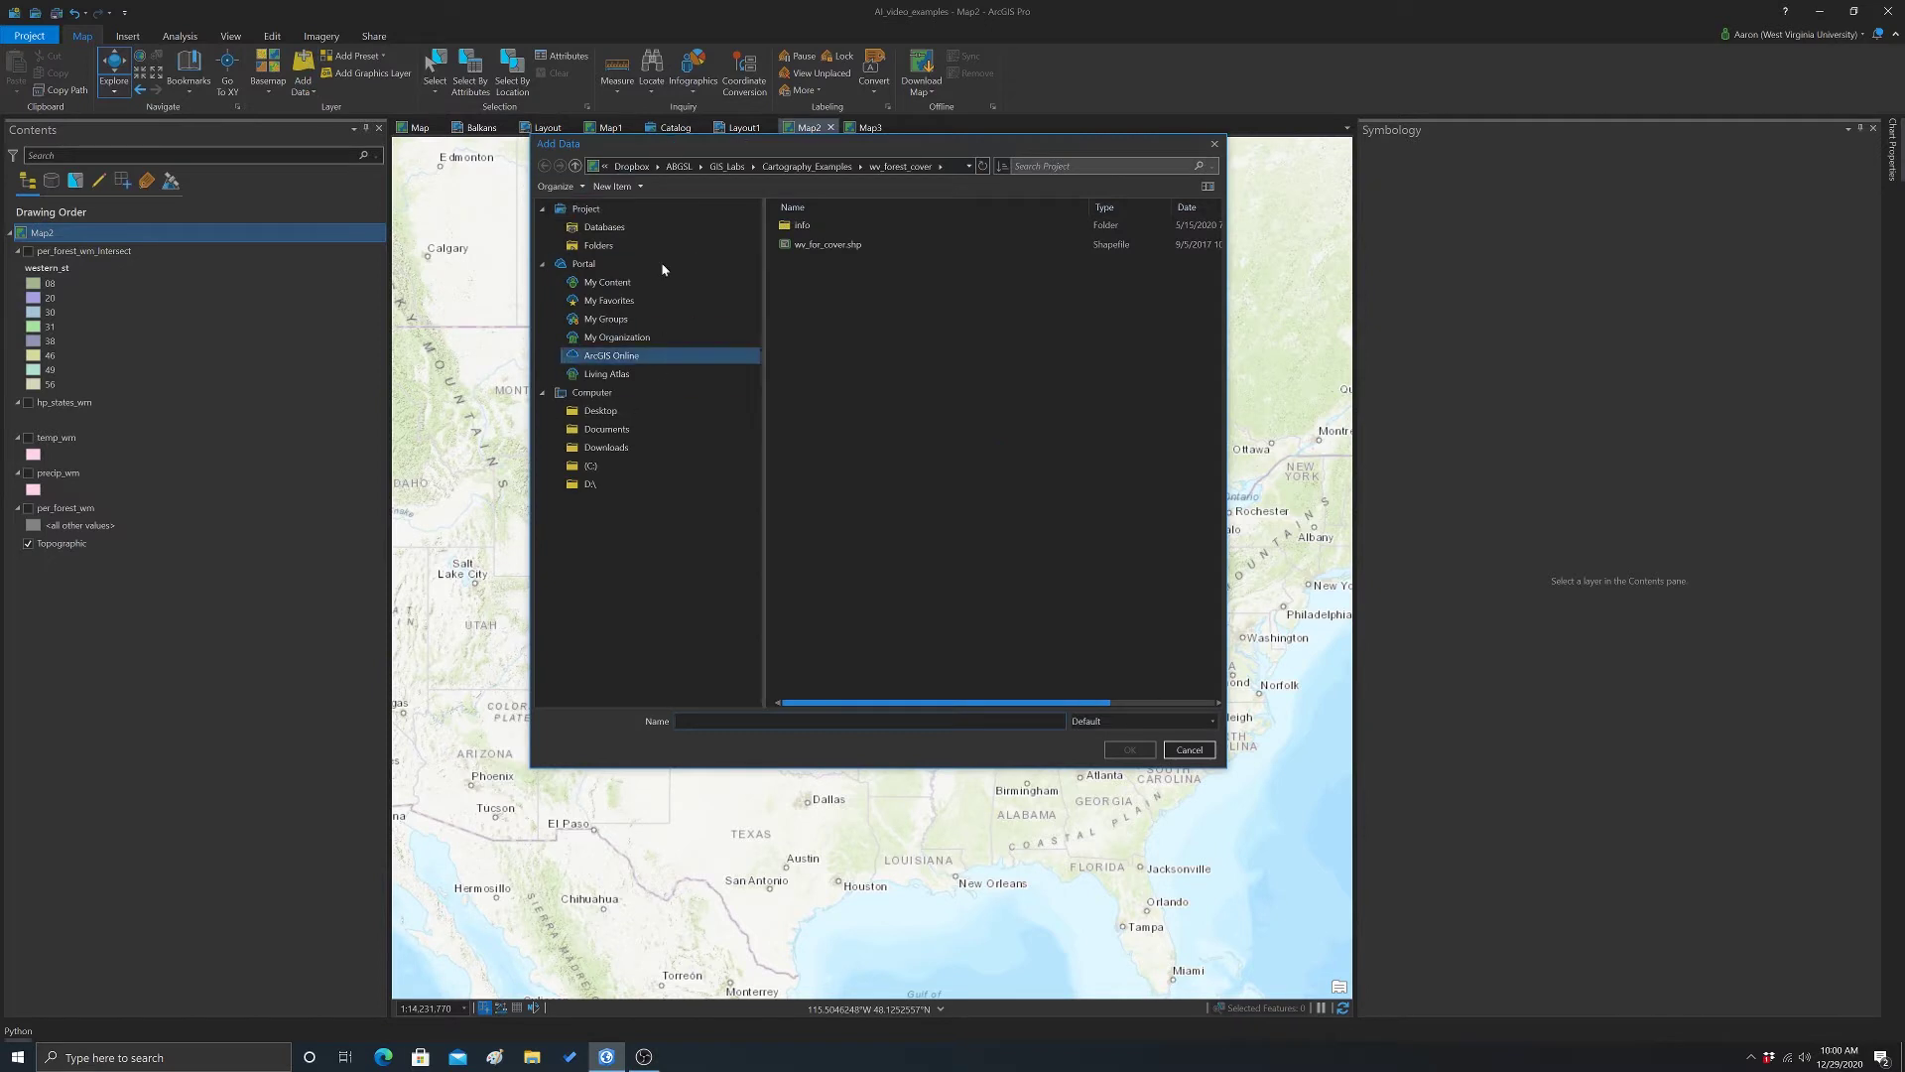
click(596, 393)
click(603, 377)
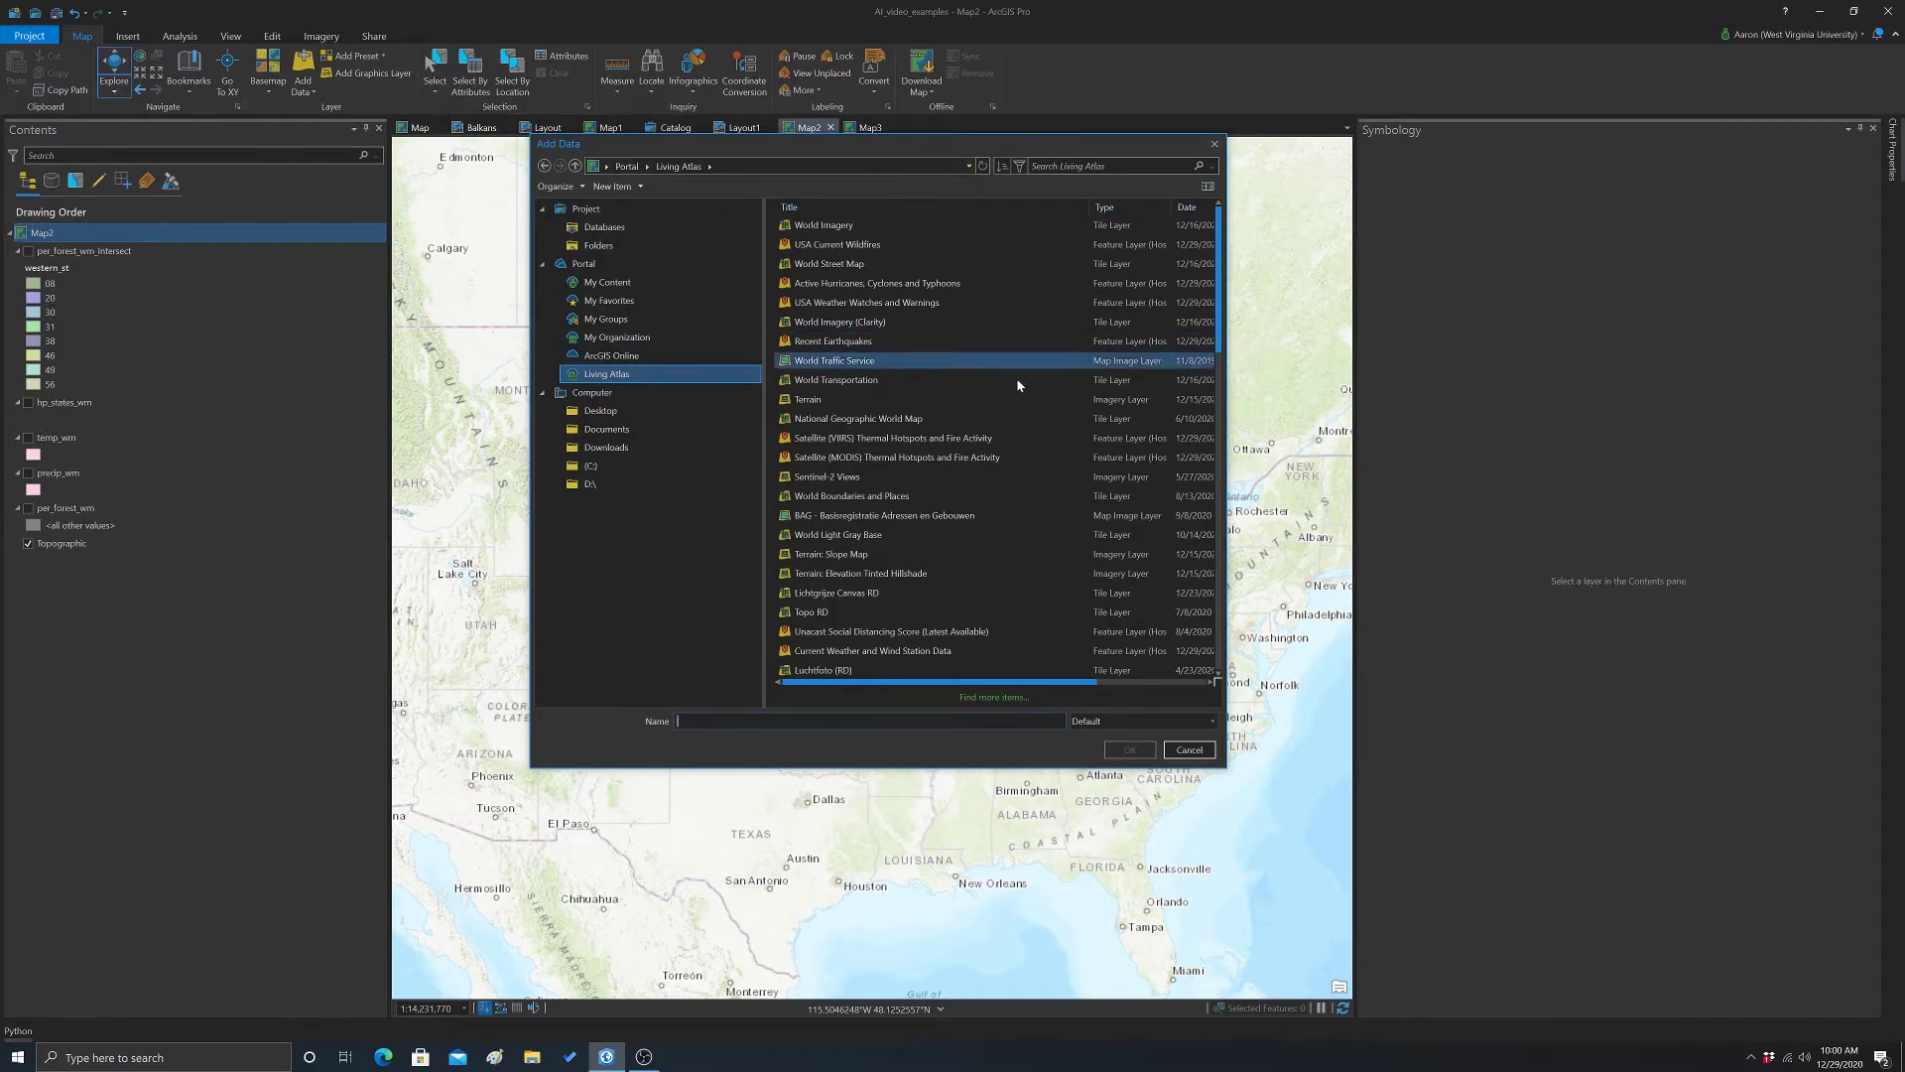
click(1031, 399)
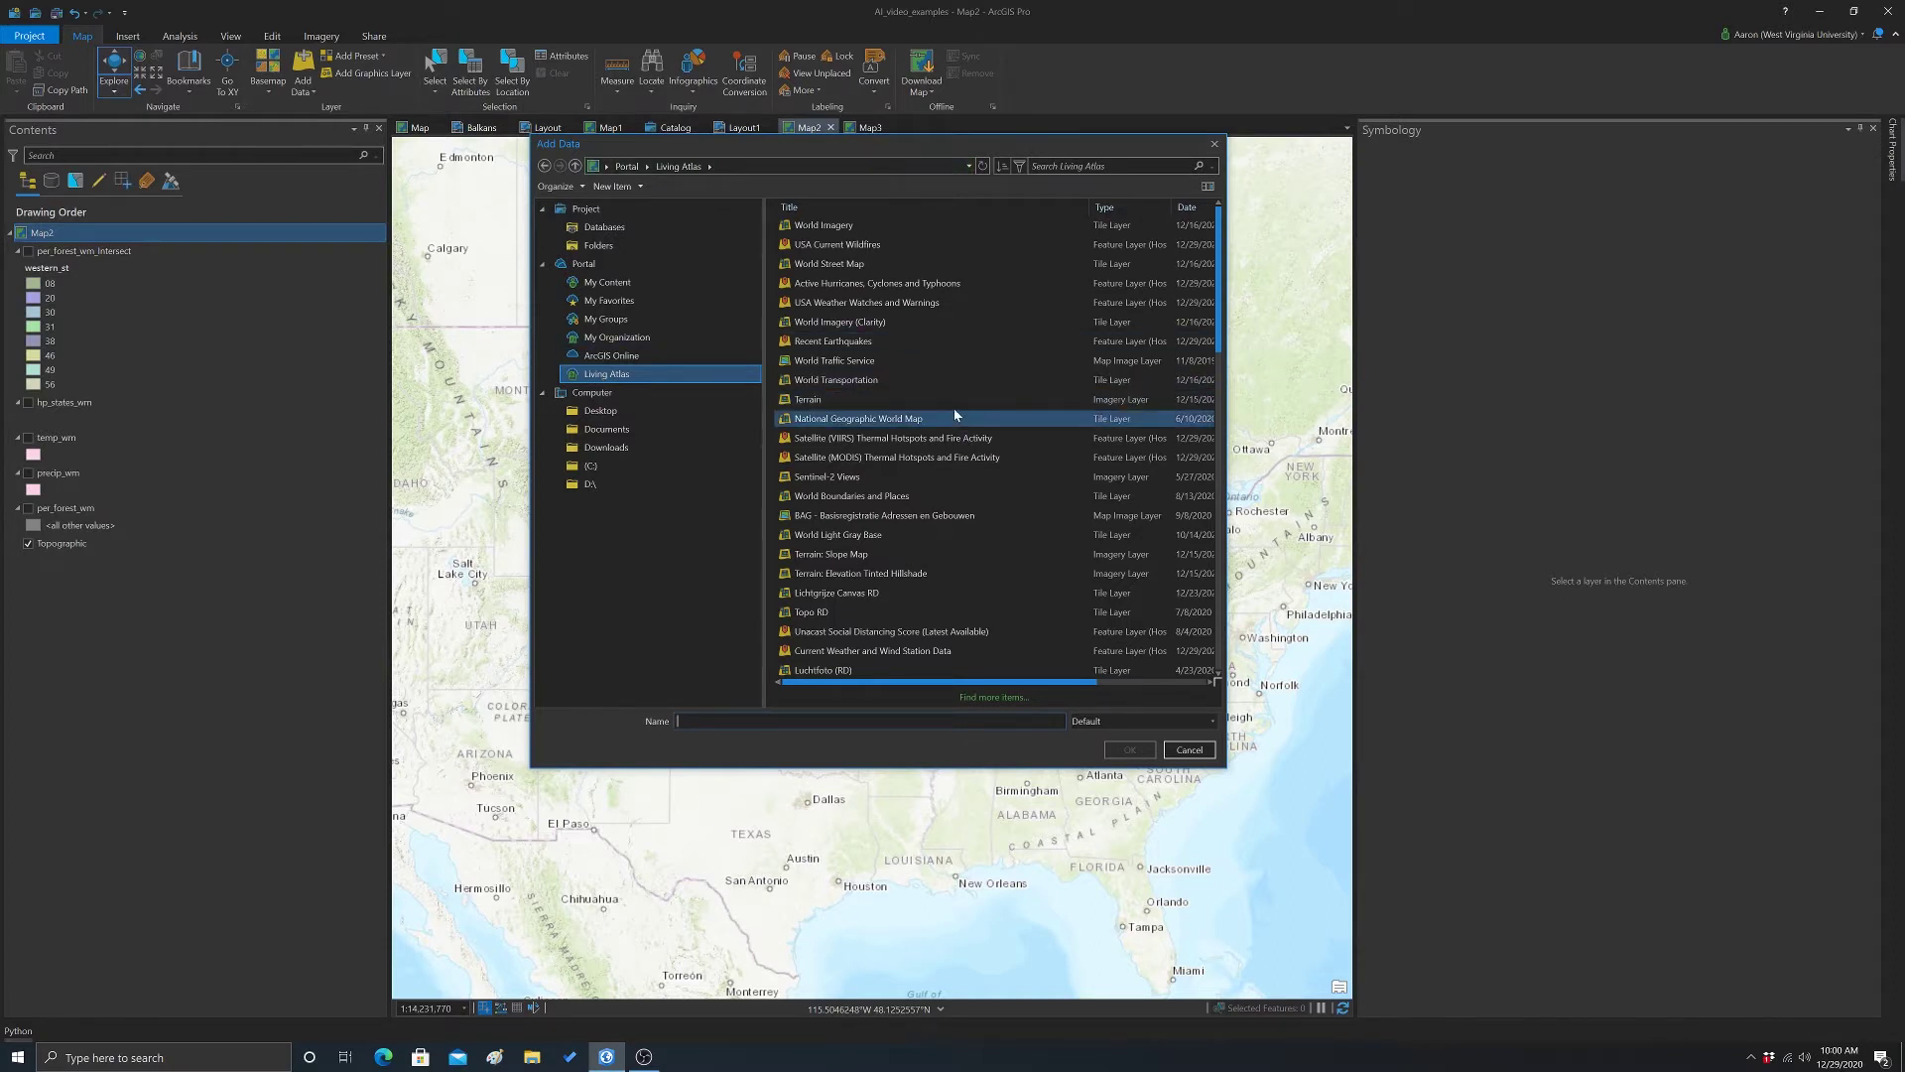
click(935, 458)
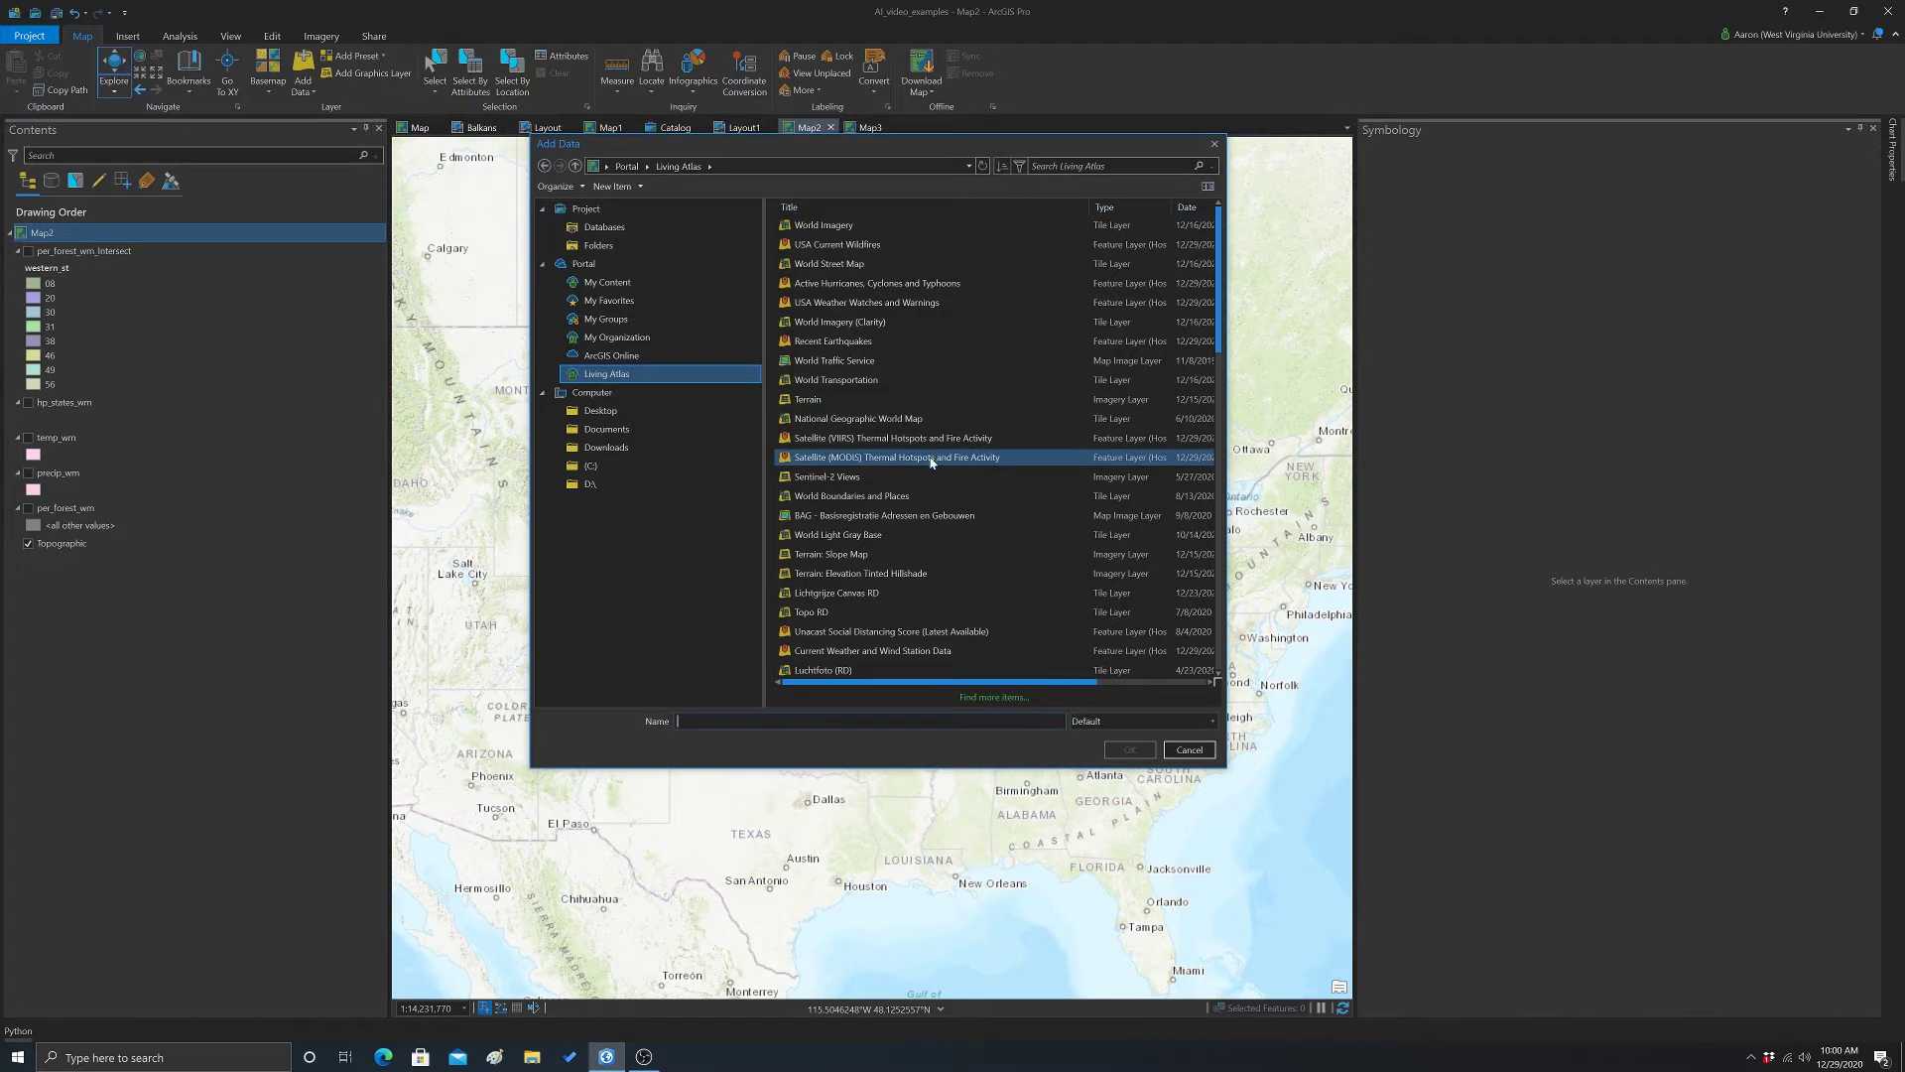
click(910, 438)
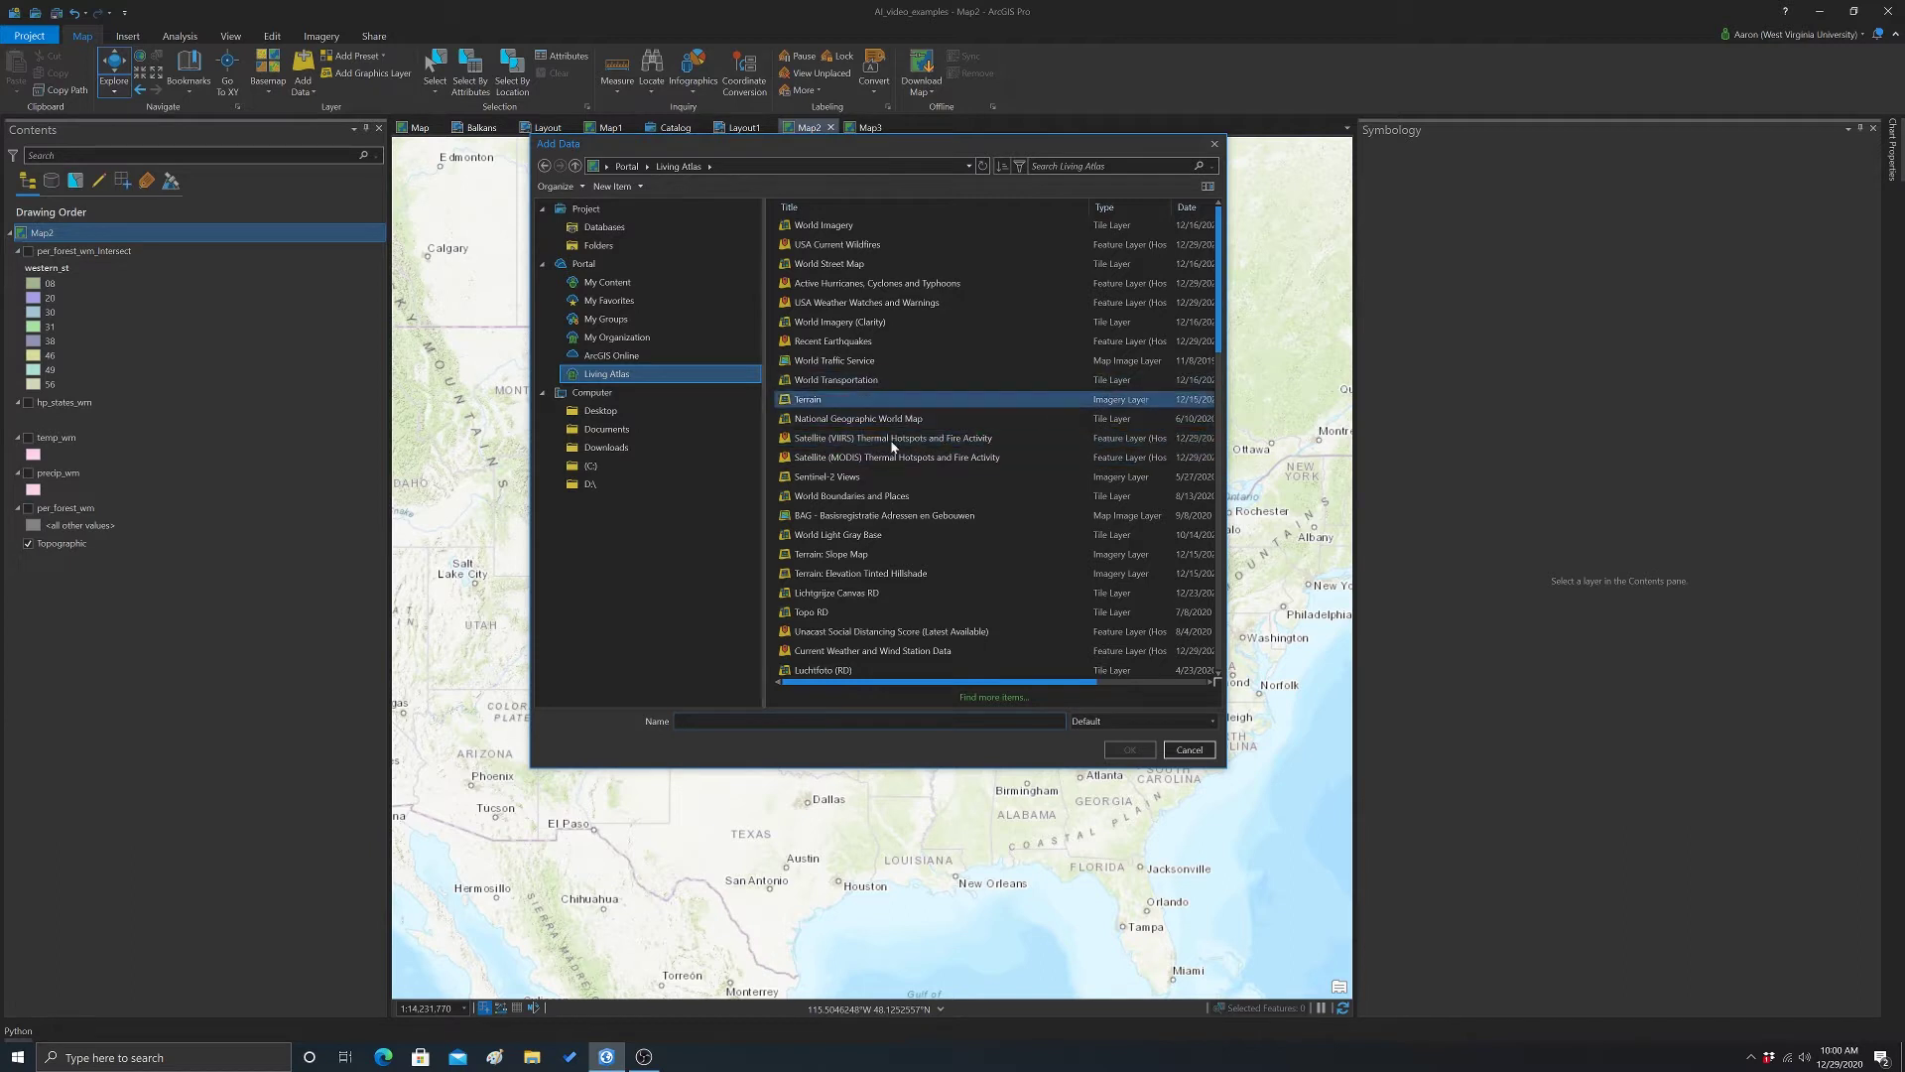
click(1032, 380)
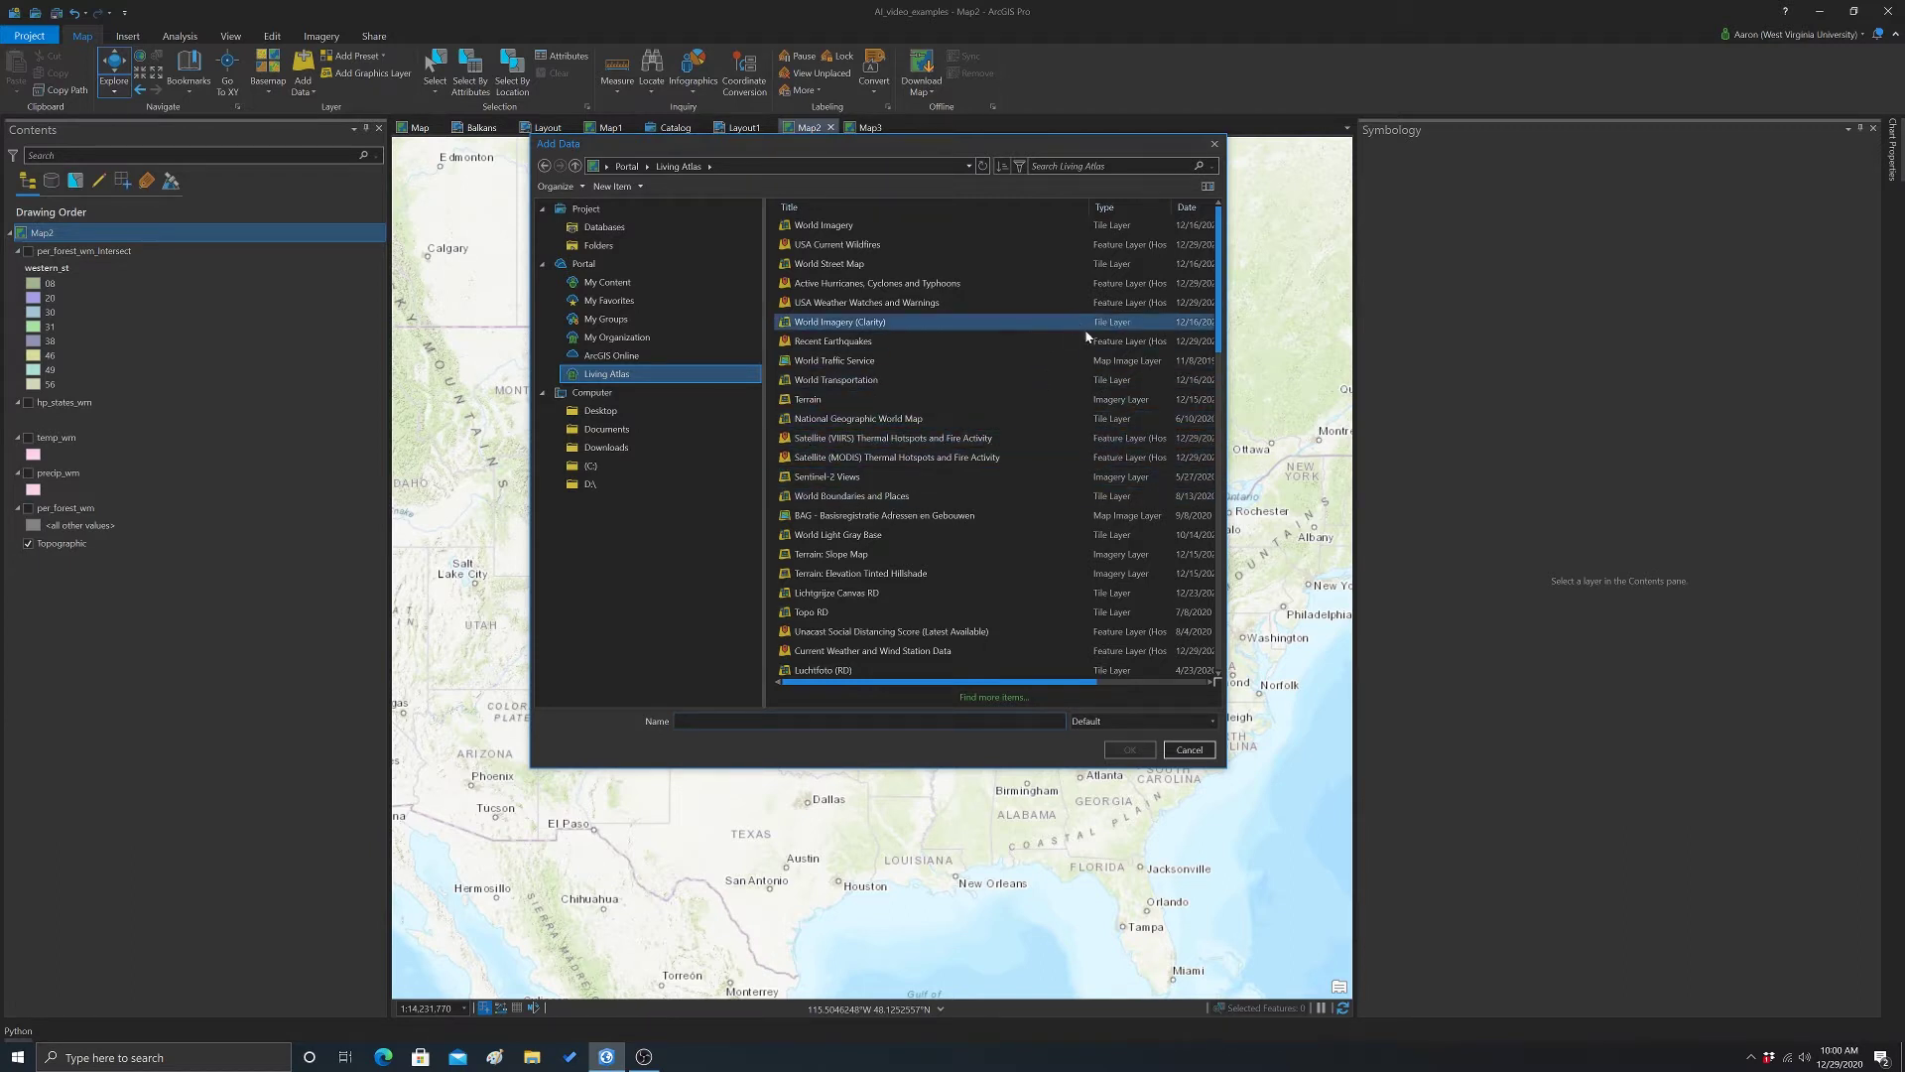
- Search Living Atlas for 'Health Ranking' and add County Health Rankings 2019 to Map2
click(1081, 166)
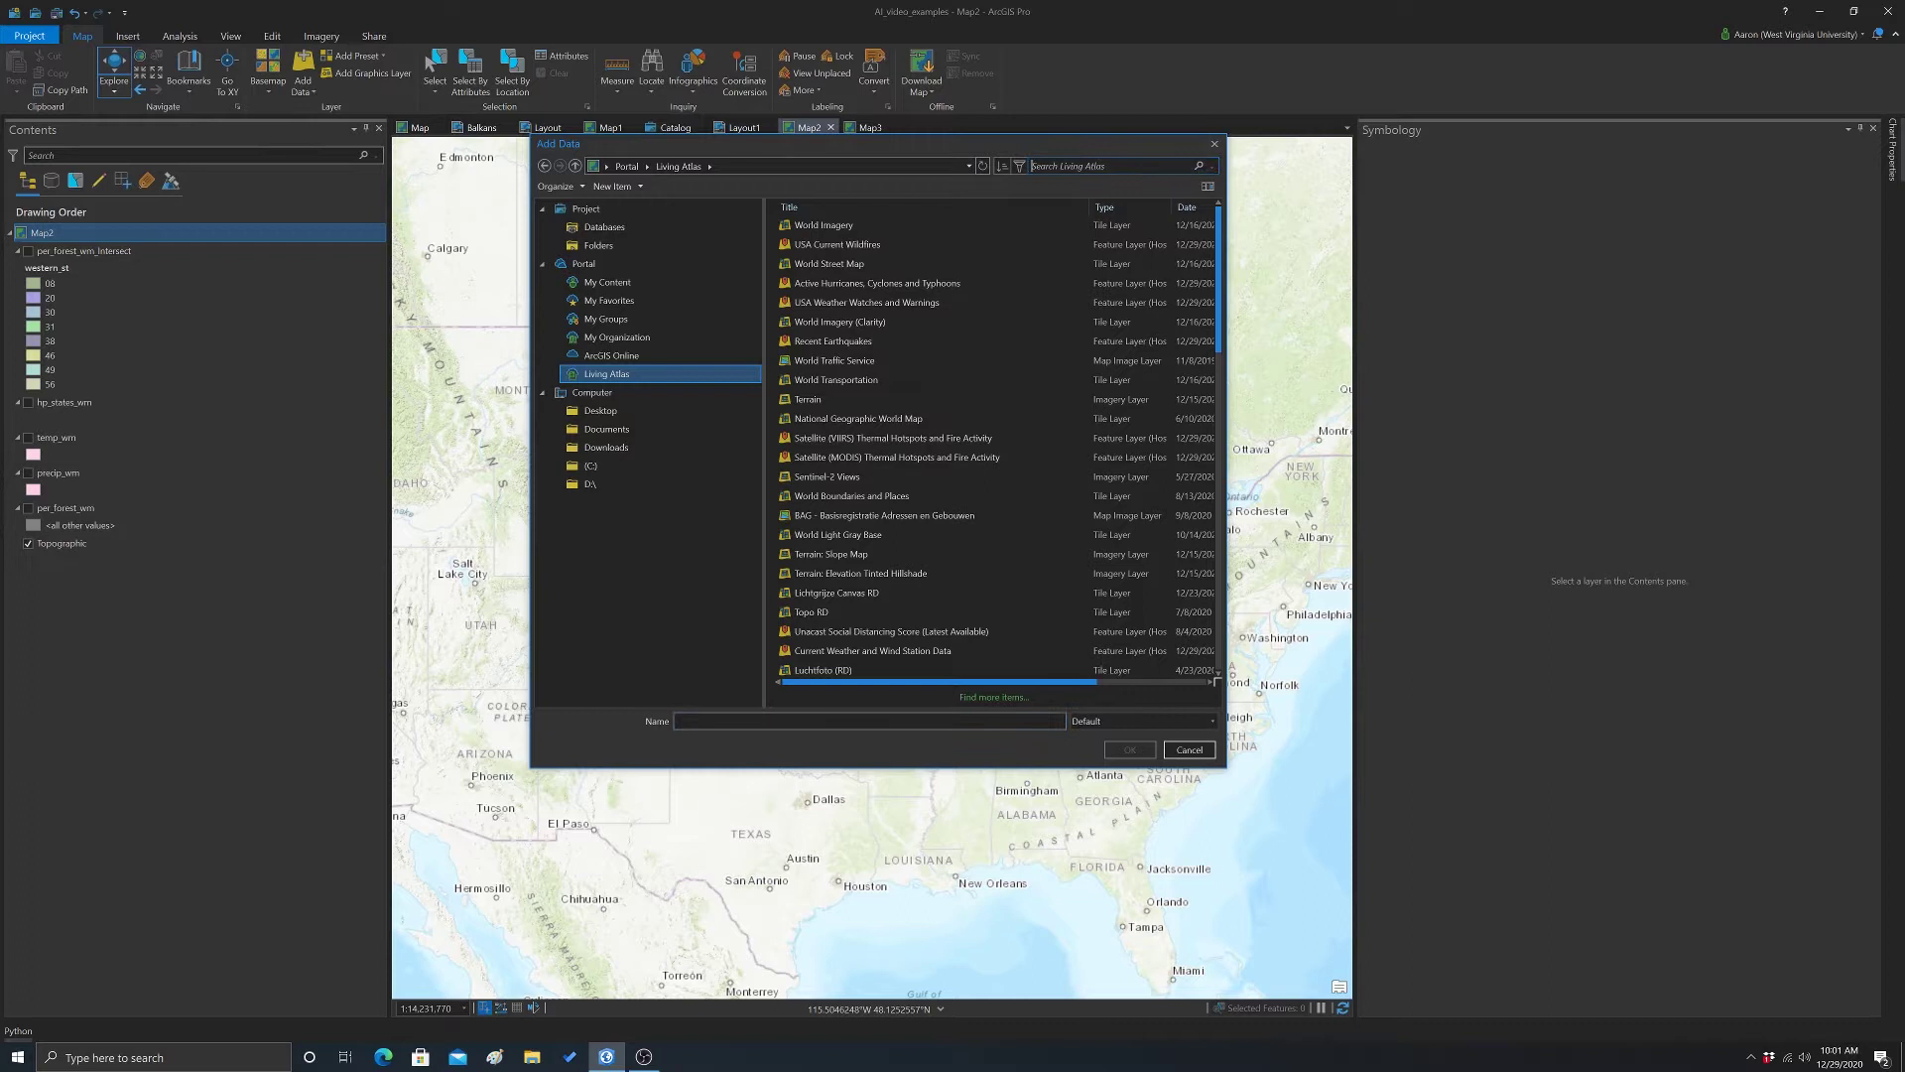
text(Health Ranking)
key(Return)
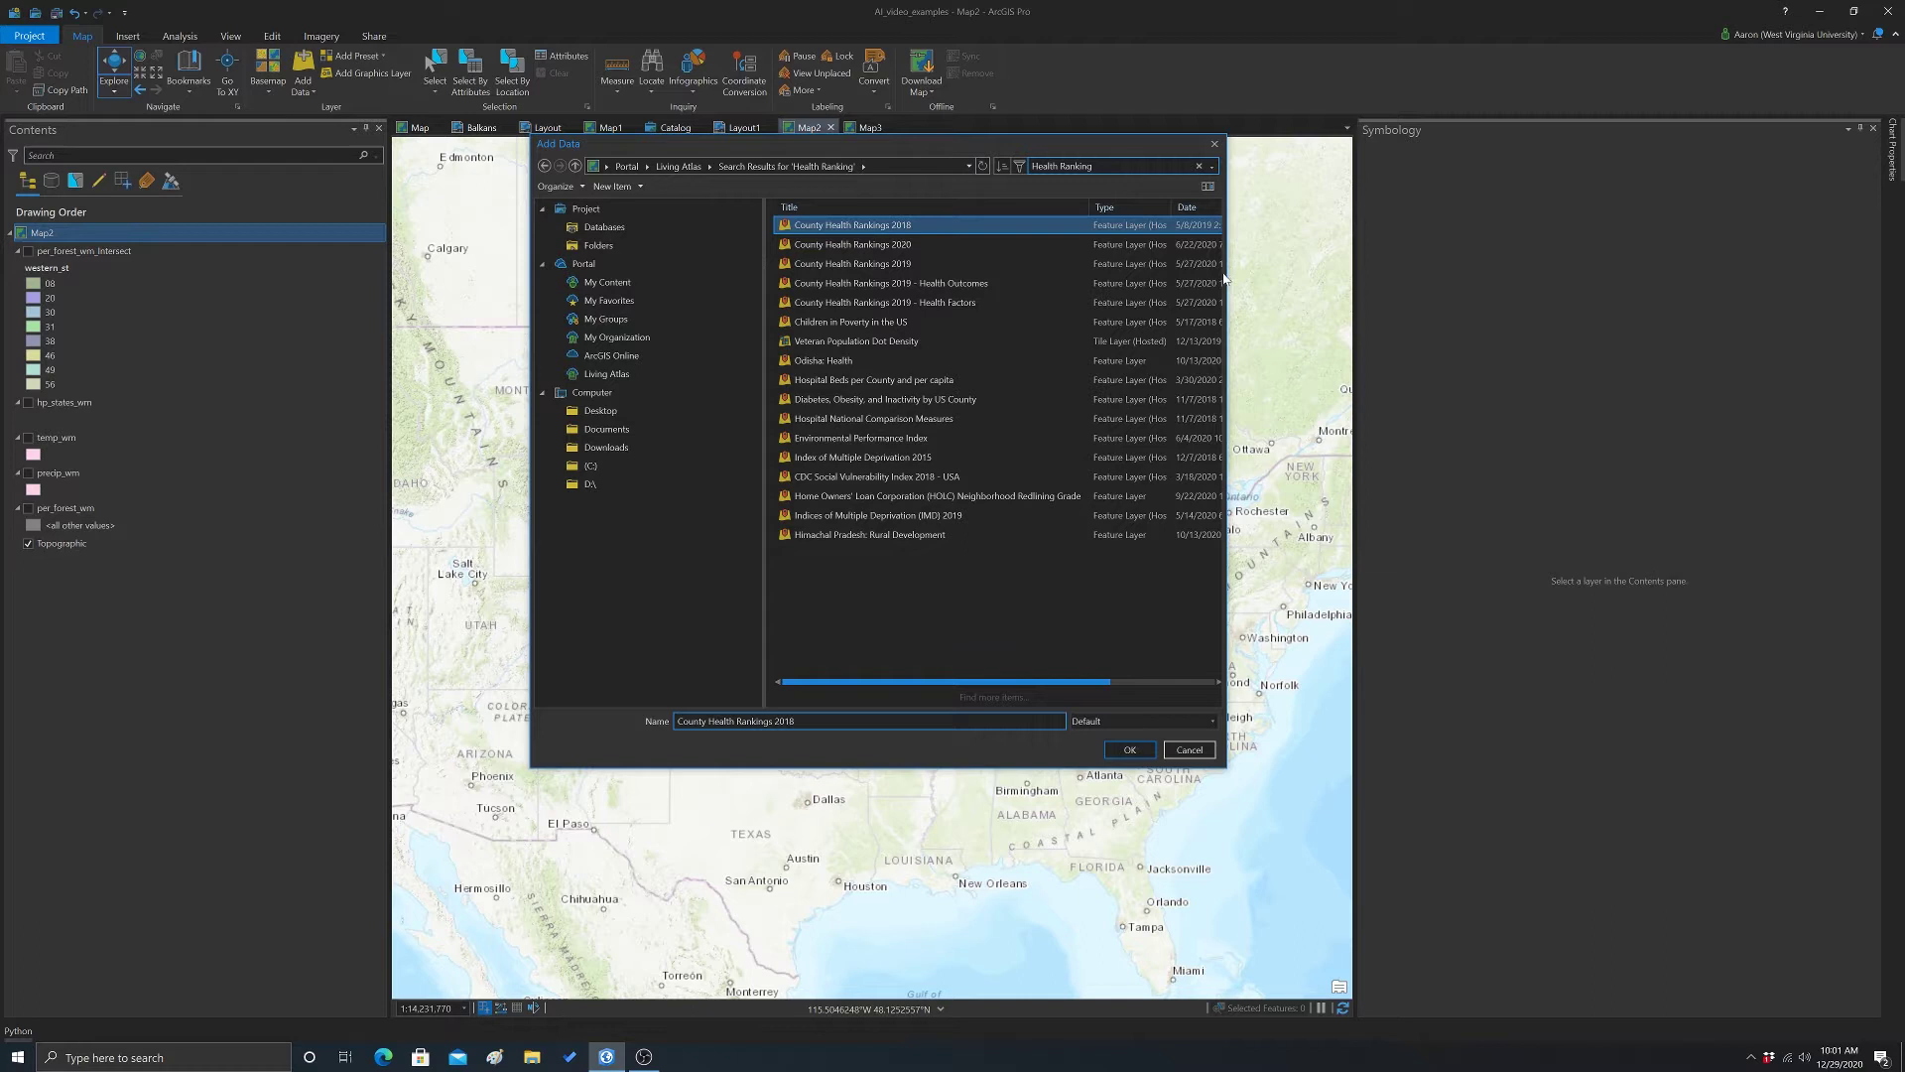
drag(1225, 273, 1387, 273)
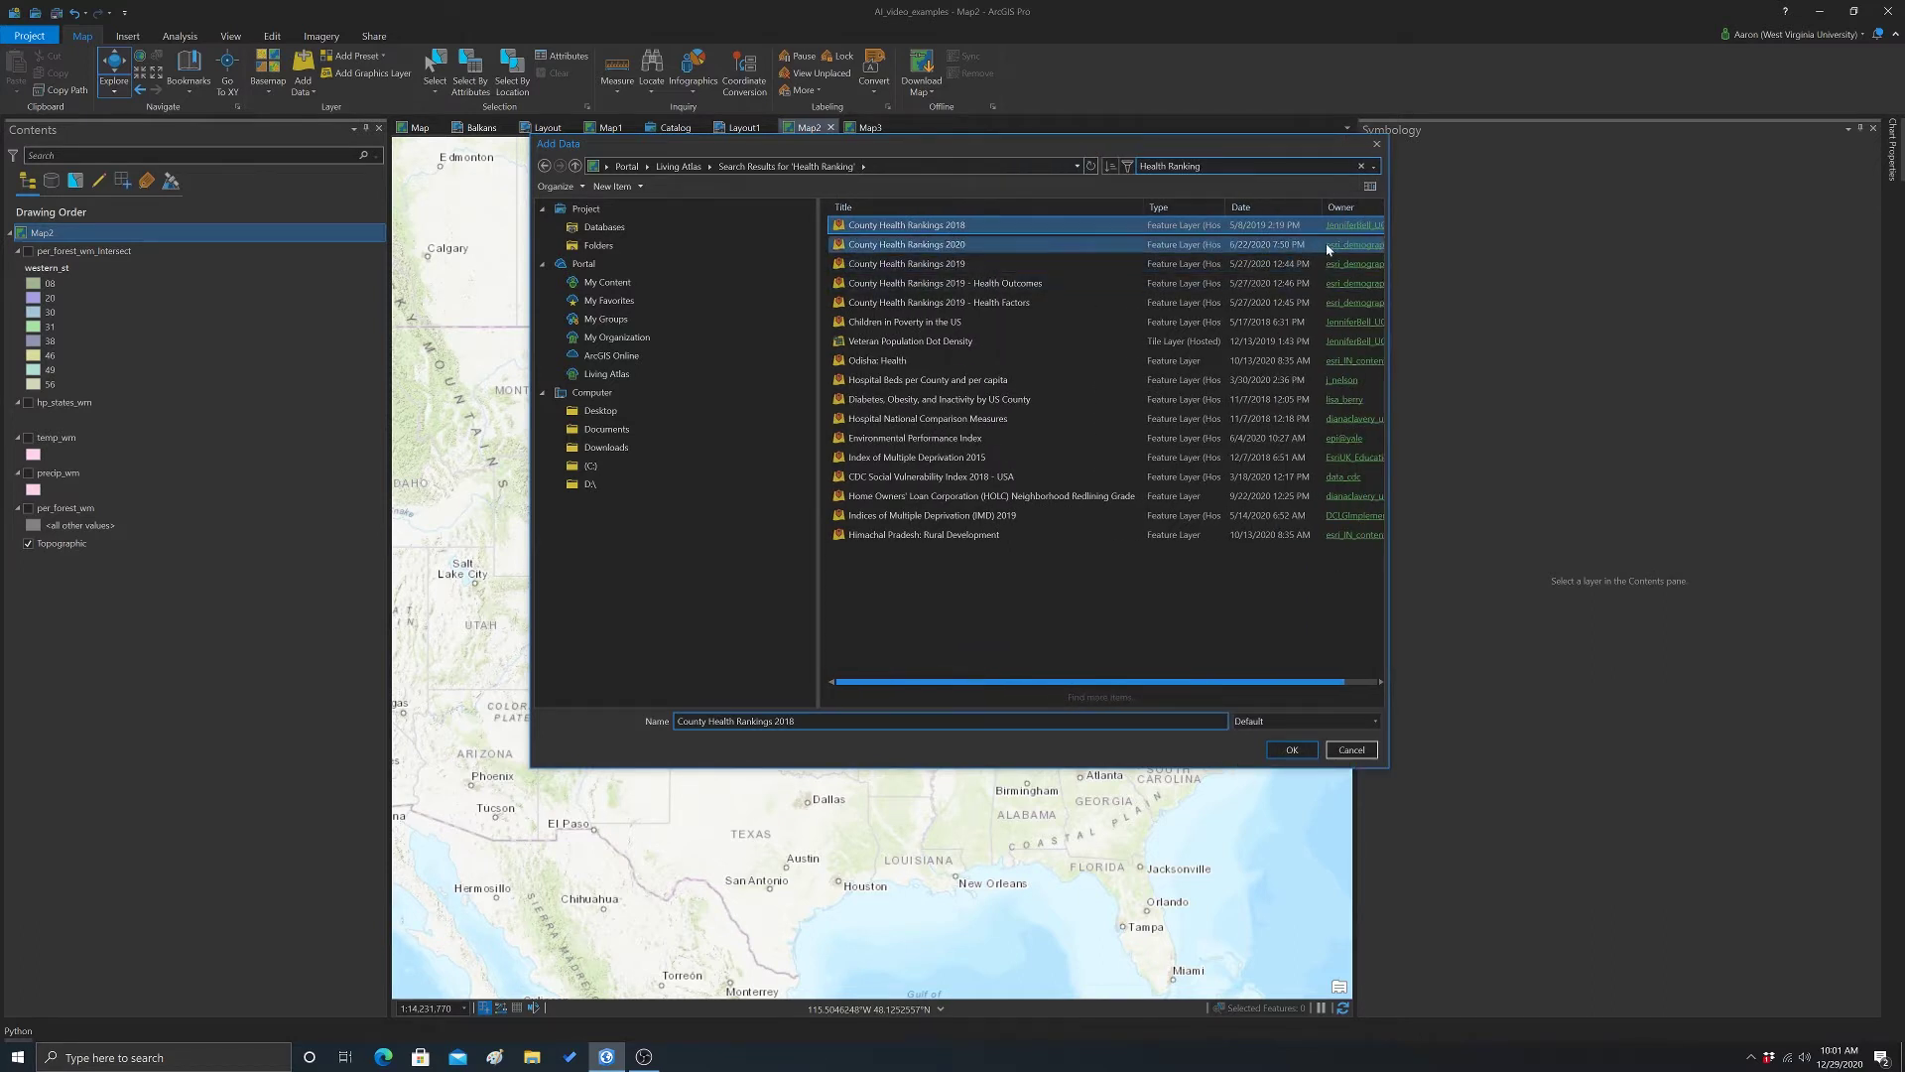
drag(1222, 683, 1290, 683)
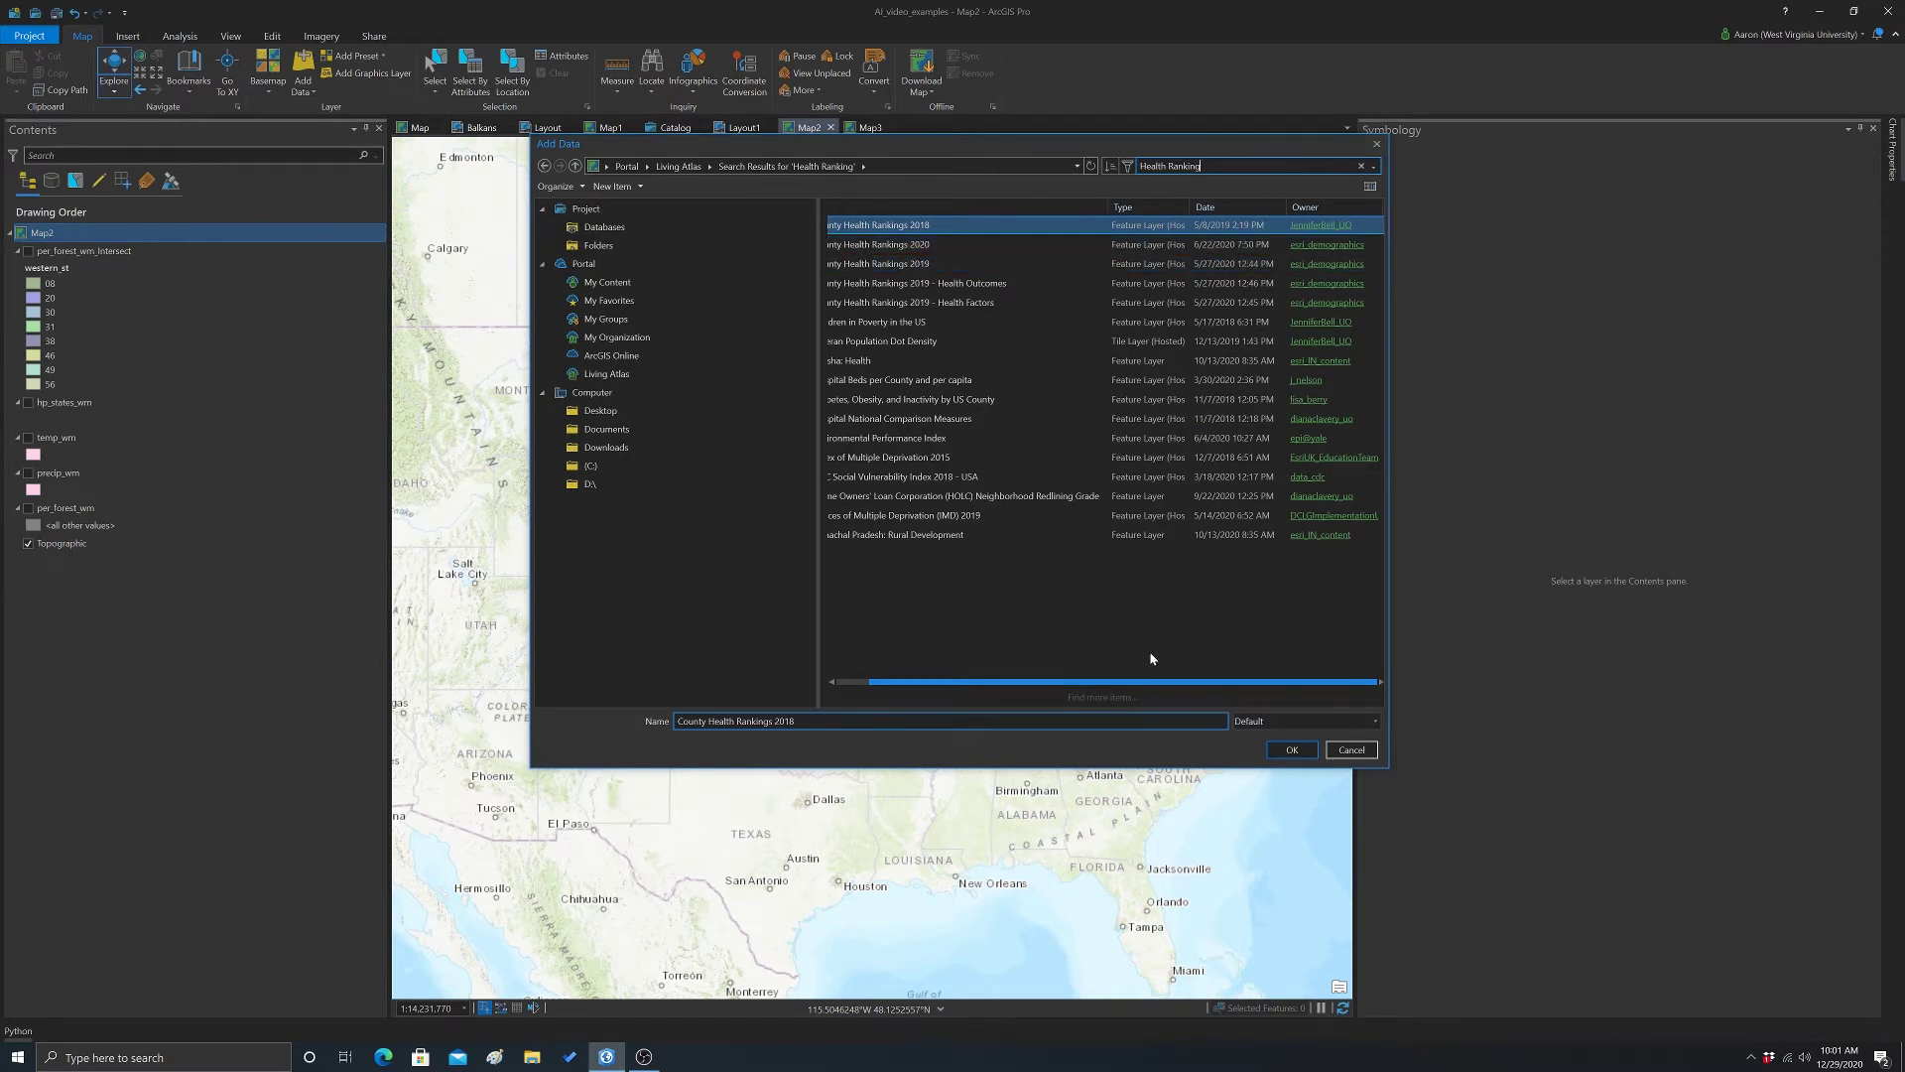
drag(1151, 681, 1116, 682)
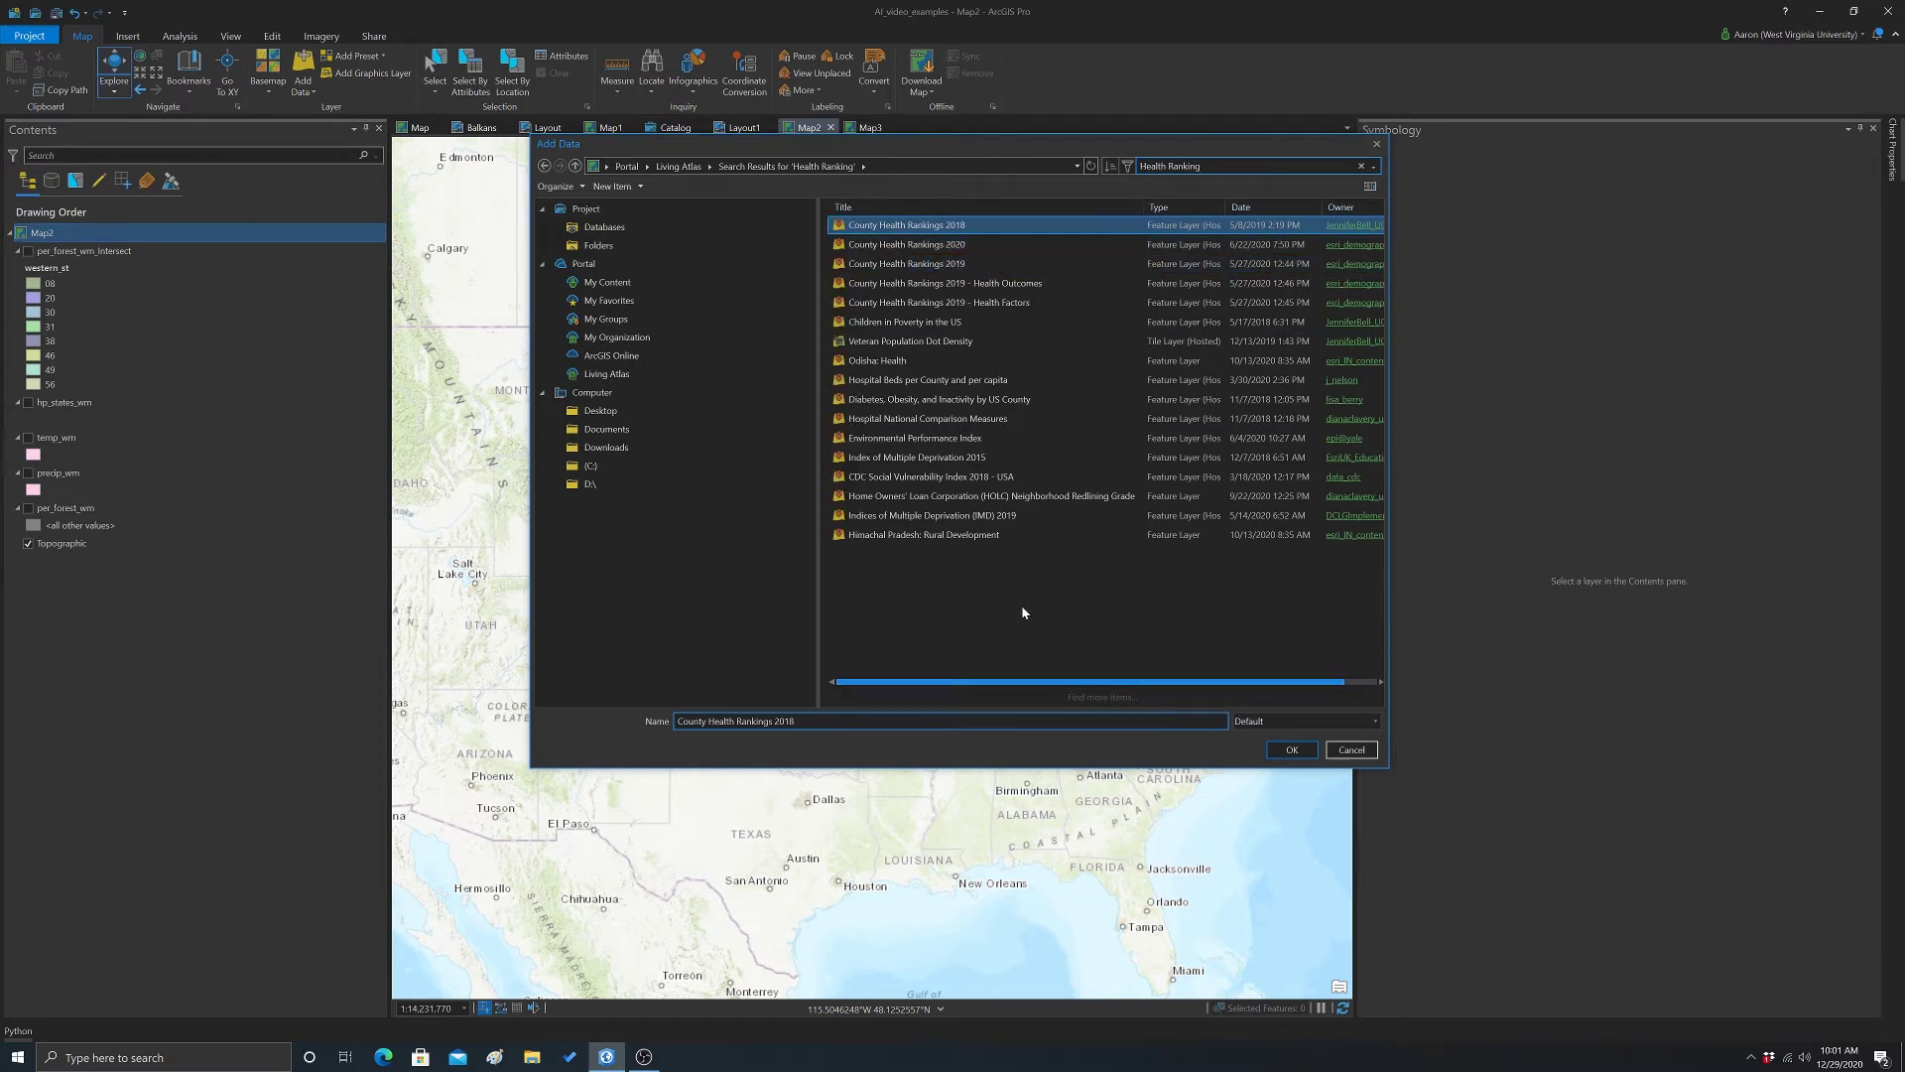
click(911, 266)
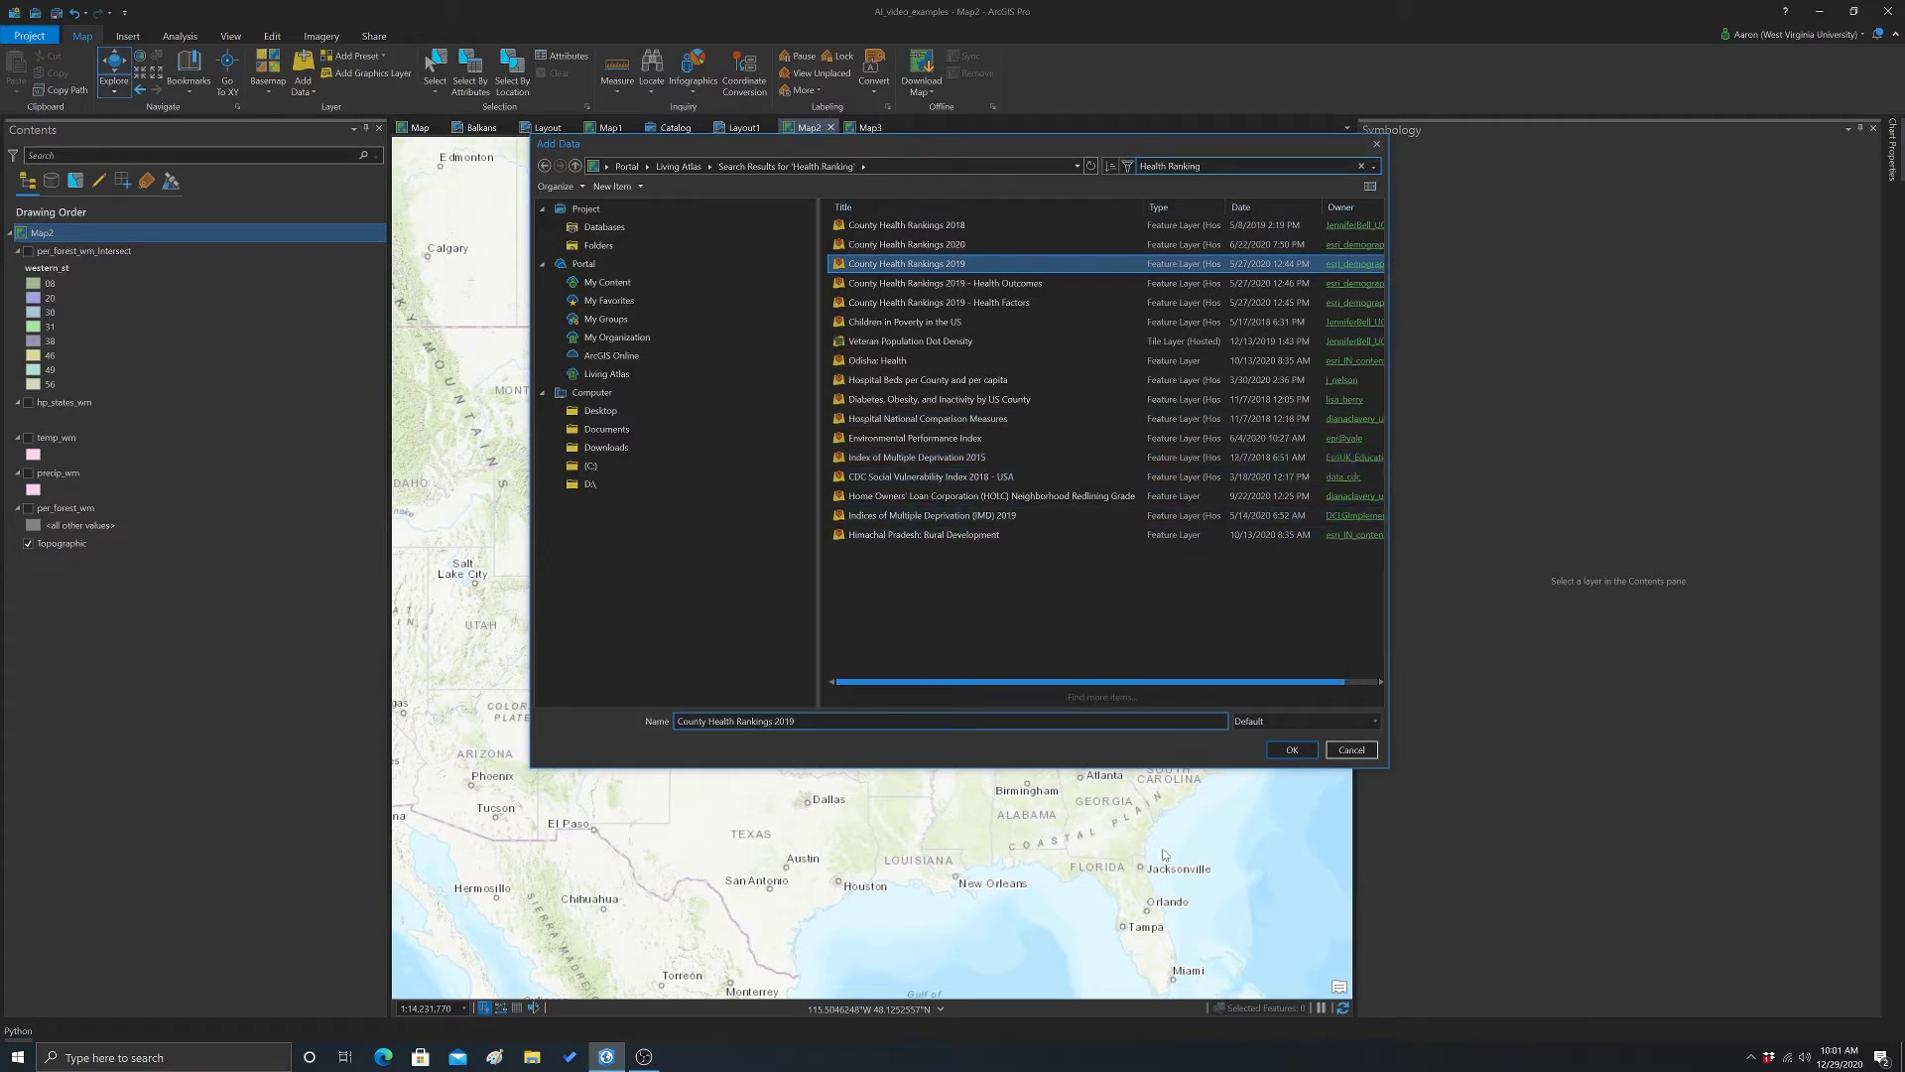
click(1292, 749)
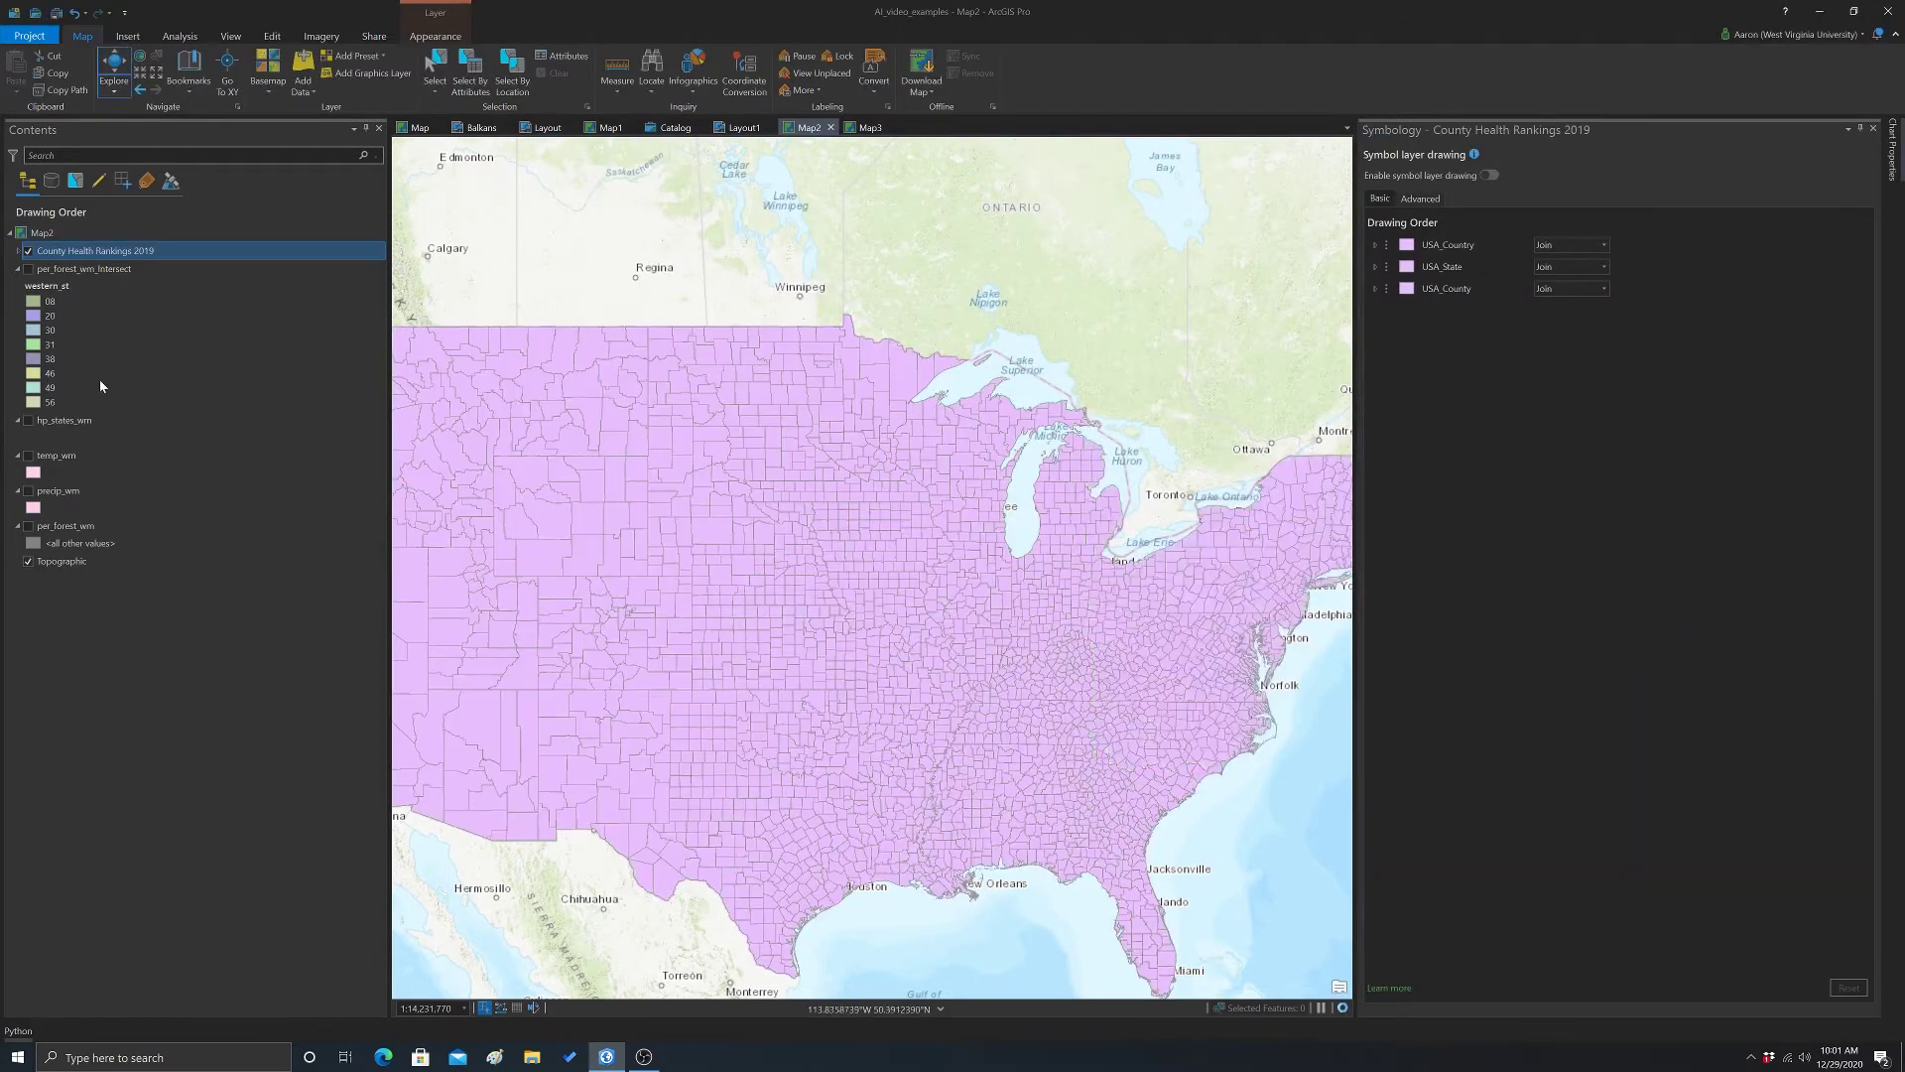
- Expand the County Health Rankings 2019 group, review USA_County's attribute table, then select USA_County
click(18, 251)
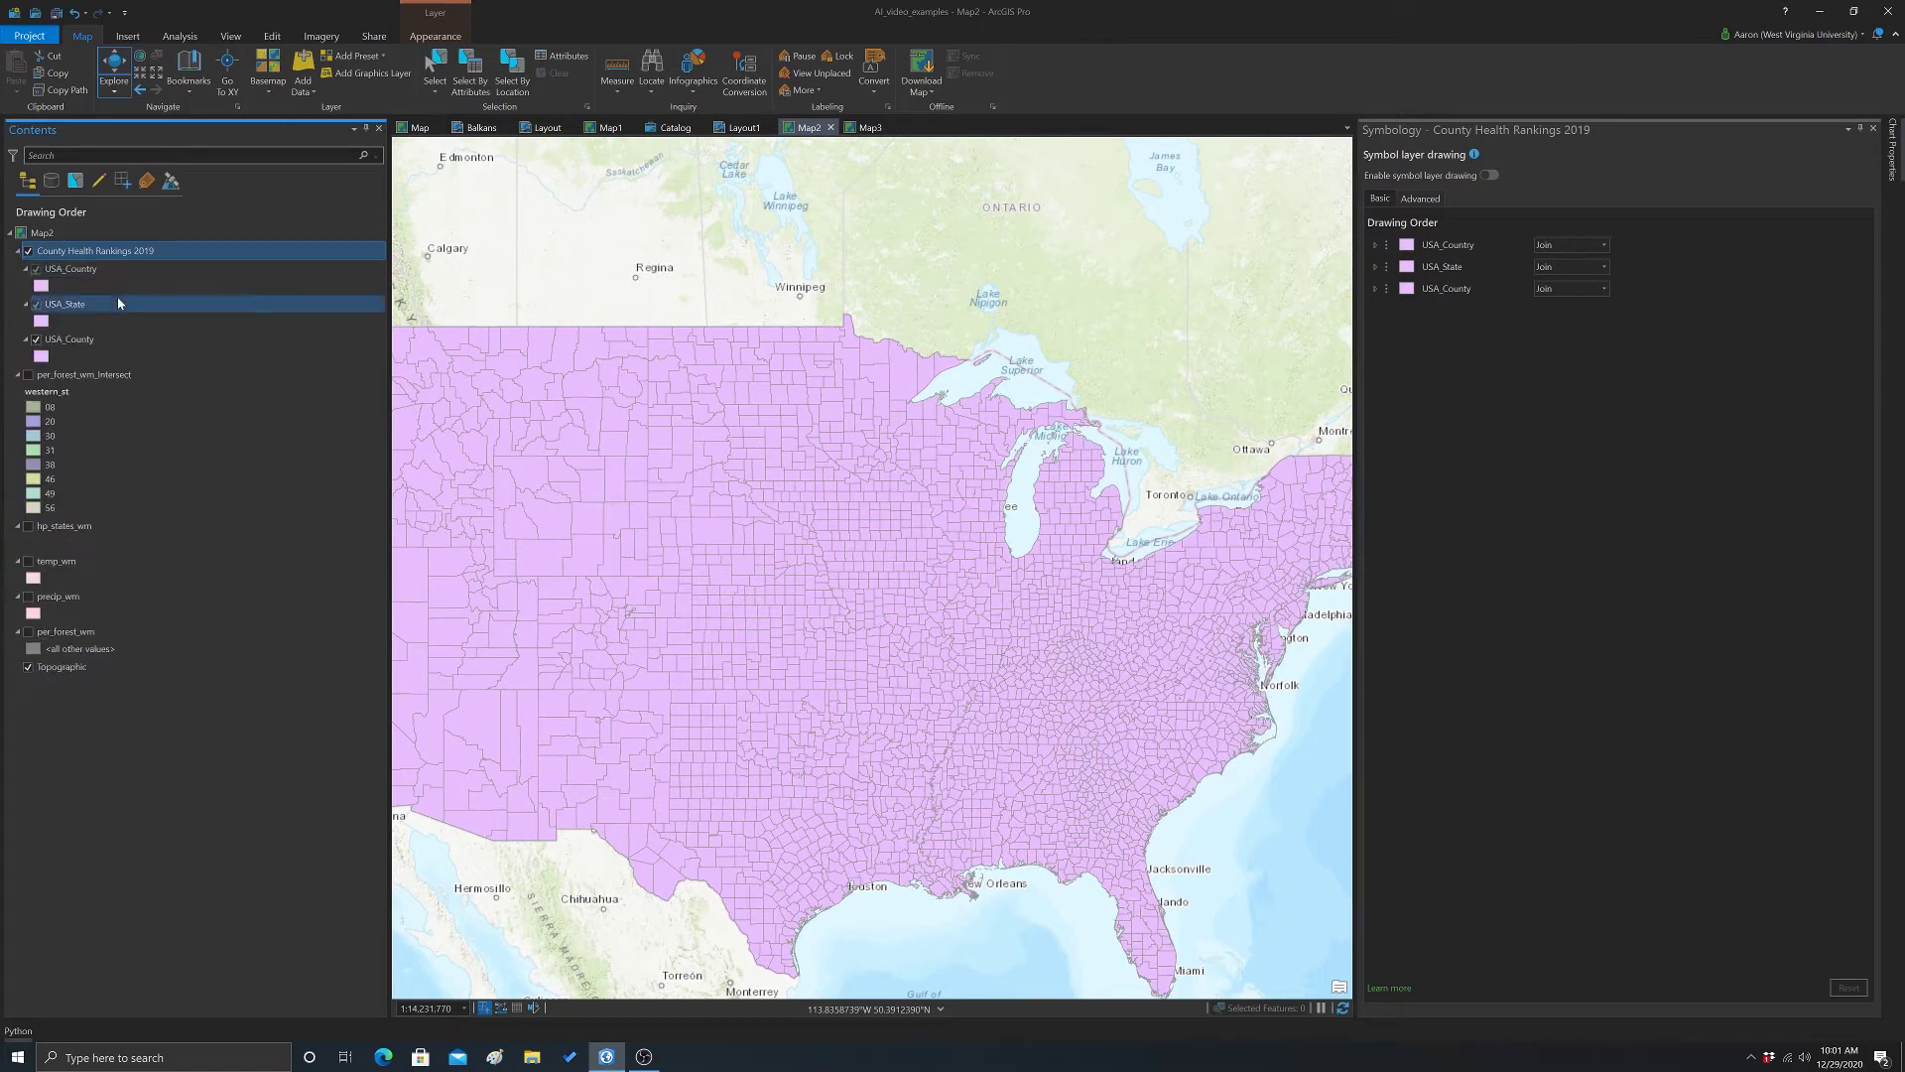
right_click(69, 340)
click(123, 408)
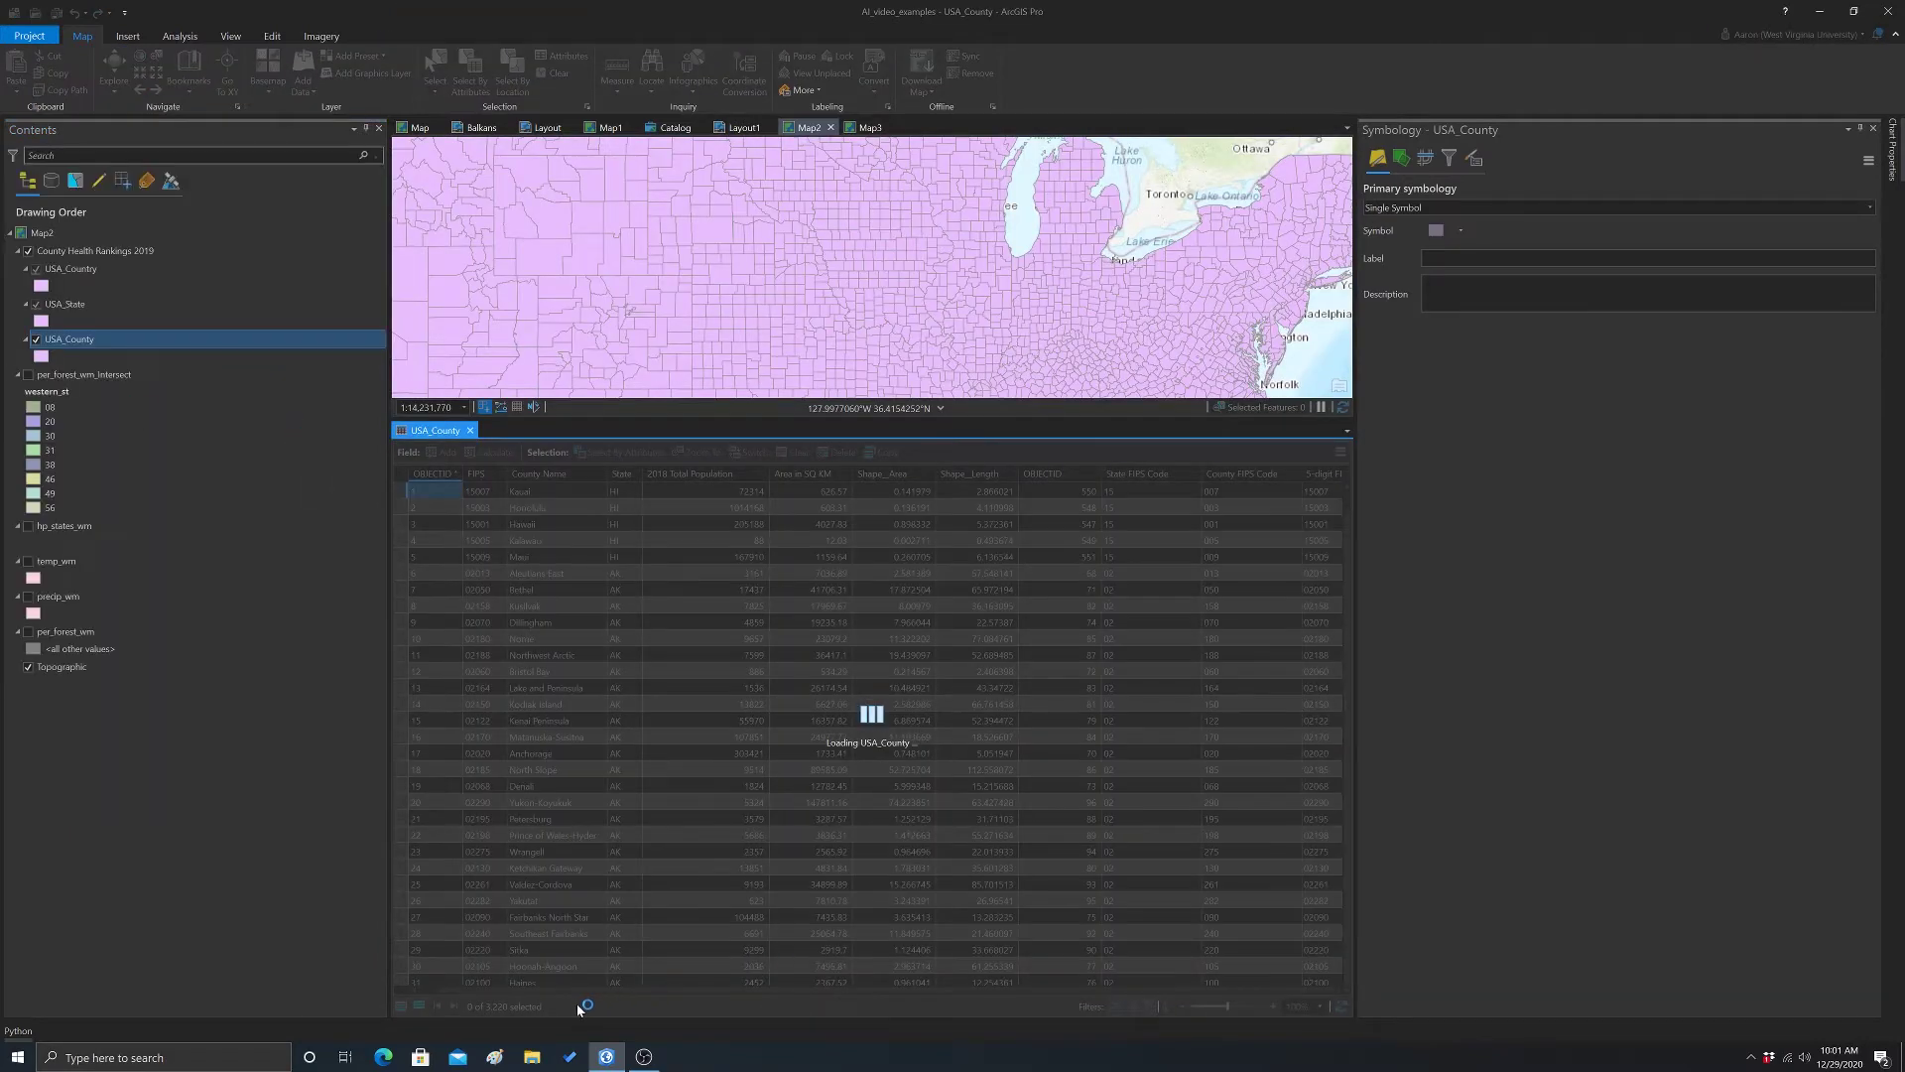
drag(424, 991, 787, 995)
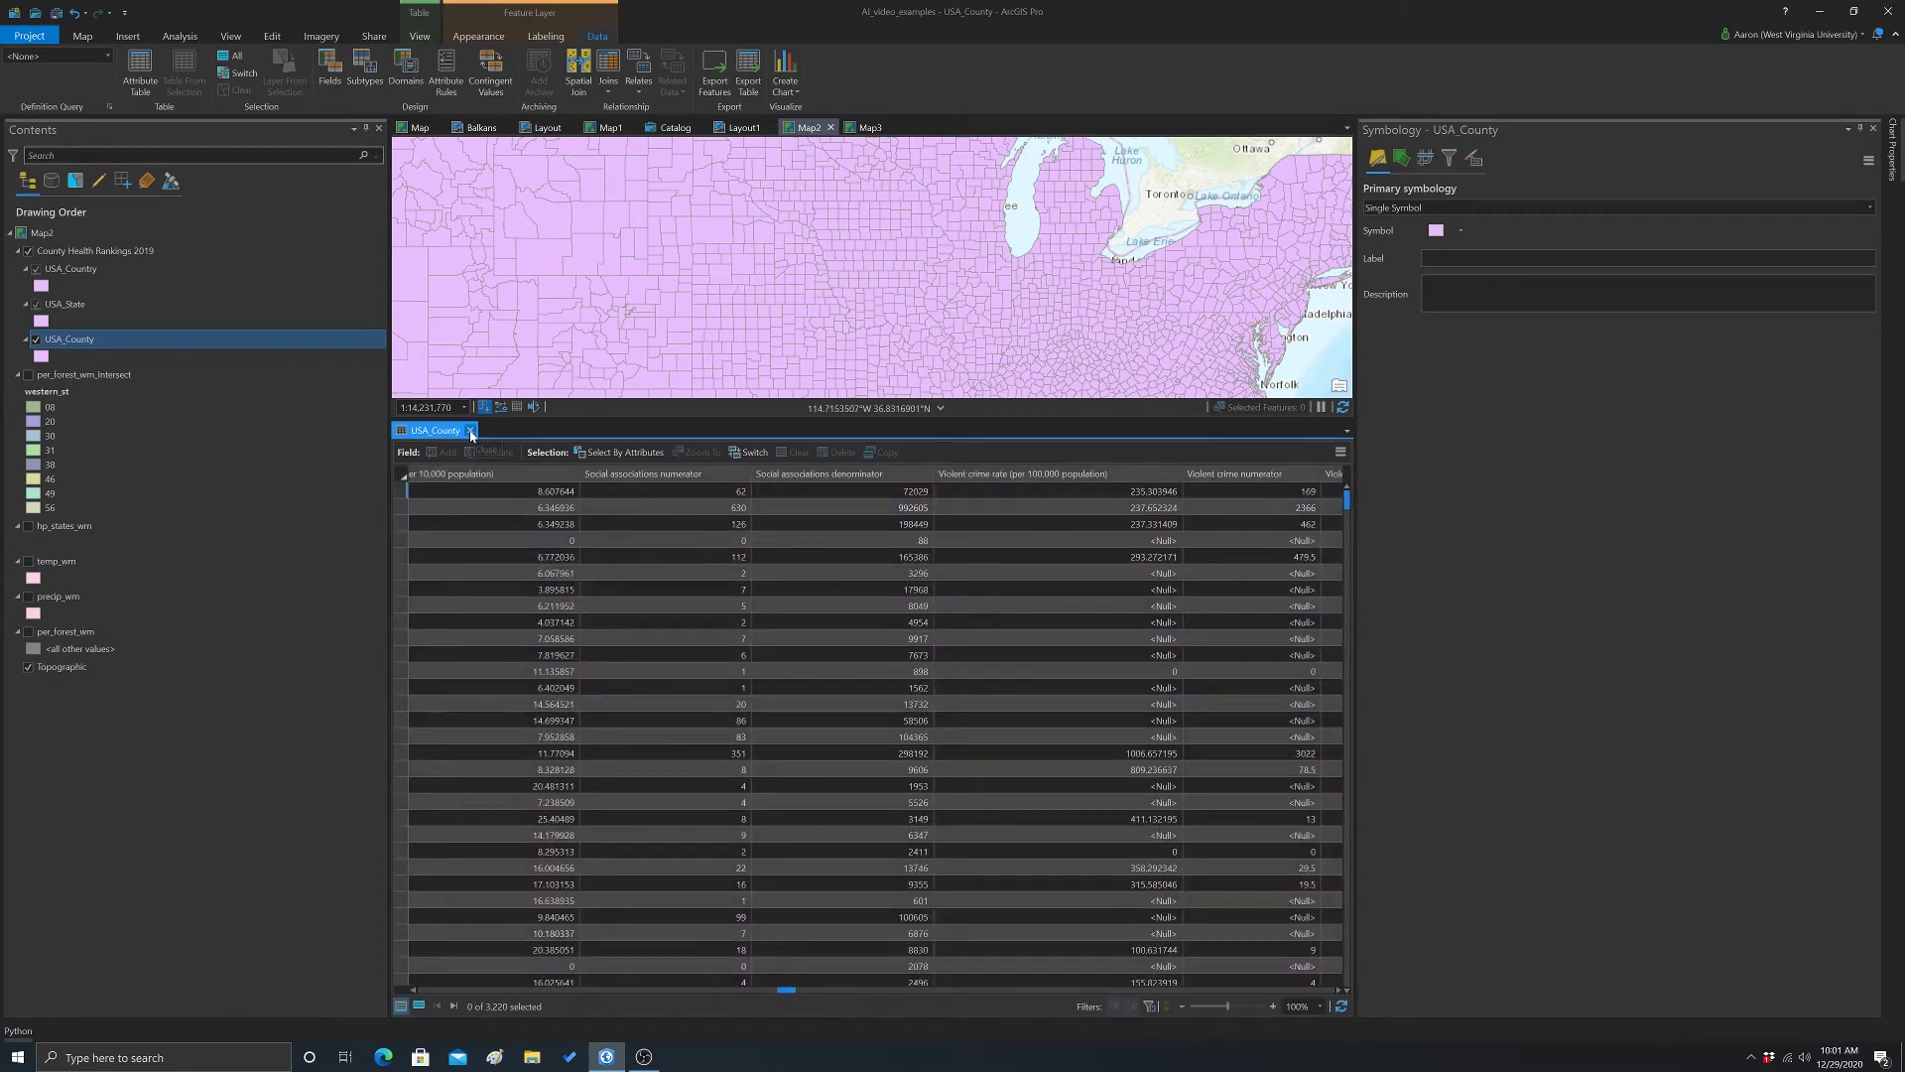
click(471, 434)
click(64, 339)
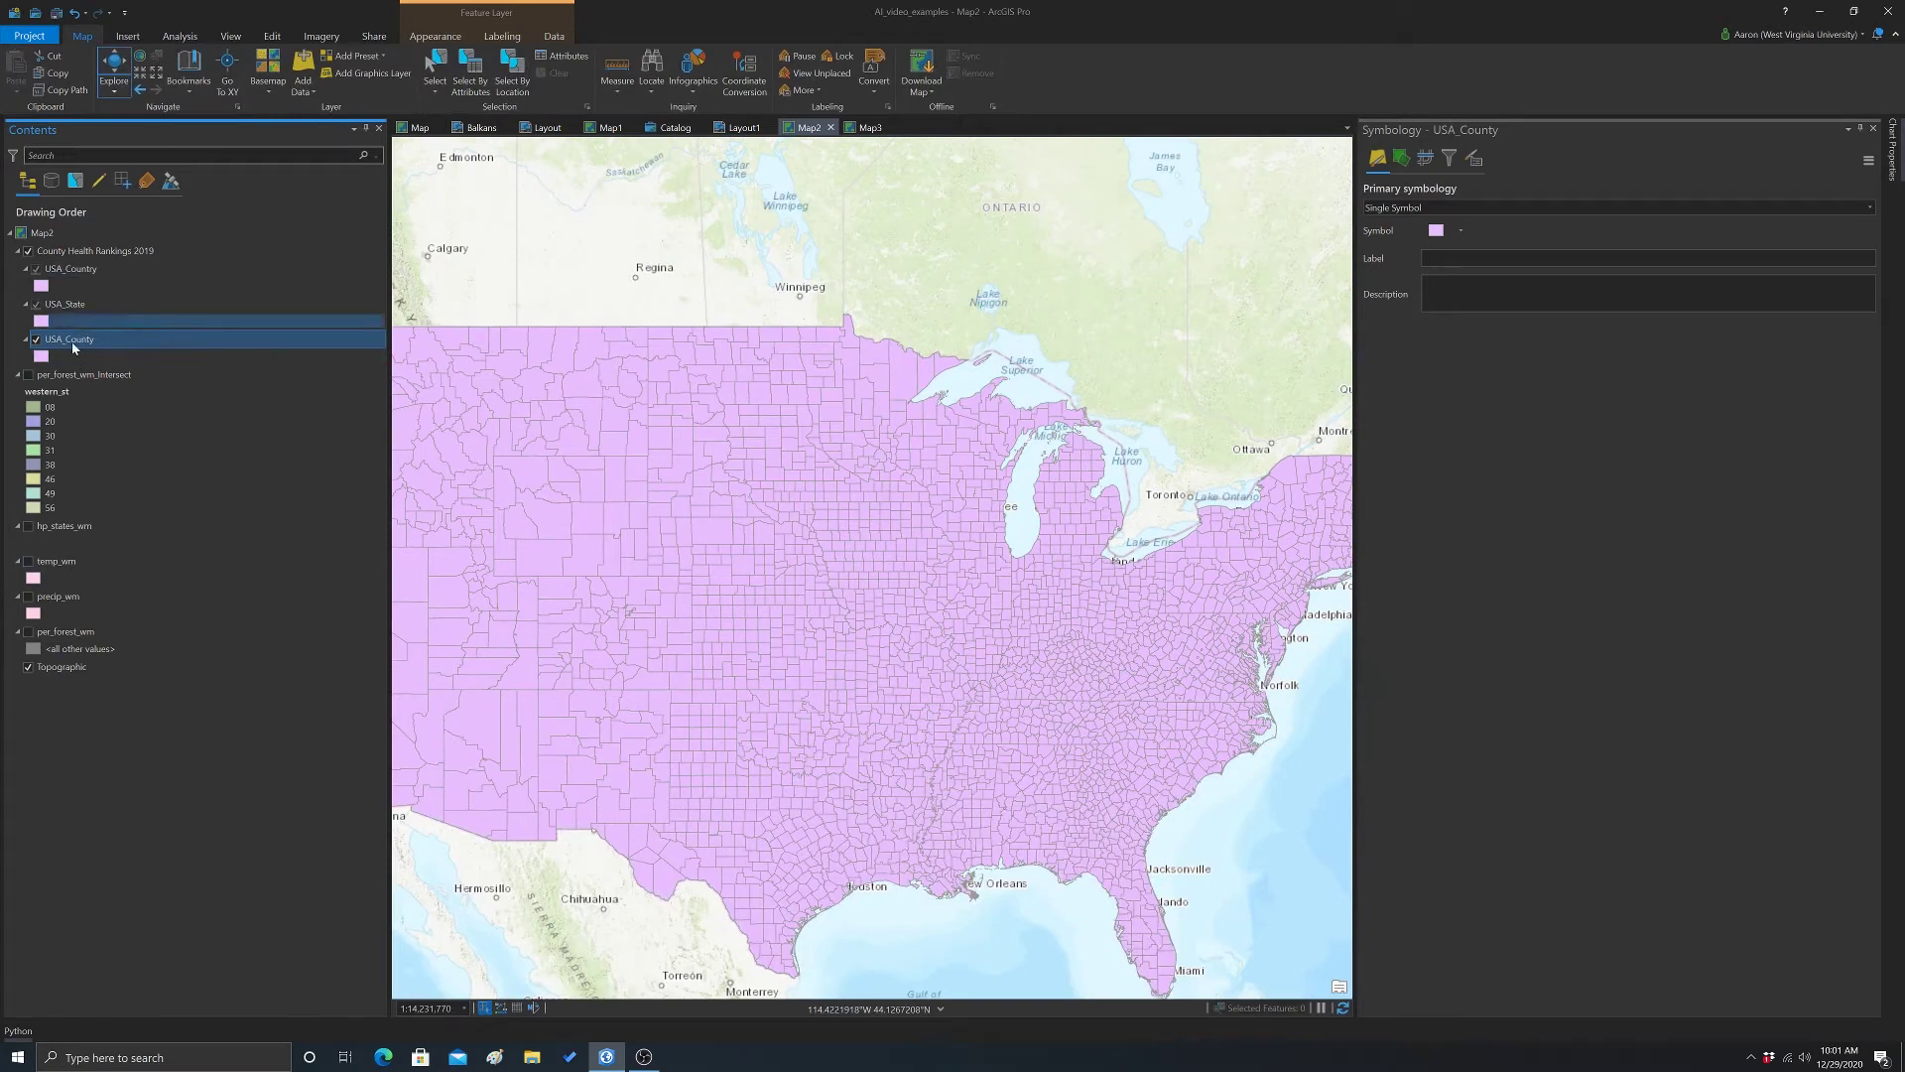
- Change USA_County's primary symbology to Bivariate Colors
right_click(72, 342)
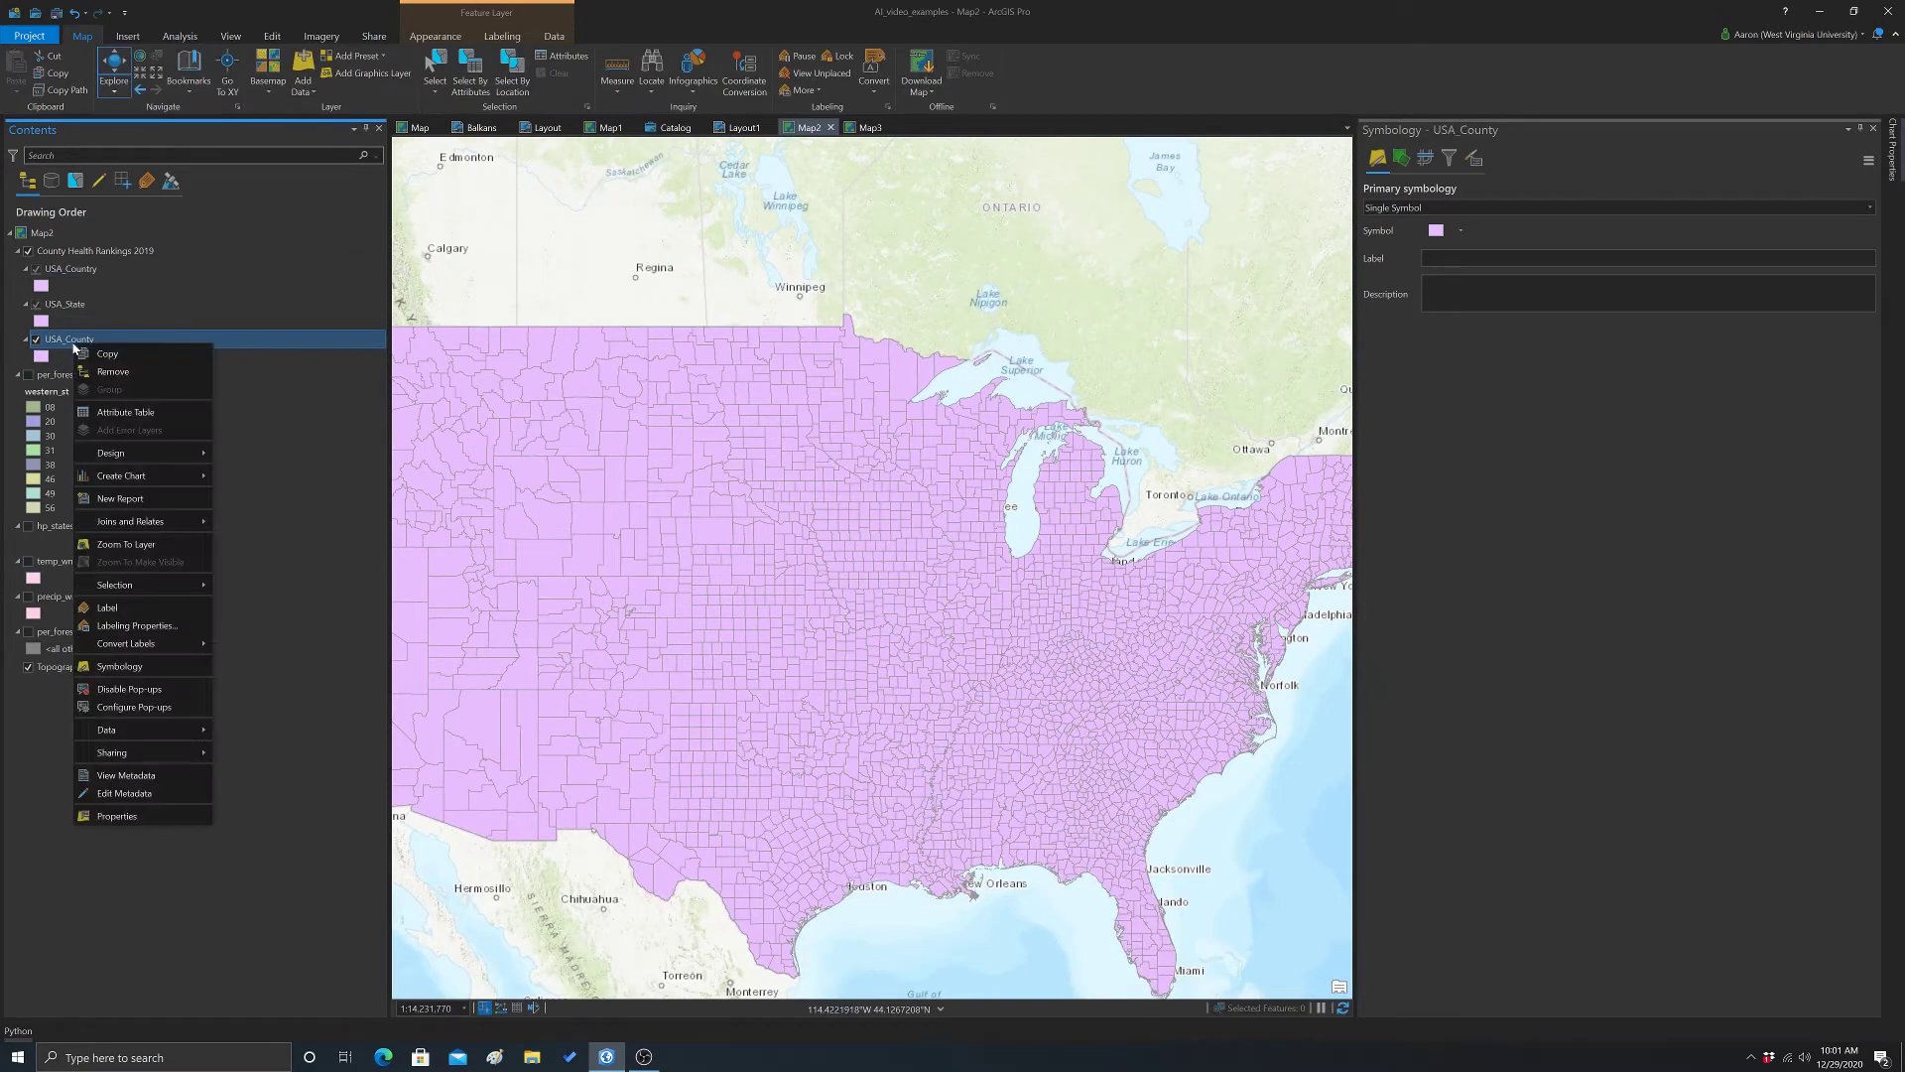
click(139, 667)
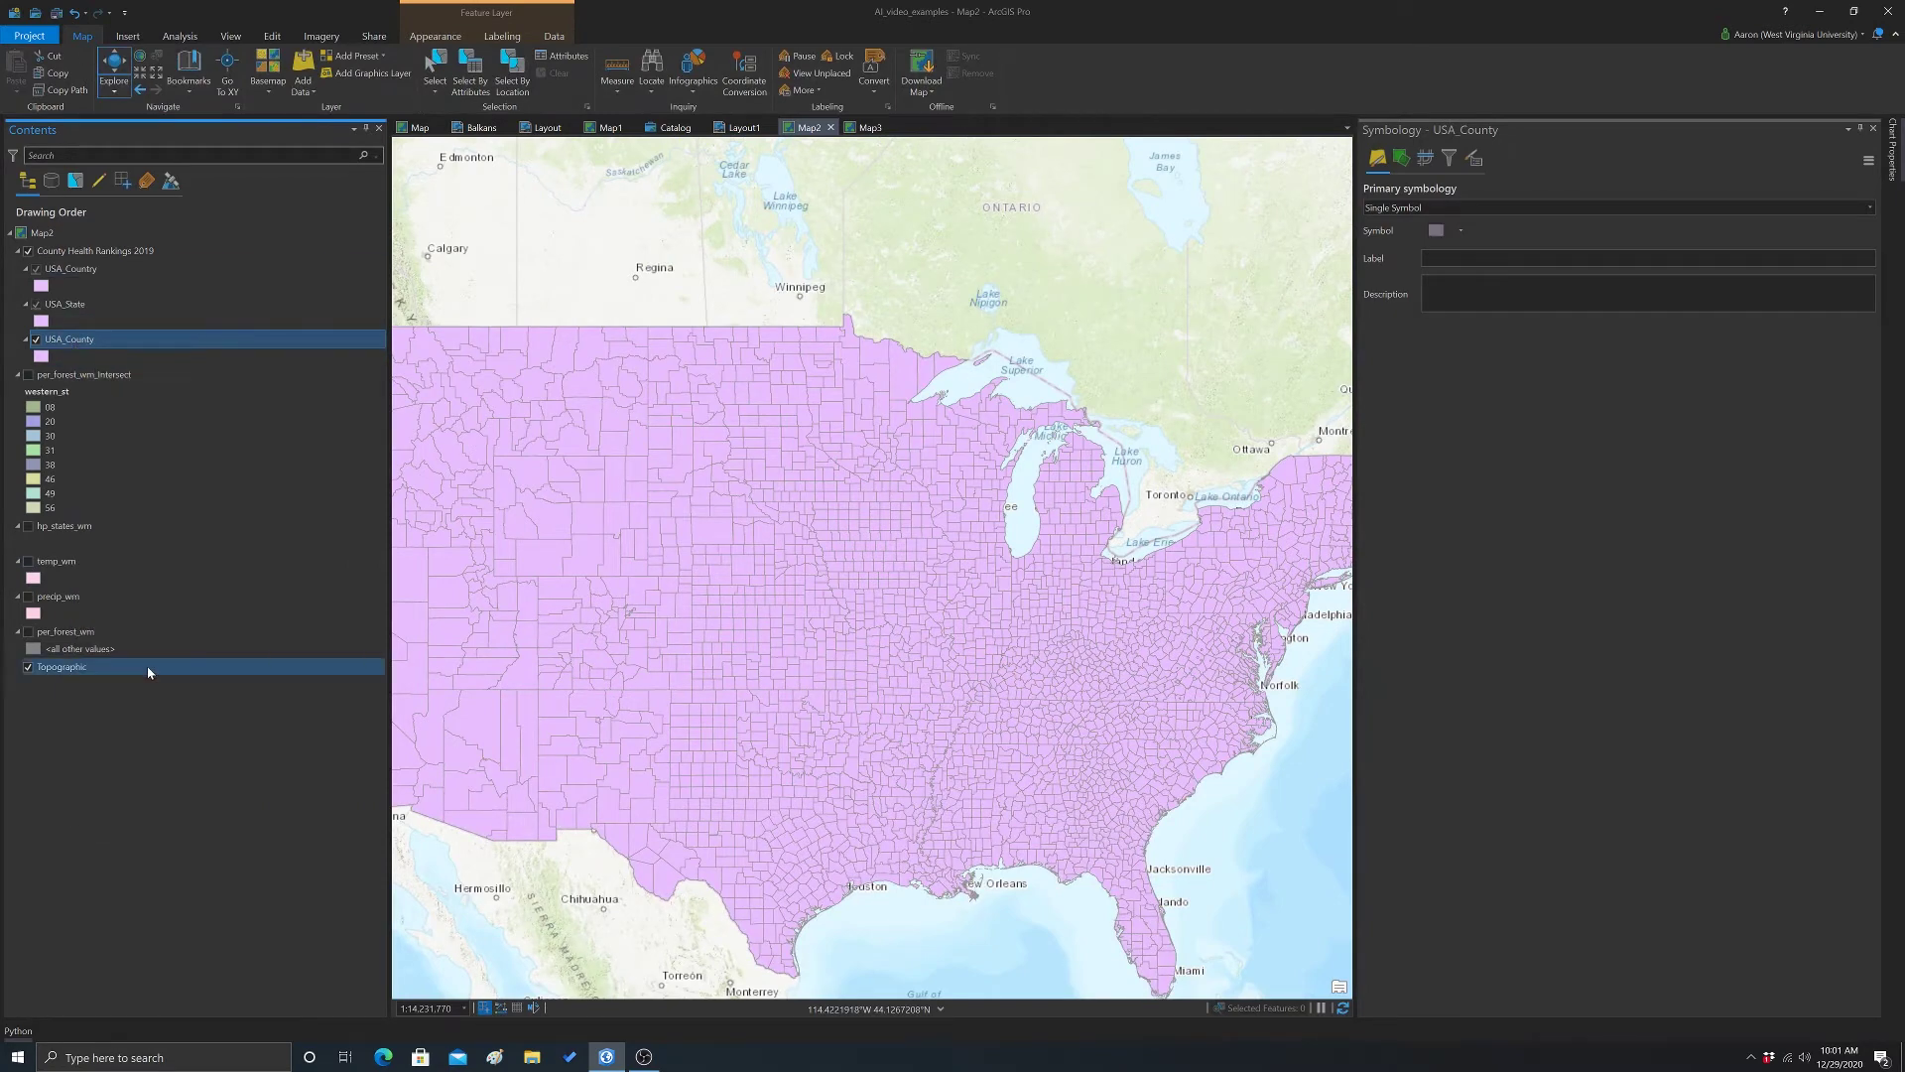
click(1869, 208)
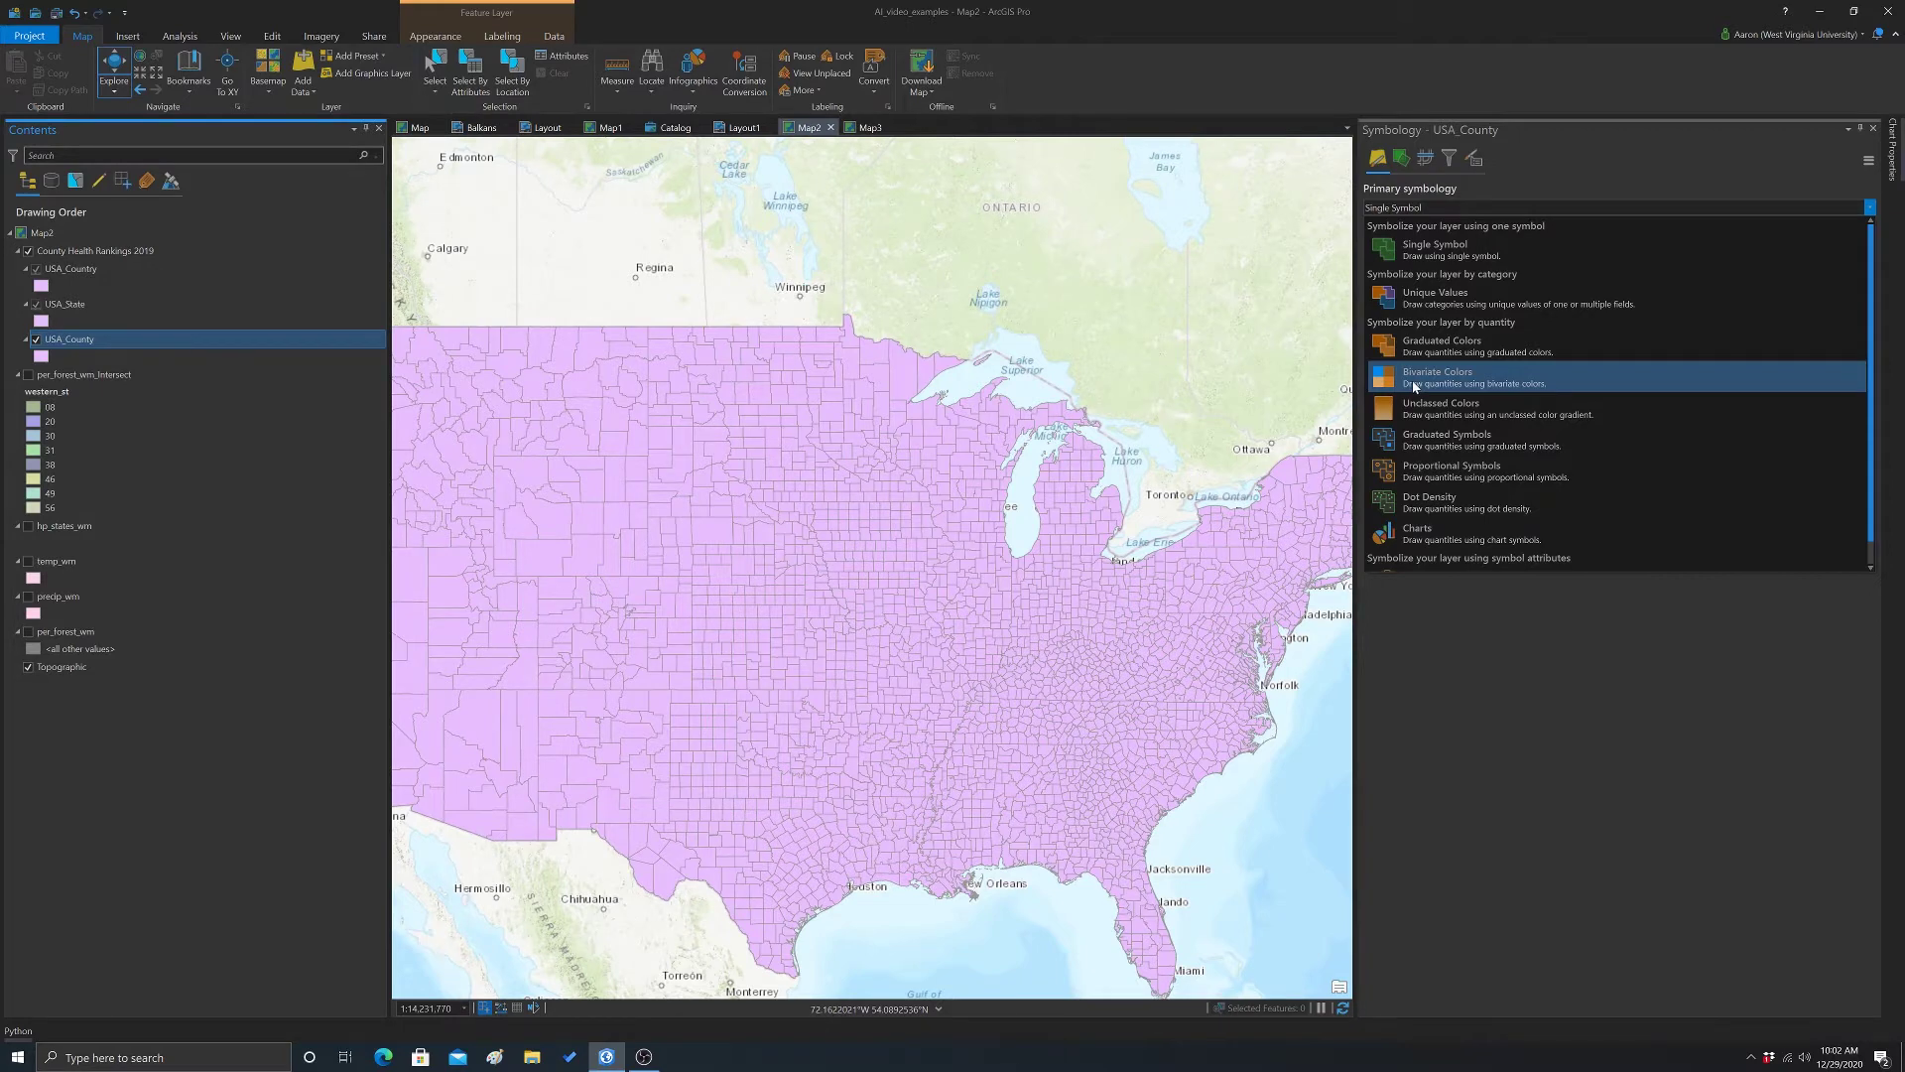
click(1415, 379)
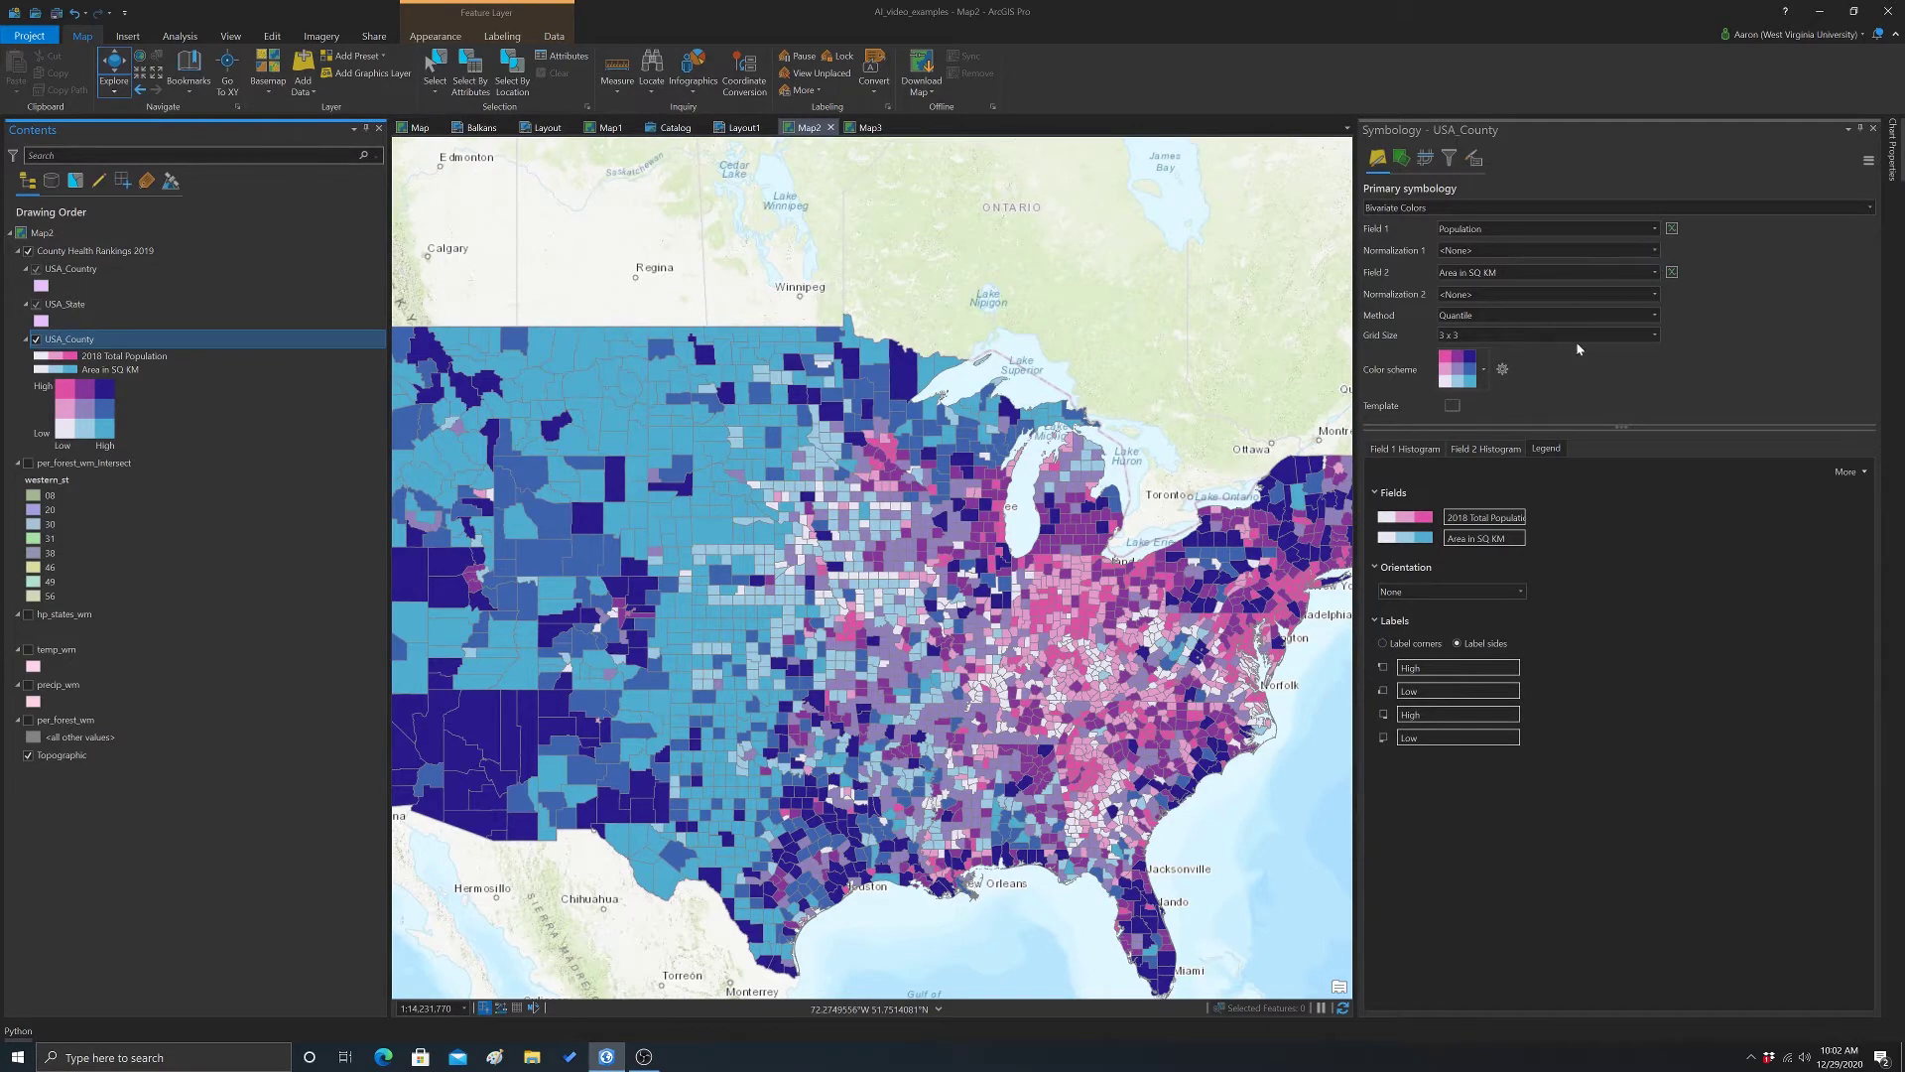
- Set USA_County's first bivariate field to Adult obesity (%)
click(1655, 228)
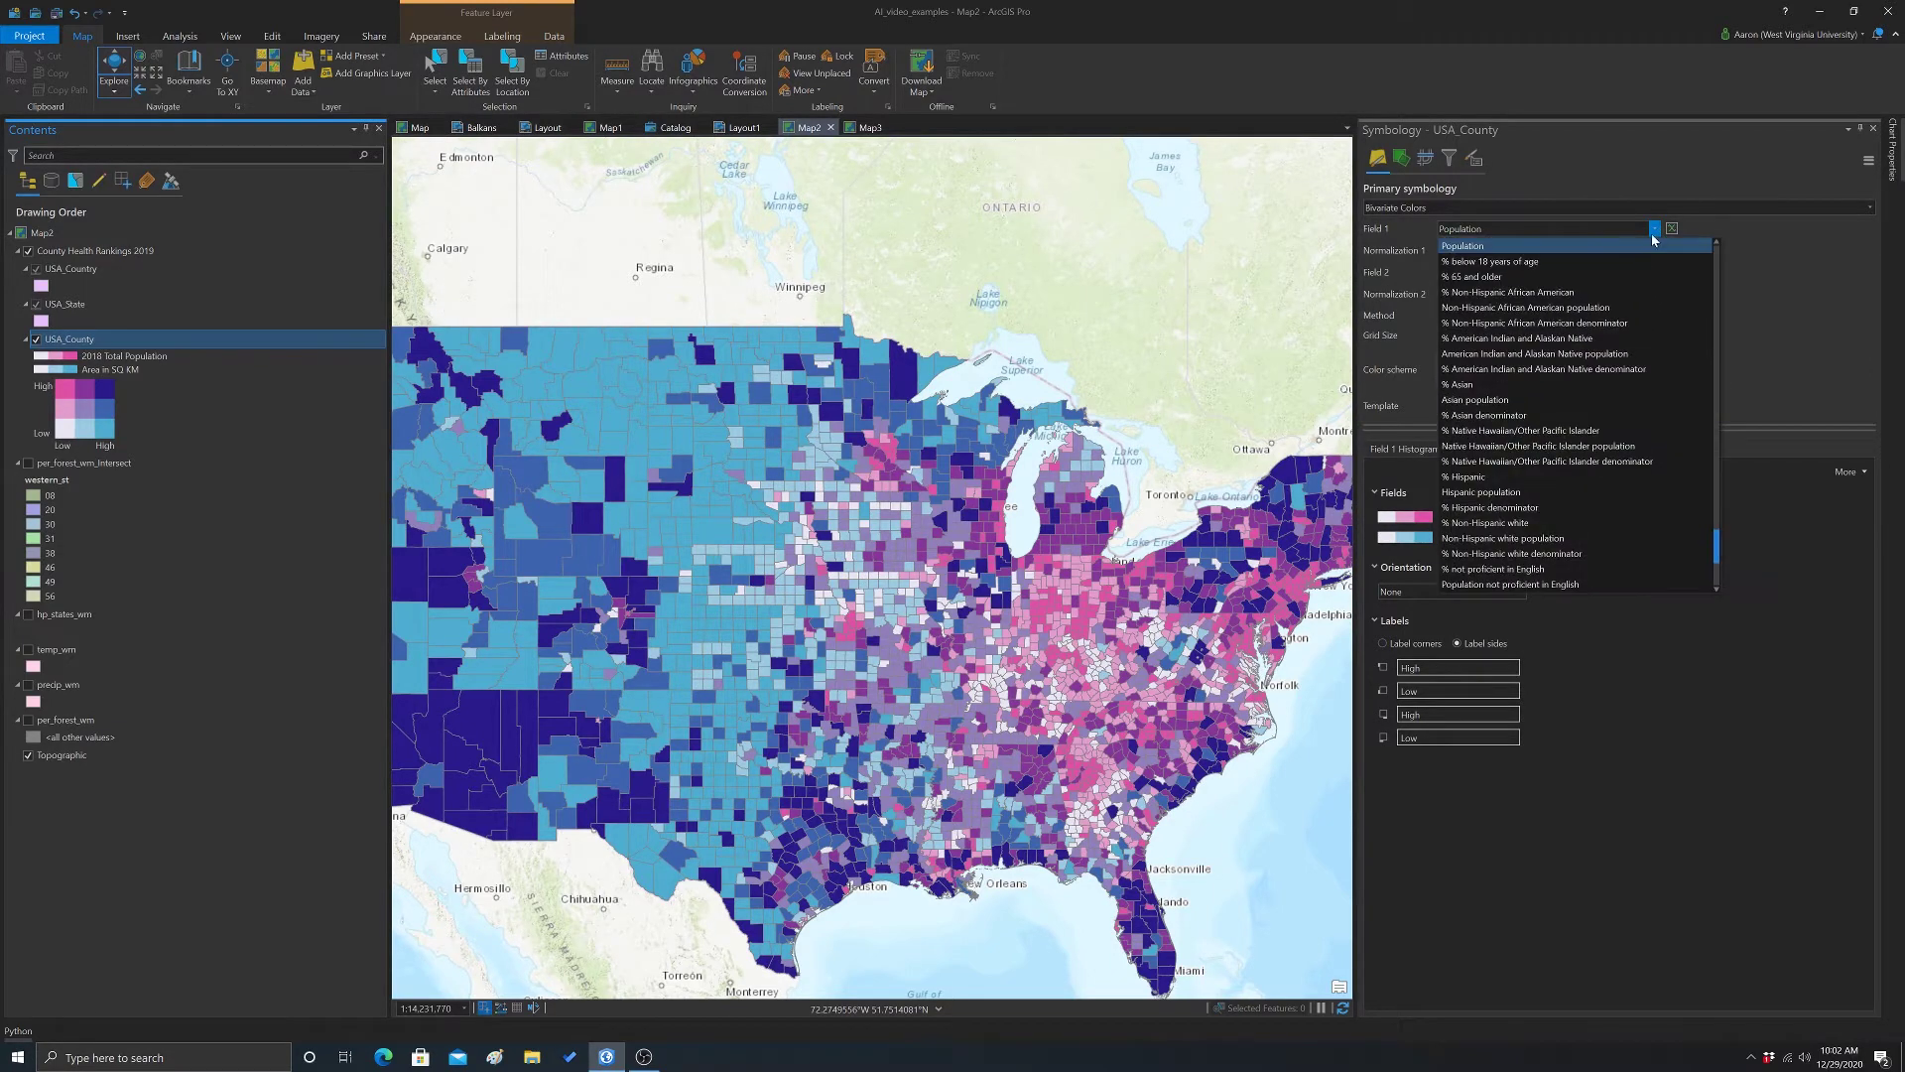
scroll(1554, 442, down, 3)
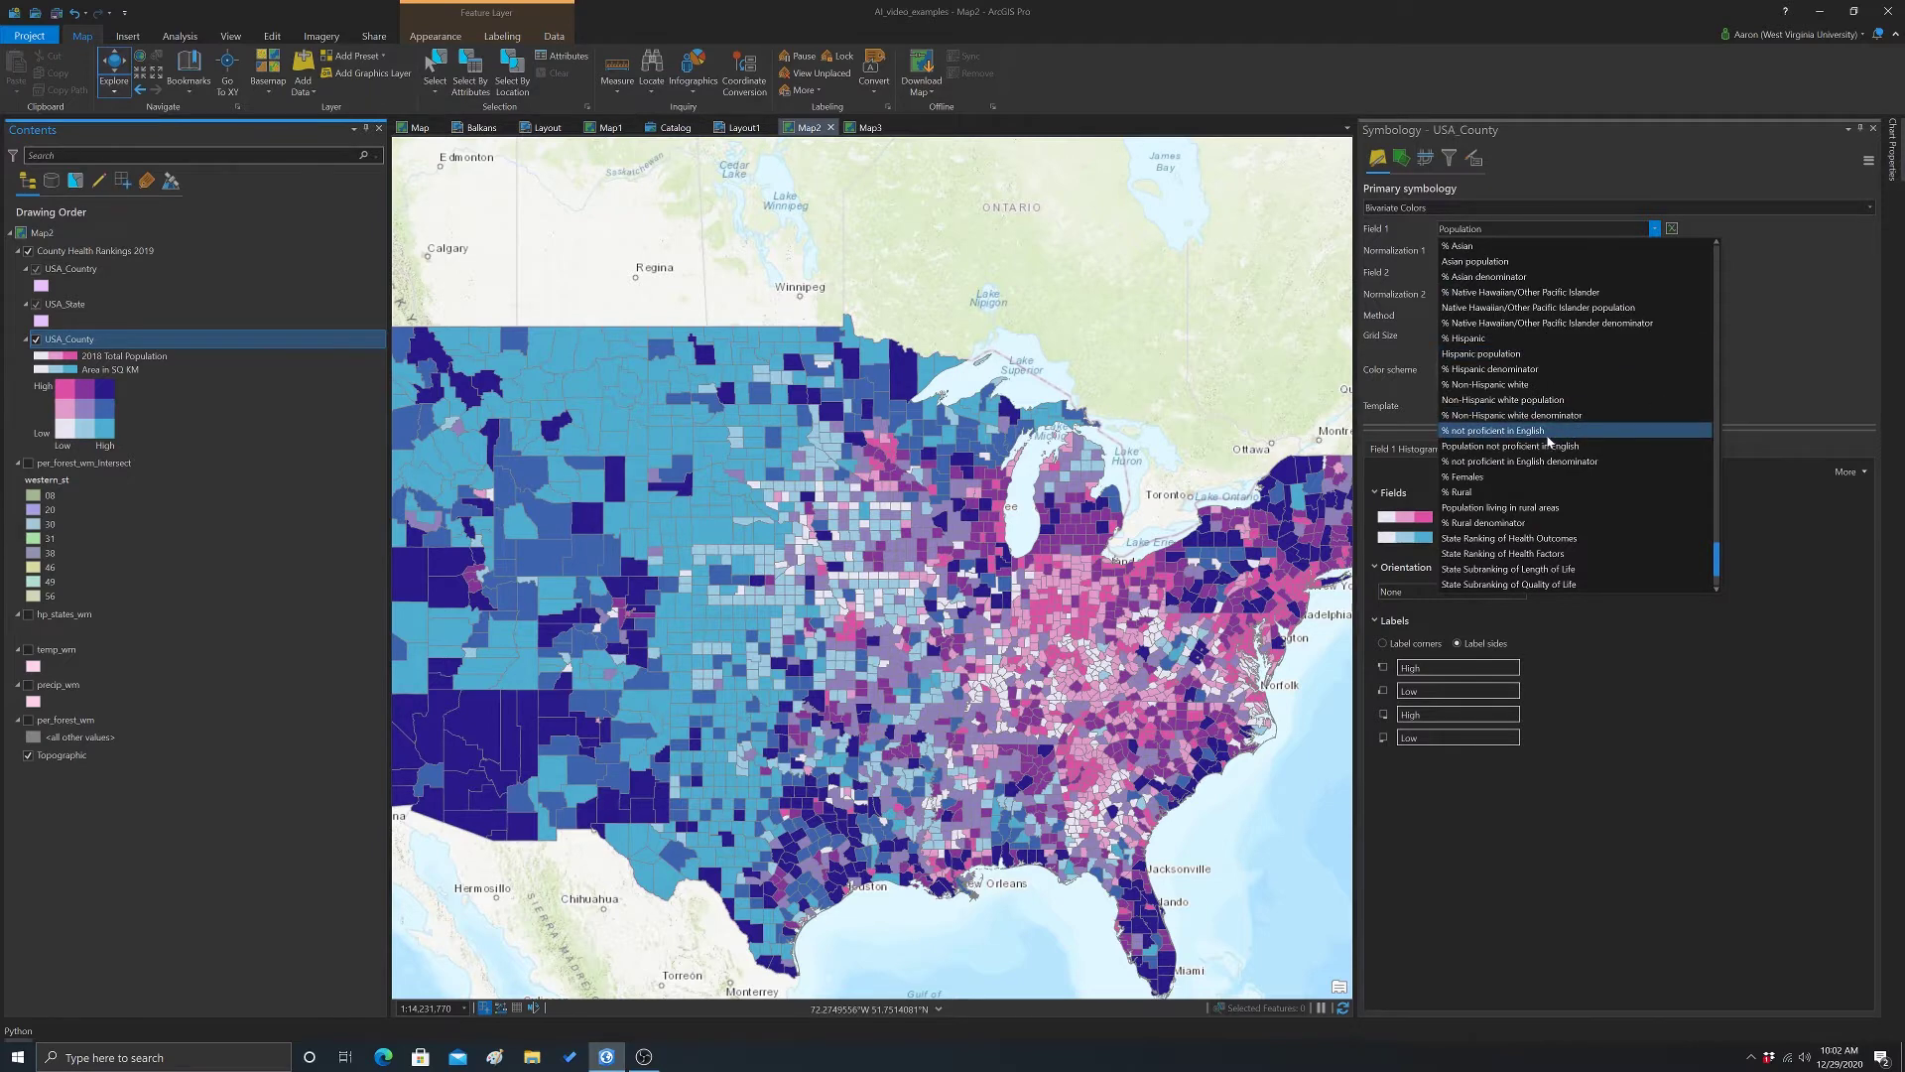
scroll(1549, 441, down, 1)
scroll(1533, 447, up, 9)
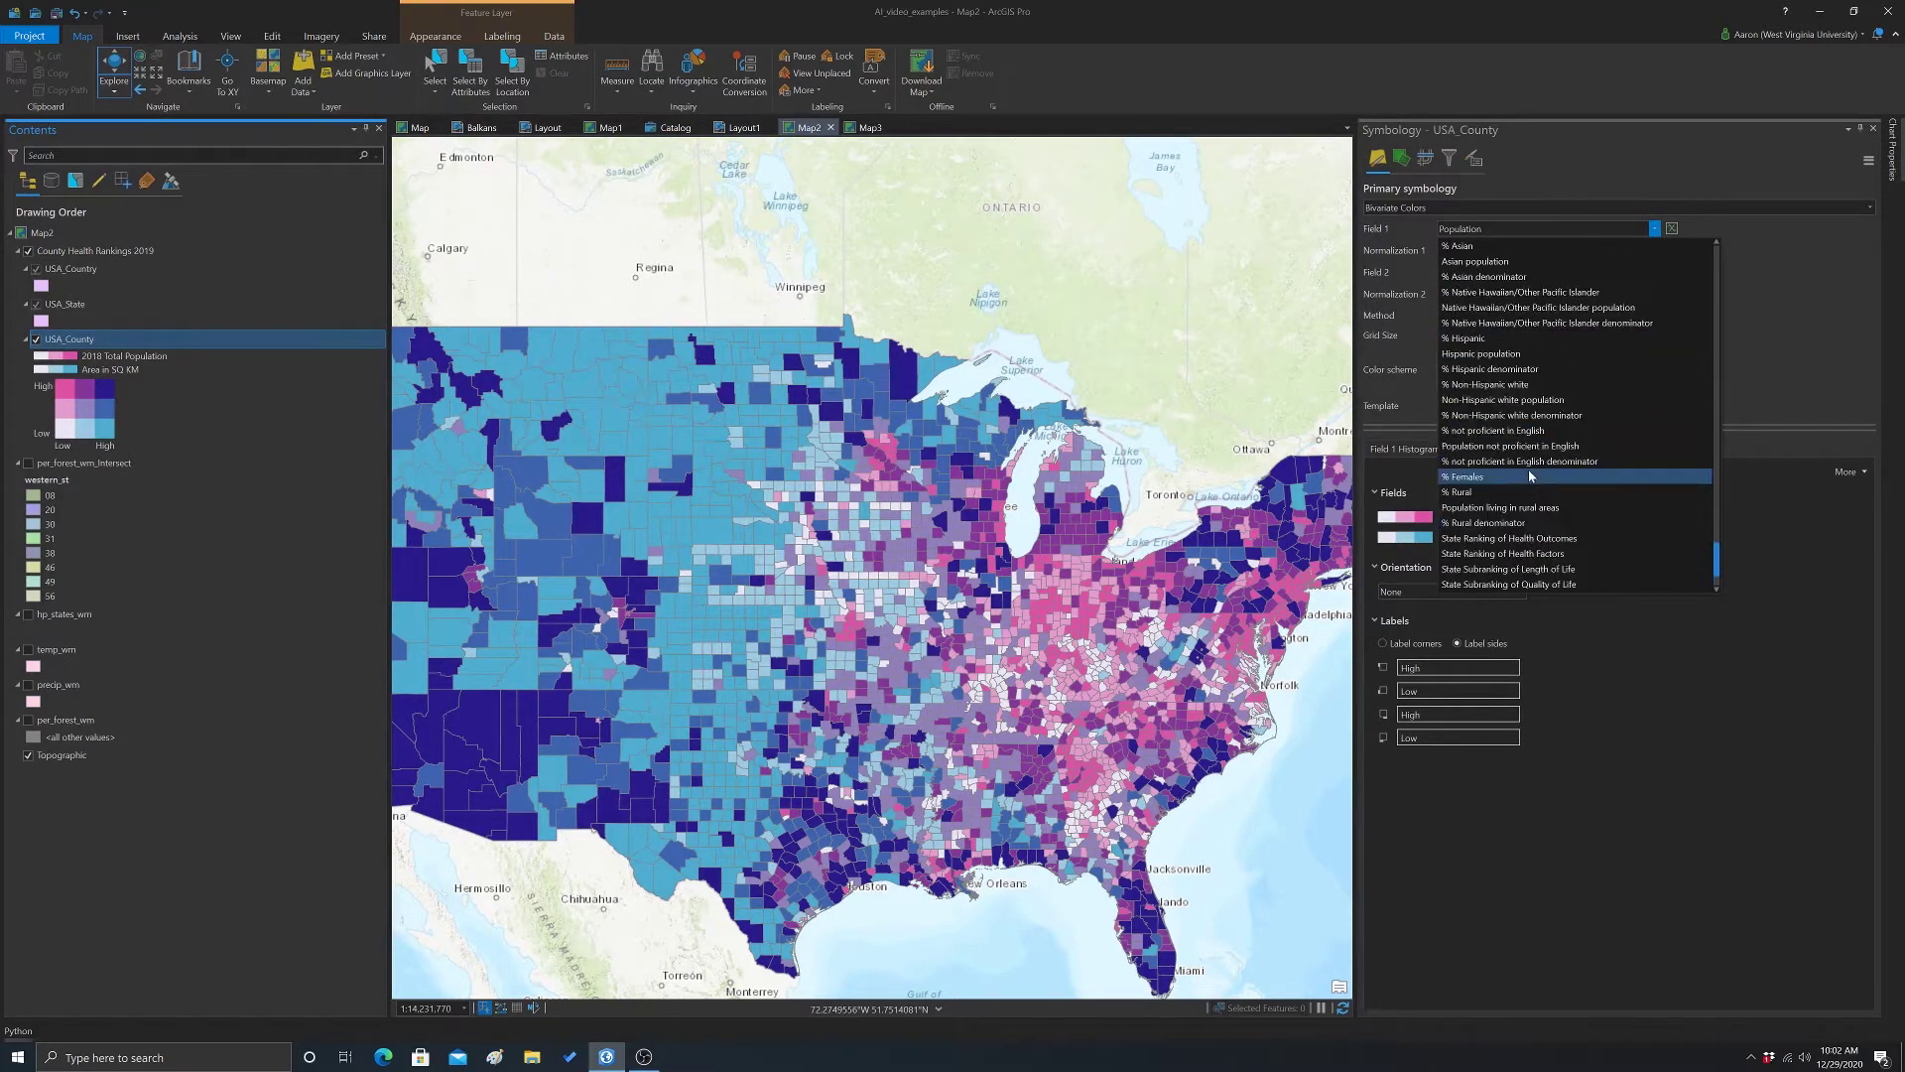
scroll(1533, 427, up, 20)
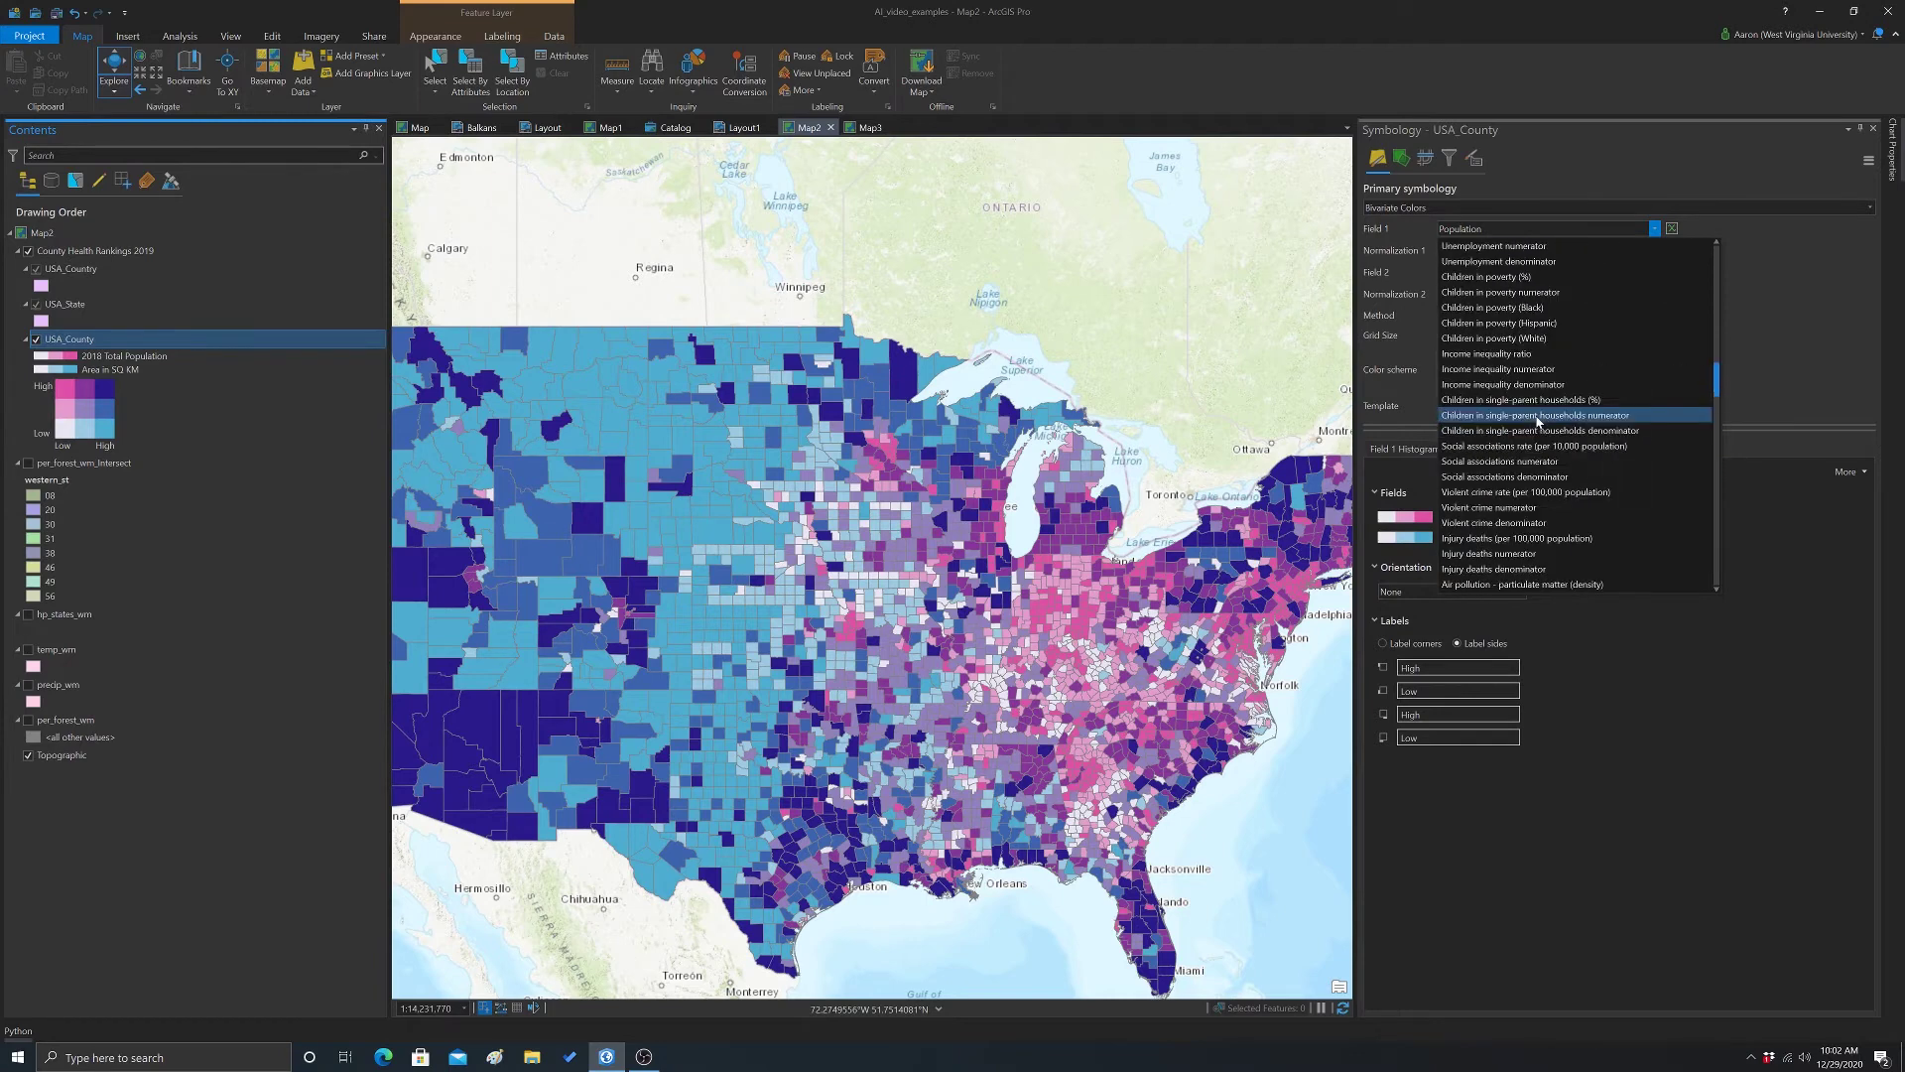
scroll(1544, 388, up, 15)
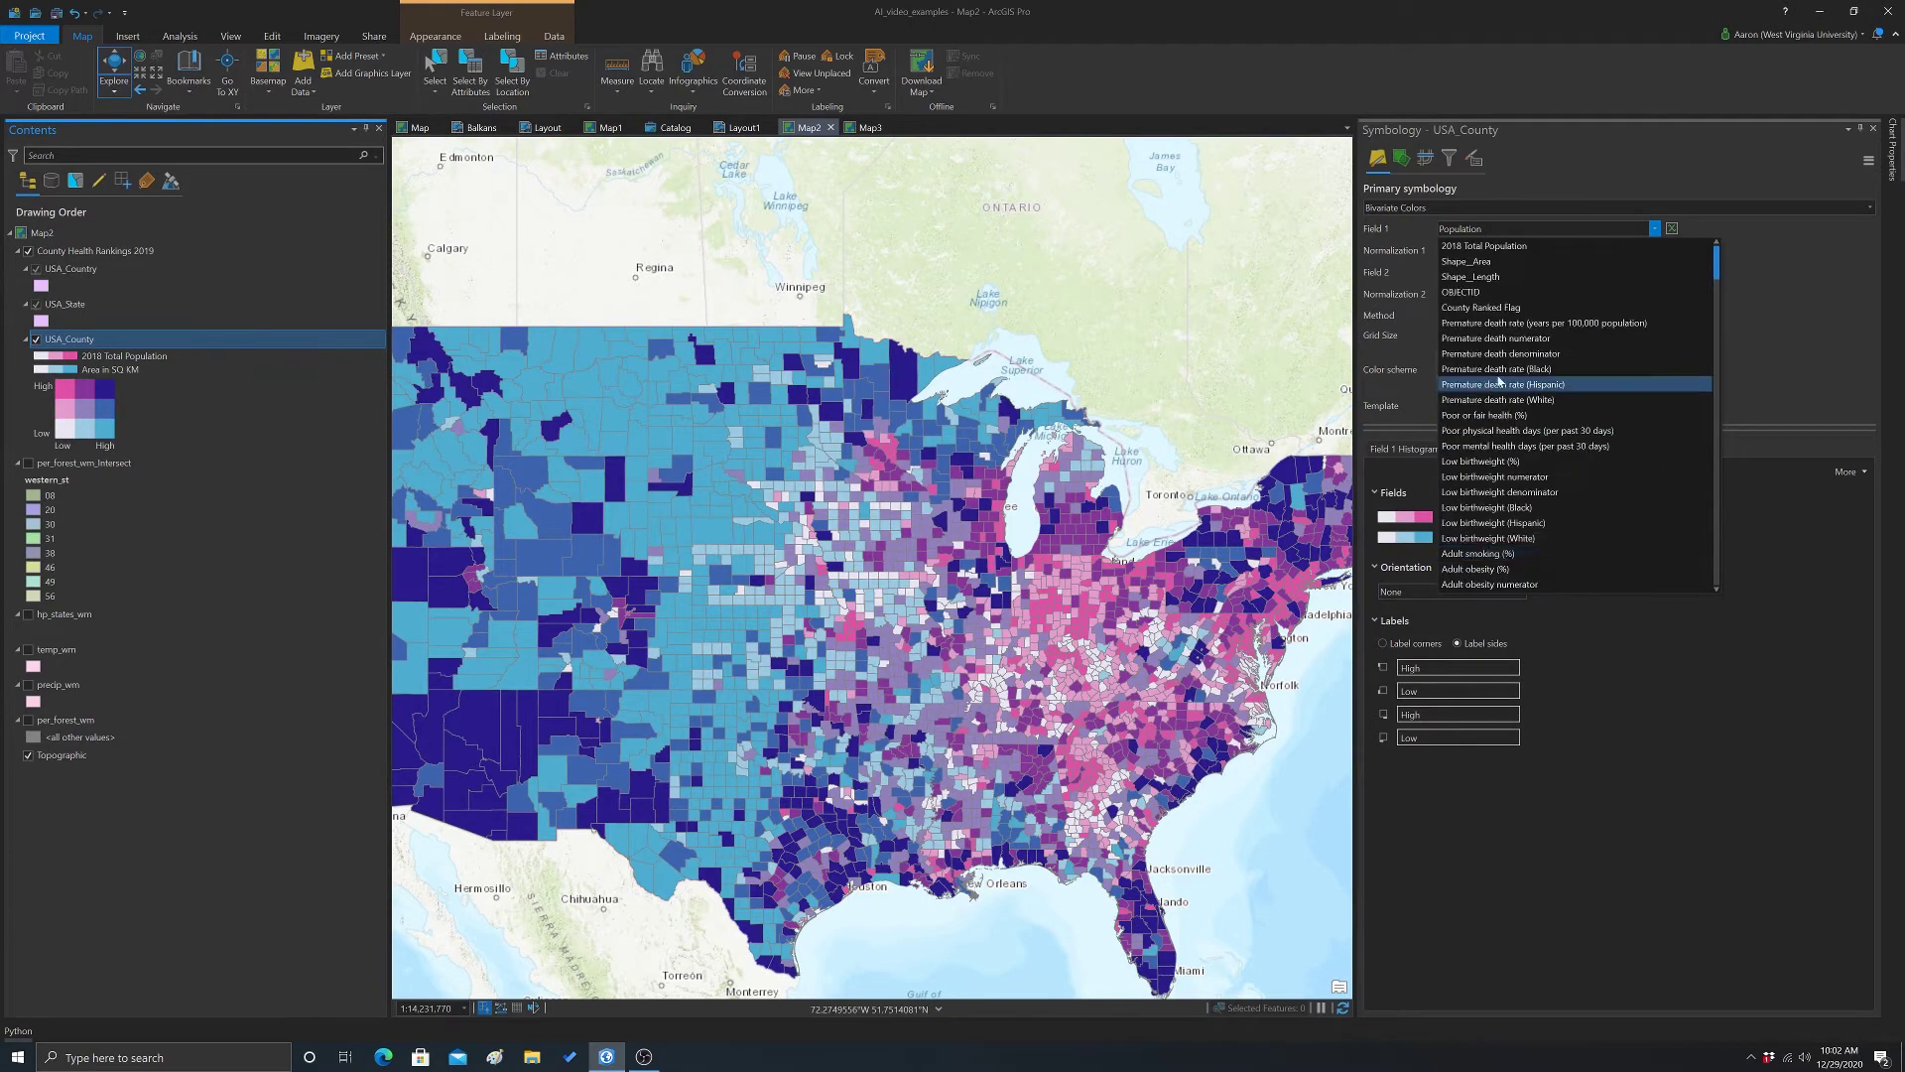
scroll(1544, 342, down, 2)
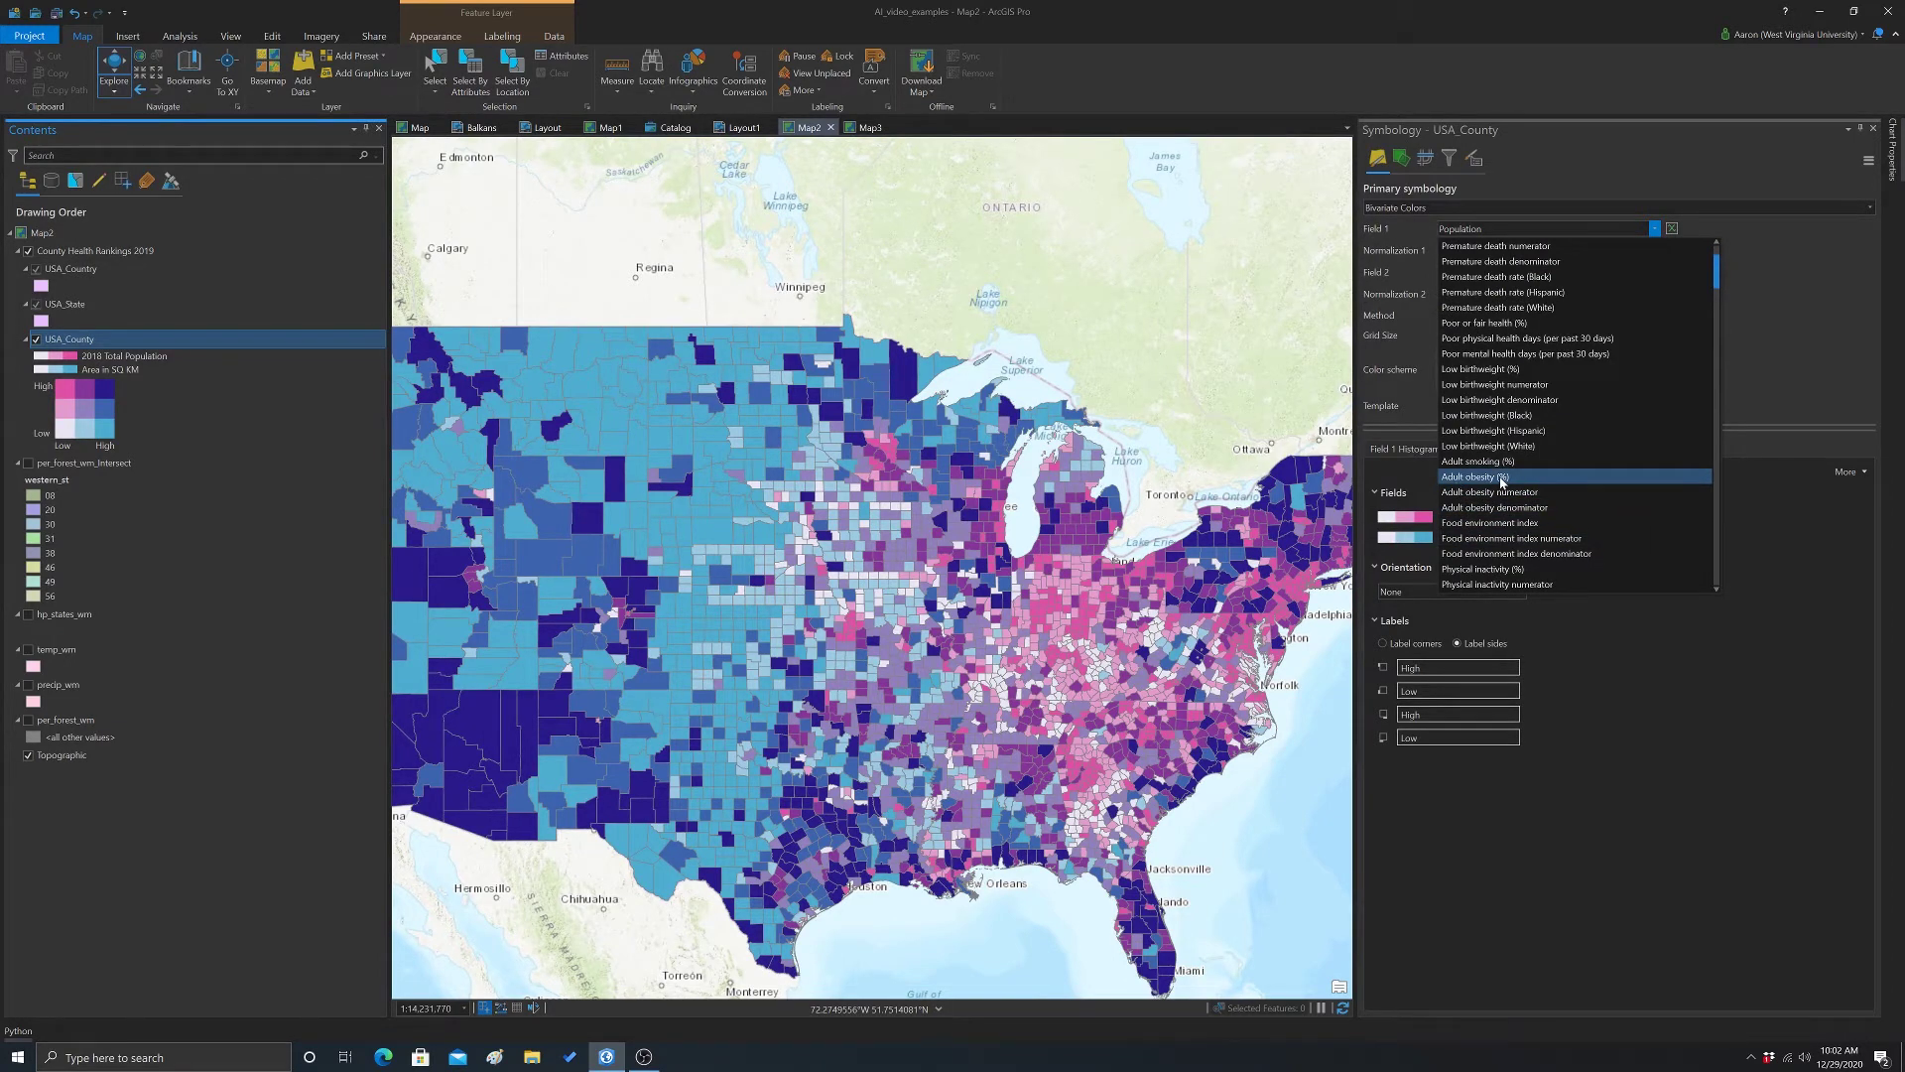
click(1502, 477)
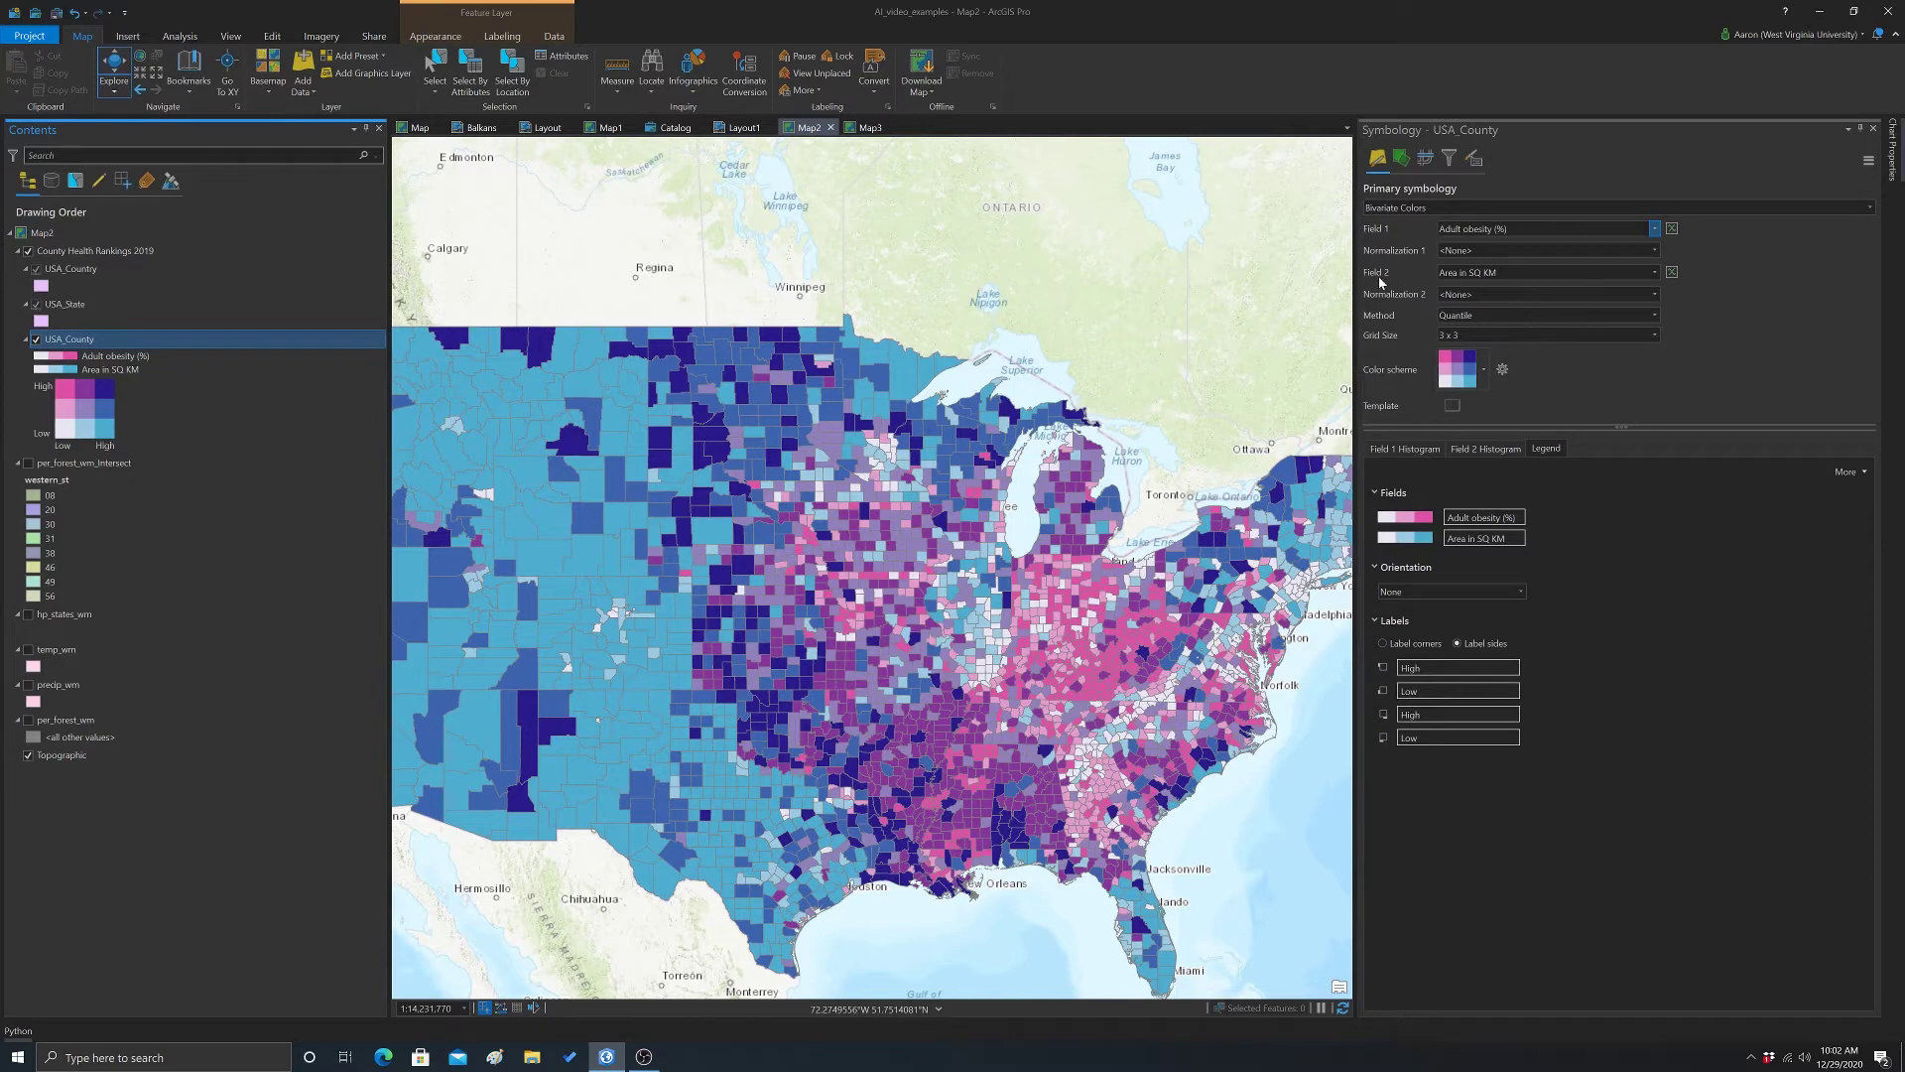
- Set the second bivariate field to Diabetes prevalence (% of adults age 20 and above)
click(1655, 274)
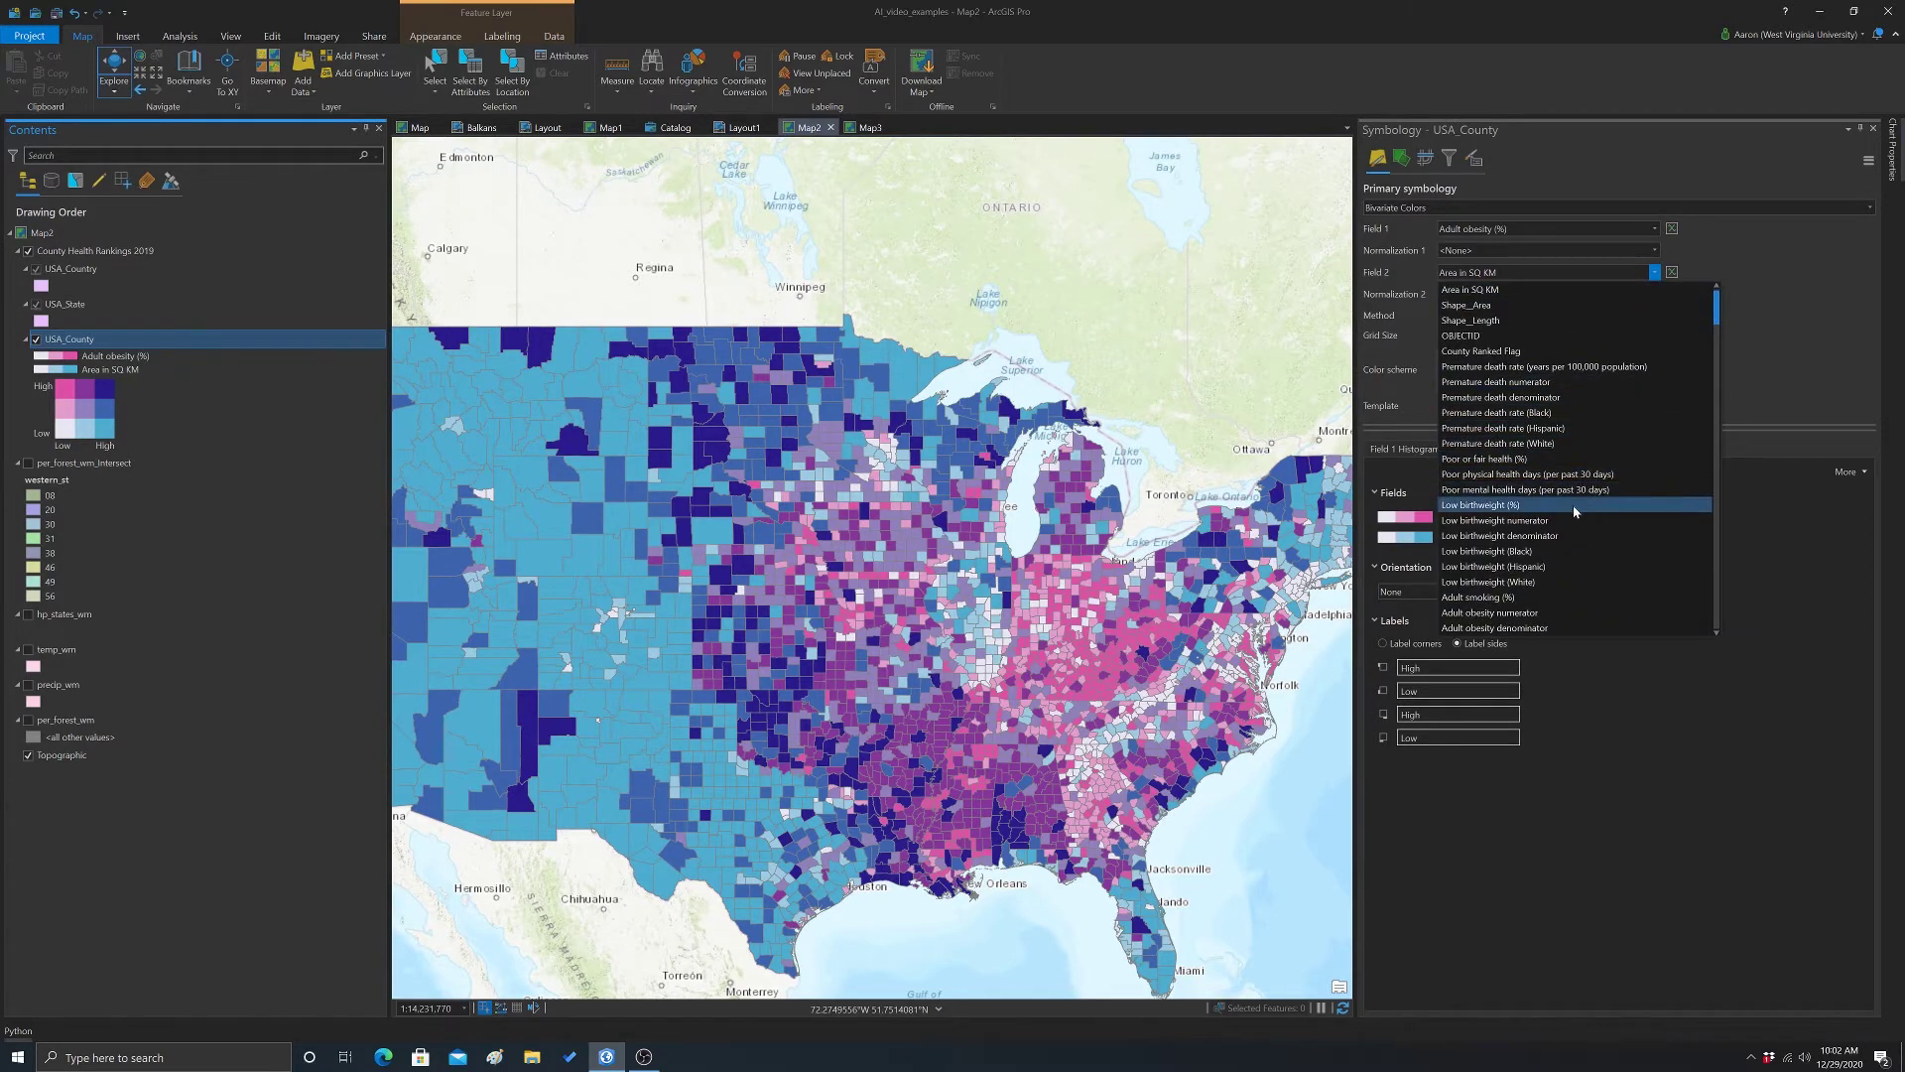
scroll(1559, 517, down, 1)
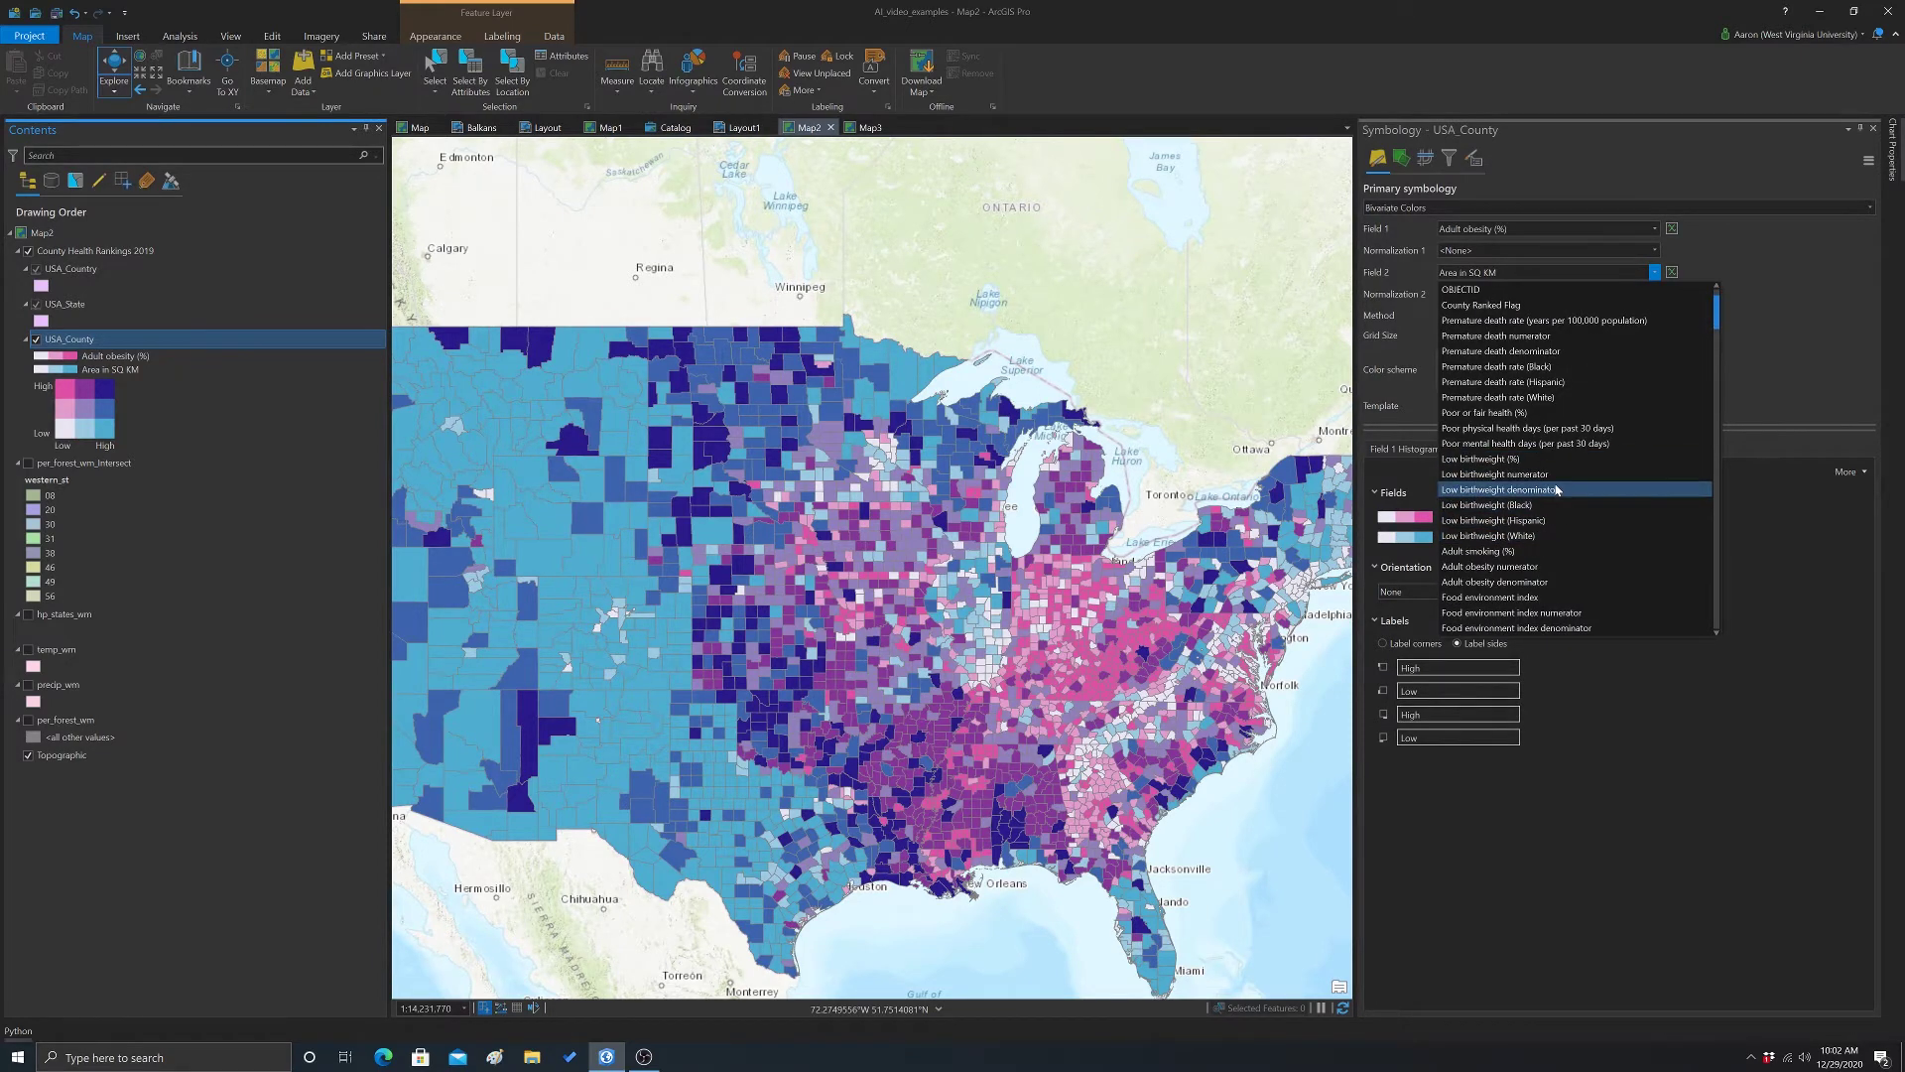
scroll(1556, 489, down, 5)
scroll(1553, 488, down, 10)
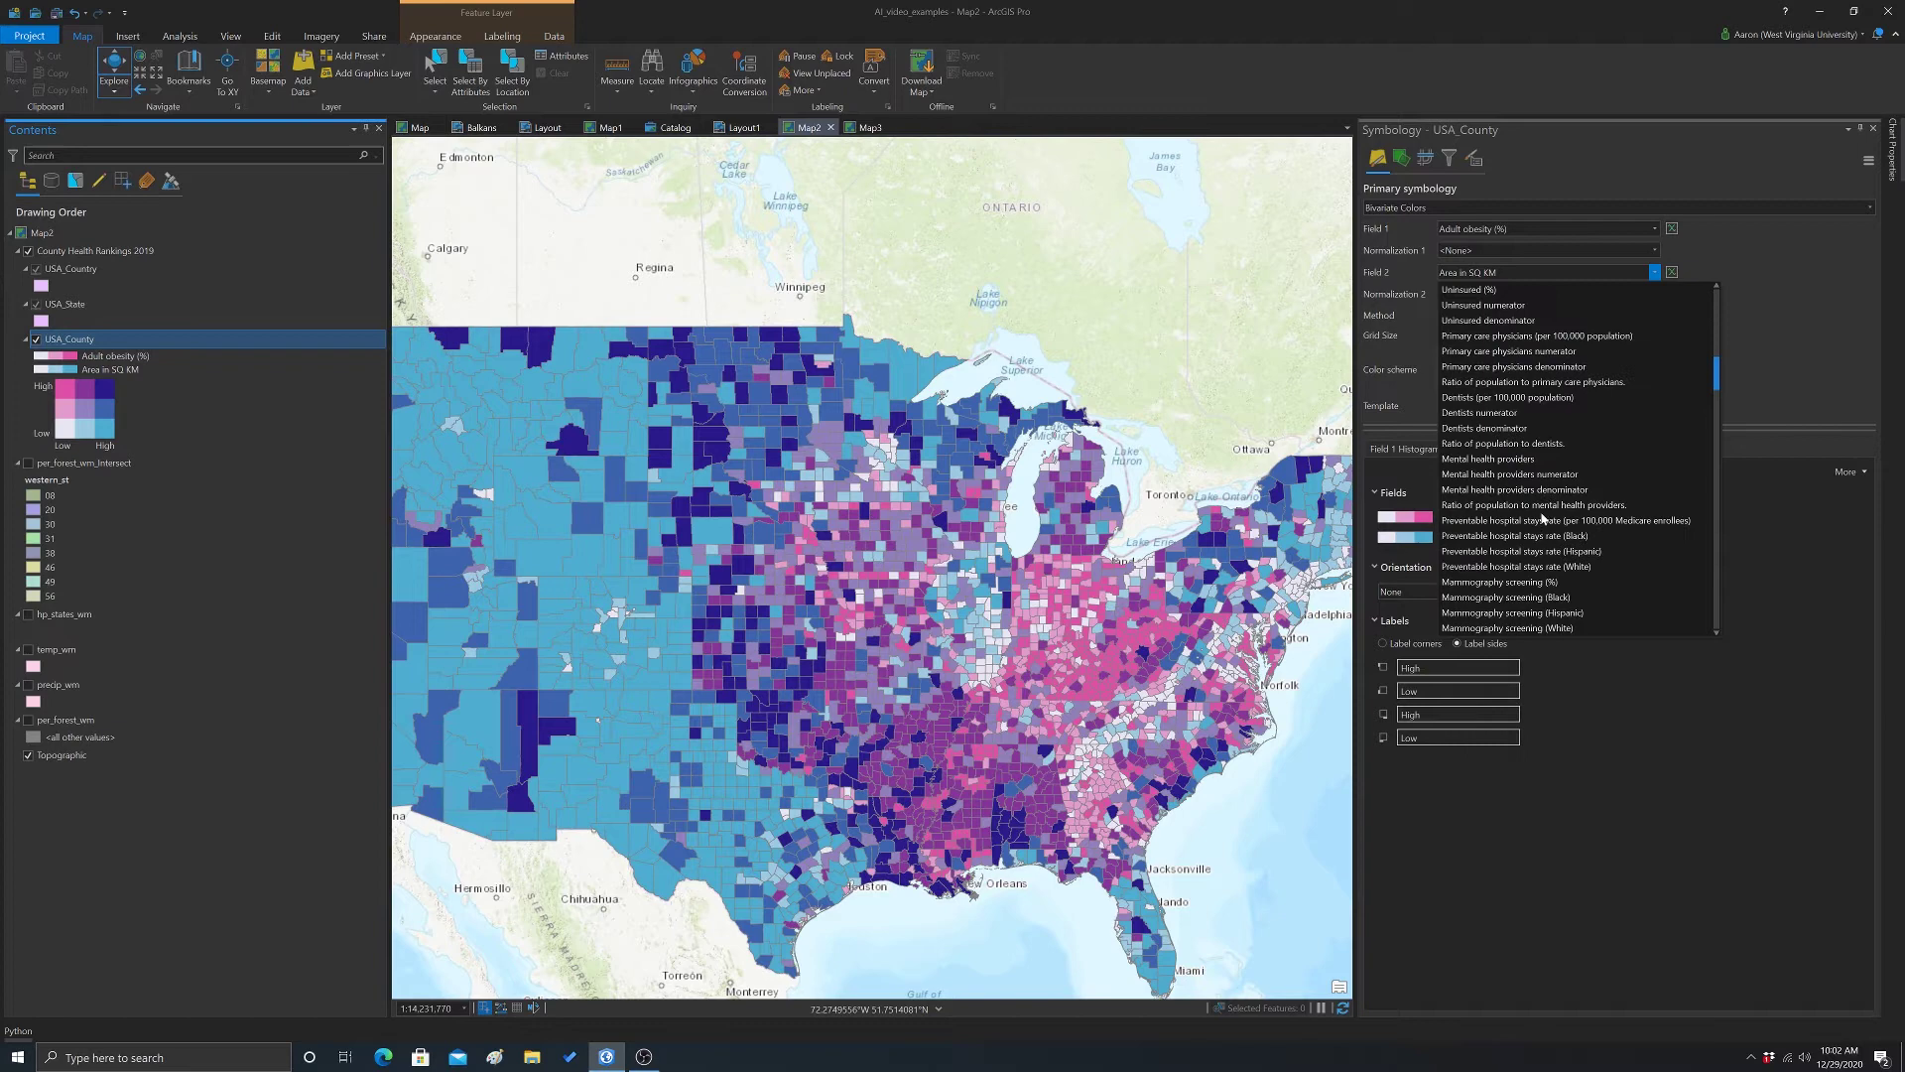
scroll(1581, 552, down, 10)
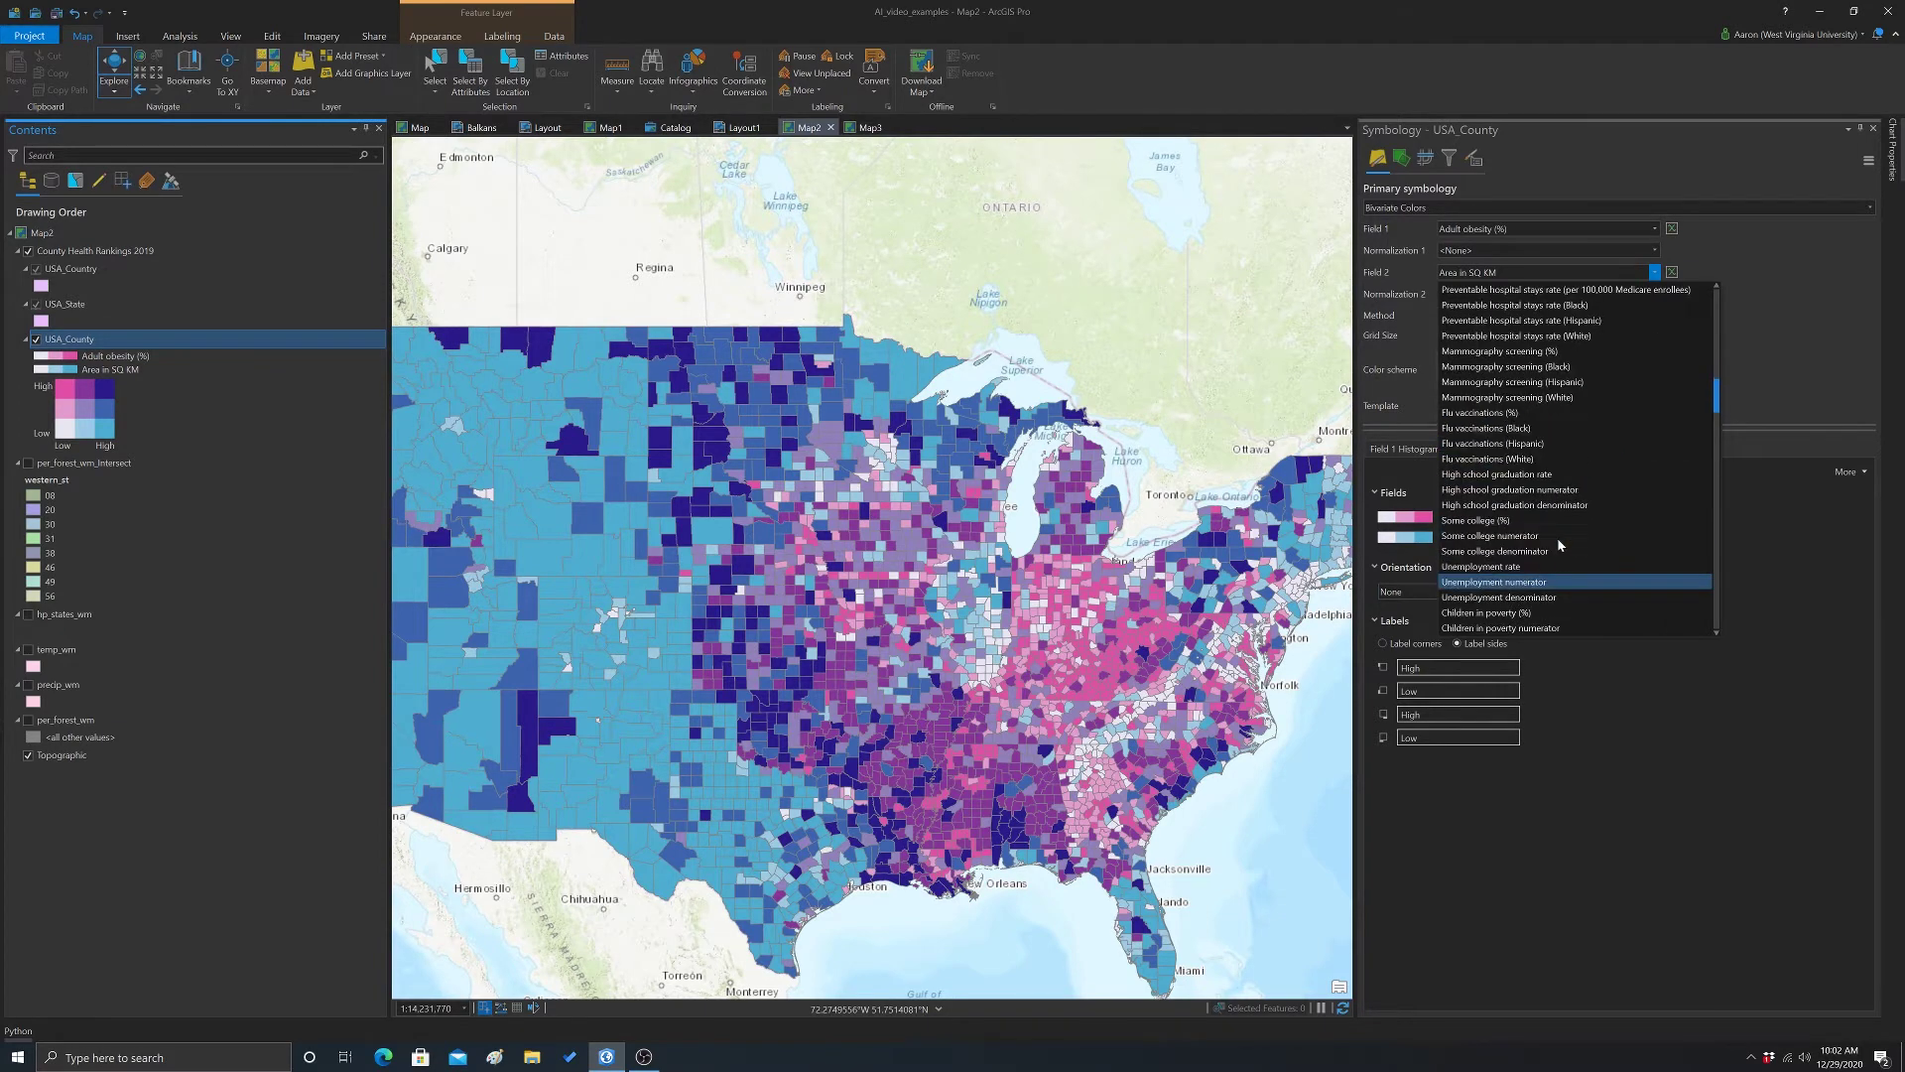
scroll(1562, 541, down, 15)
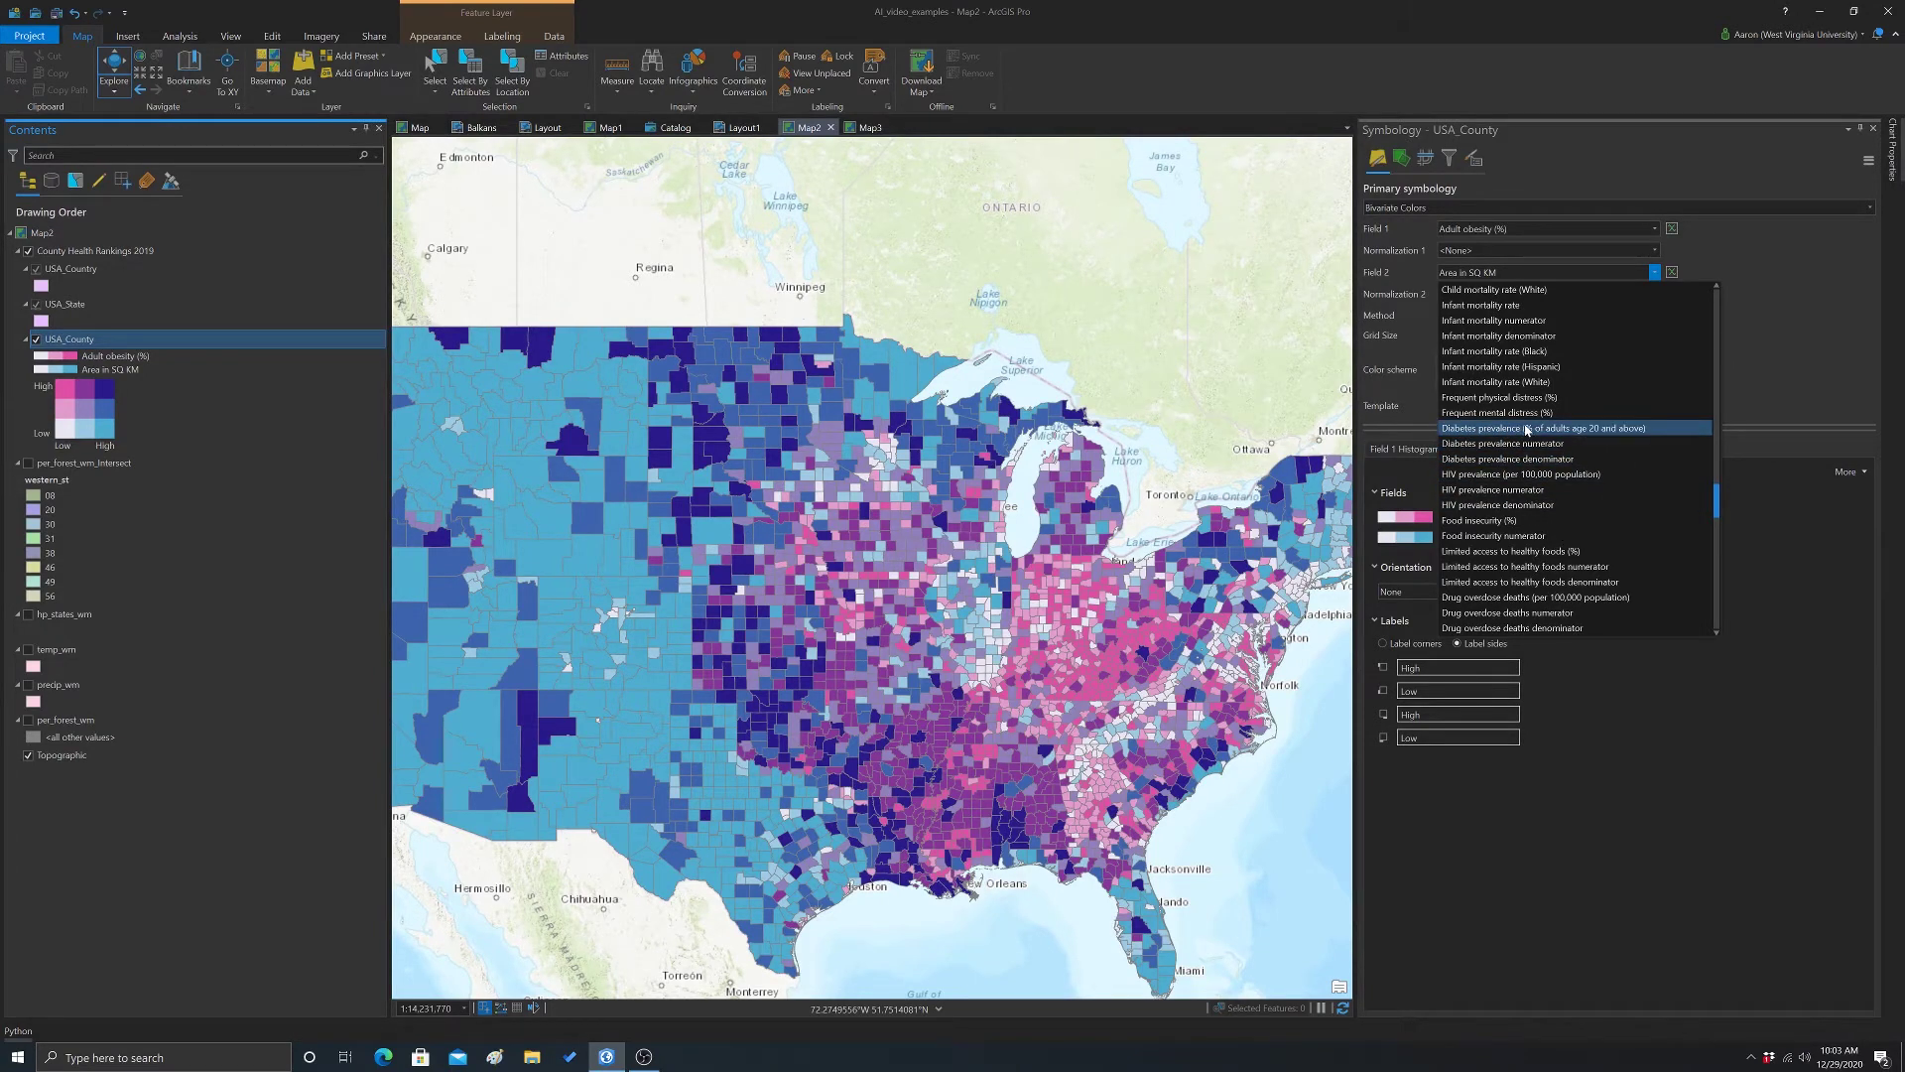
click(1499, 430)
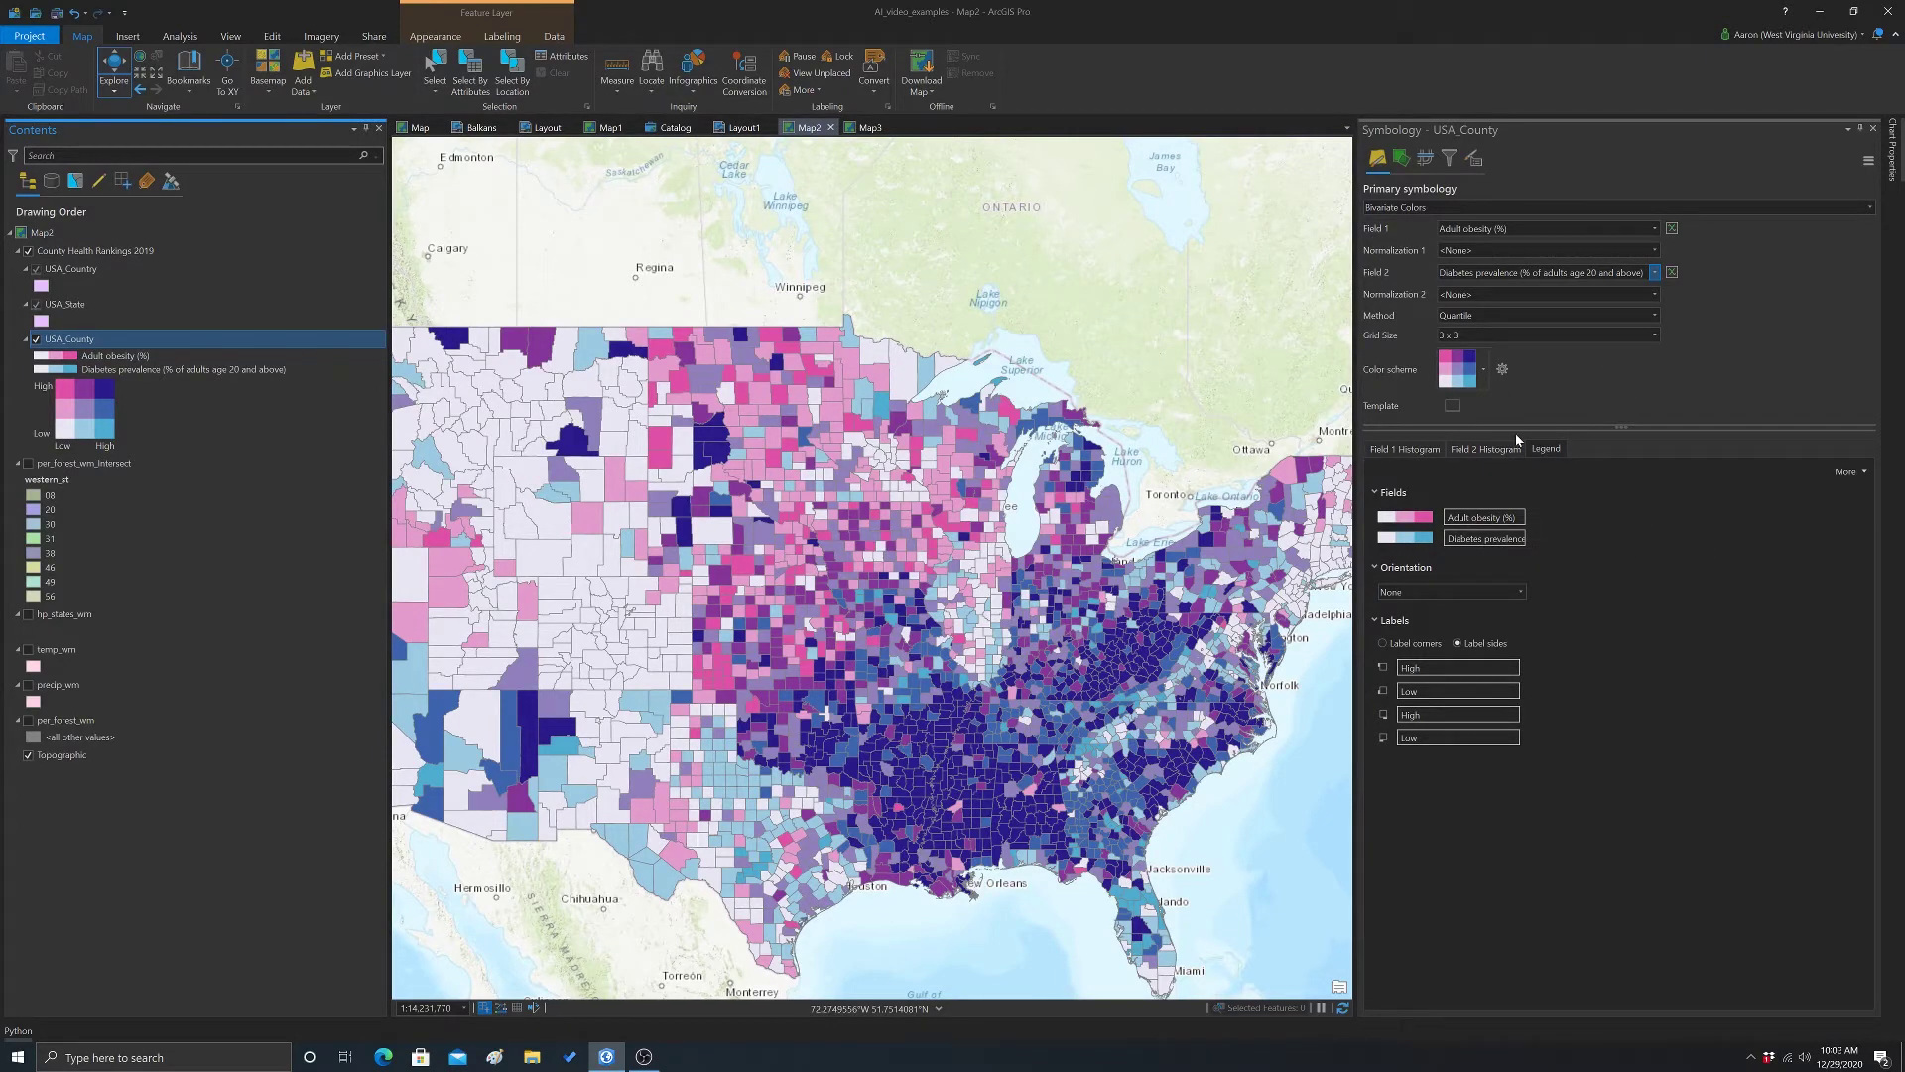
- Apply the Blue-Orange-Brown 3x3 color scheme to the county bivariate map
click(1483, 371)
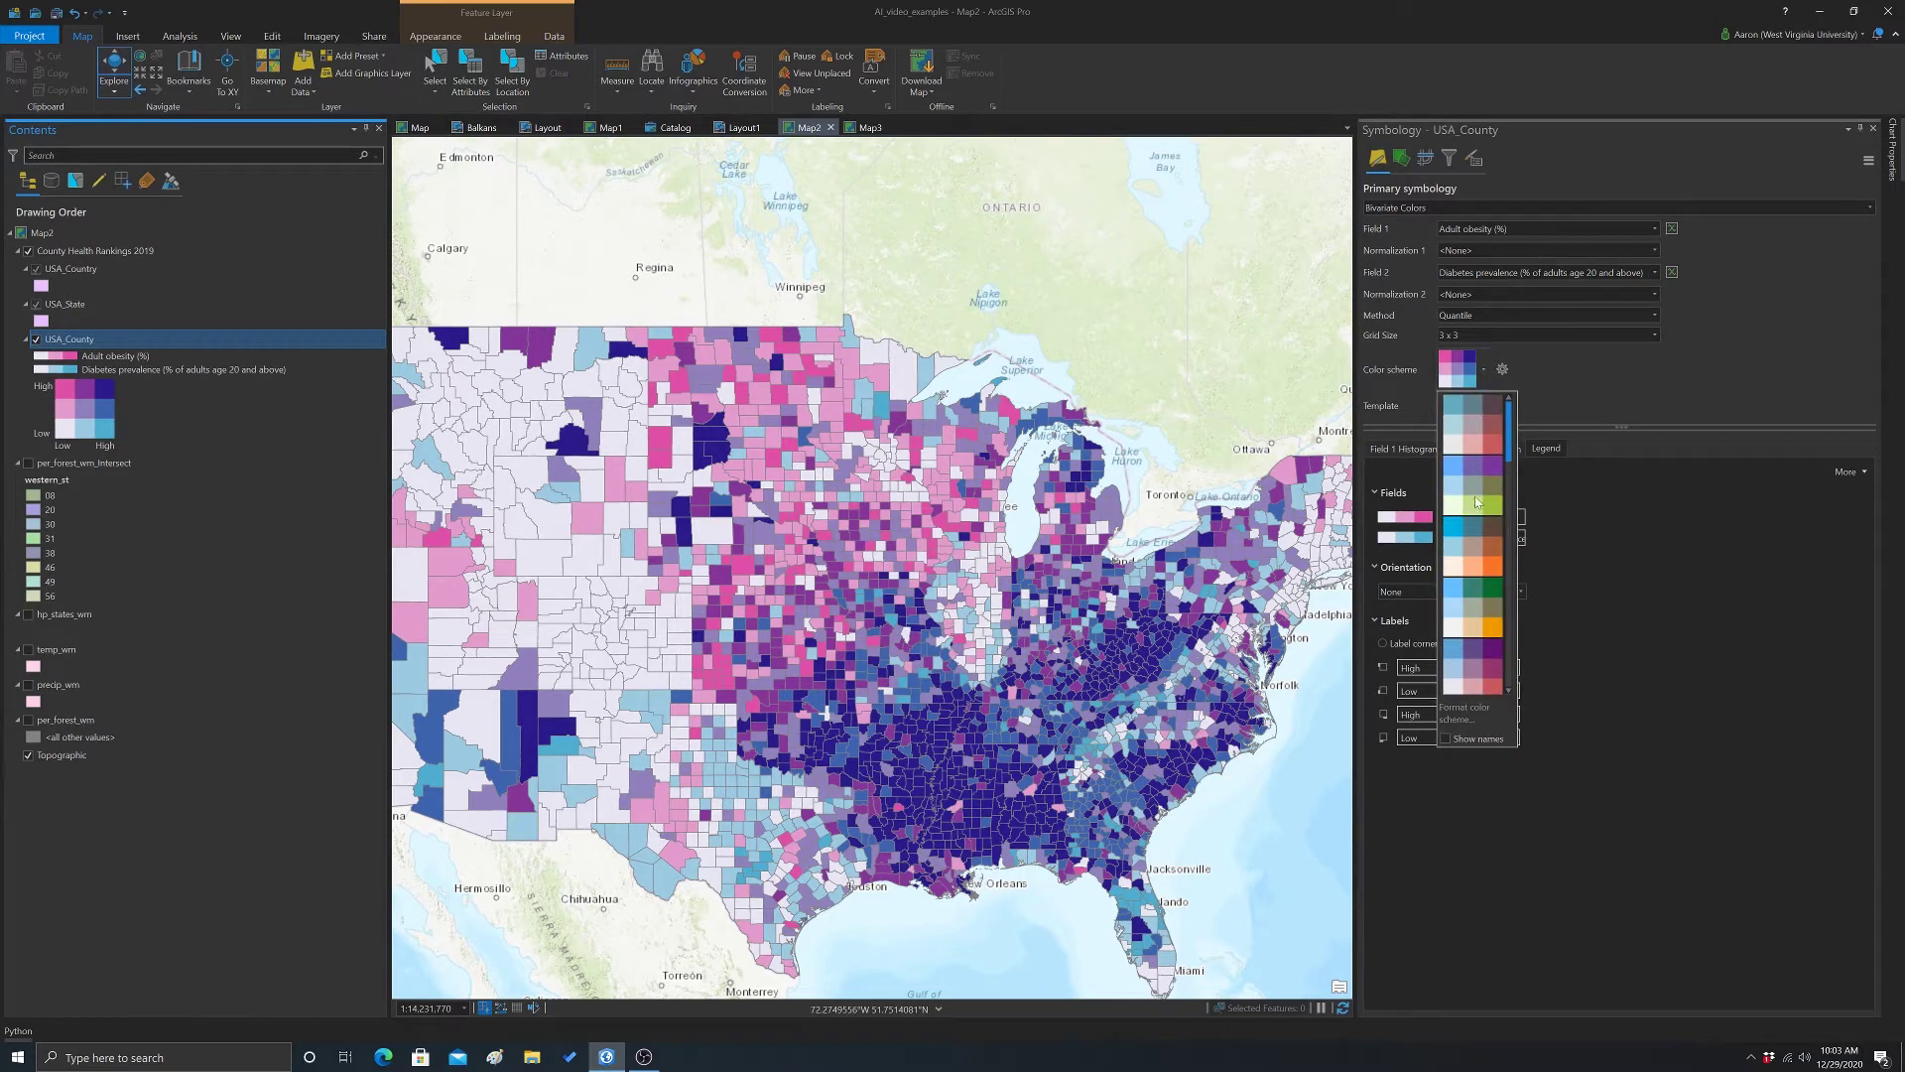
drag(1510, 452, 1513, 683)
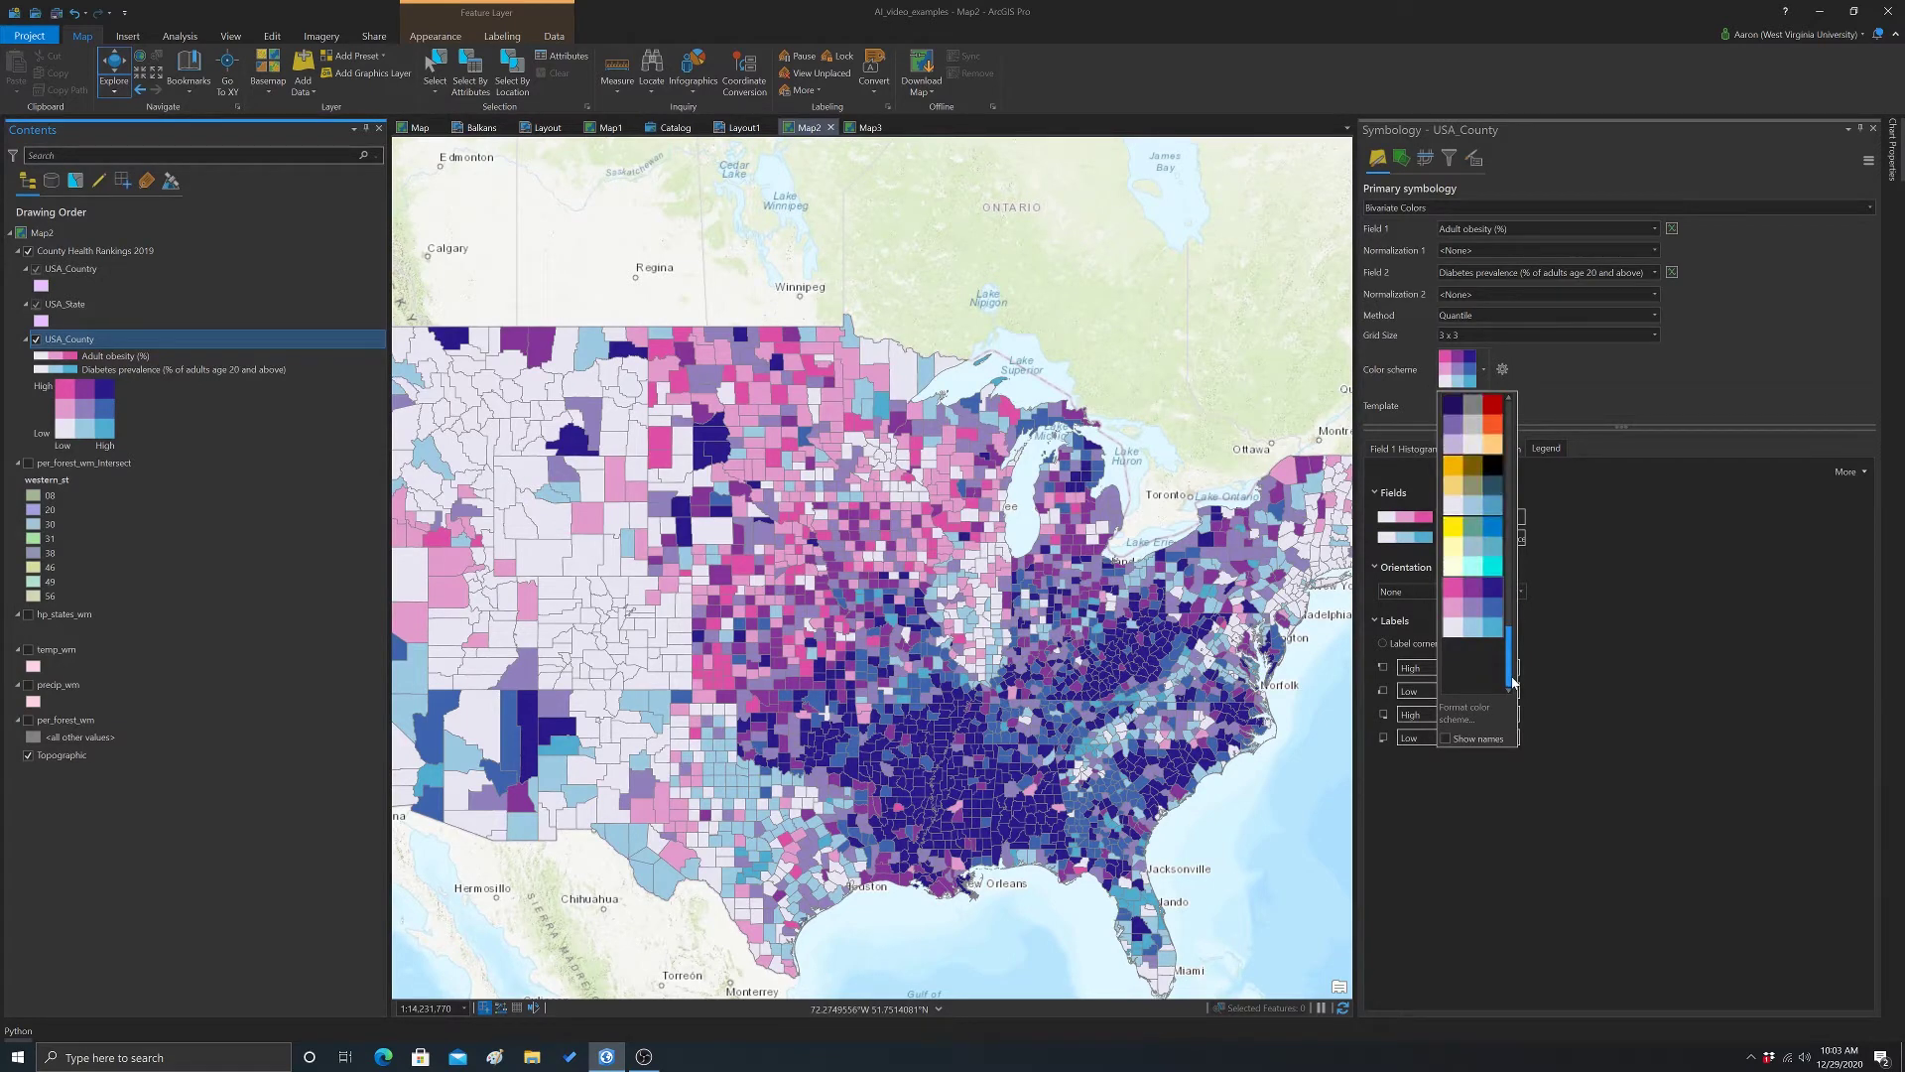
drag(1513, 681, 1516, 410)
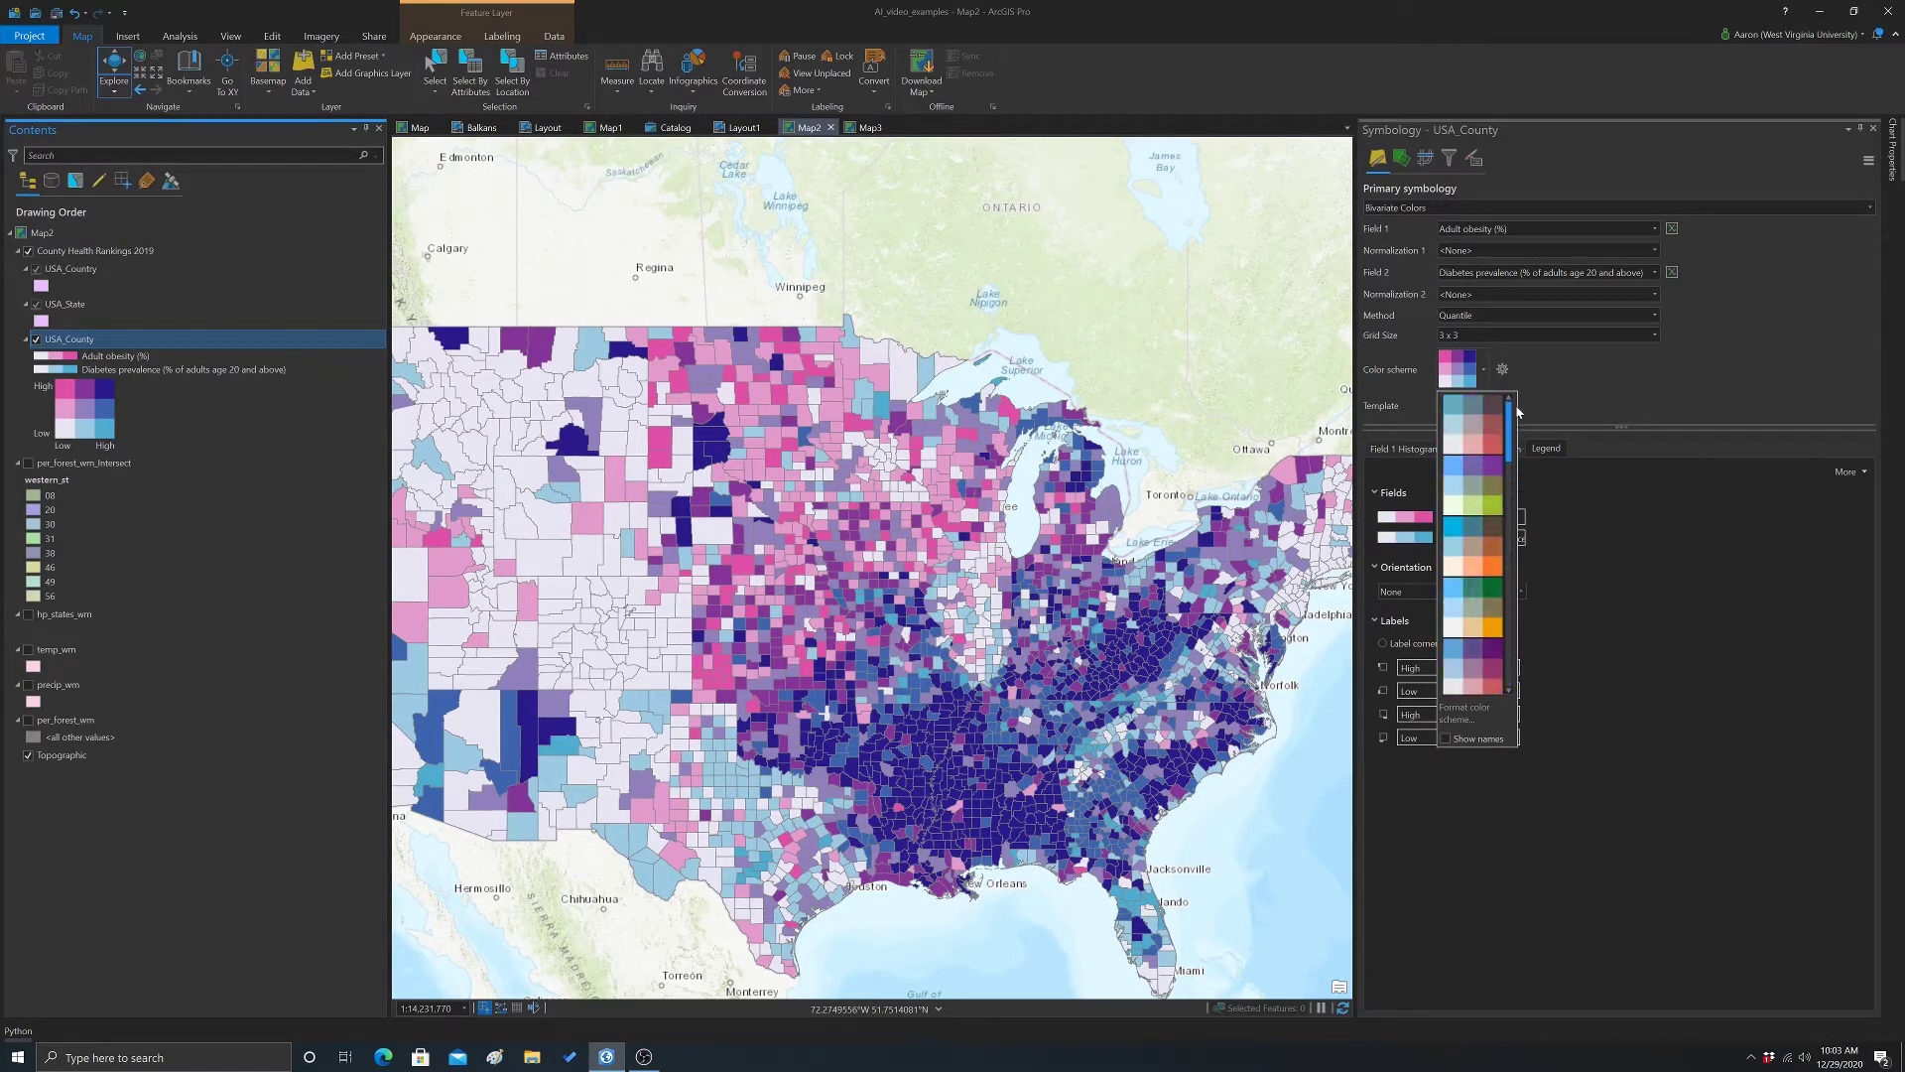
click(1474, 558)
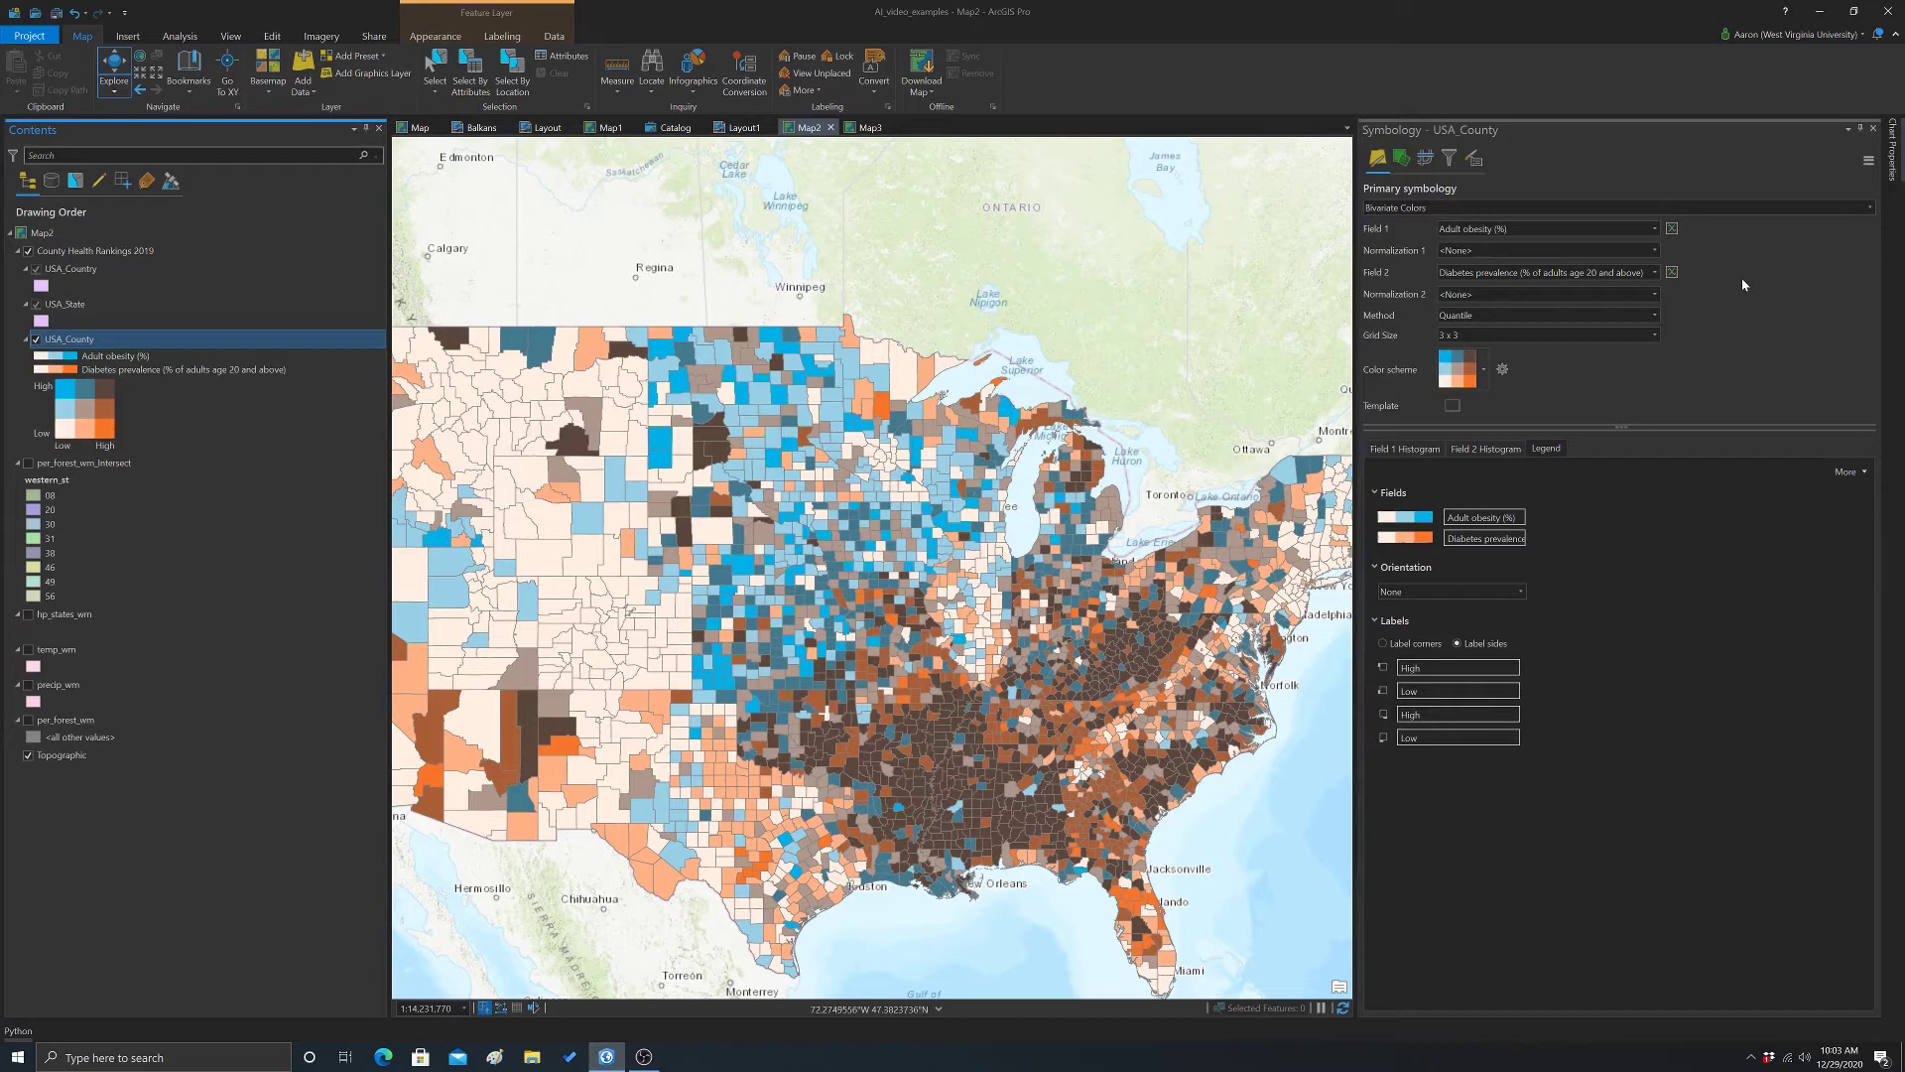
- Change the grid size to 4 x 4 and reapply the blue-orange-brown color scheme
click(1654, 334)
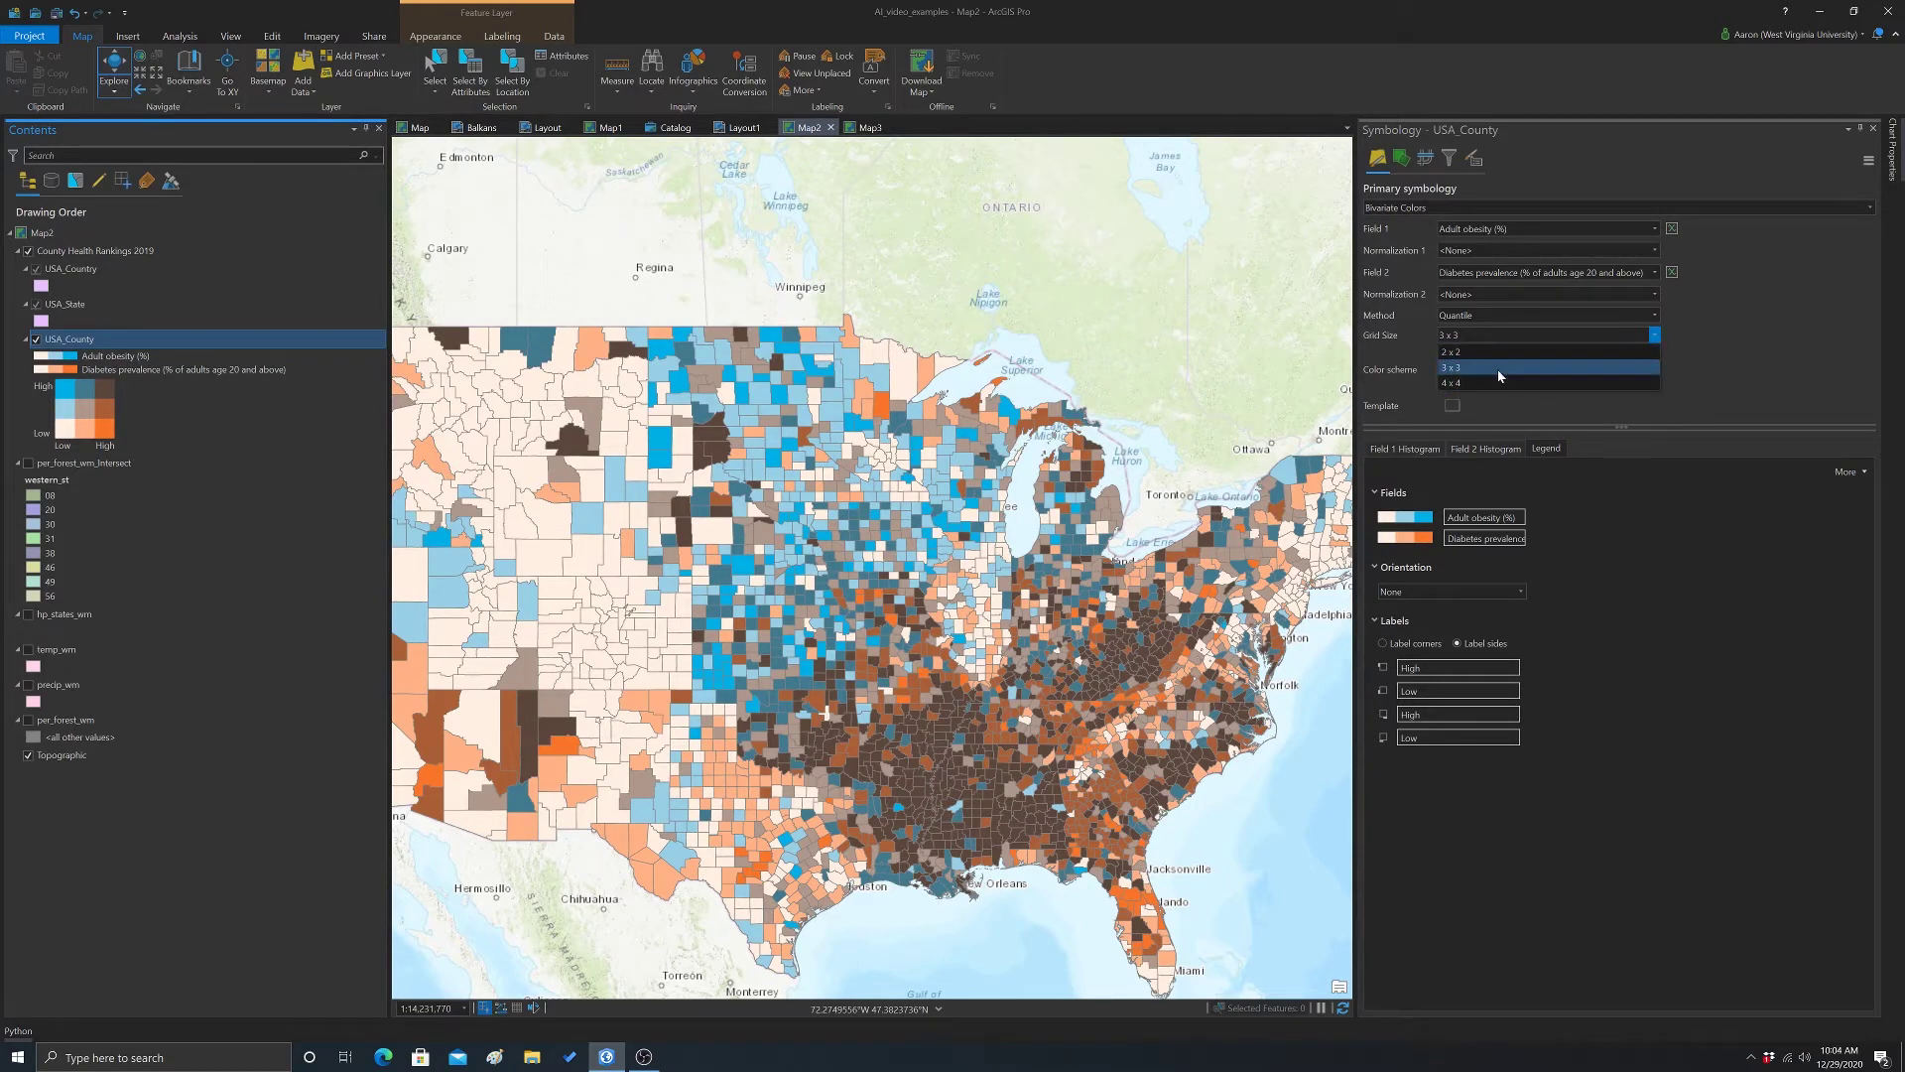
click(1455, 384)
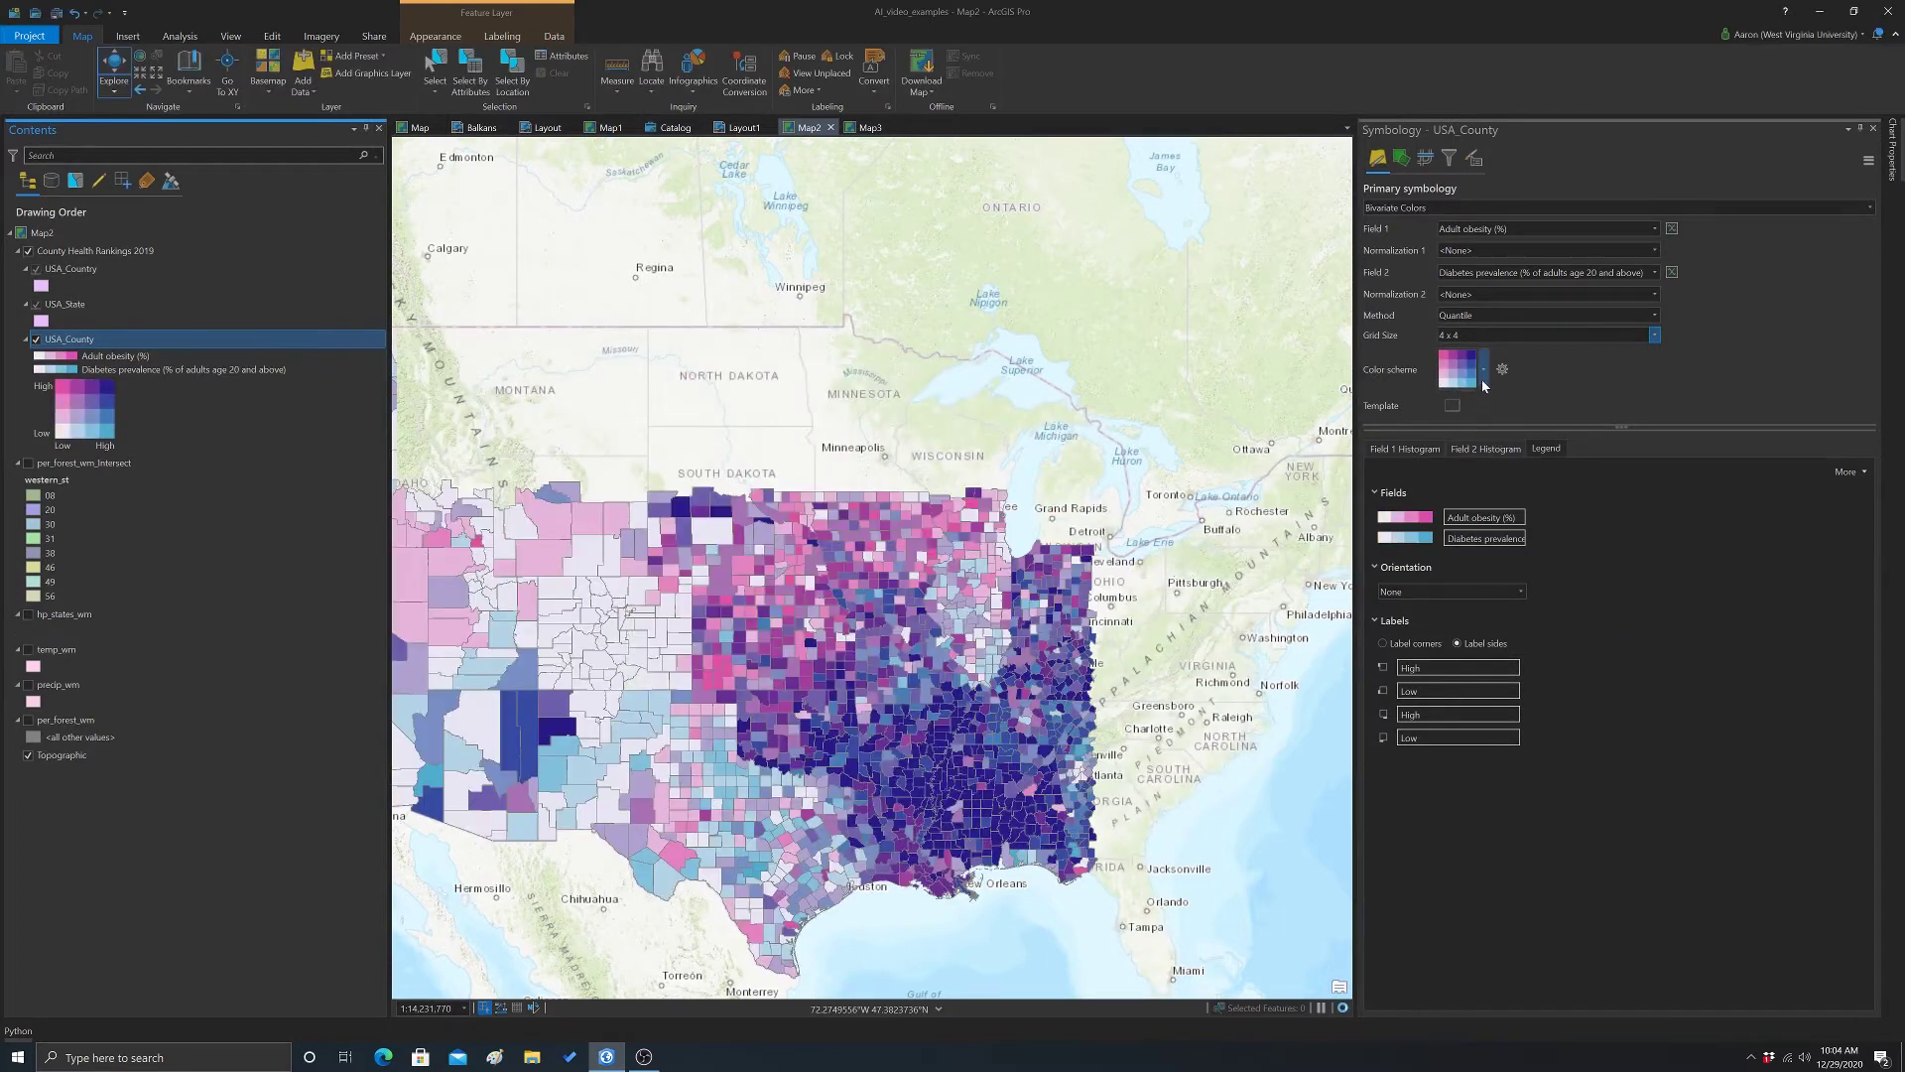
click(1483, 369)
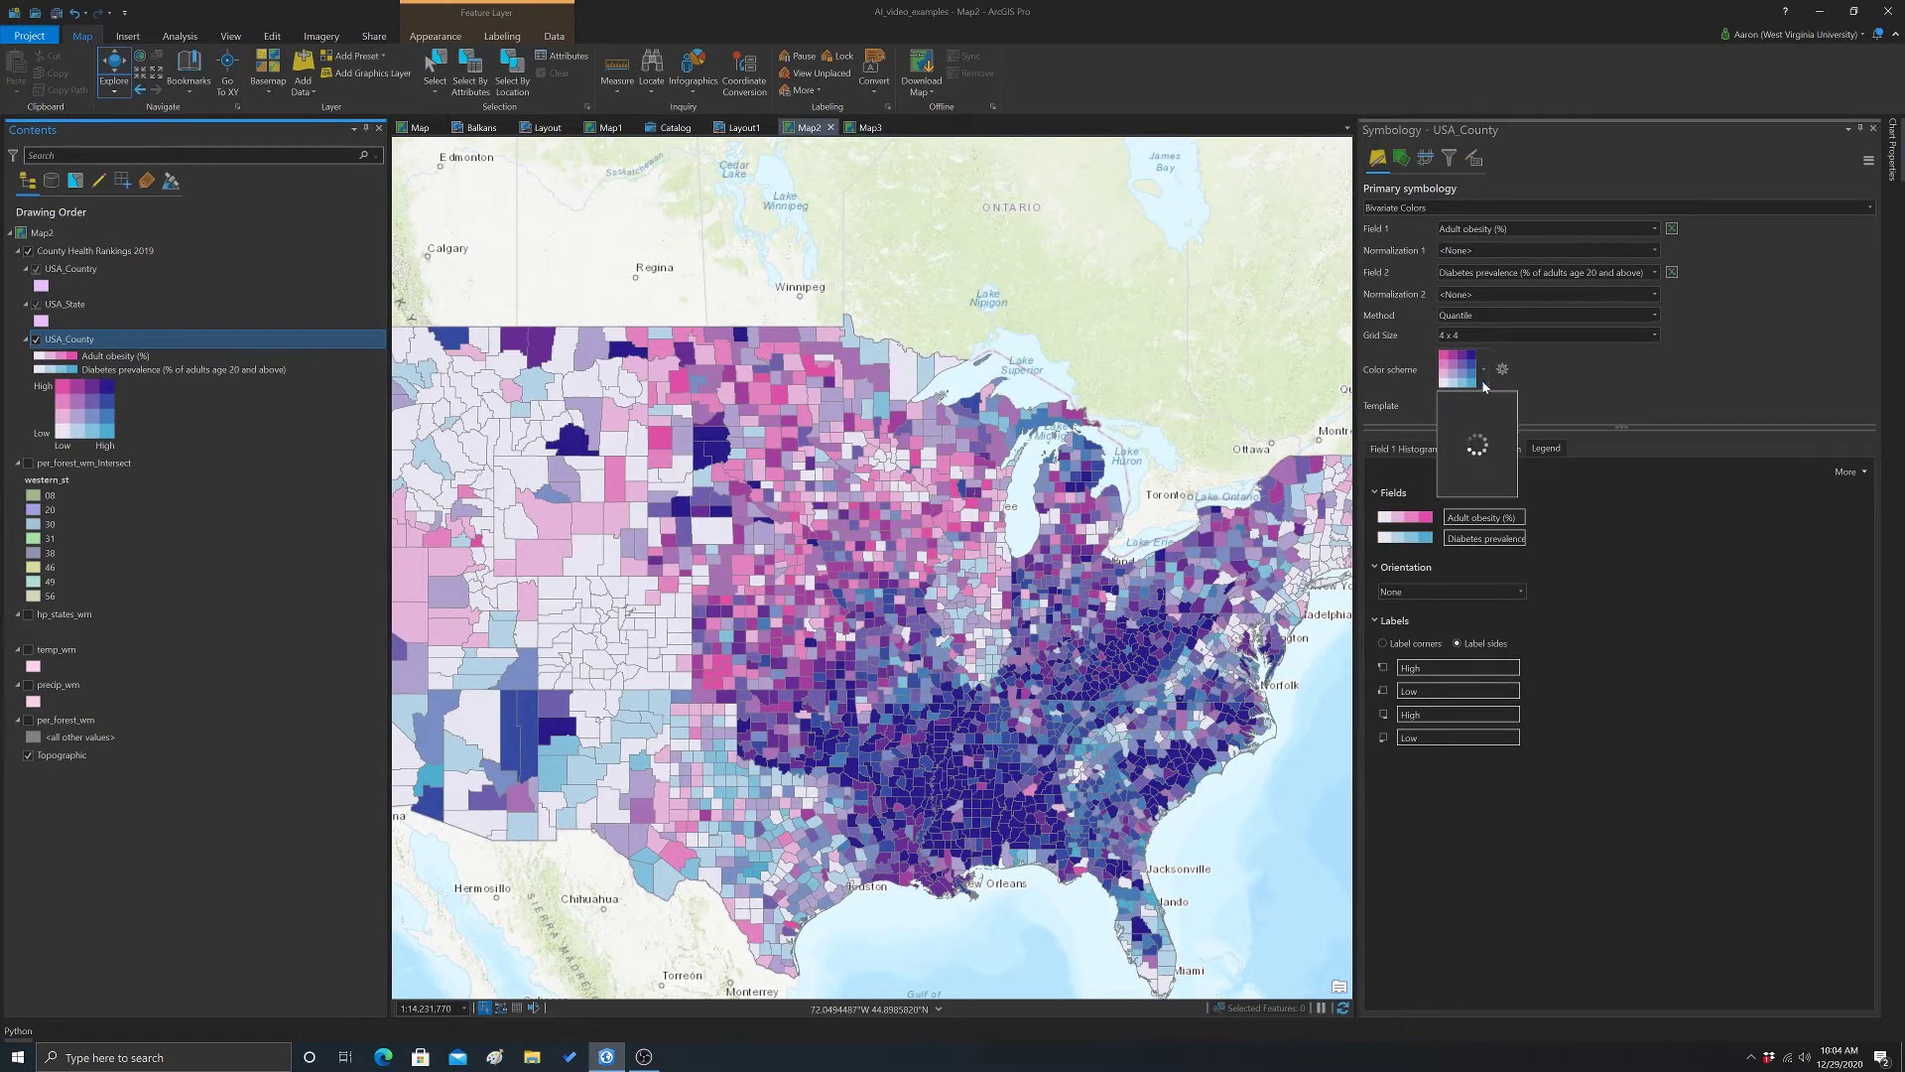
click(1461, 548)
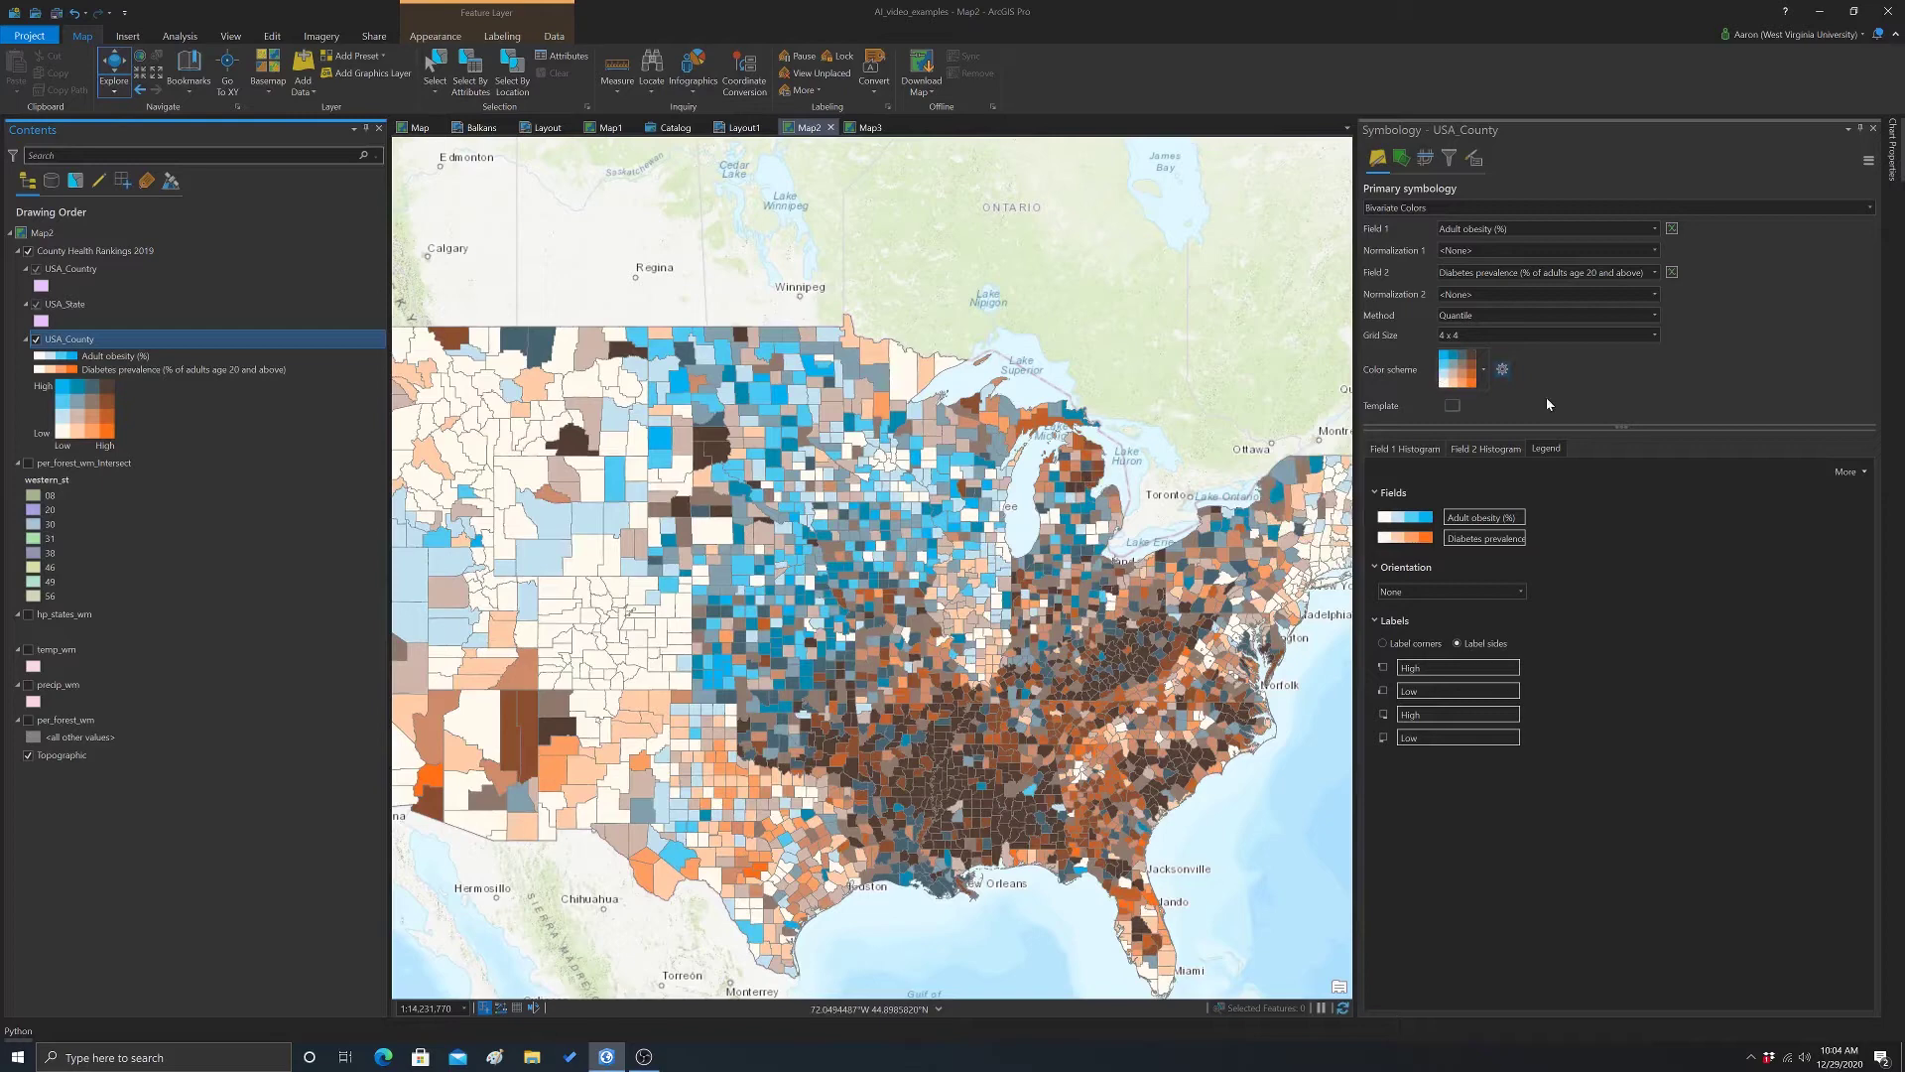
click(1405, 448)
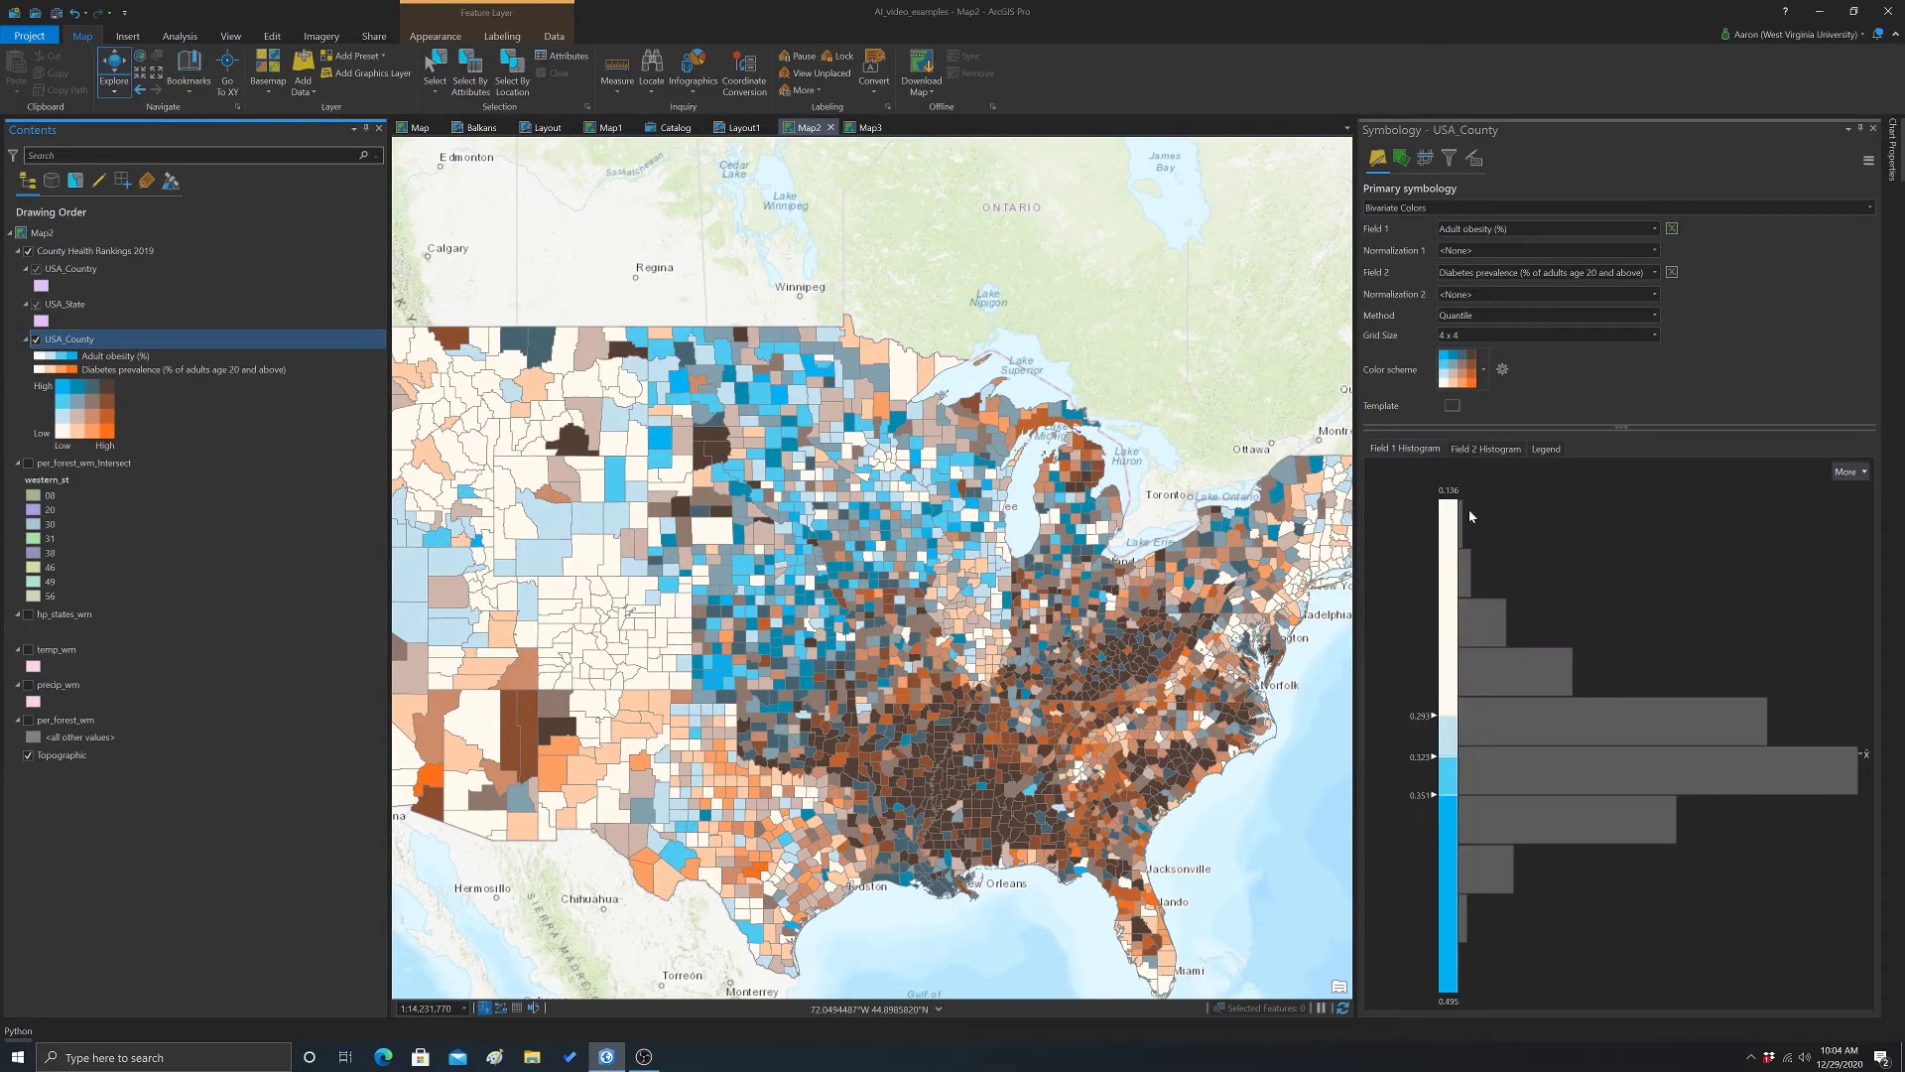
click(1478, 454)
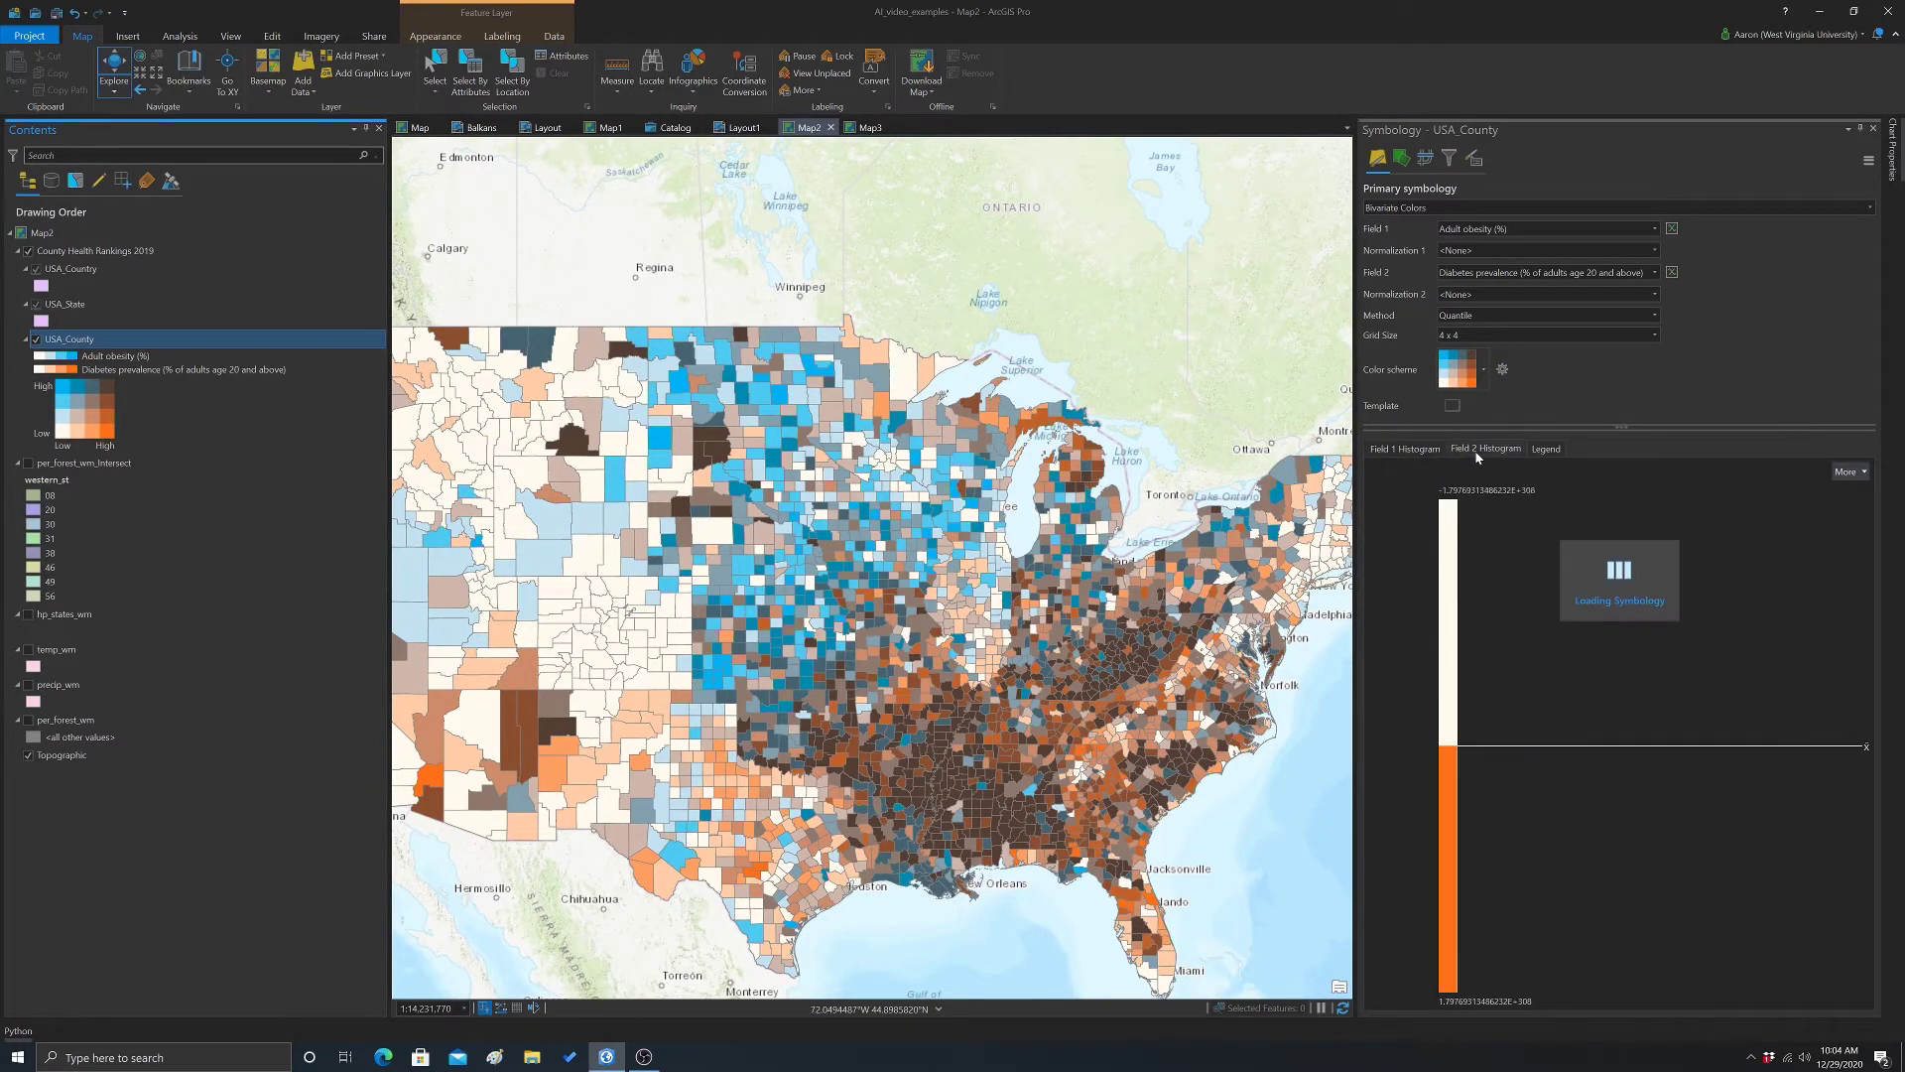
click(1414, 450)
click(1504, 448)
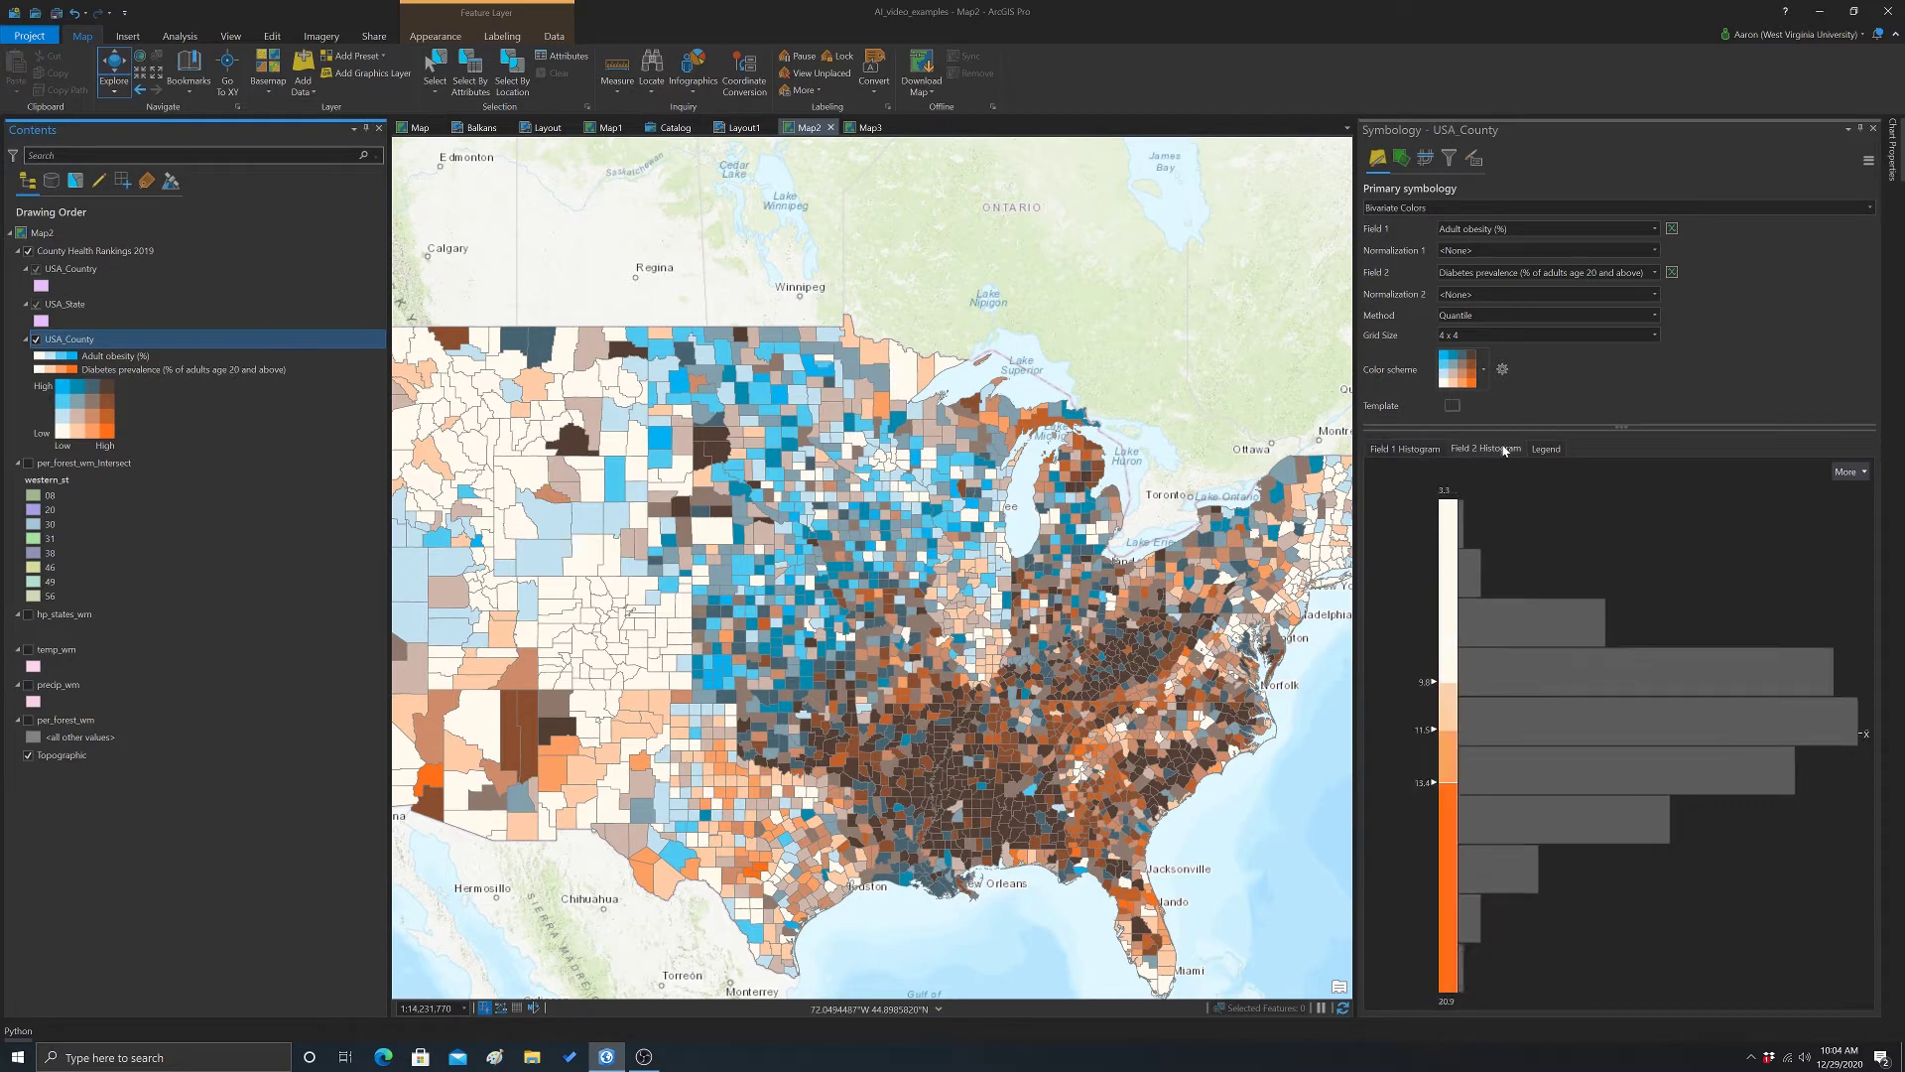
click(1412, 447)
click(1494, 451)
click(1552, 449)
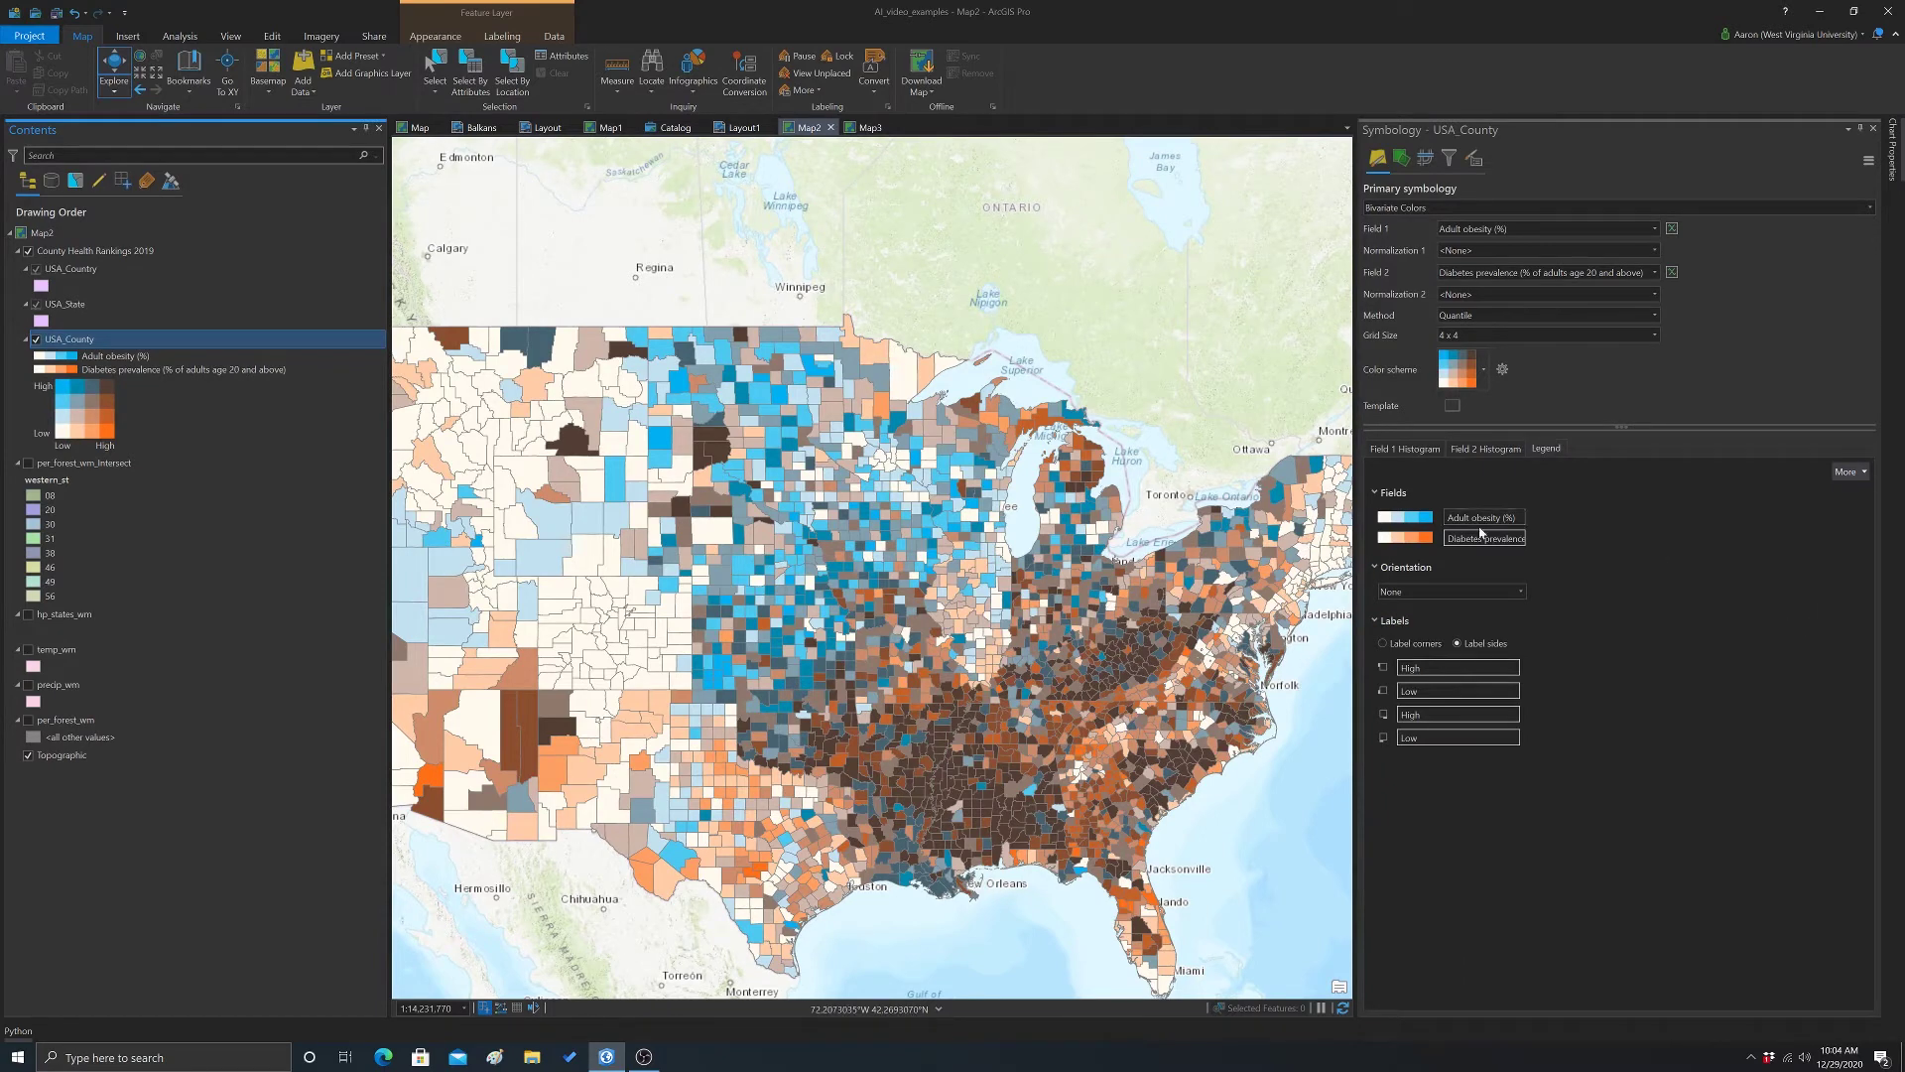
- Set the legend orientation to a High values diamond with labelled corners
drag(1447, 517, 1531, 522)
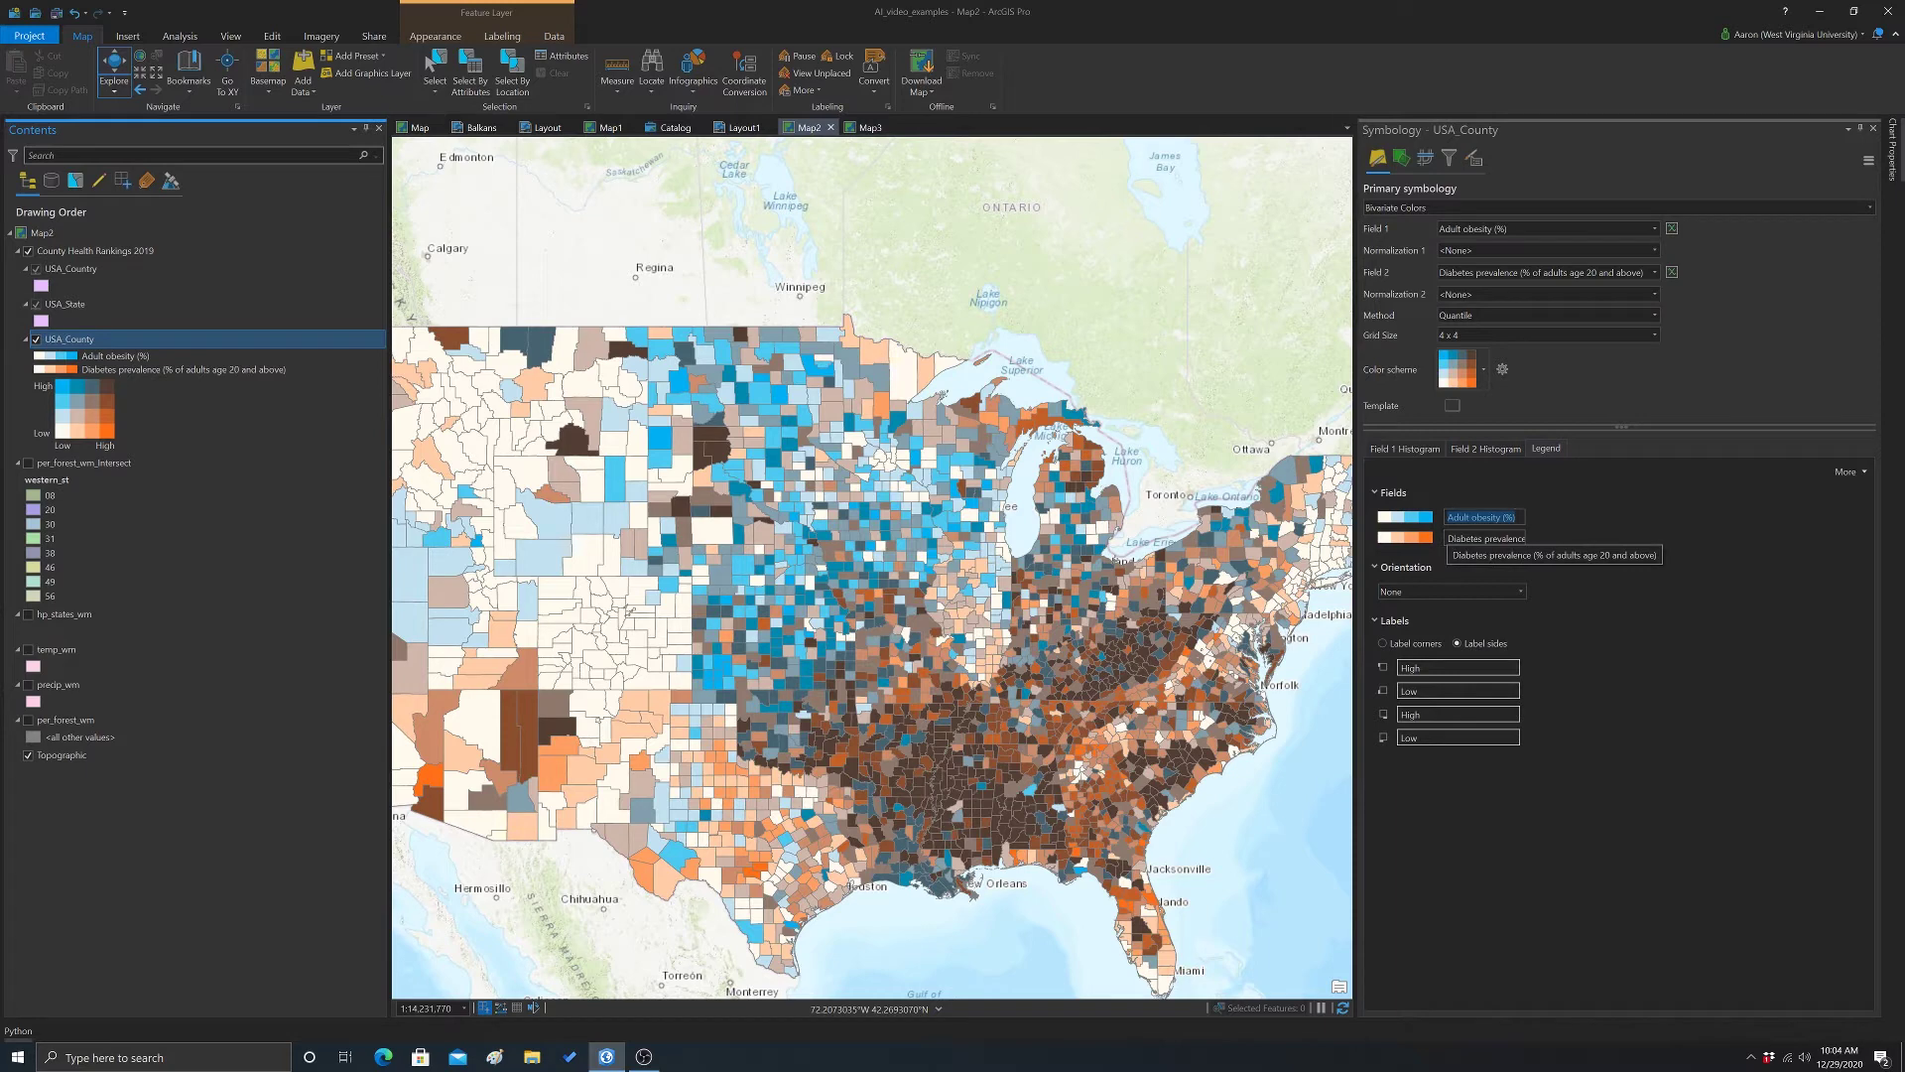
drag(1448, 537, 1550, 538)
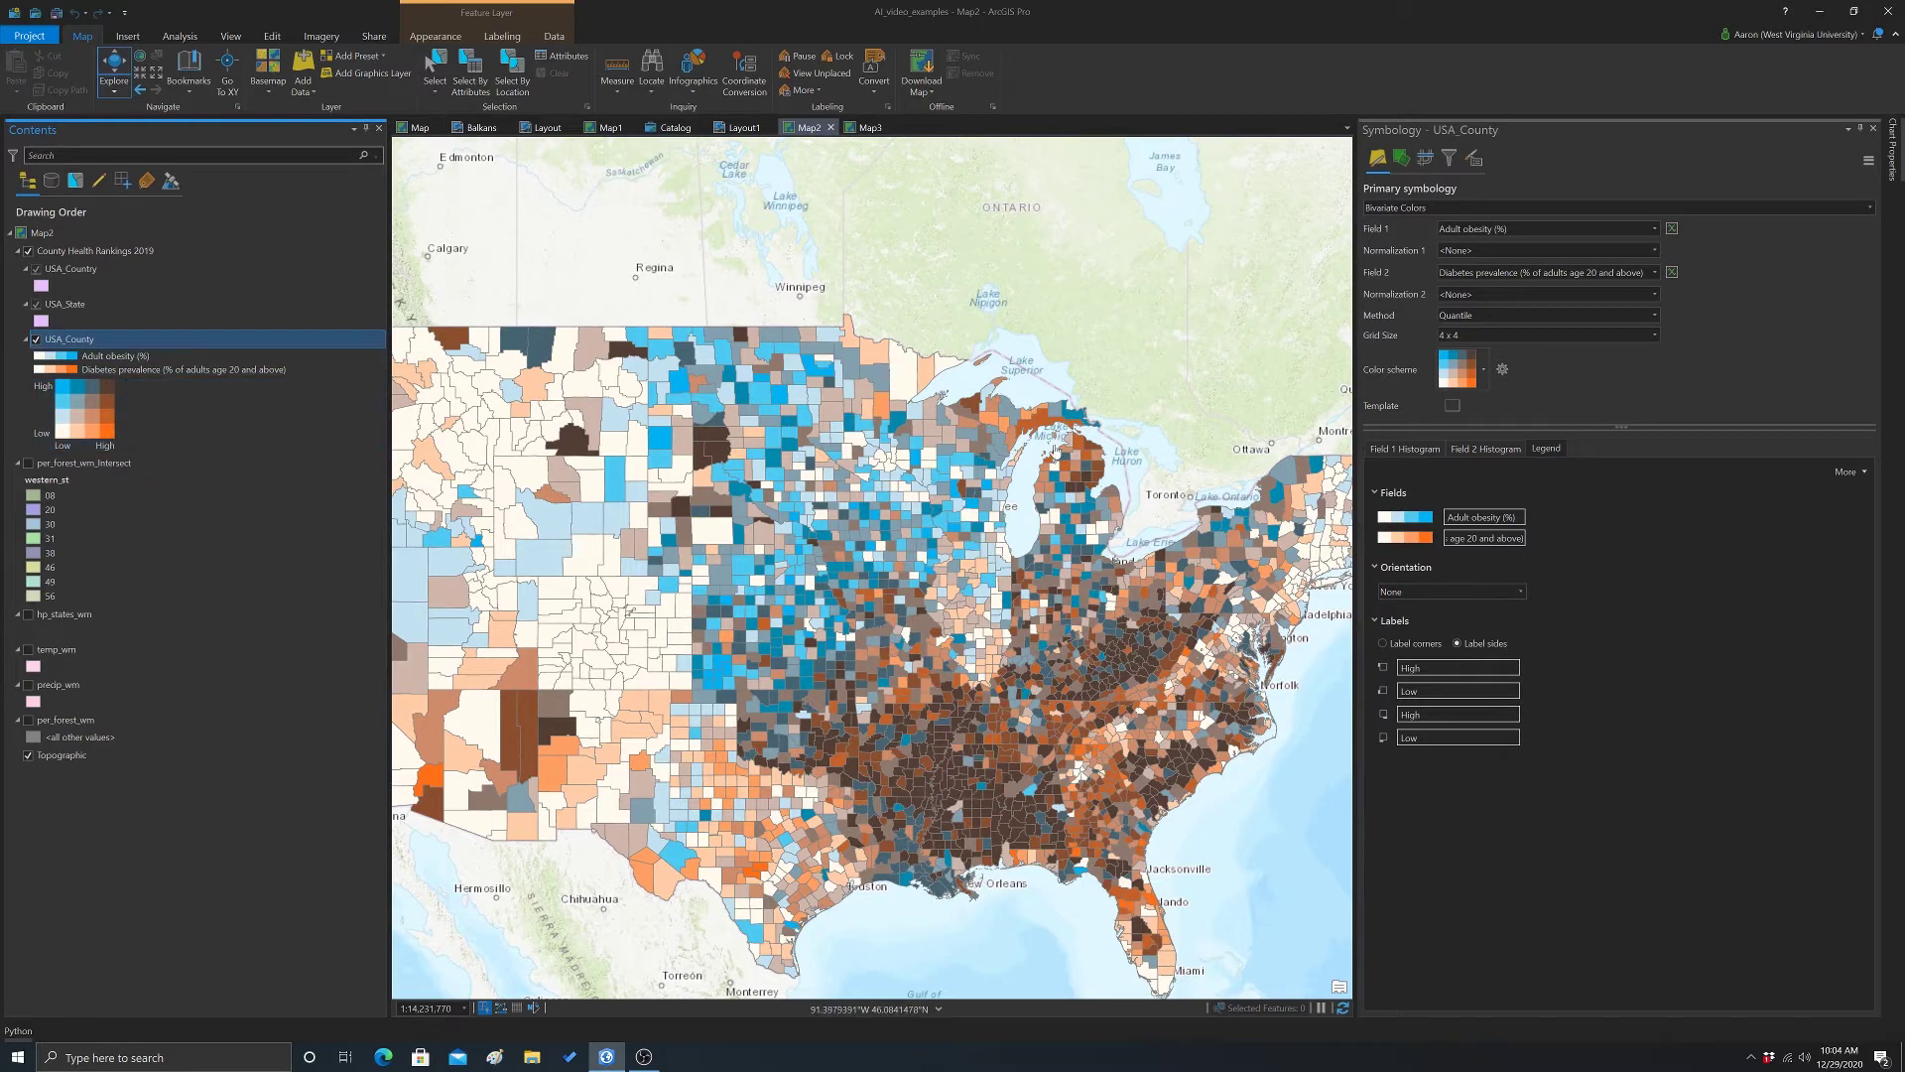
click(1521, 593)
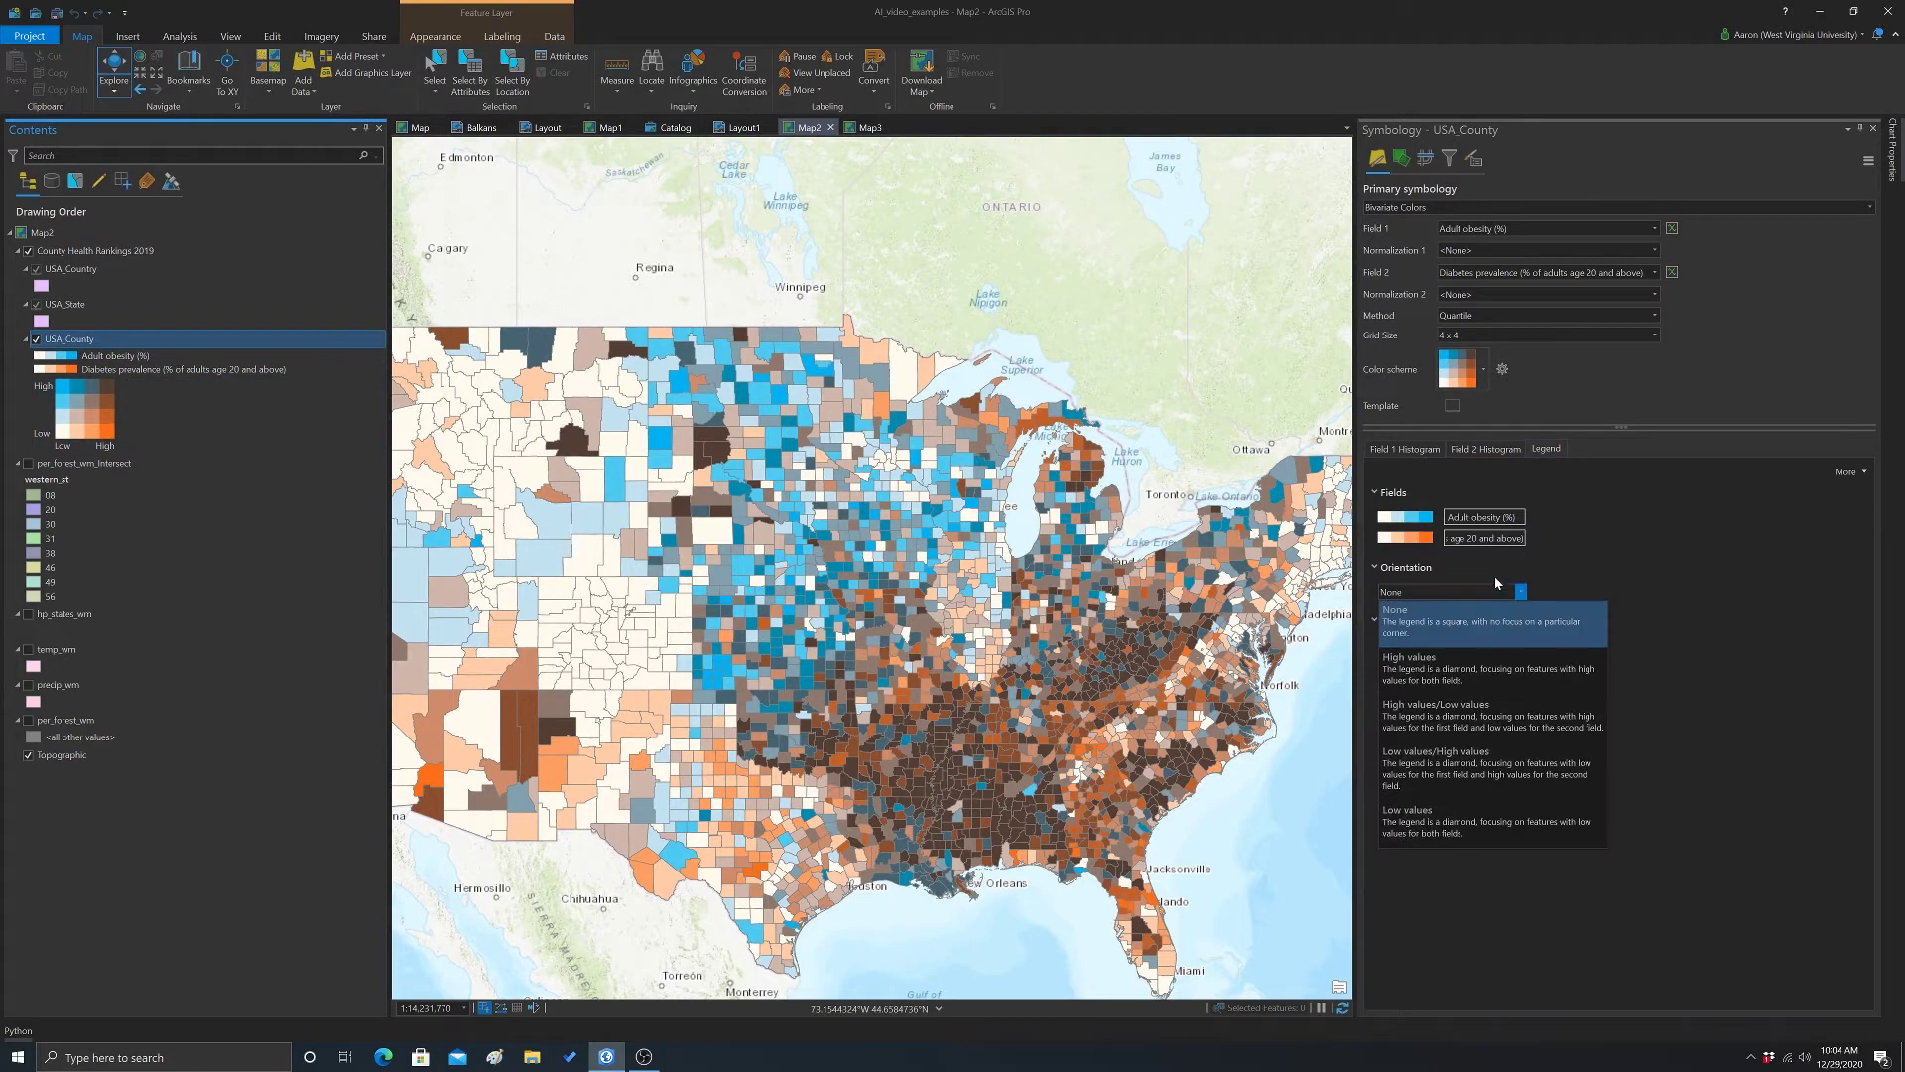
click(1409, 673)
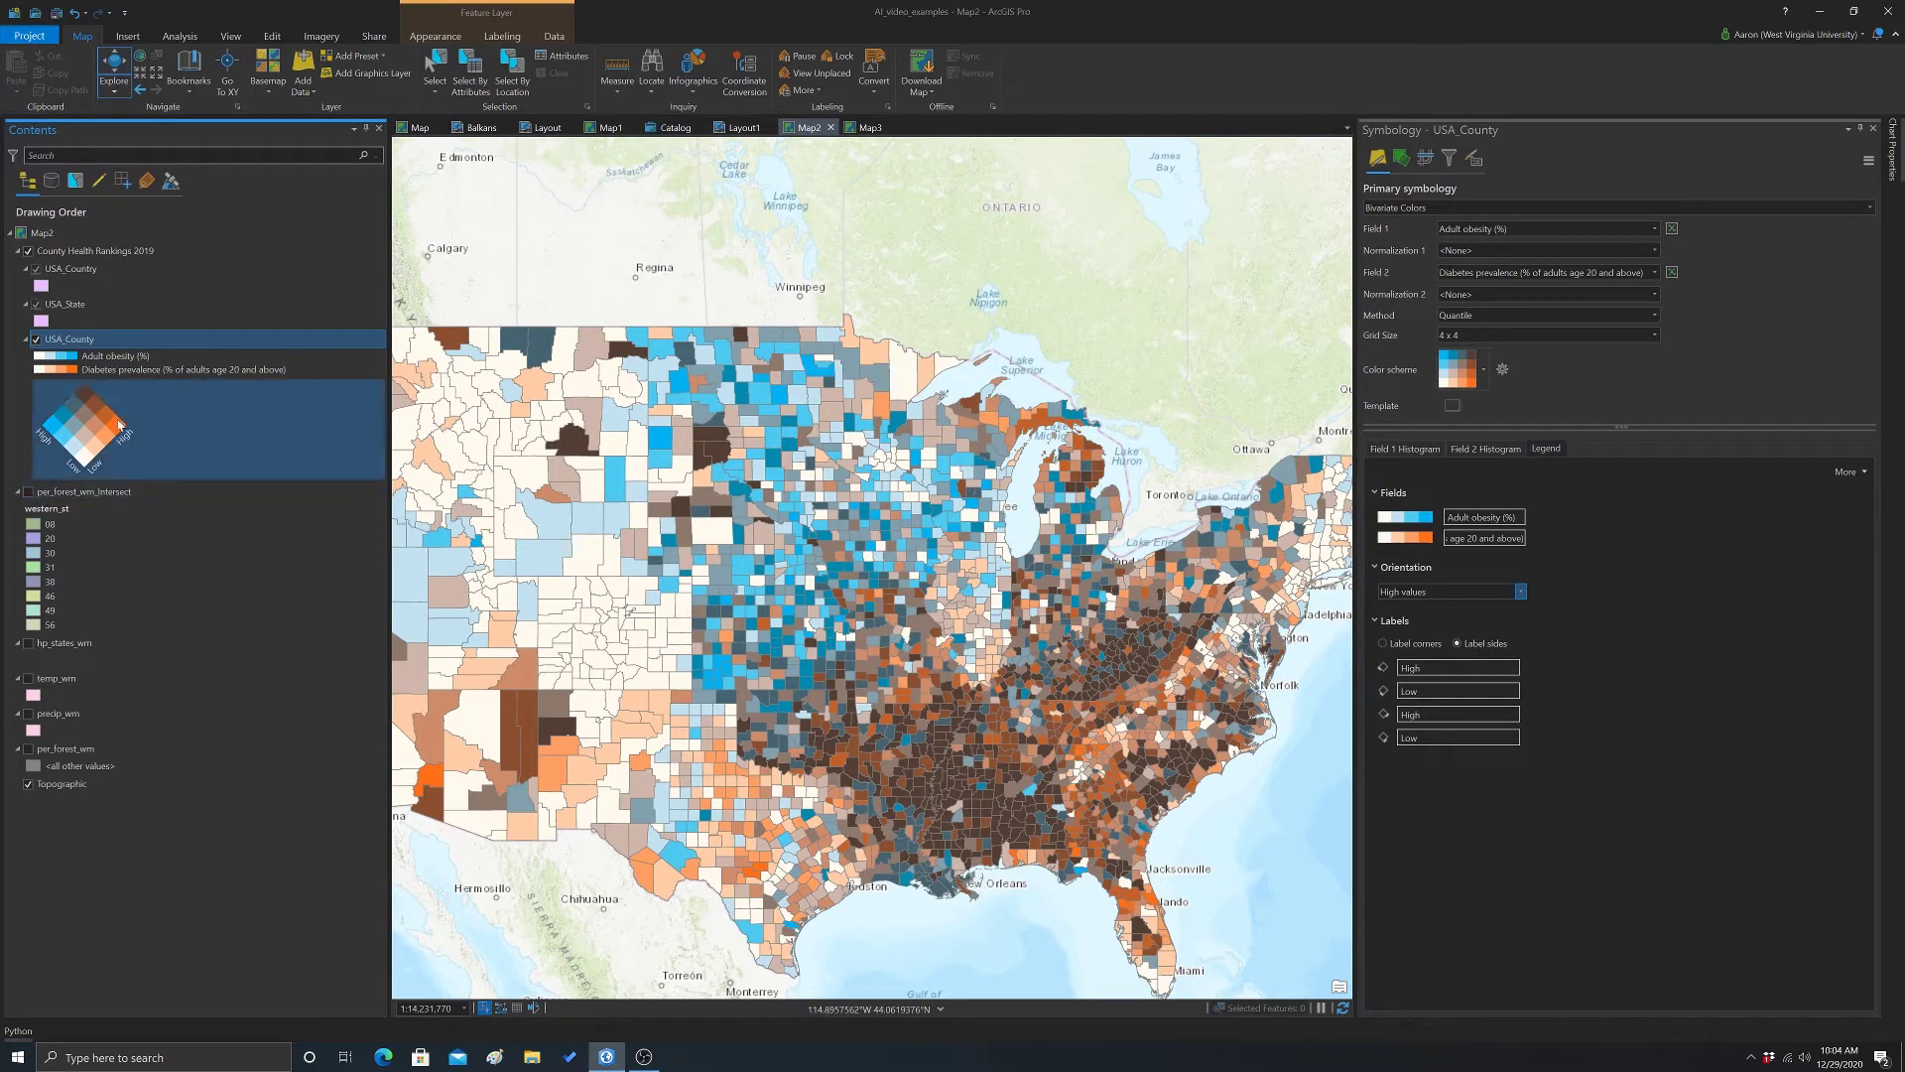
click(1383, 643)
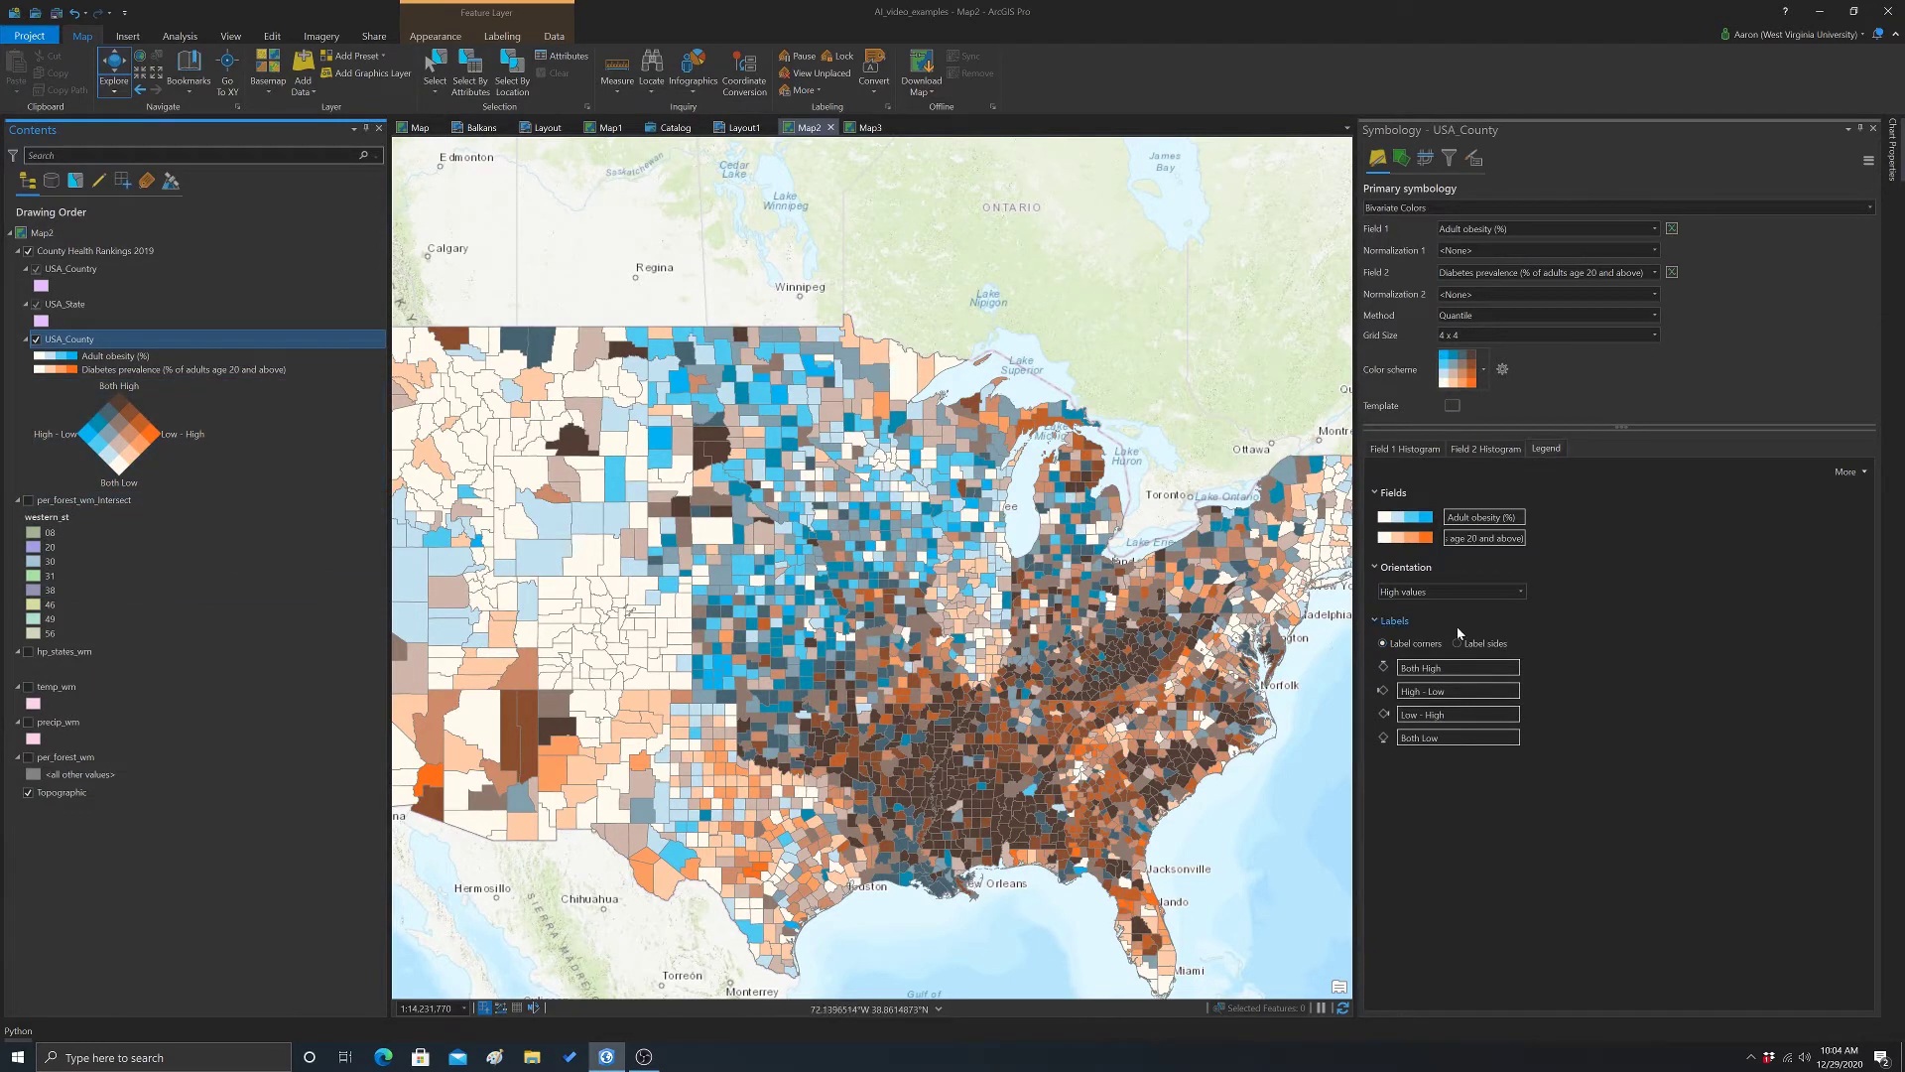
- Rename the top and bottom corner labels to 'High for Both' and 'Low for Both'
drag(1443, 668, 1292, 676)
key(BackSpace)
click(1441, 738)
key(BackSpace)
key(BackSpace)
key(BackSpace)
key(BackSpace)
key(BackSpace)
key(BackSpace)
key(BackSpace)
key(BackSpace)
text(Low for)
click(1448, 691)
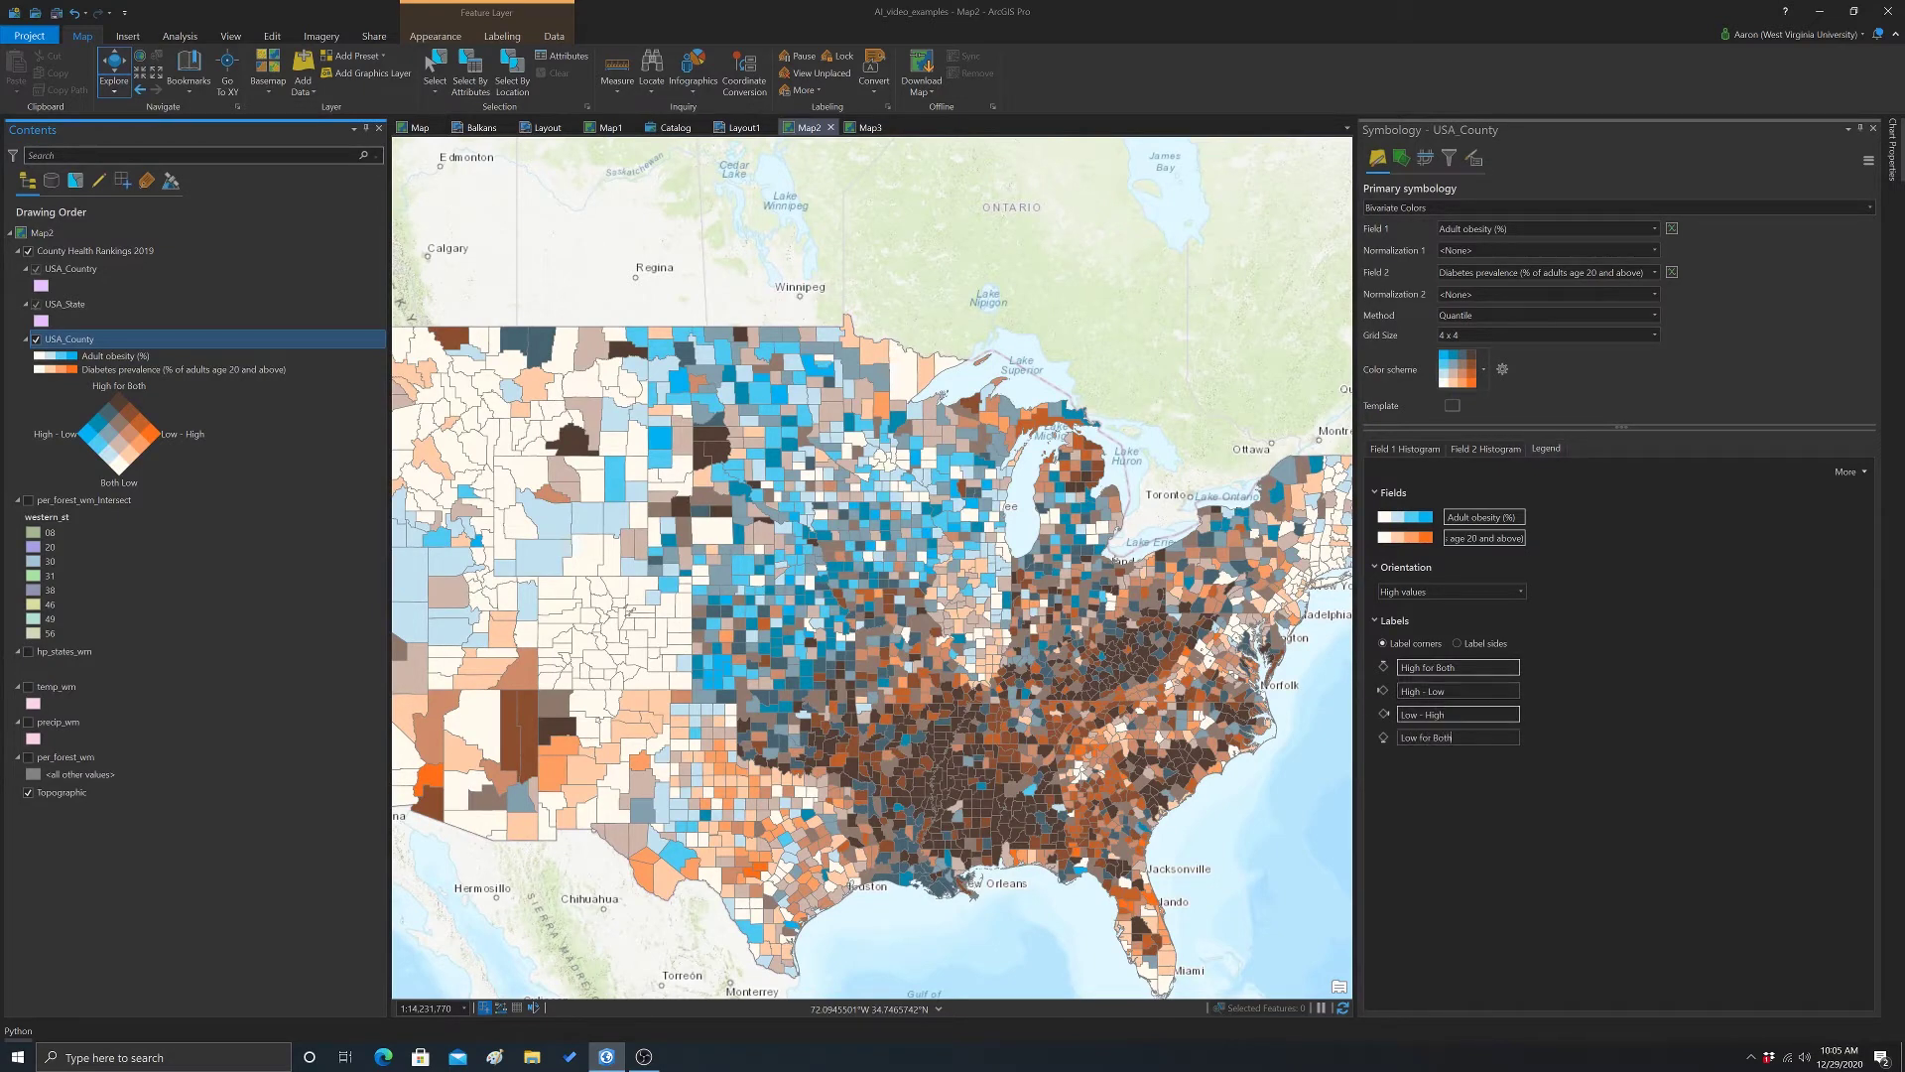
- Relabel the side corners 'High Obesity/Low Diabetes' and 'High Diabetes/Low Obesity'
key(BackSpace)
key(BackSpace)
key(BackSpace)
key(BackSpace)
key(BackSpace)
key(BackSpace)
key(BackSpace)
key(BackSpace)
key(BackSpace)
key(BackSpace)
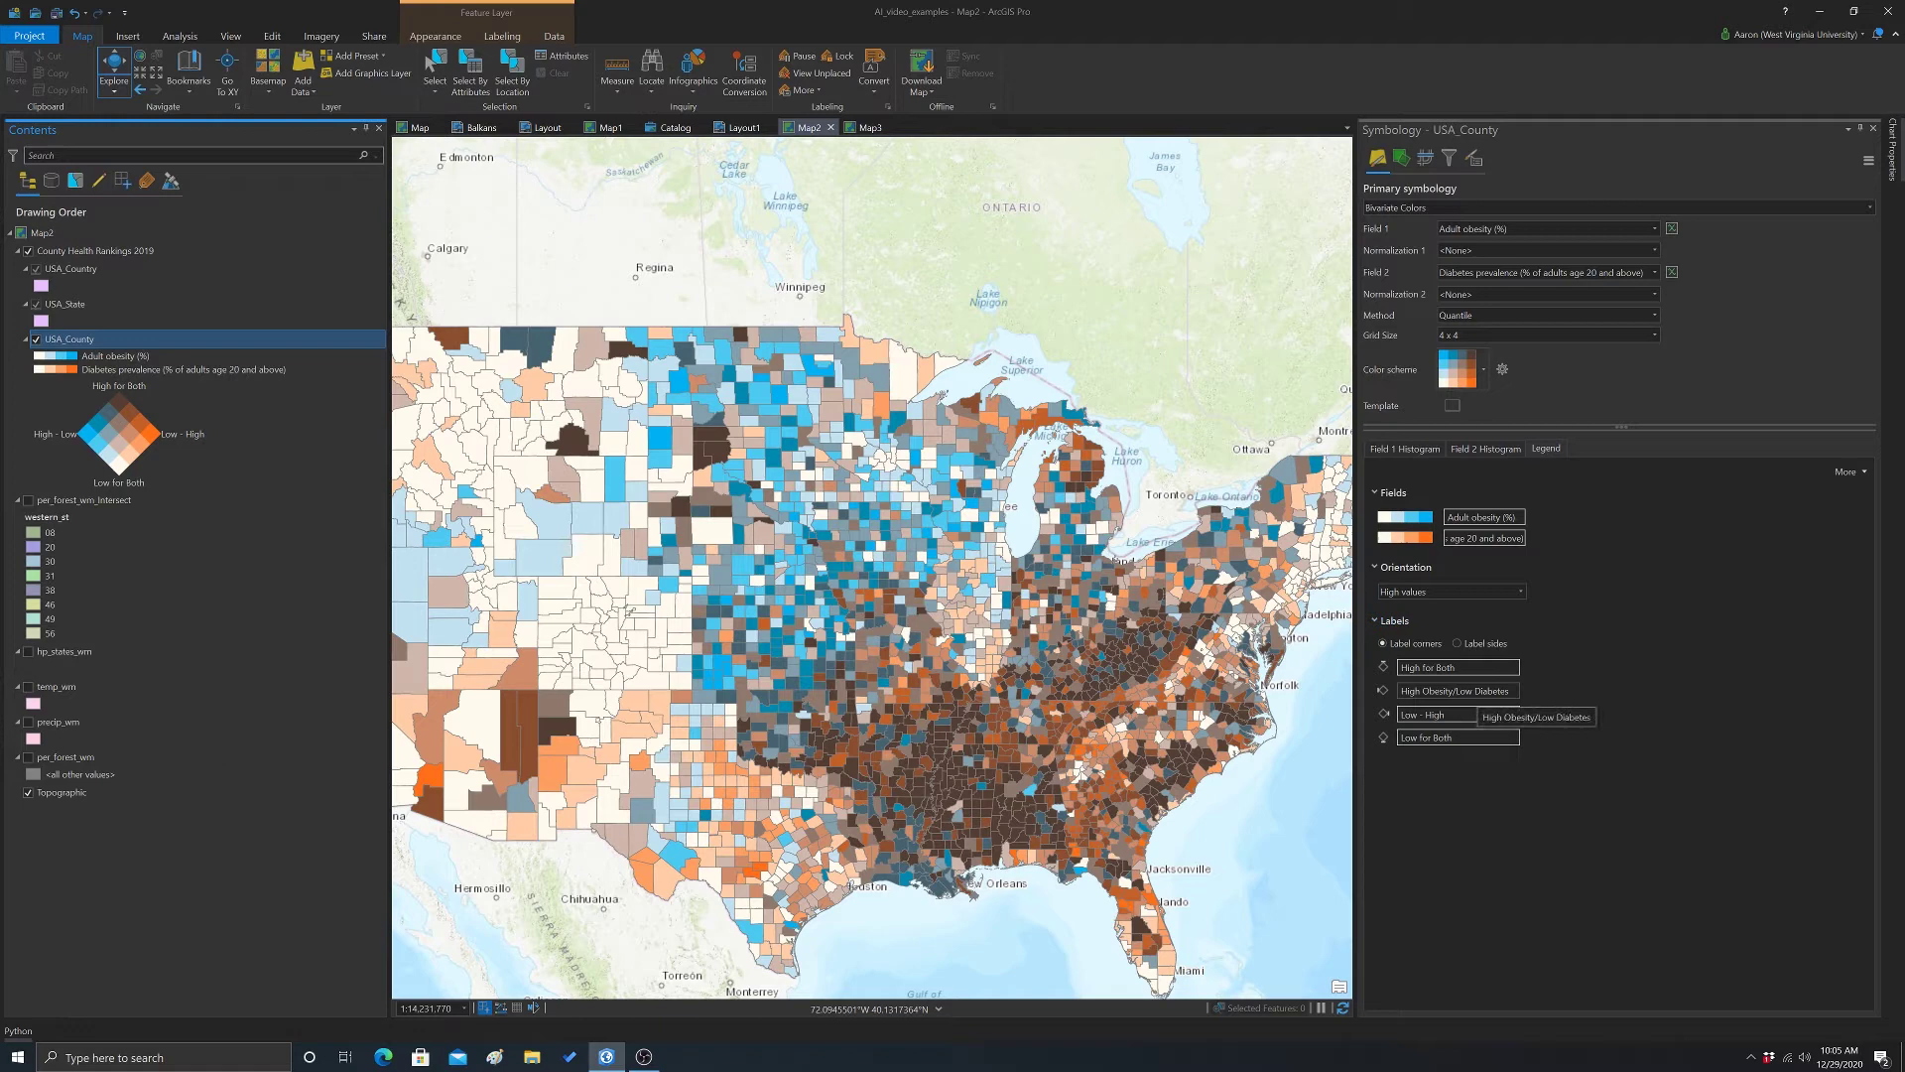
click(1476, 692)
right_click(1421, 689)
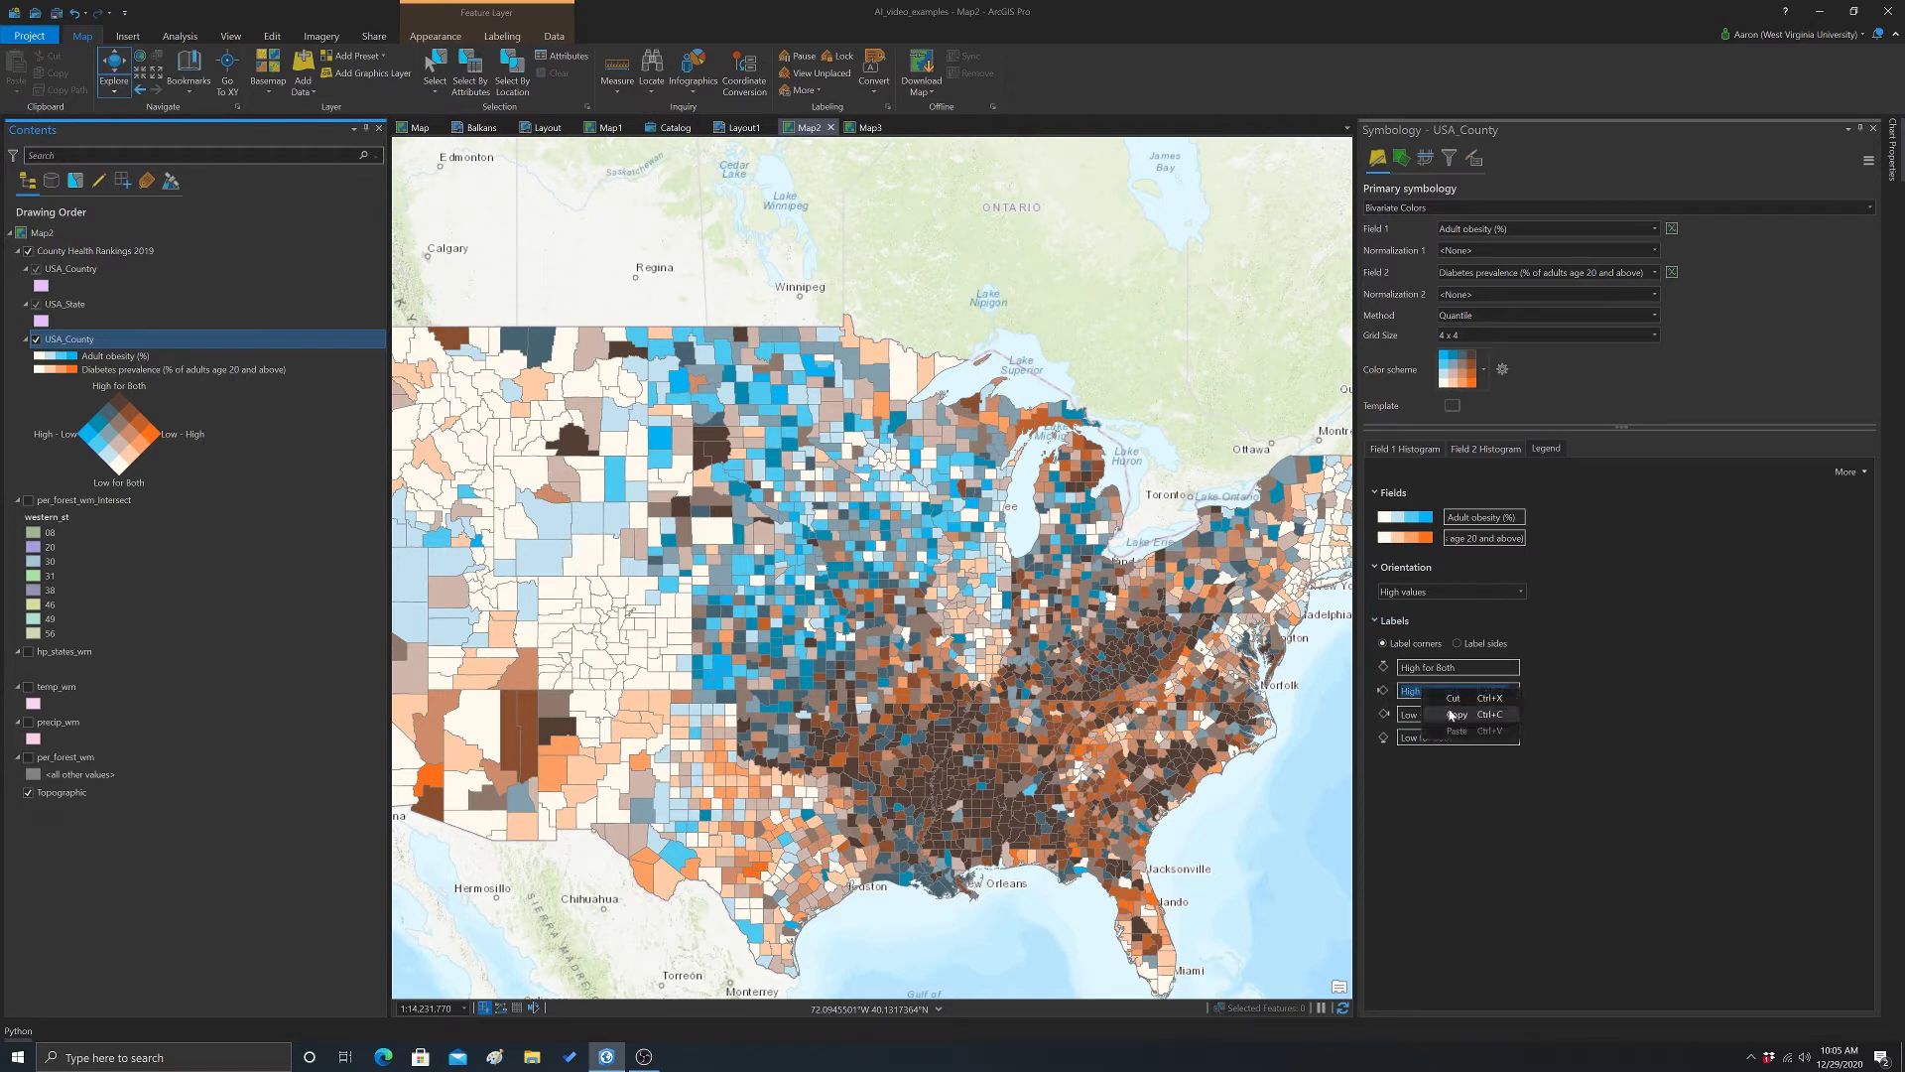
click(1454, 714)
click(1397, 716)
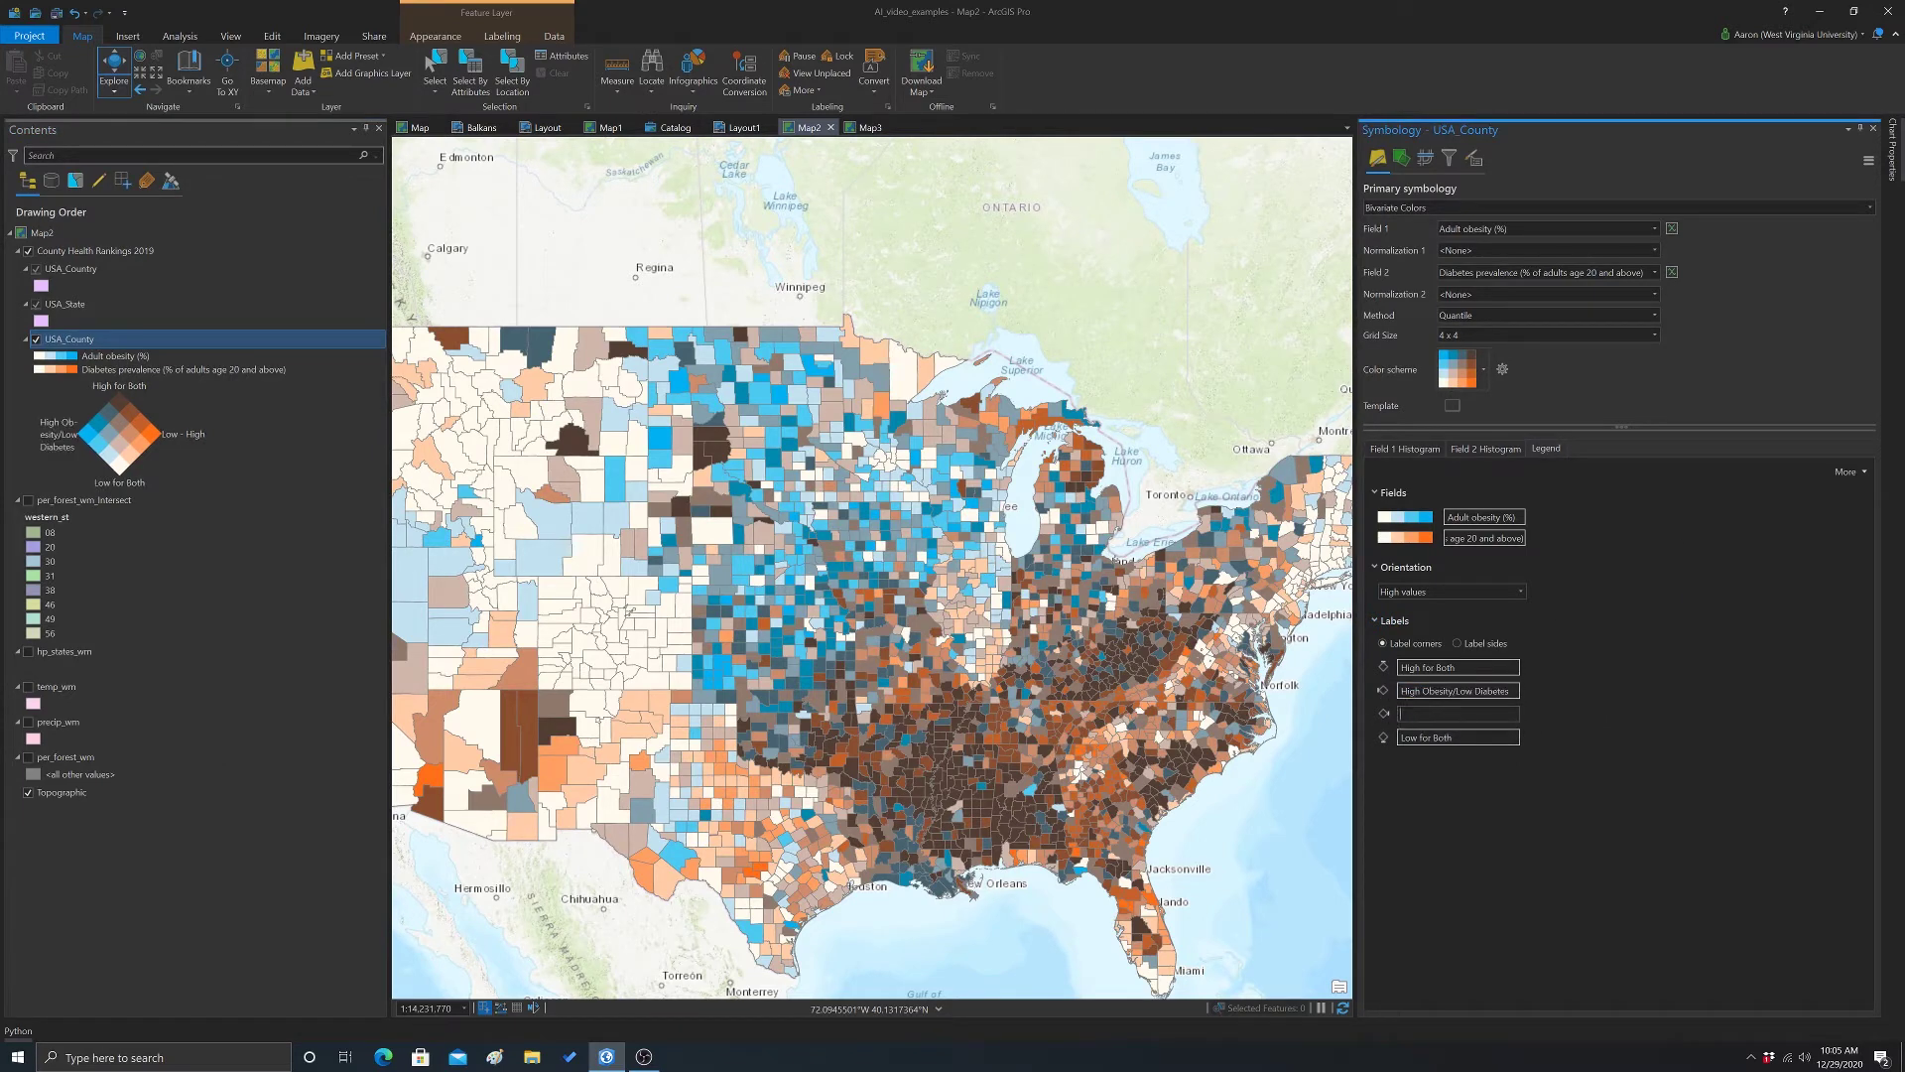
right_click(1419, 714)
click(1435, 756)
key(BackSpace)
key(BackSpace)
key(BackSpace)
key(BackSpace)
key(BackSpace)
key(BackSpace)
key(BackSpace)
text(Diabetes)
key(BackSpace)
click(1616, 748)
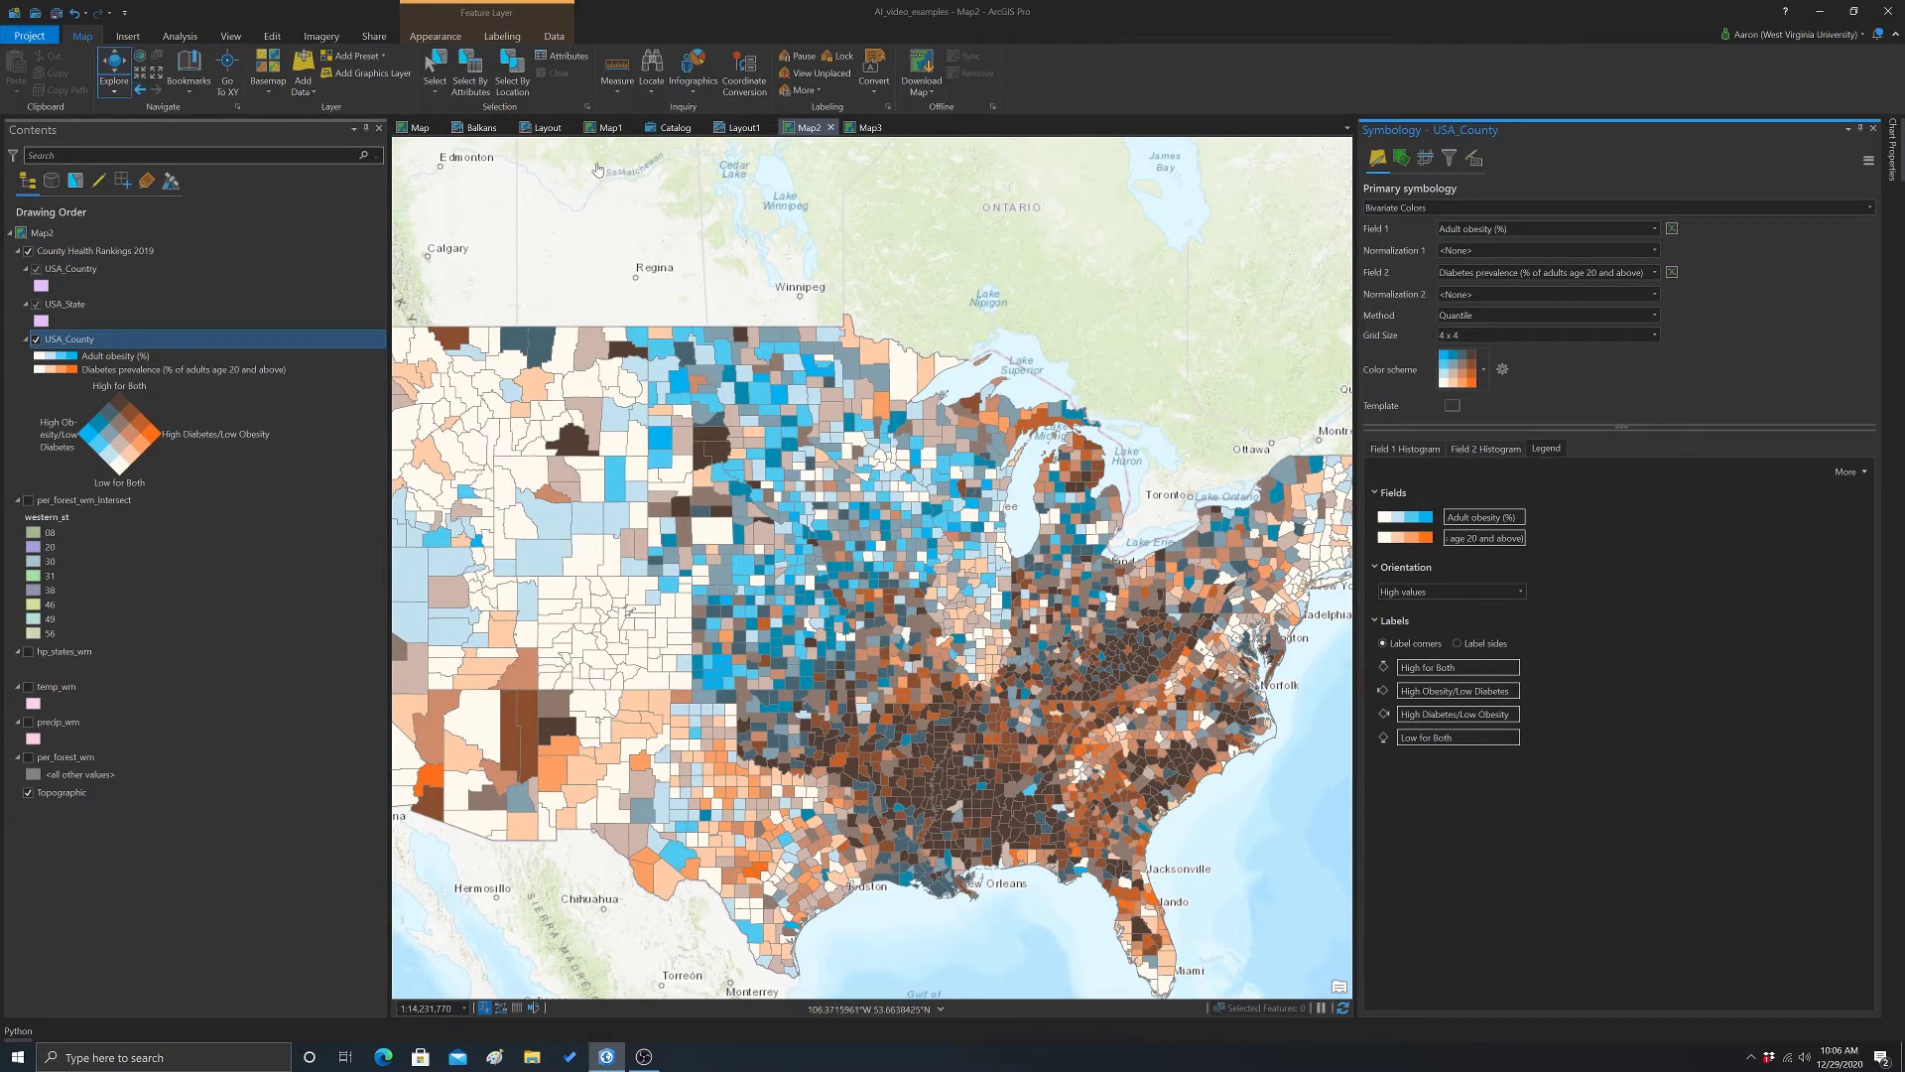
- Create a new ANSI Landscape Letter 8.5 x 11 inch layout
click(128, 37)
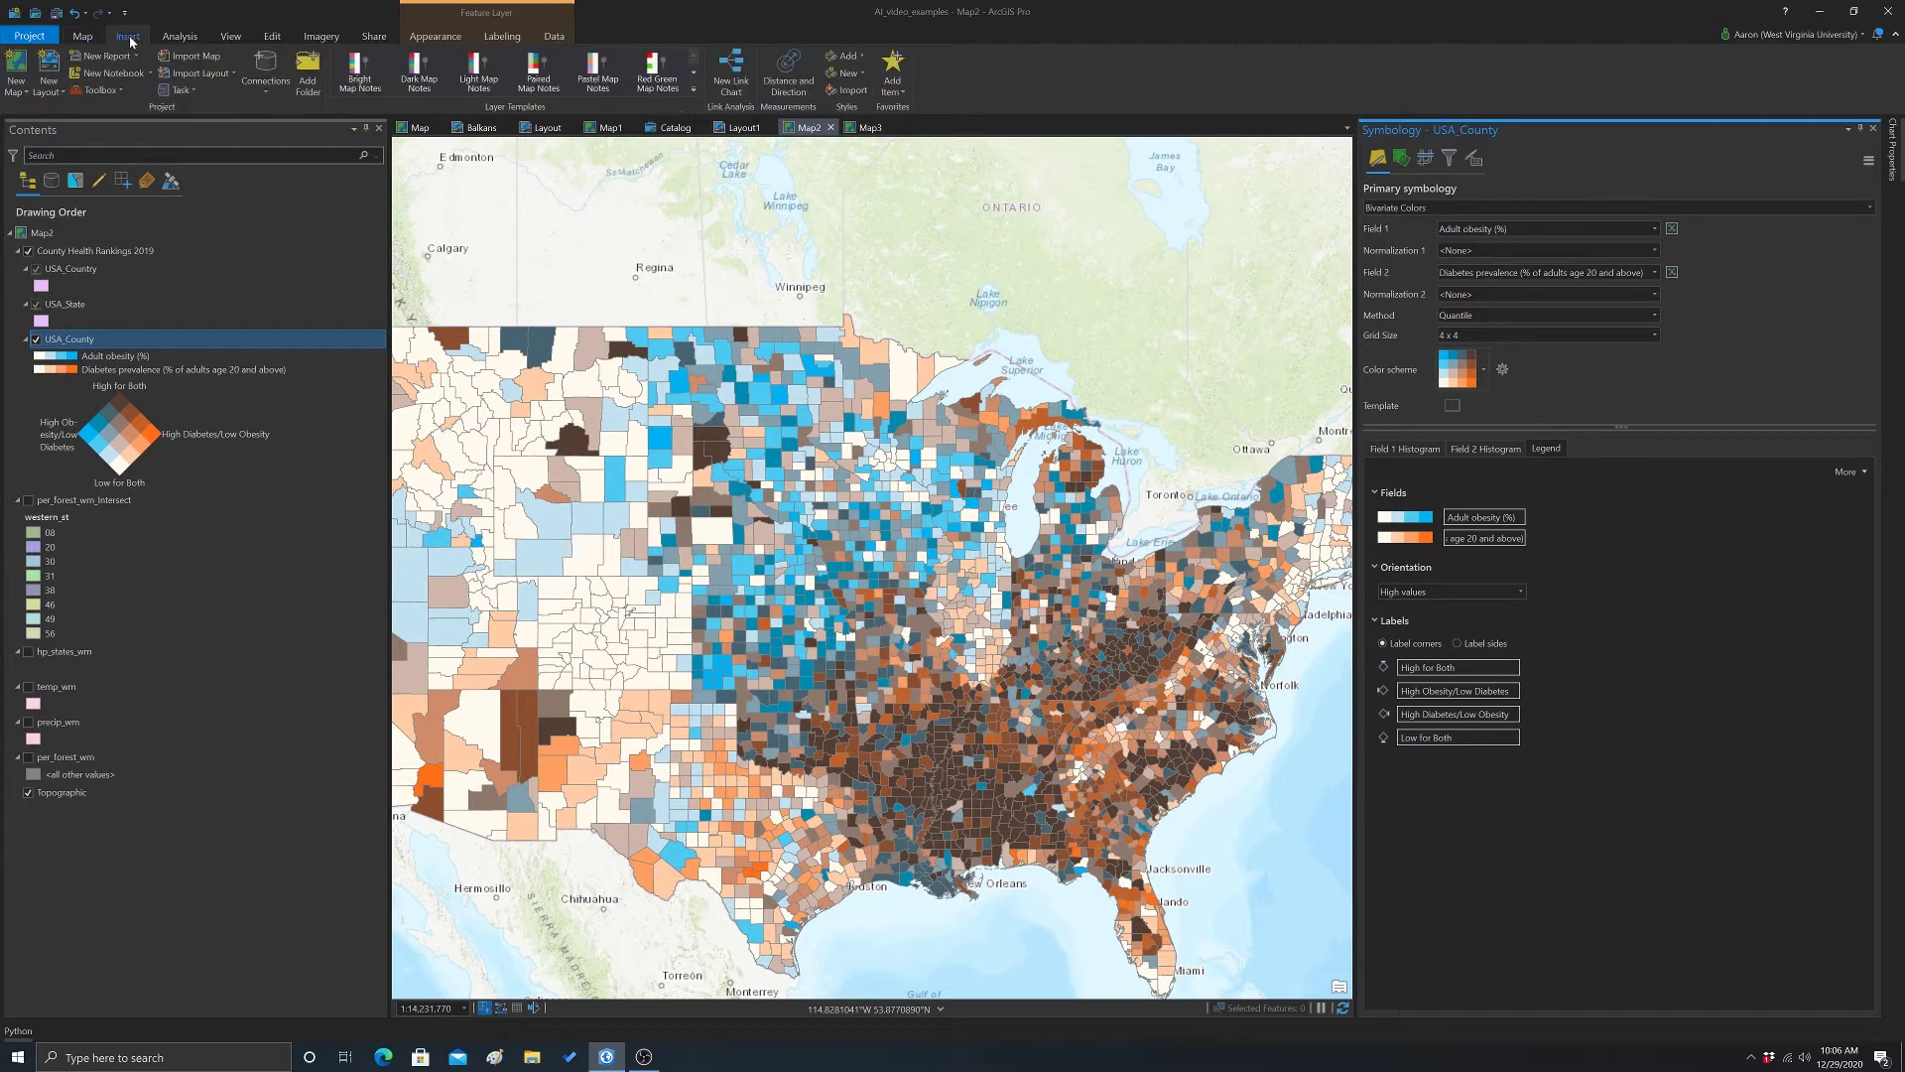
click(48, 74)
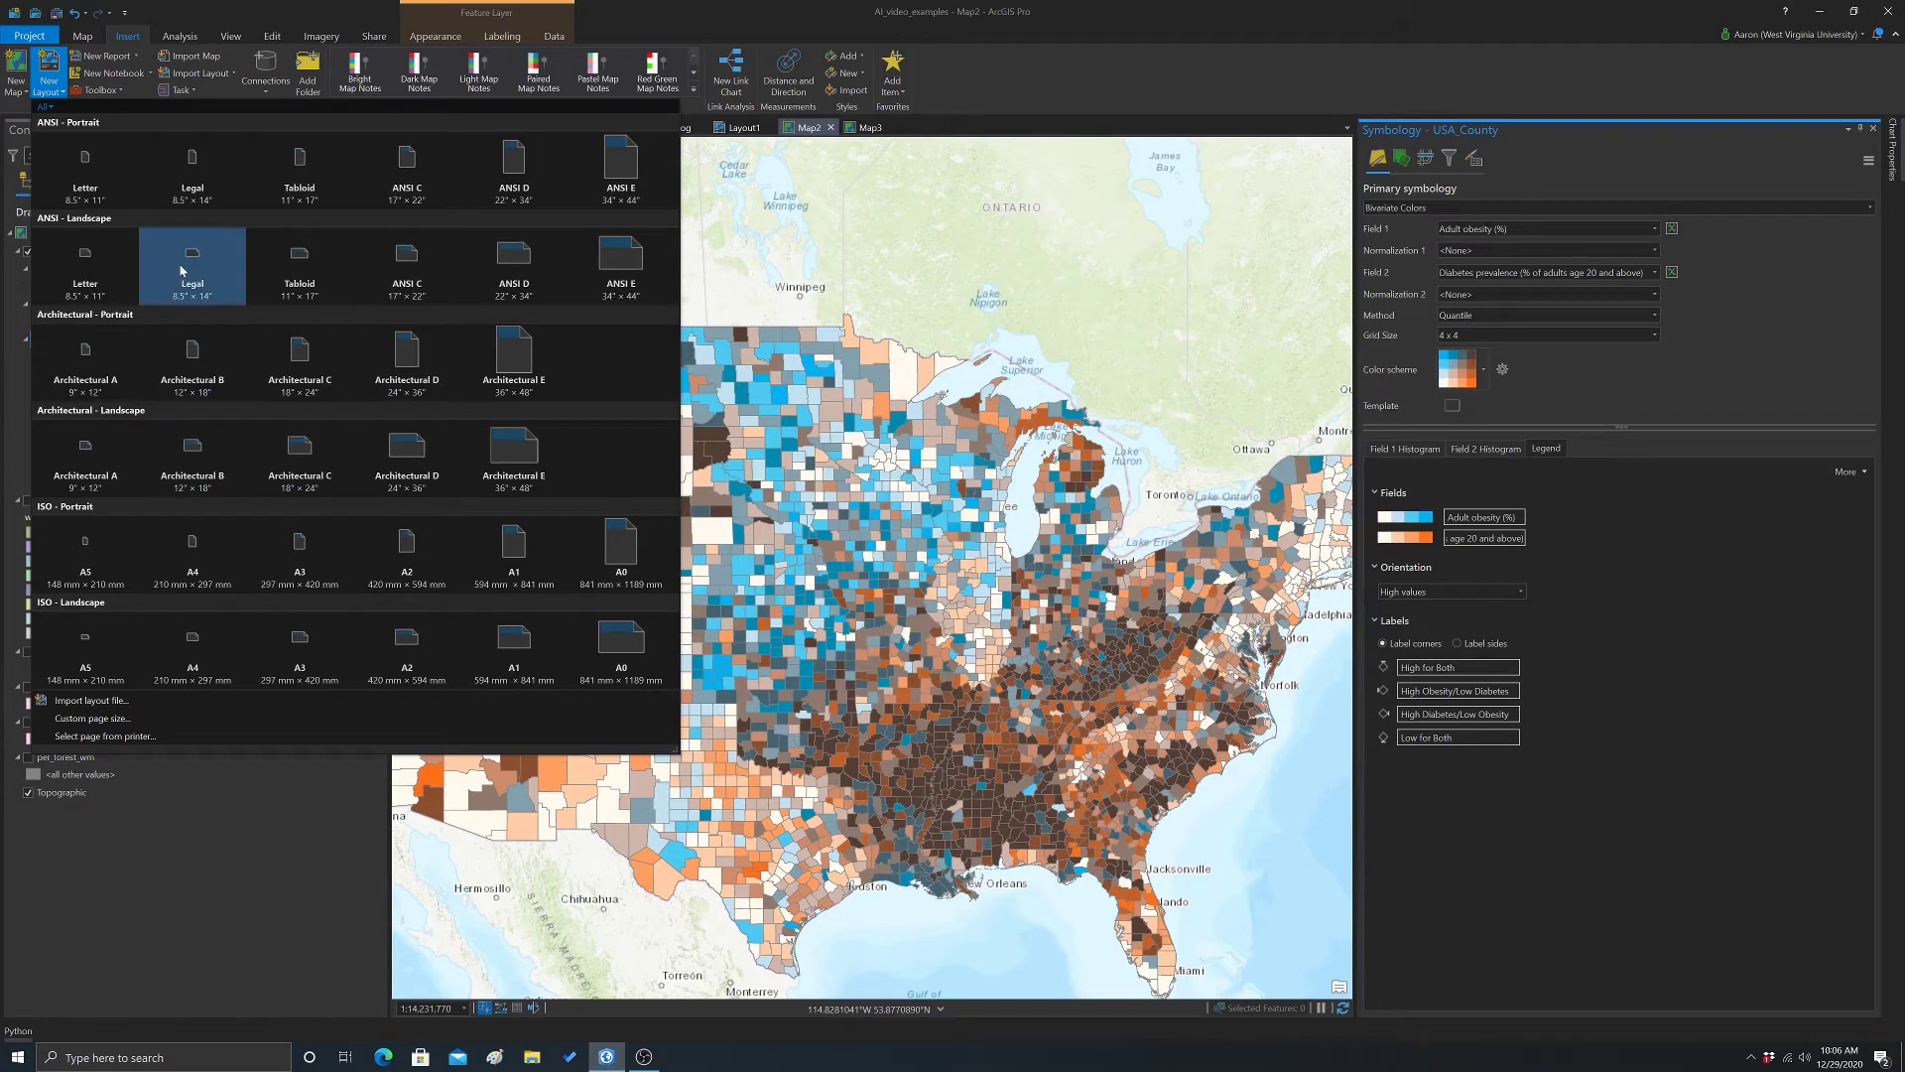
click(87, 263)
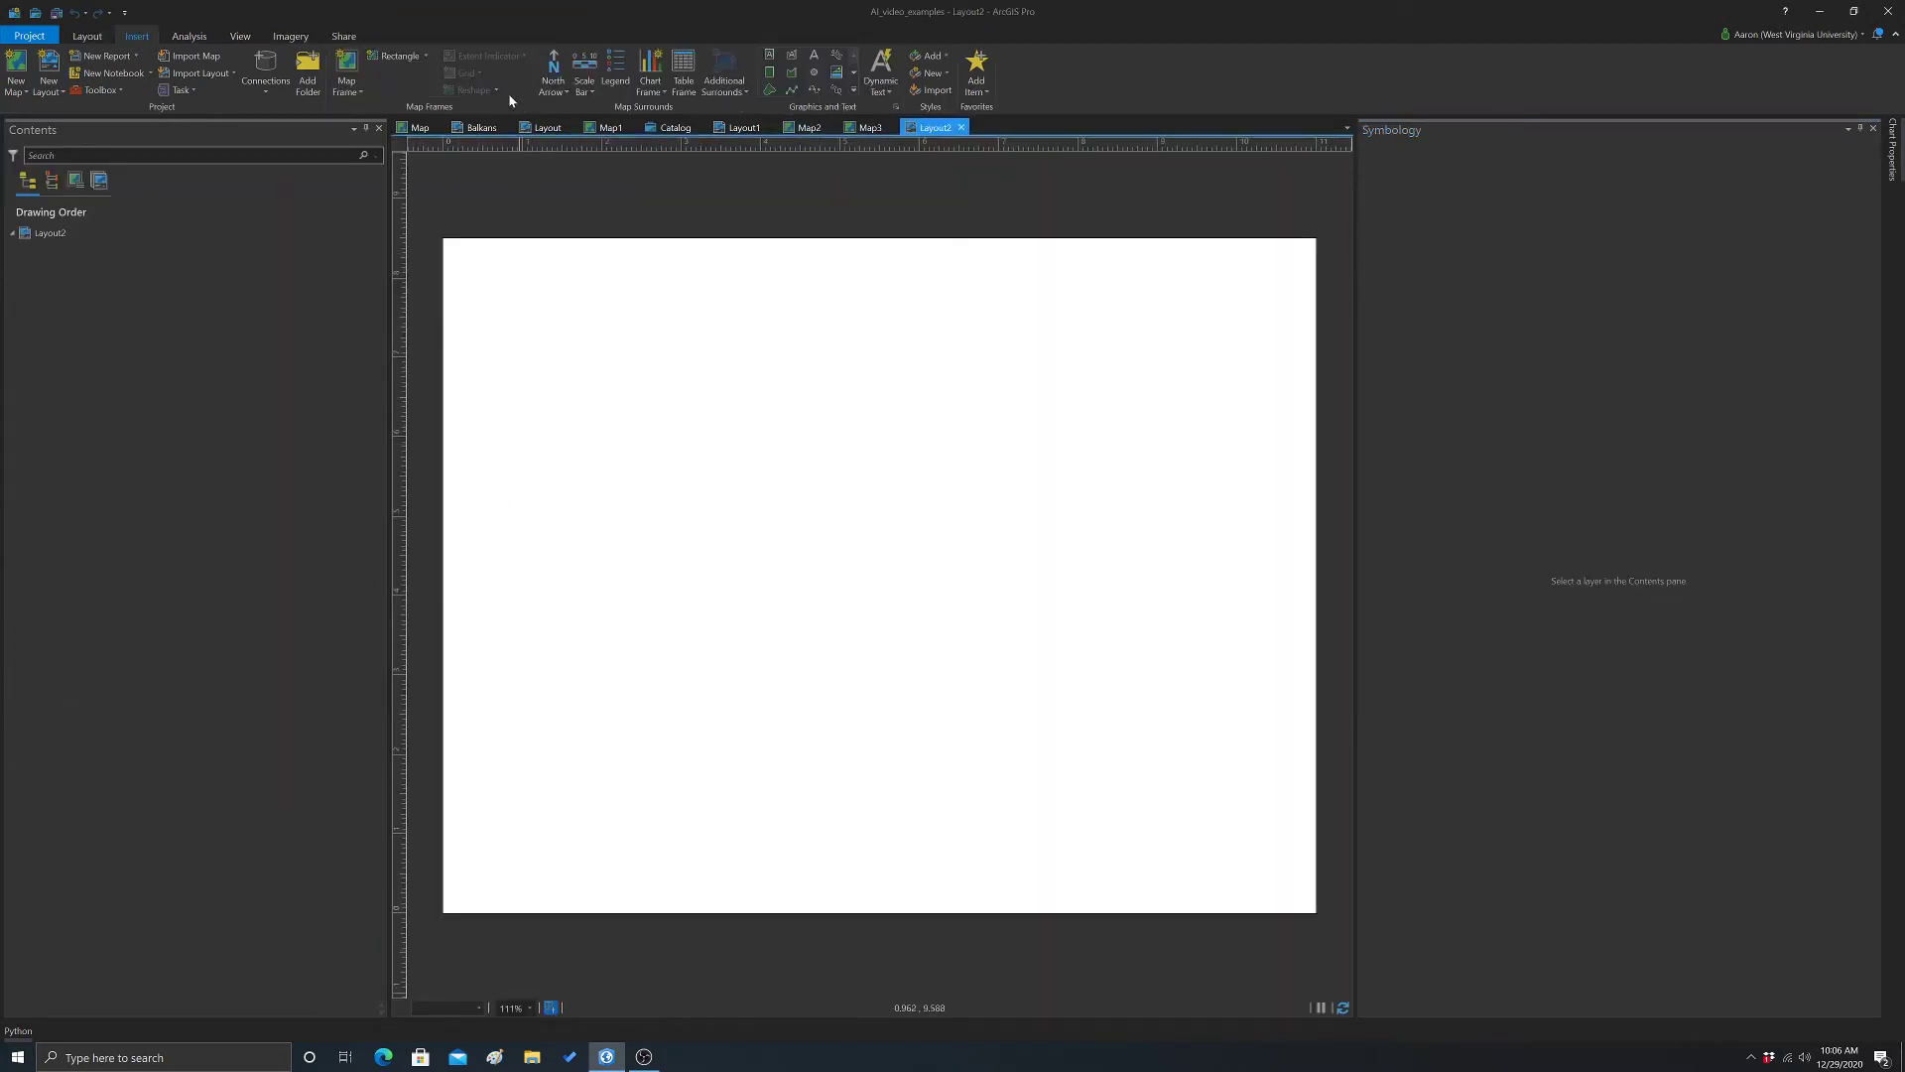
- Draw a Map2 map frame across the Layout2 page and activate it
click(347, 86)
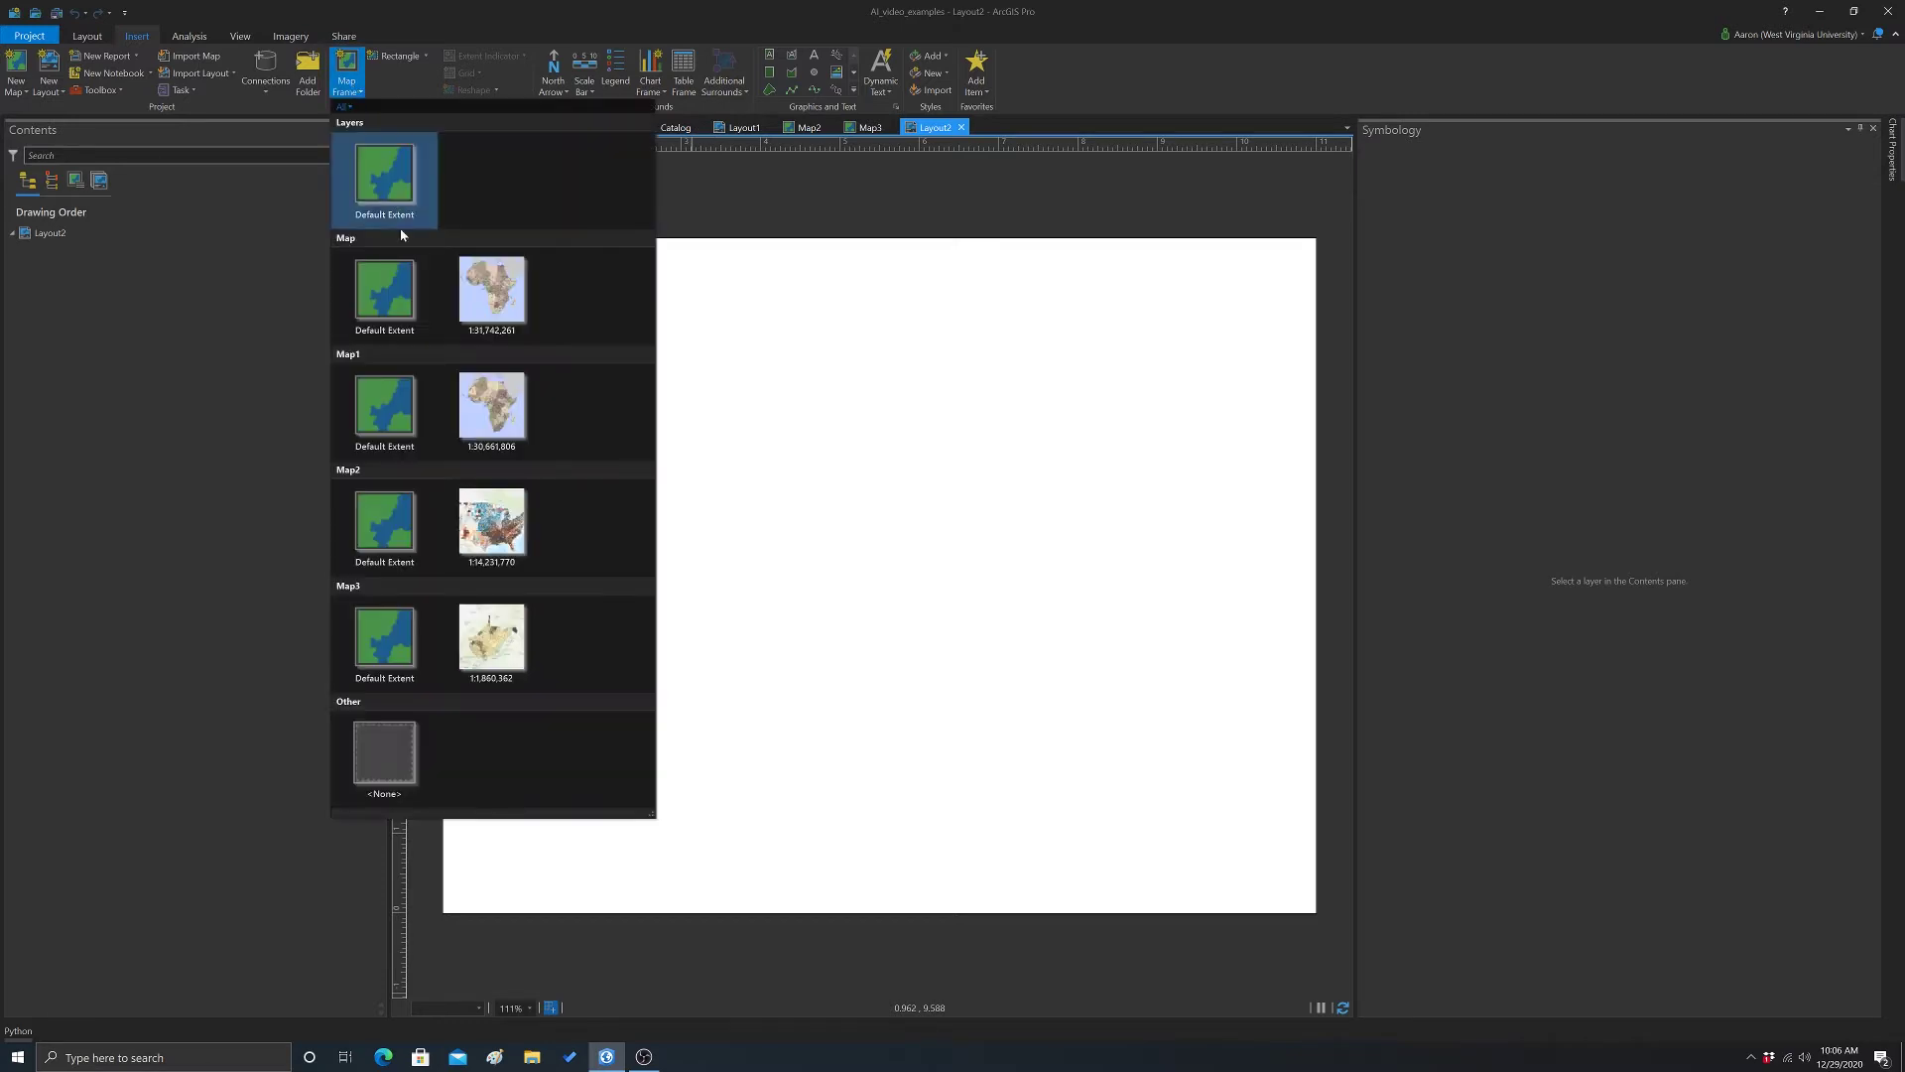
click(493, 521)
mouse_move(496, 294)
mouse_down()
mouse_move(1224, 812)
mouse_move(1273, 740)
mouse_up()
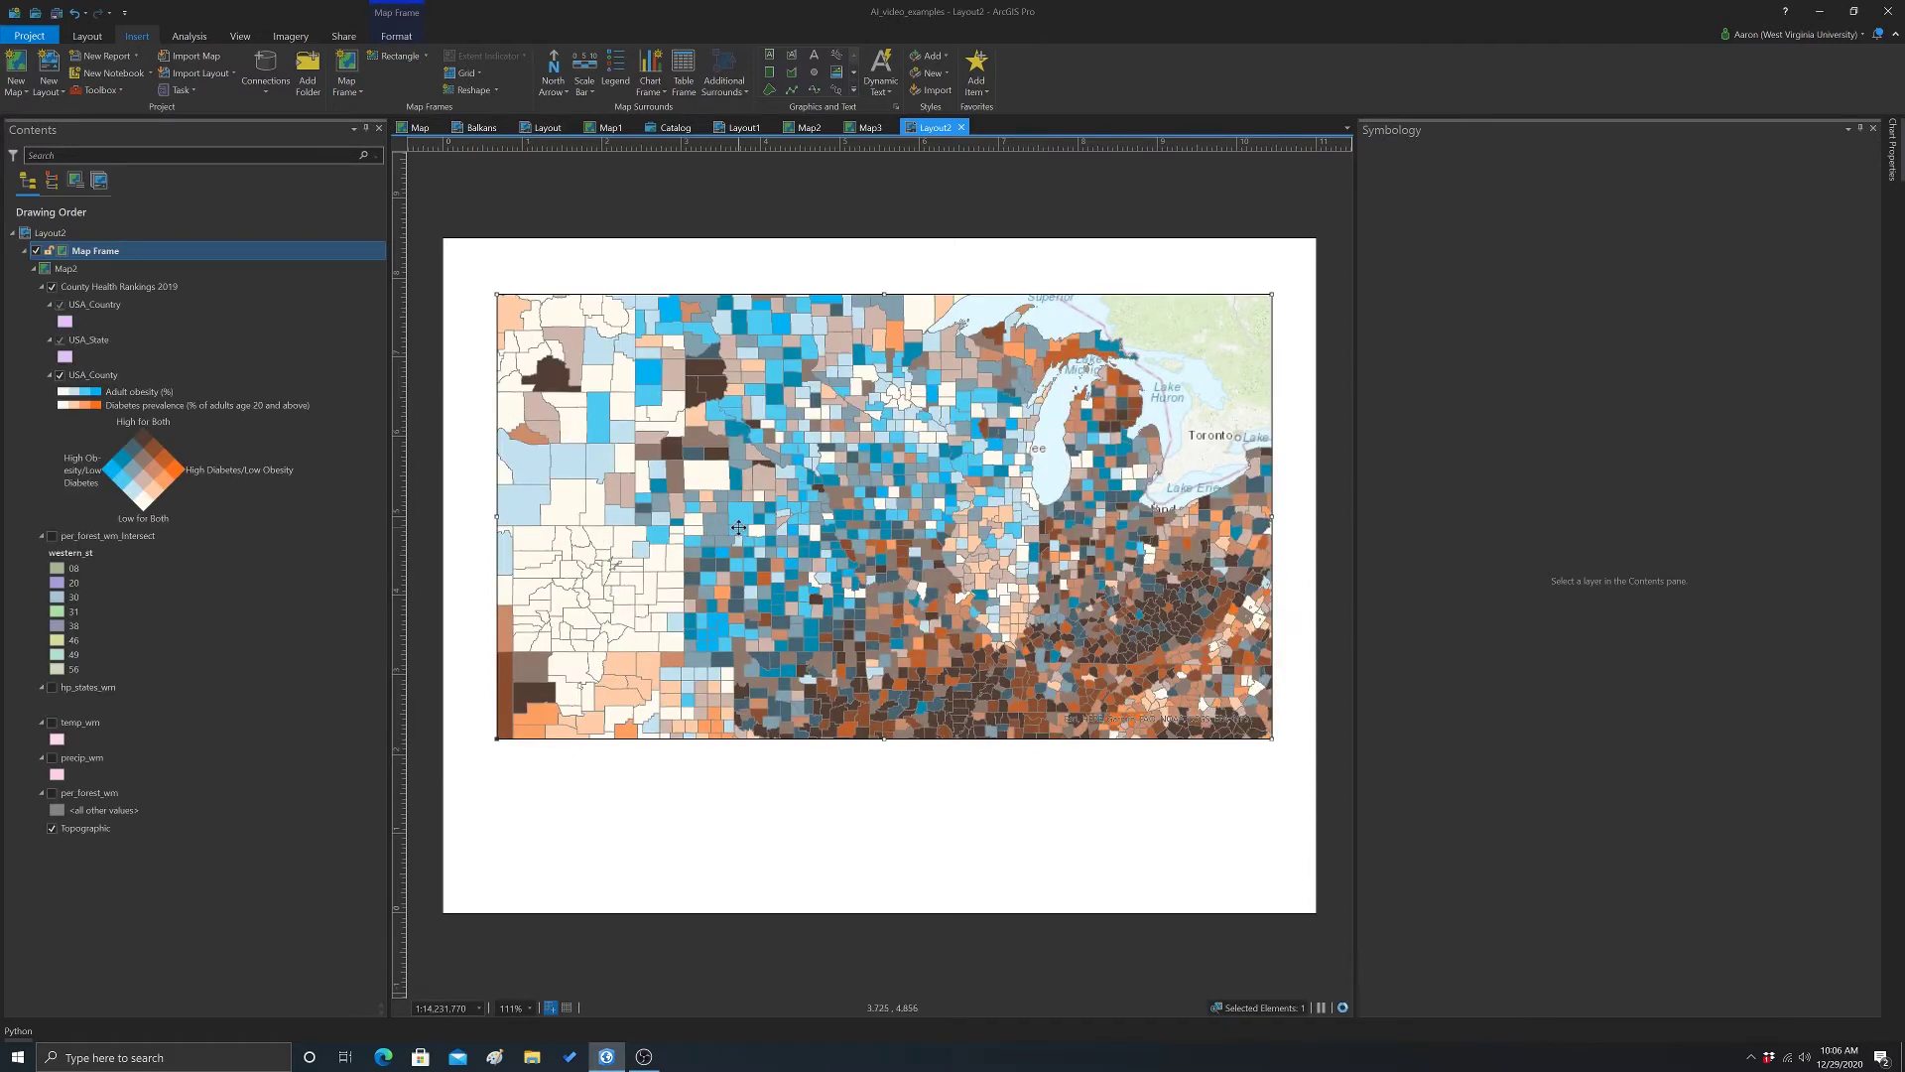
right_click(739, 531)
click(771, 539)
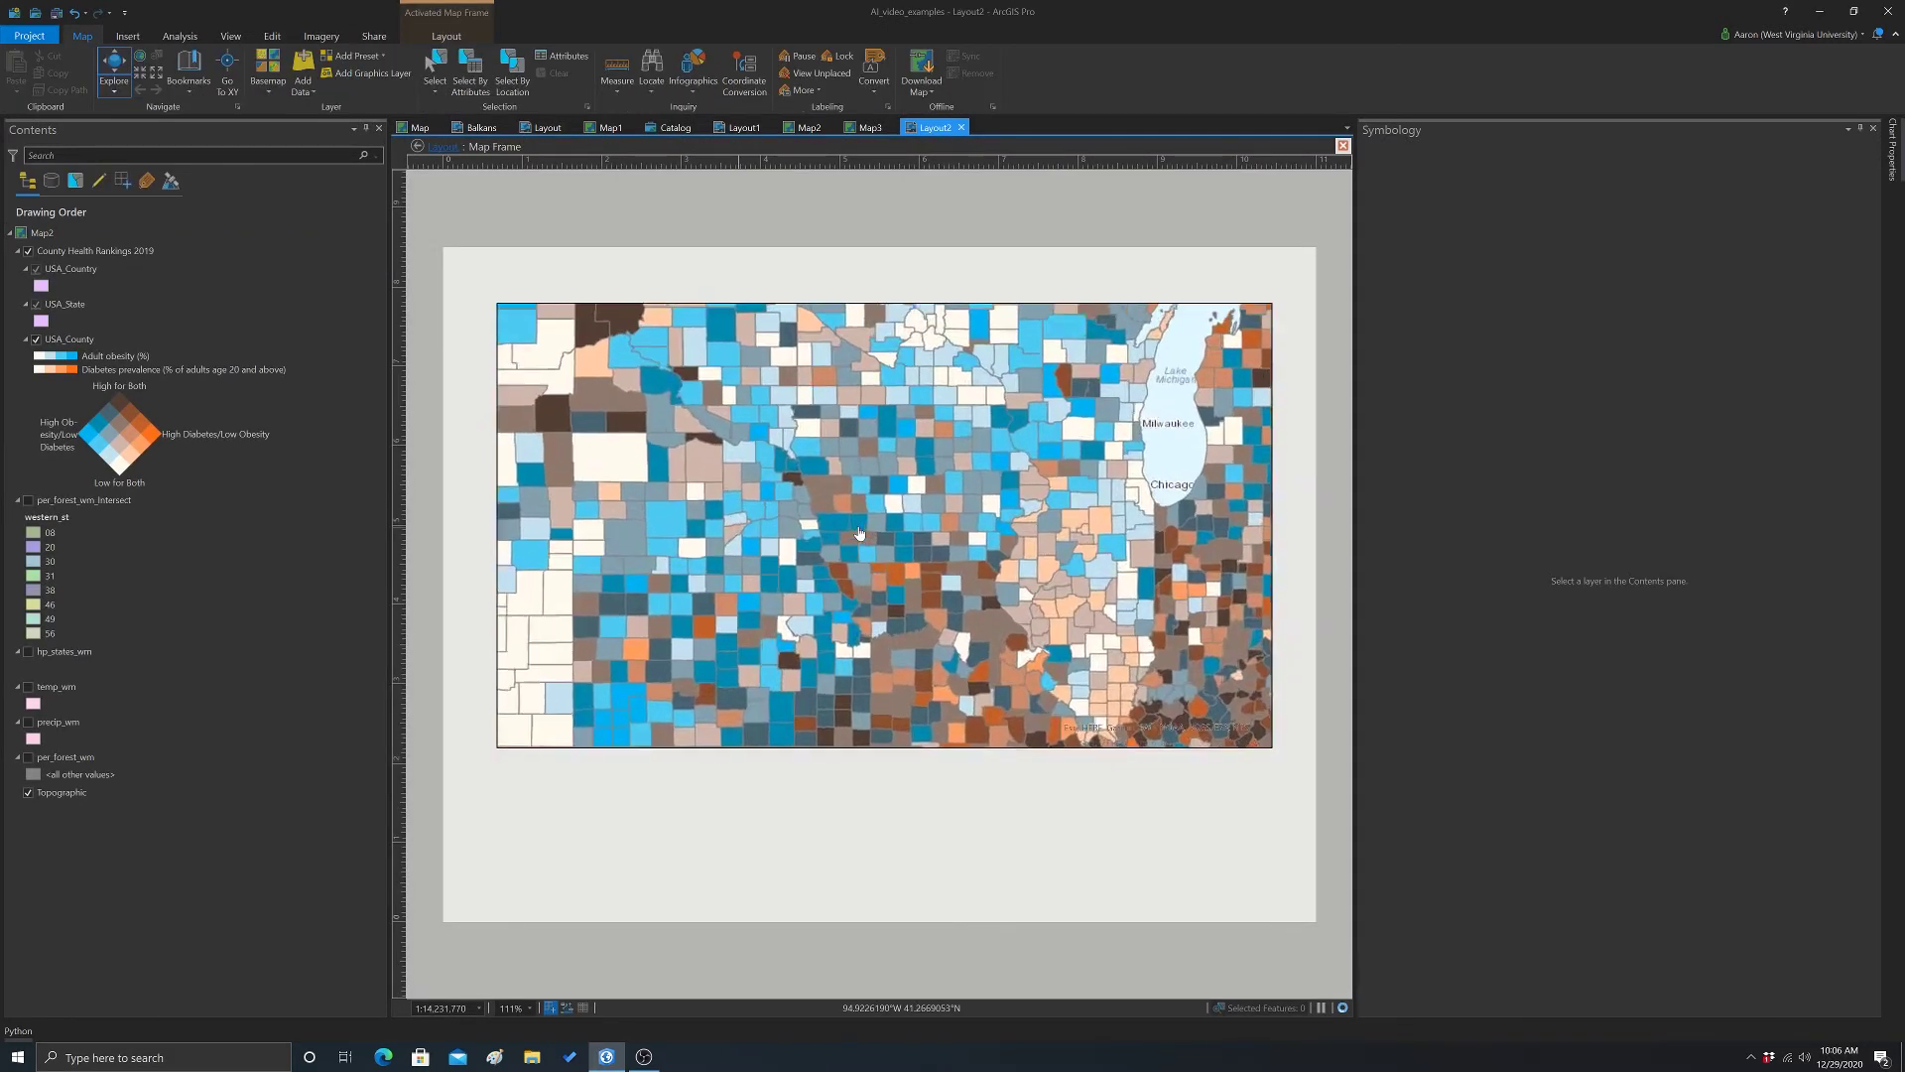
scroll(859, 533, down, 2)
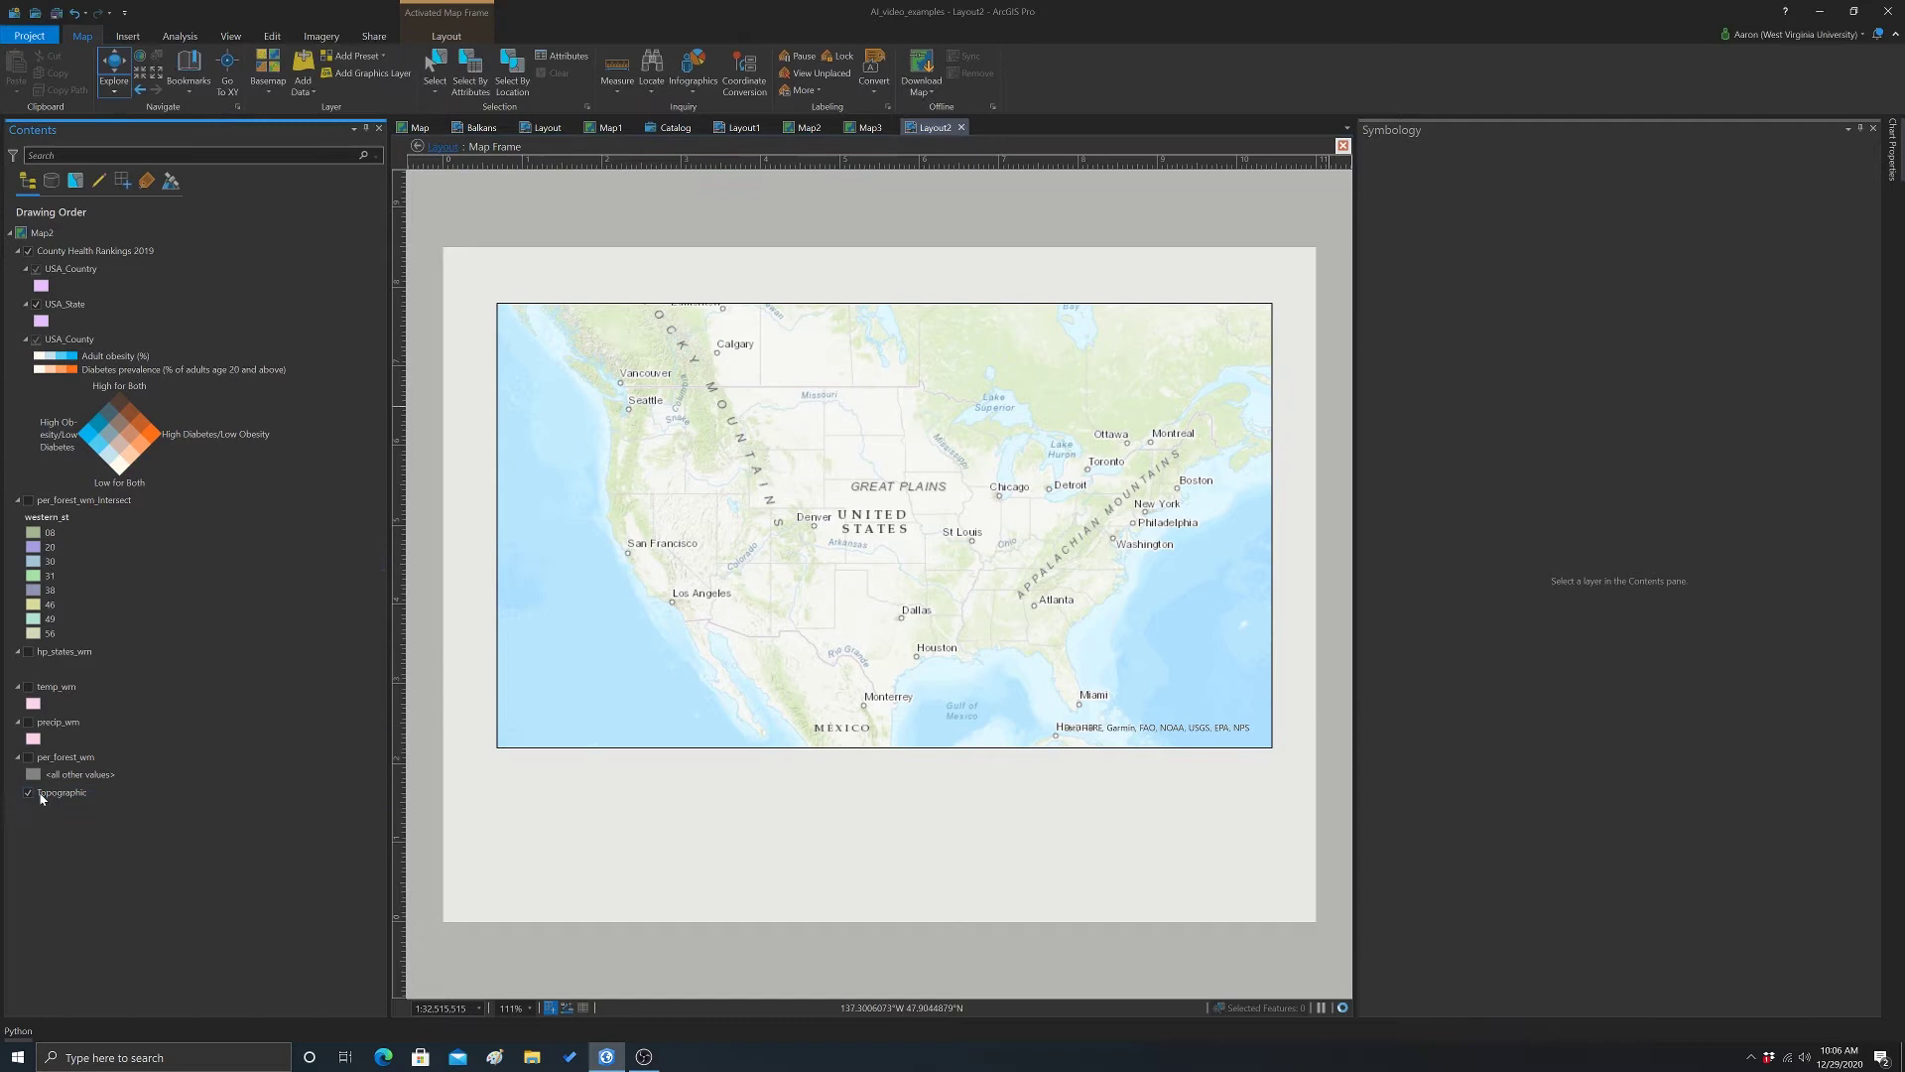
- Frame the eastern US counties in the map and remove the Topographic basemap
right_click(41, 793)
click(105, 808)
click(1343, 146)
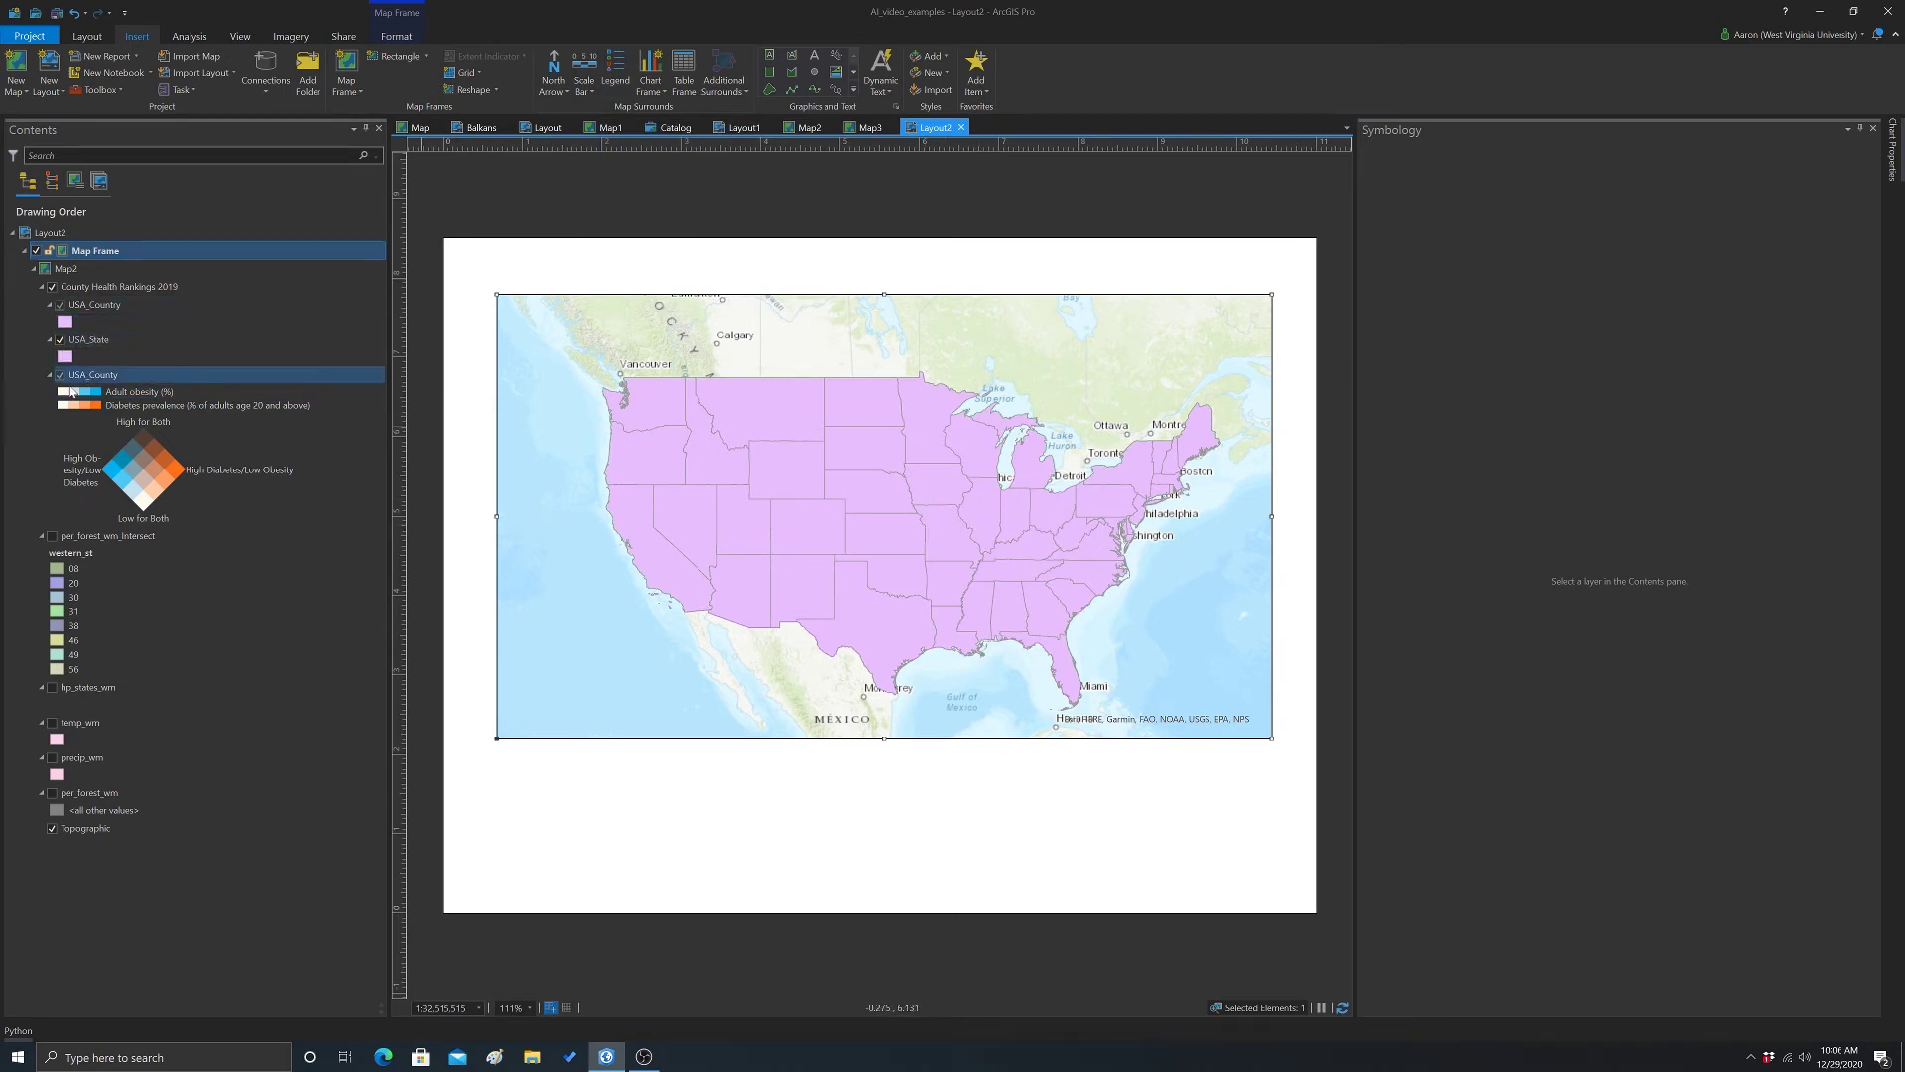
right_click(981, 526)
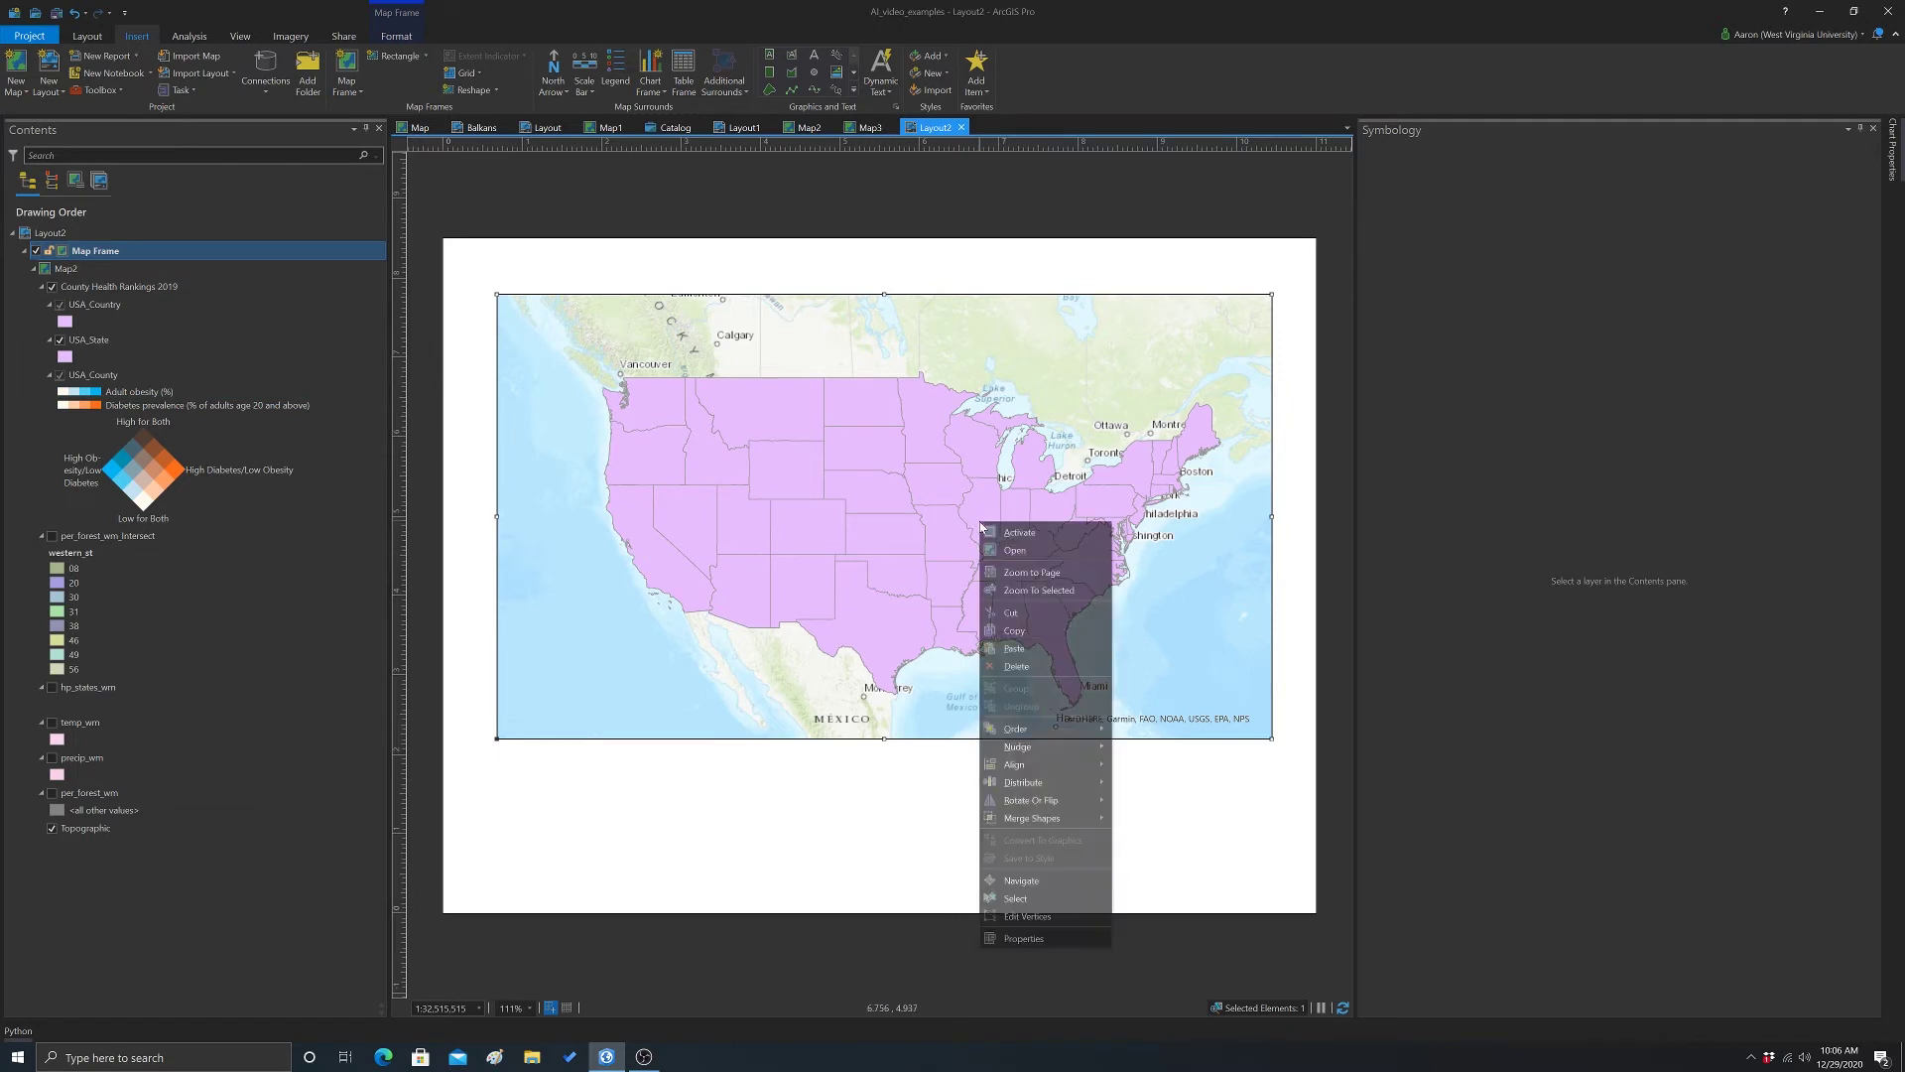
click(1019, 533)
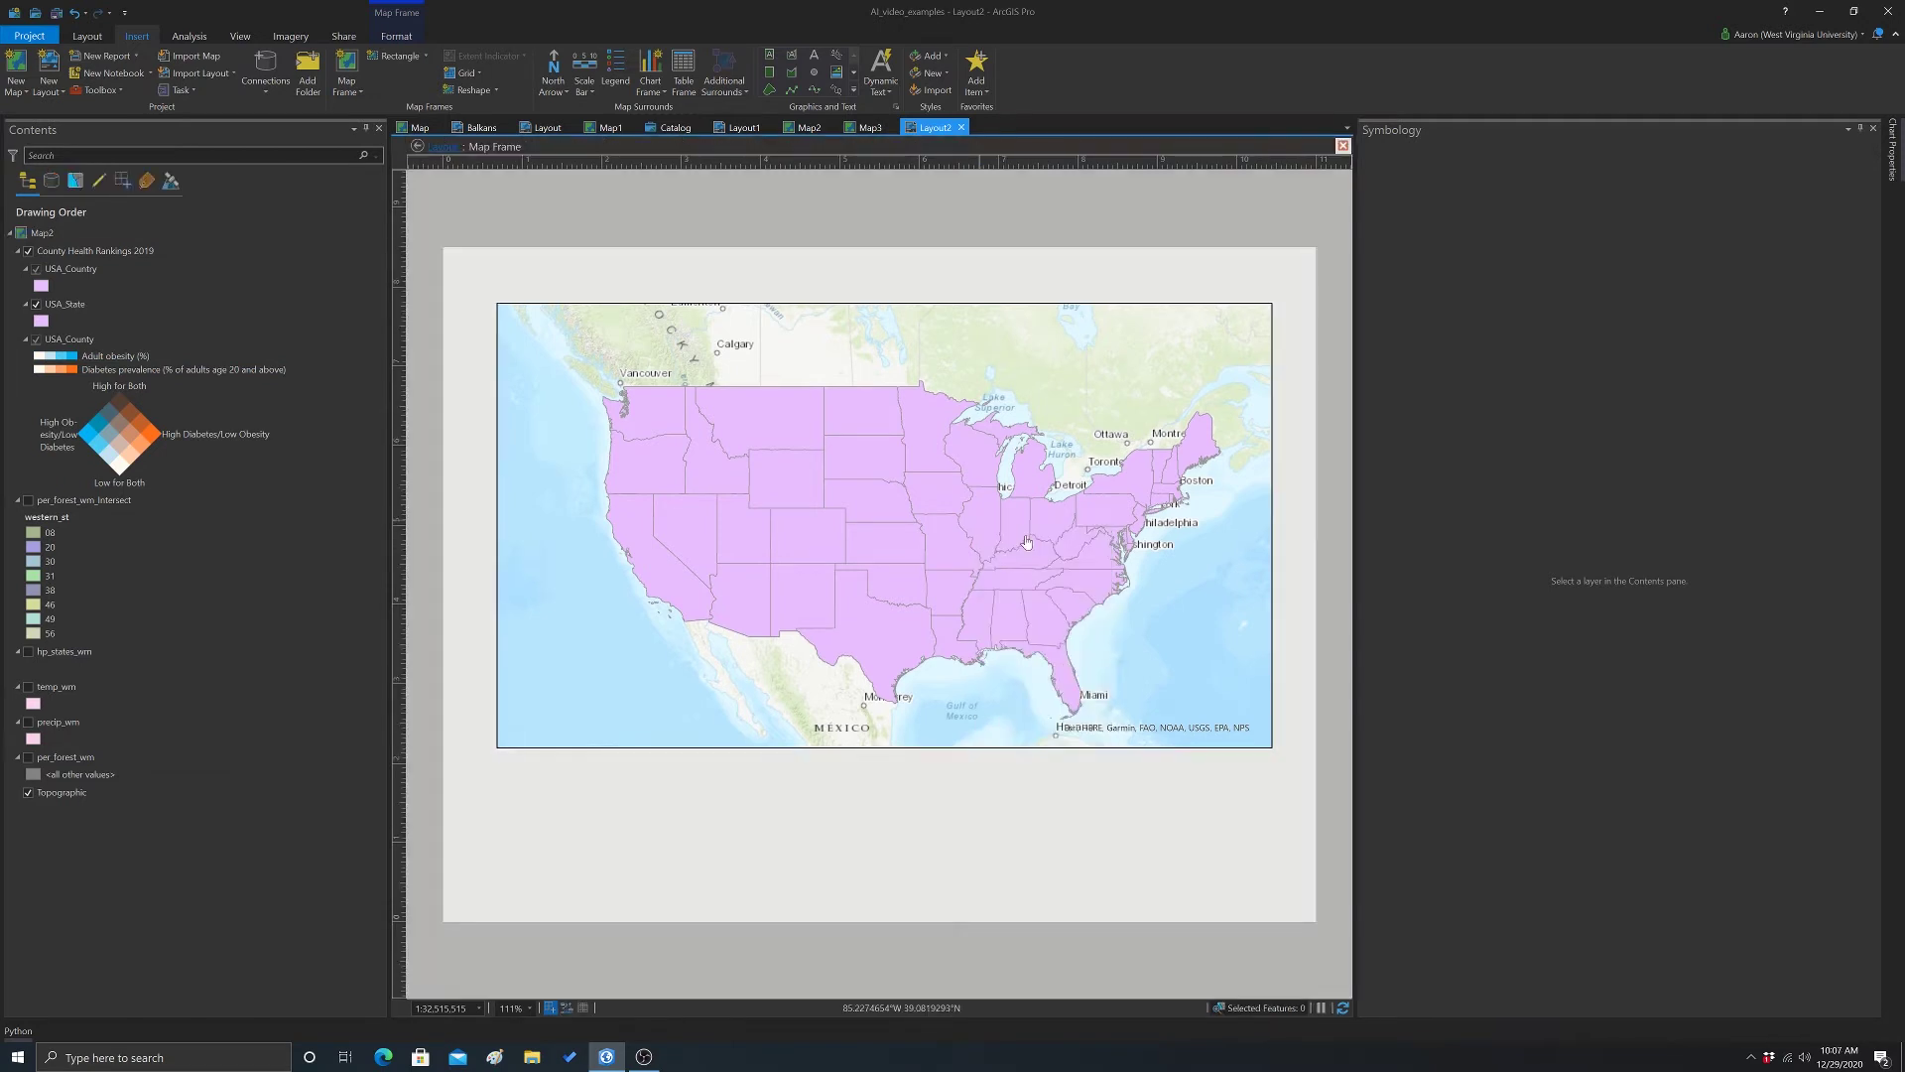
scroll(1027, 541, up, 2)
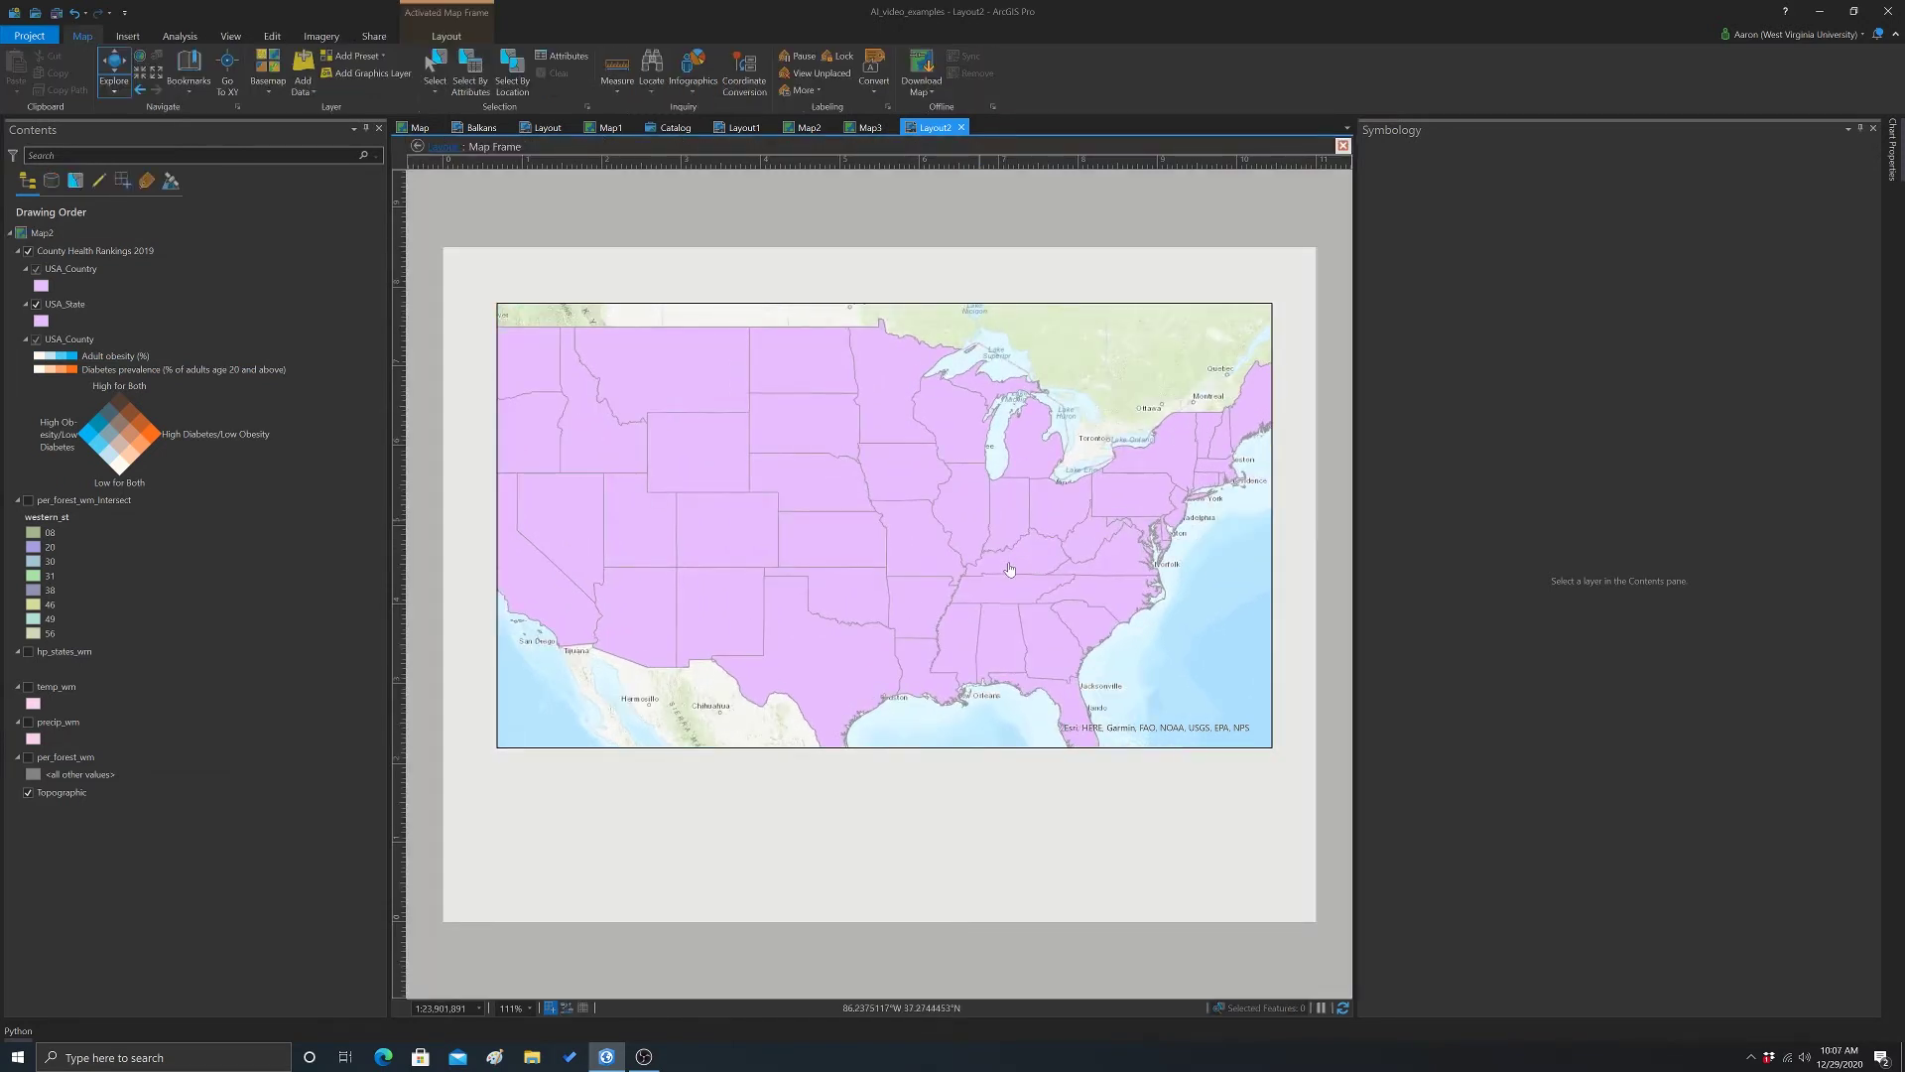
mouse_move(1126, 572)
mouse_down()
mouse_move(1032, 501)
mouse_move(903, 520)
mouse_move(867, 618)
mouse_up()
scroll(836, 526, up, 4)
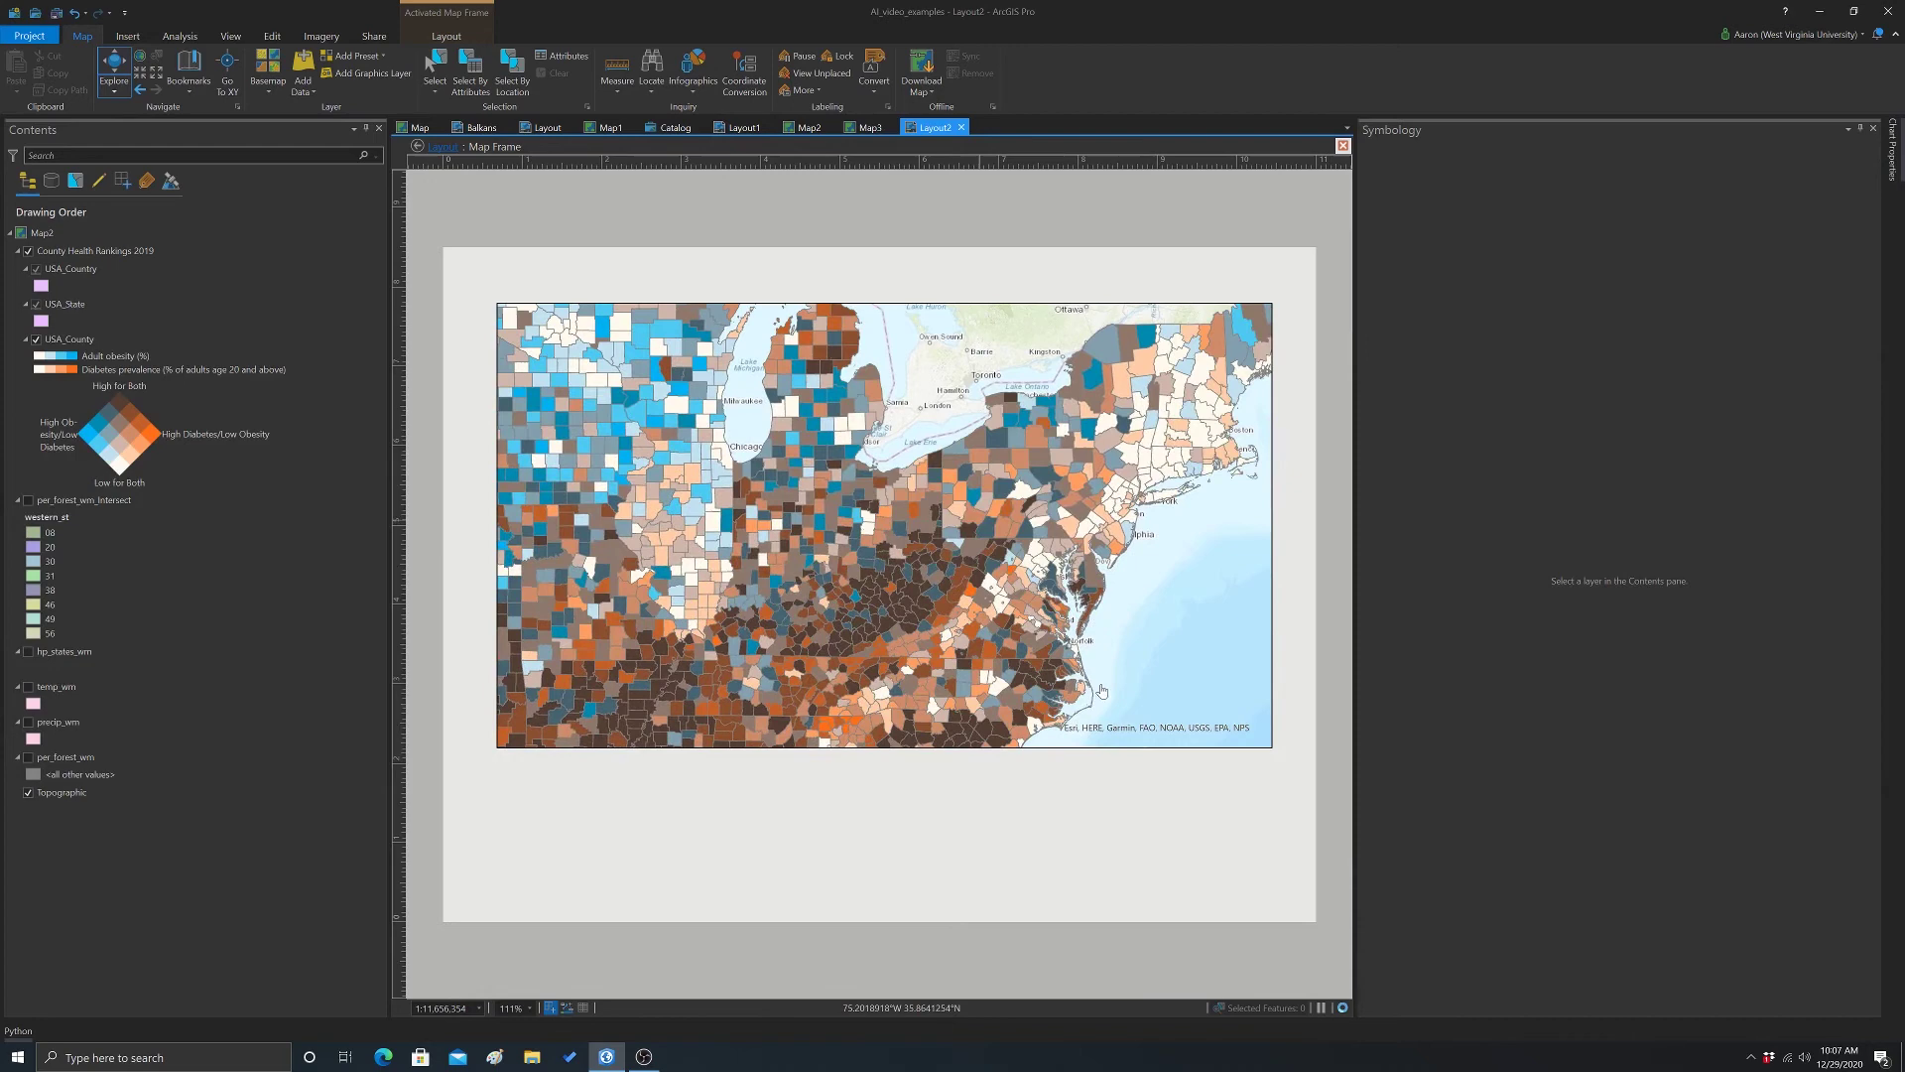
right_click(43, 796)
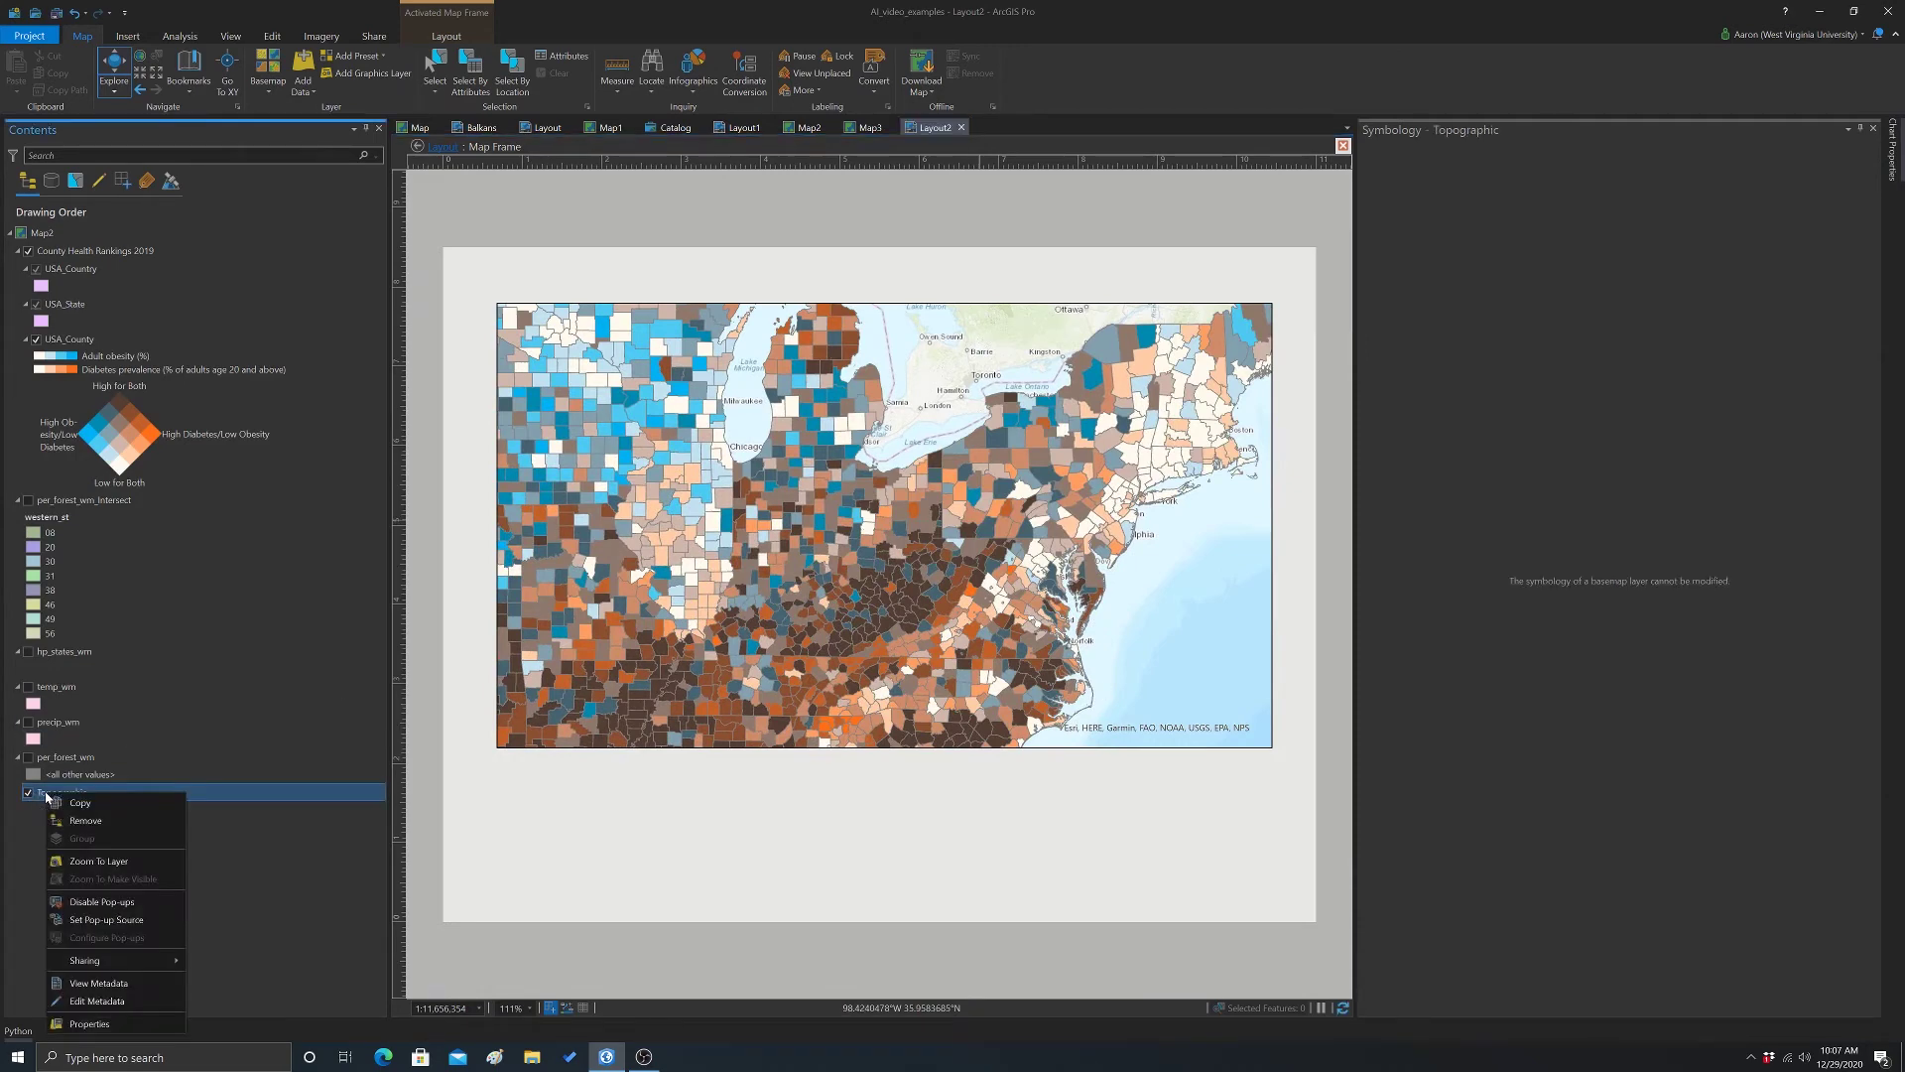
click(70, 818)
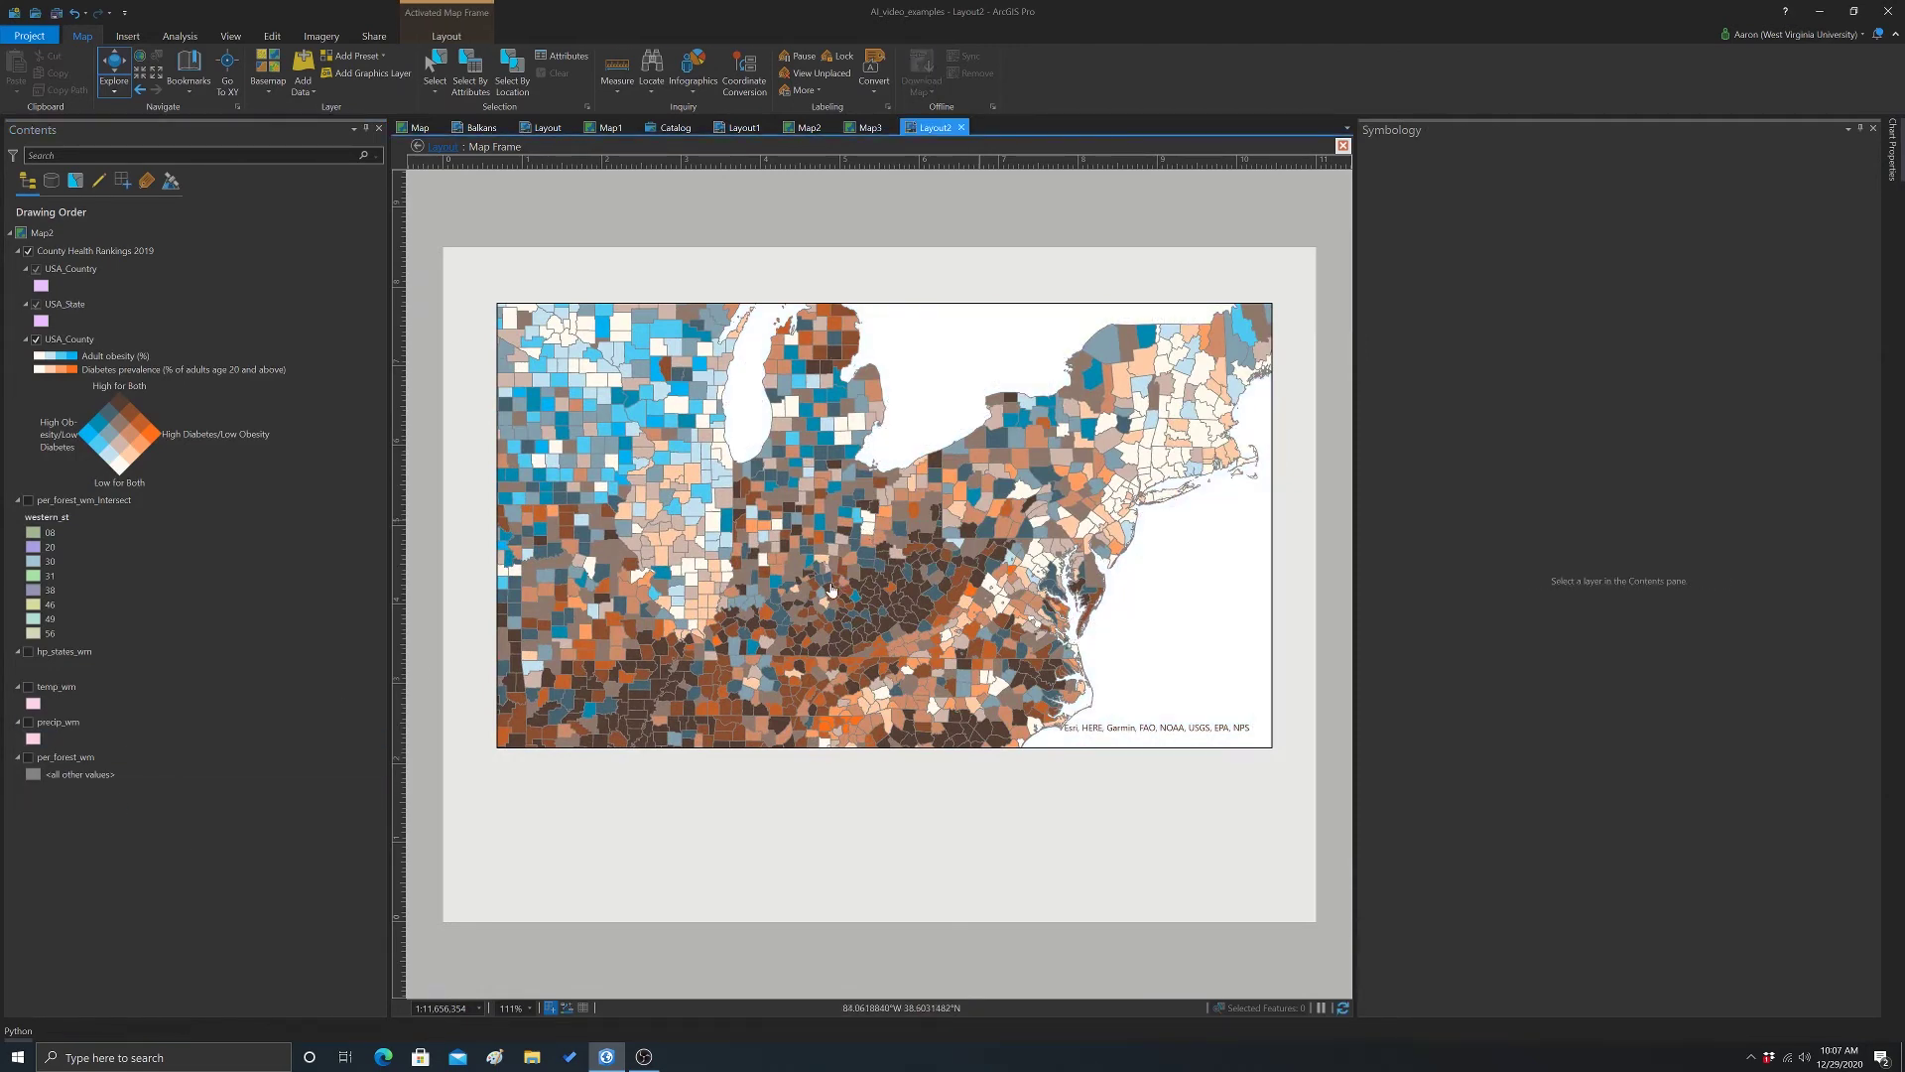
drag(831, 591, 930, 481)
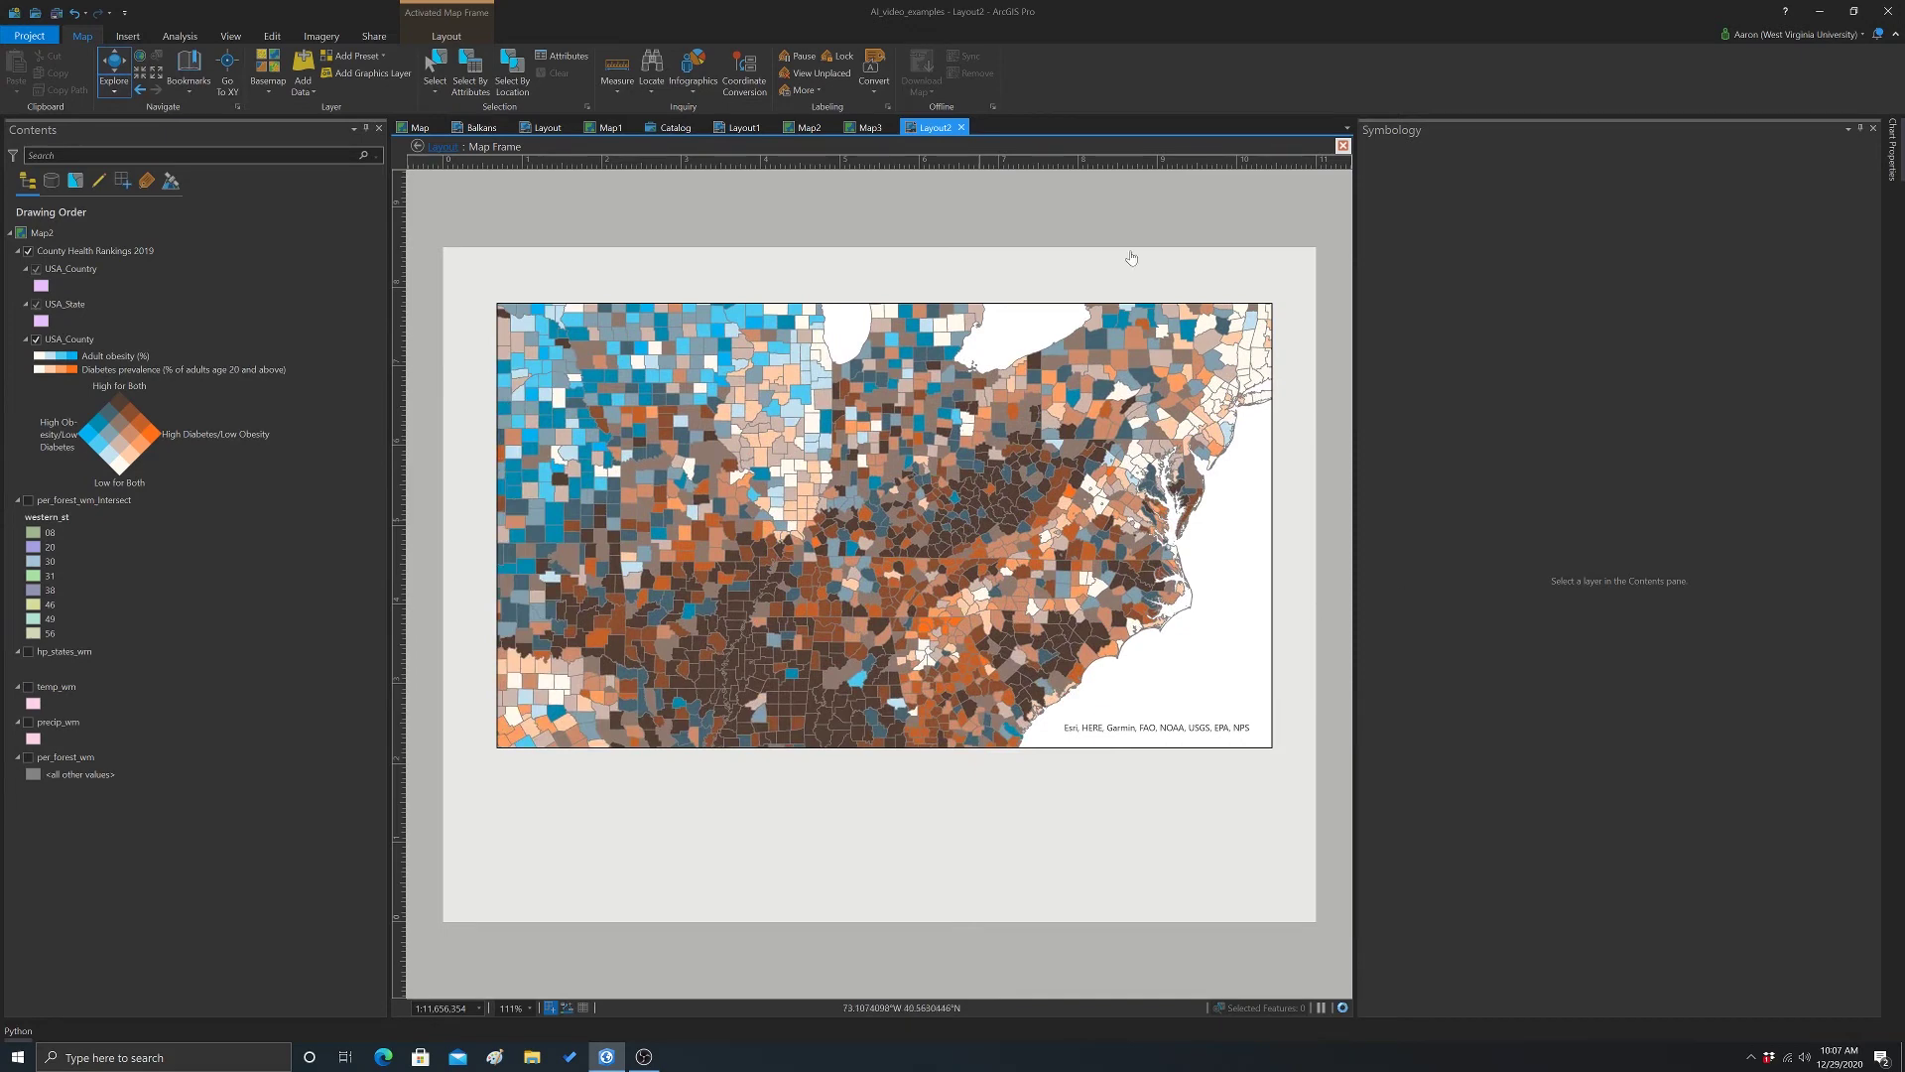
- Leave the map frame and draw a legend rectangle beneath it on the page
click(1343, 145)
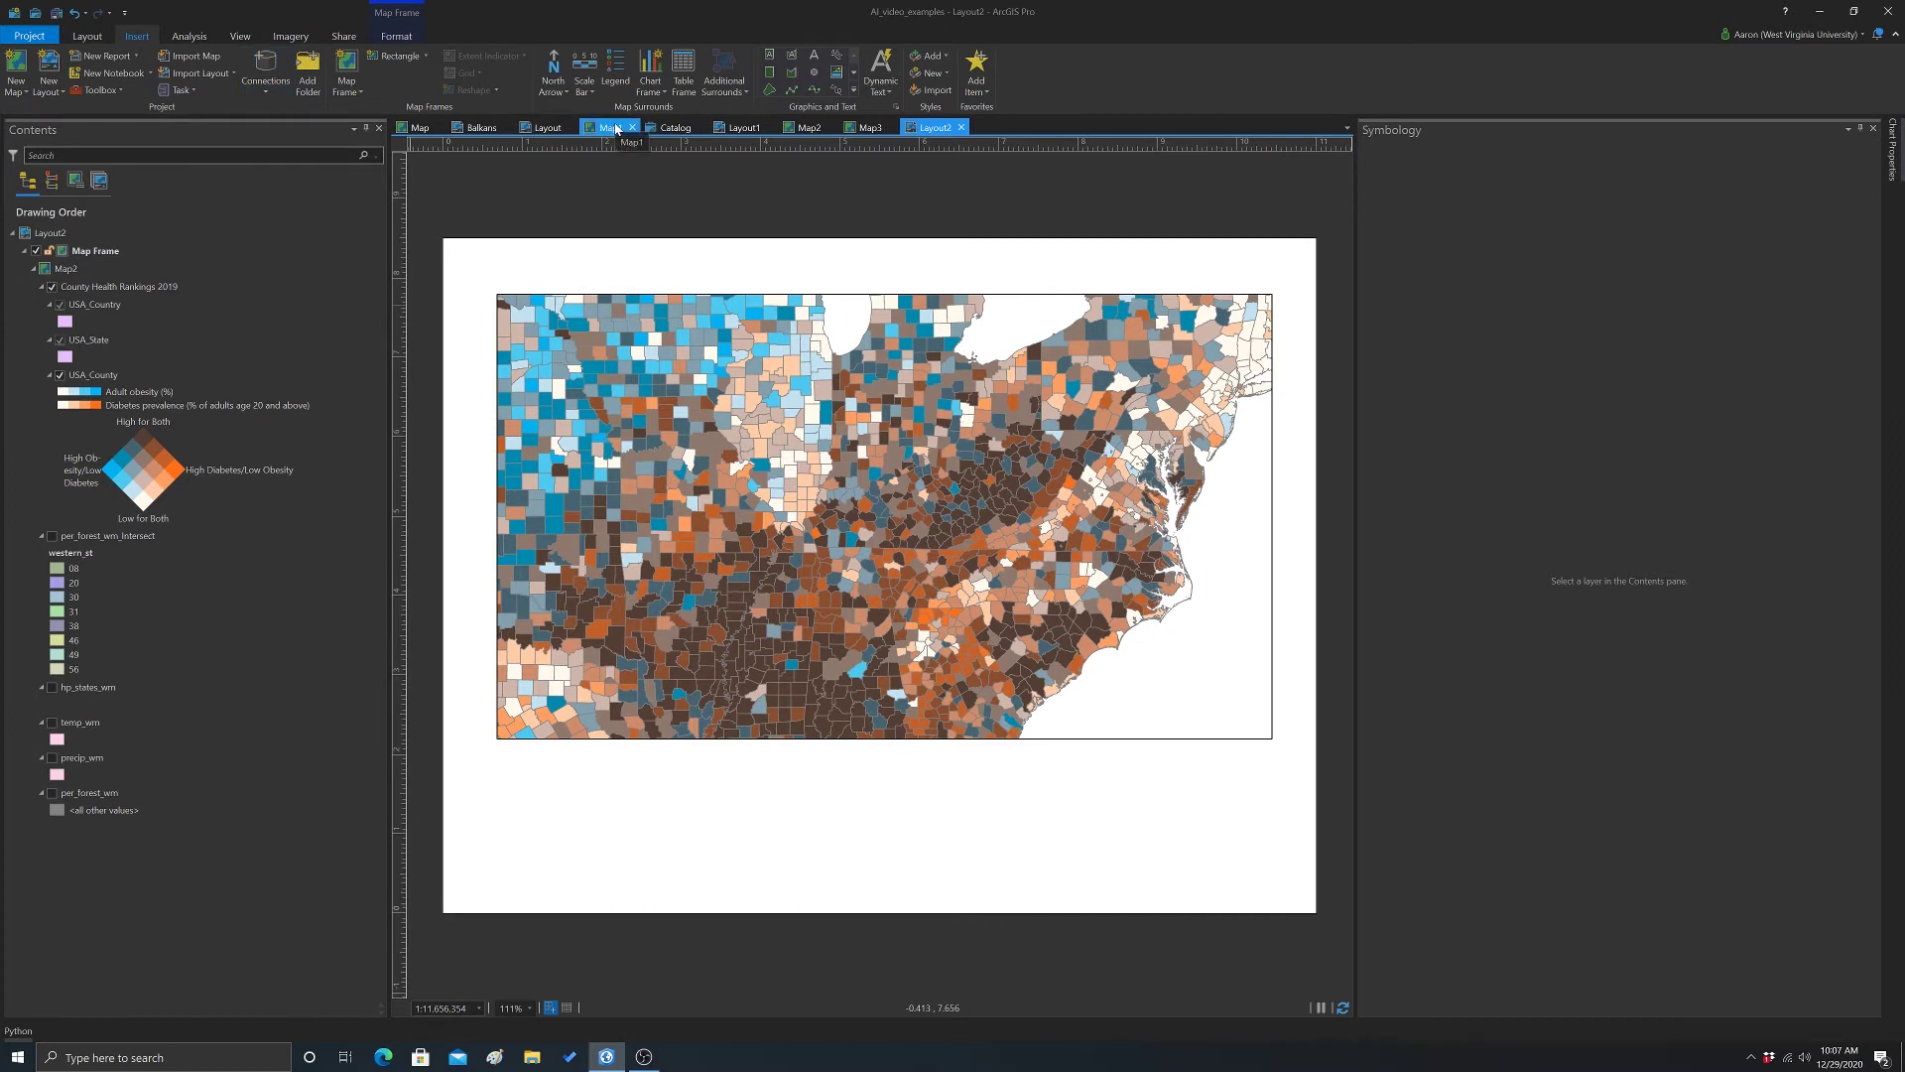
click(615, 72)
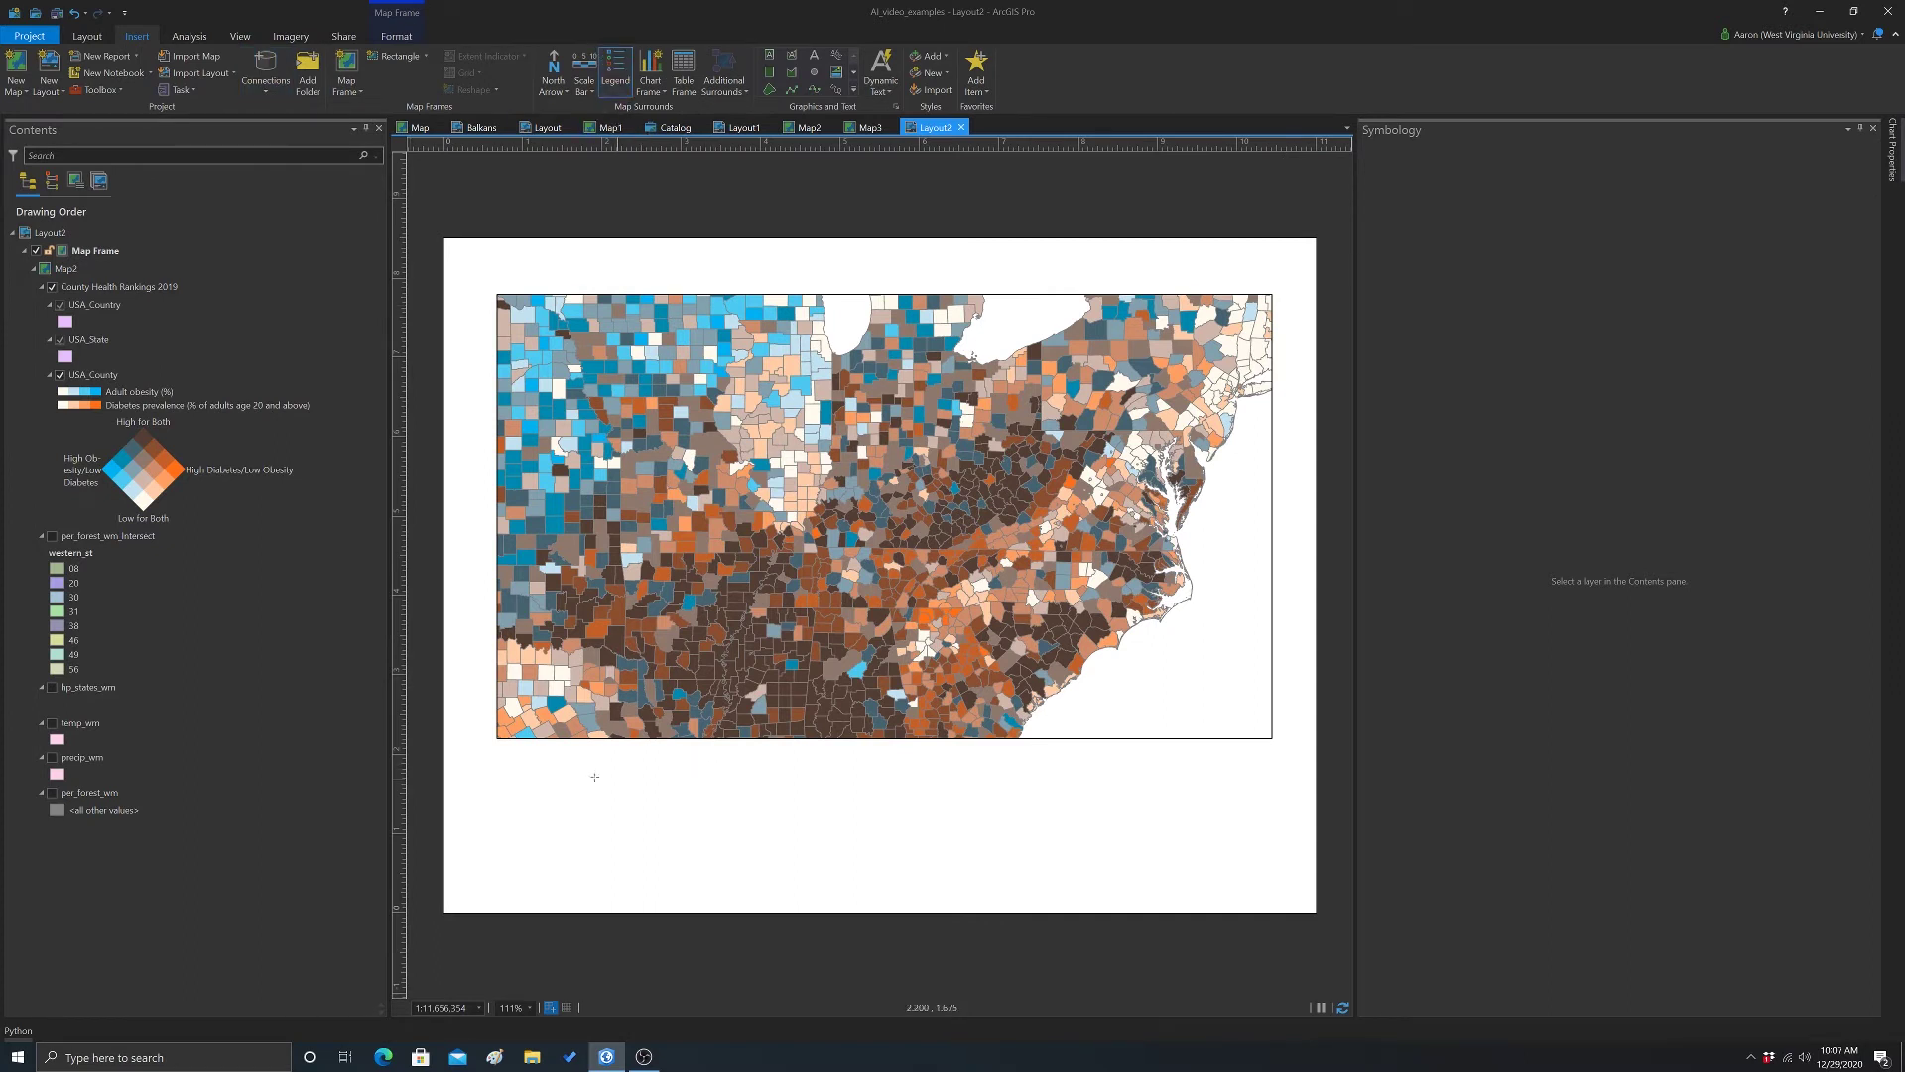
drag(572, 775, 1122, 885)
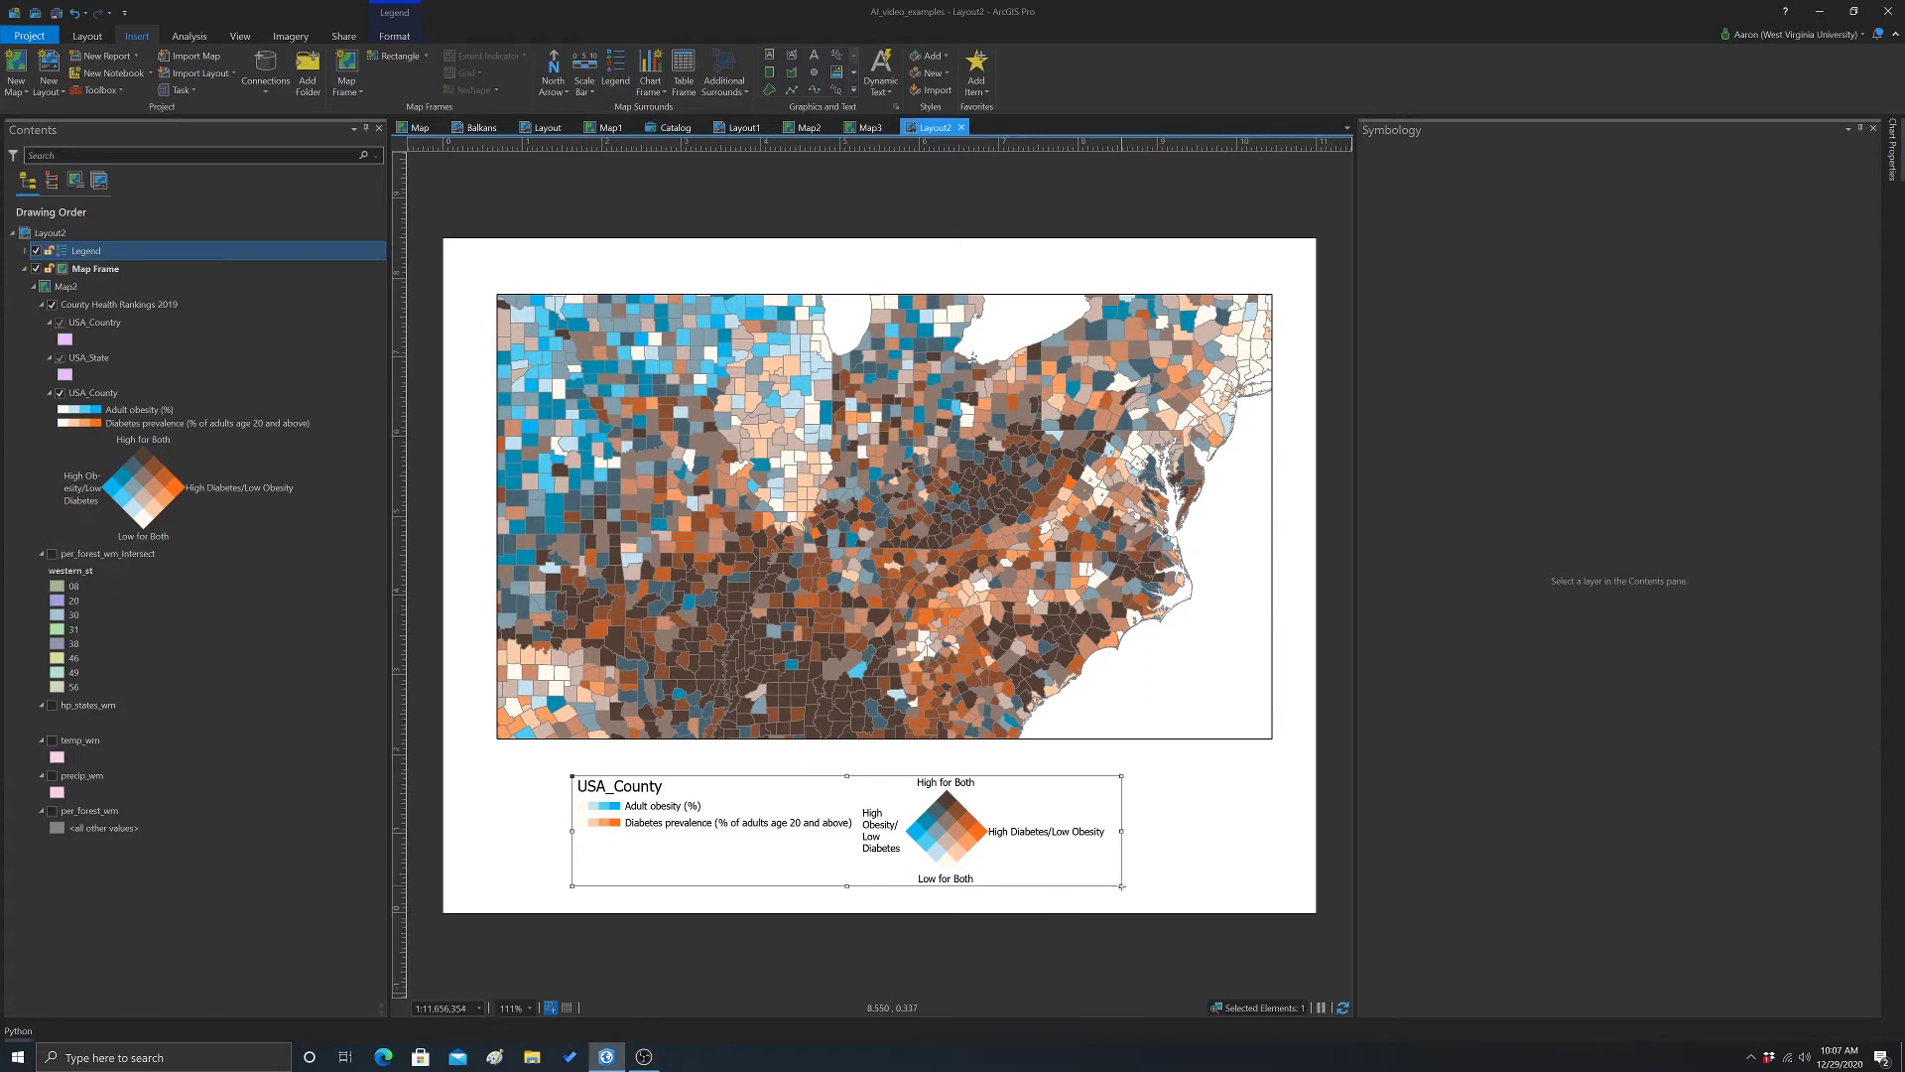
click(1211, 830)
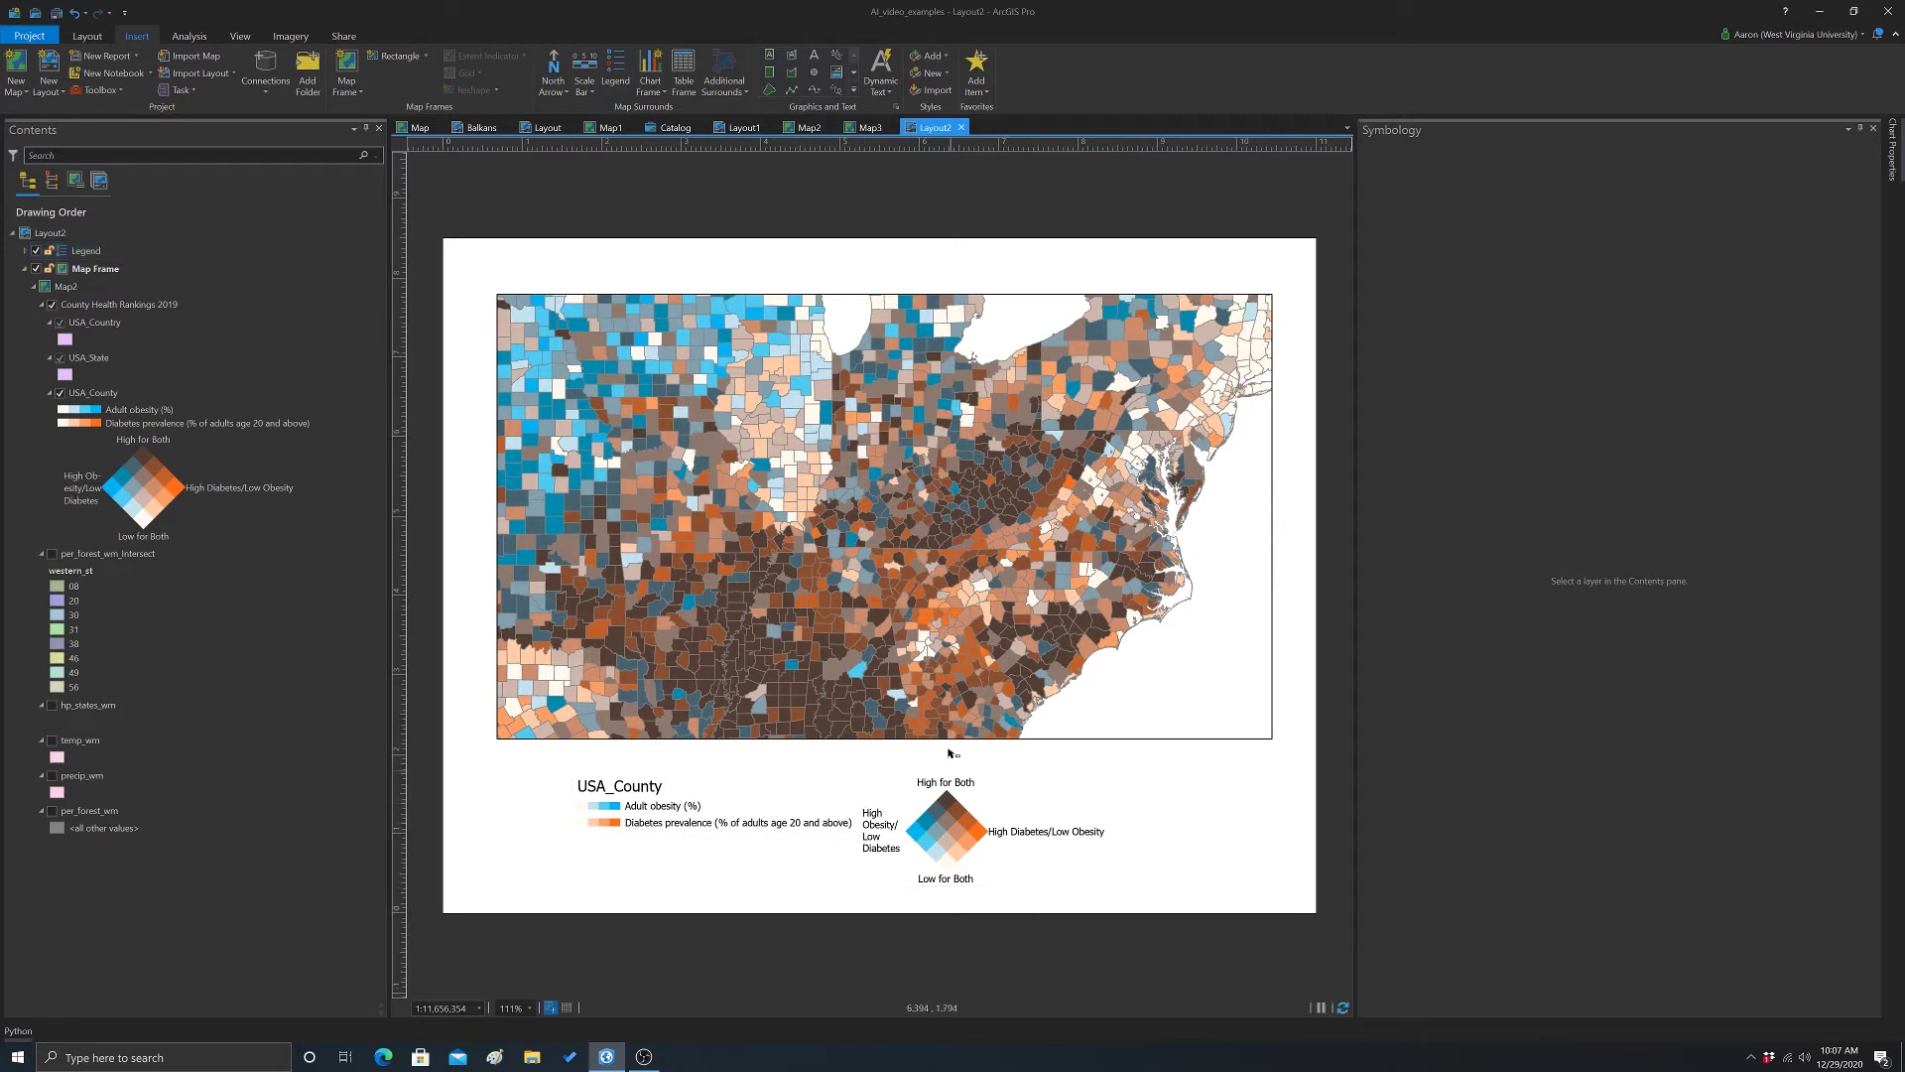
click(922, 809)
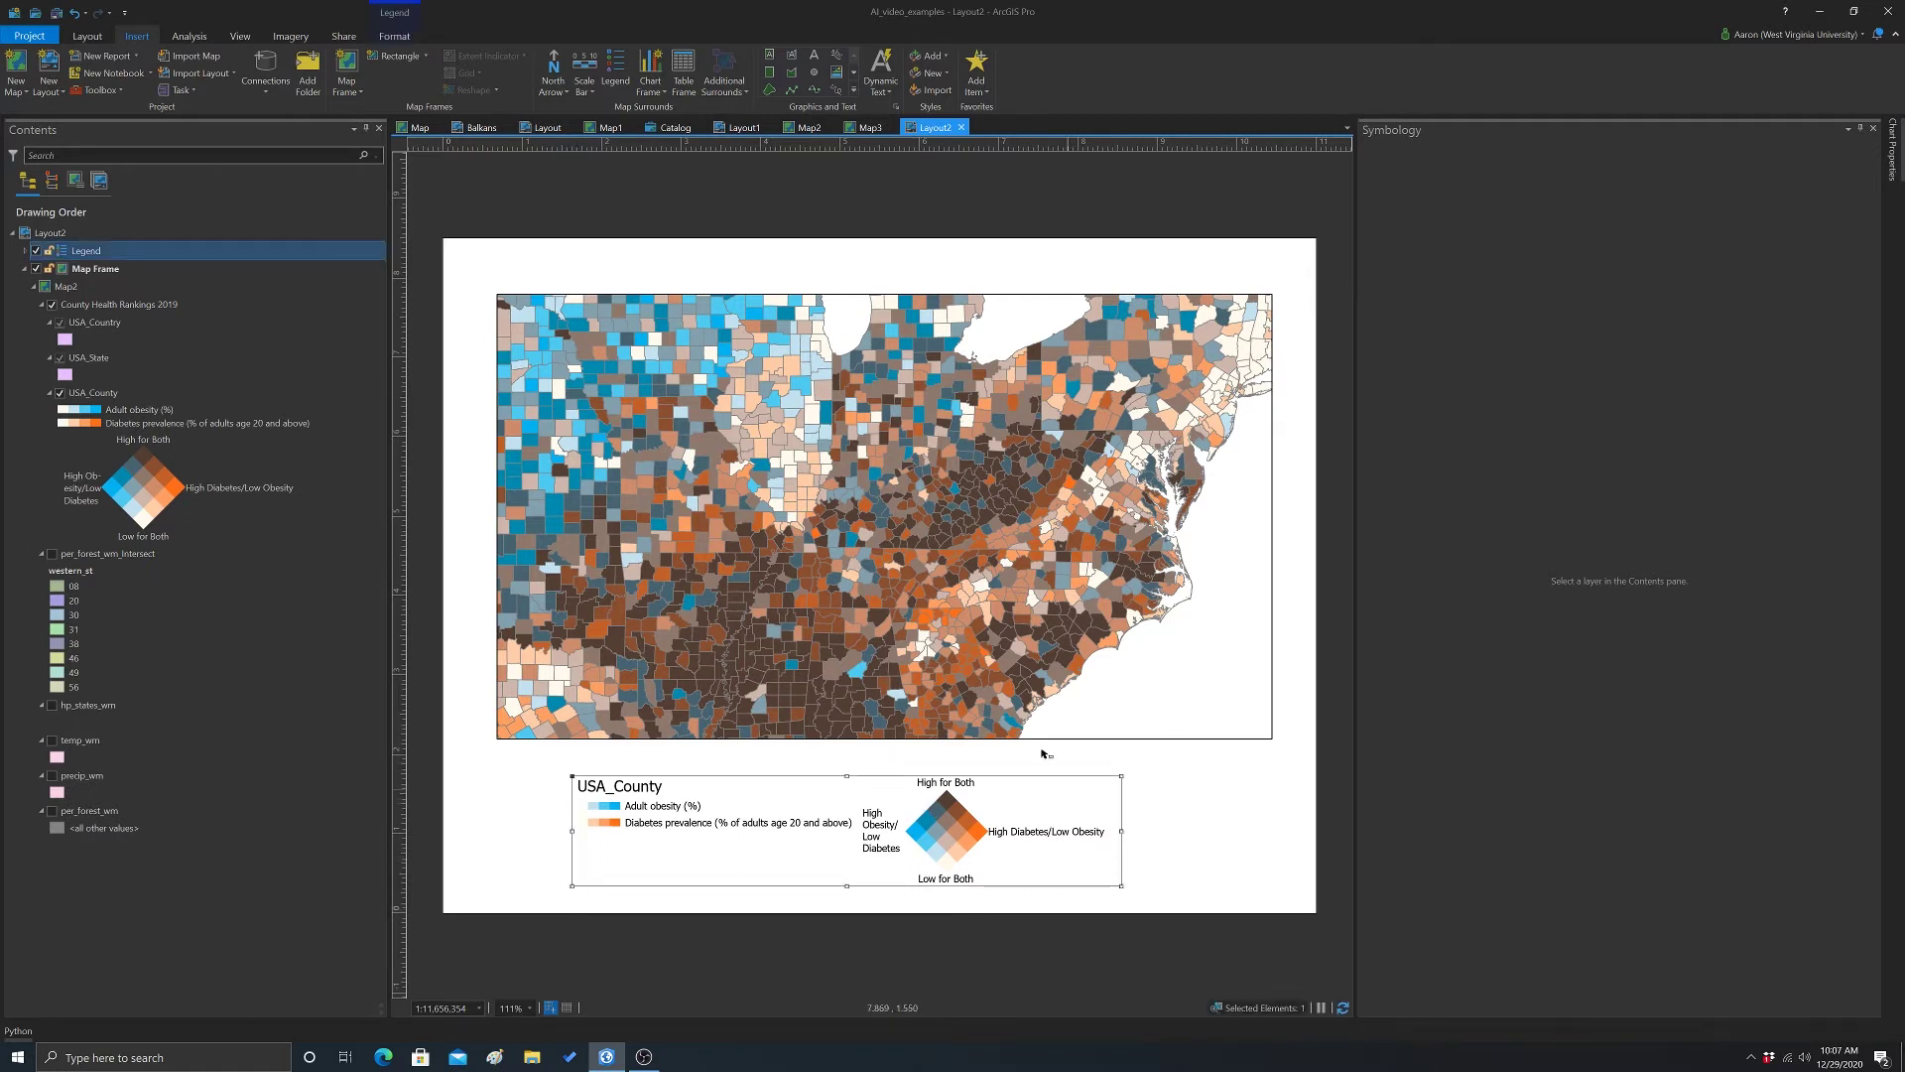
- Check the selected legend's Text Symbol font on the Format tab, keeping Tahoma
right_click(624, 811)
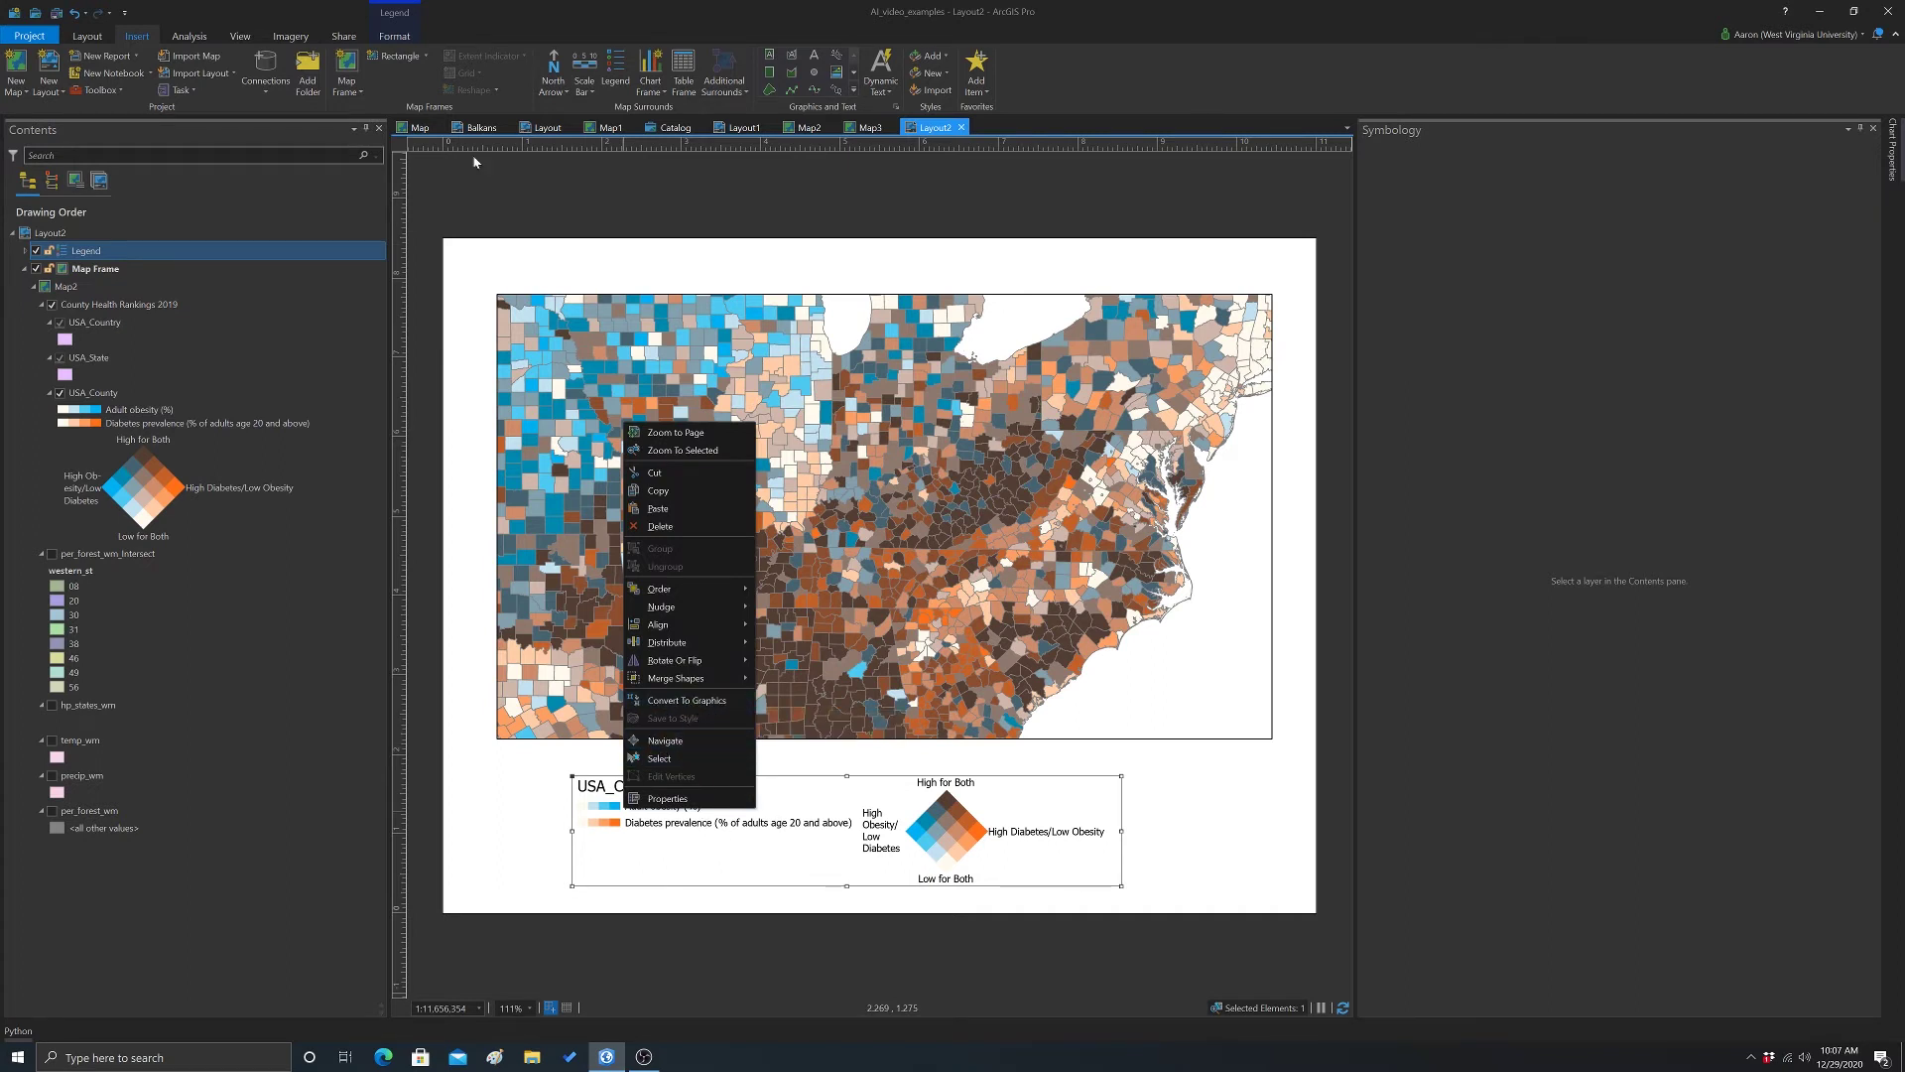
key(Escape)
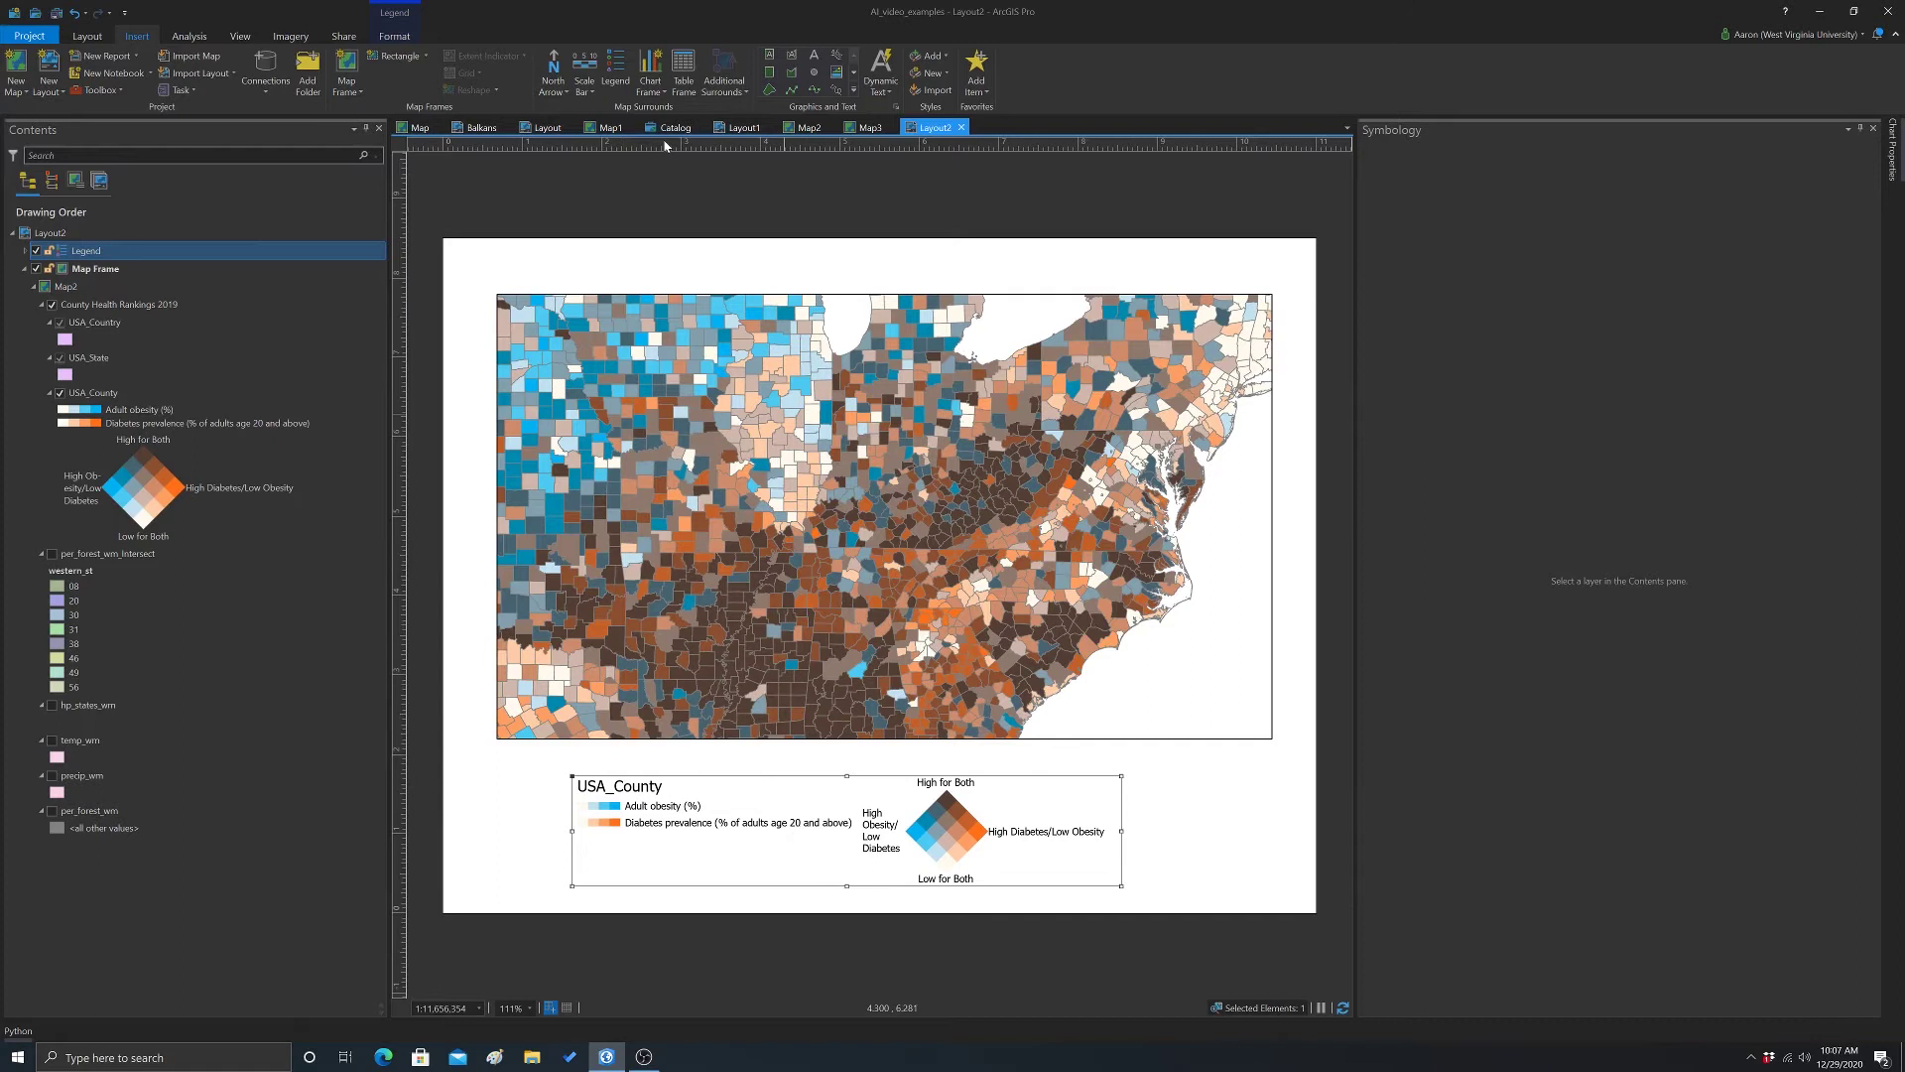
click(394, 37)
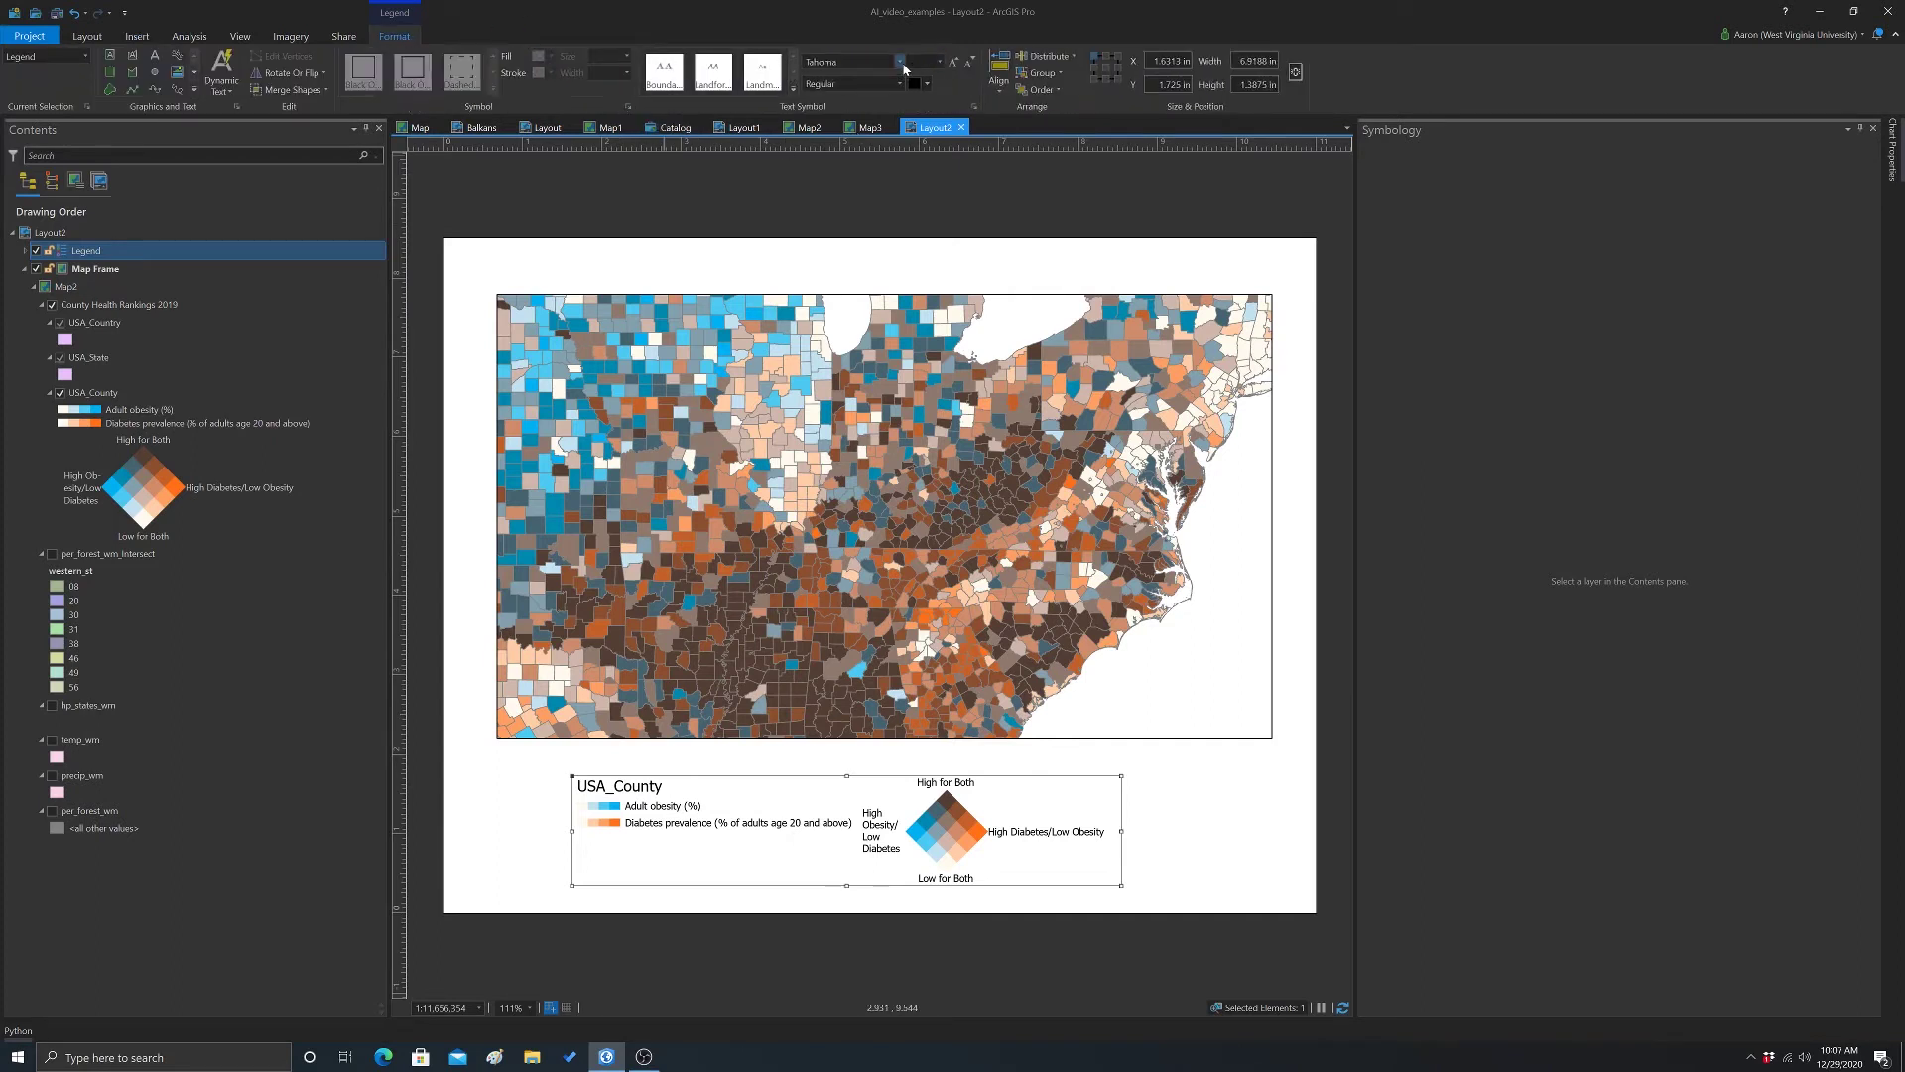
click(902, 64)
click(902, 65)
- Open the legend's item settings and remove USA_Country from the legend
click(25, 250)
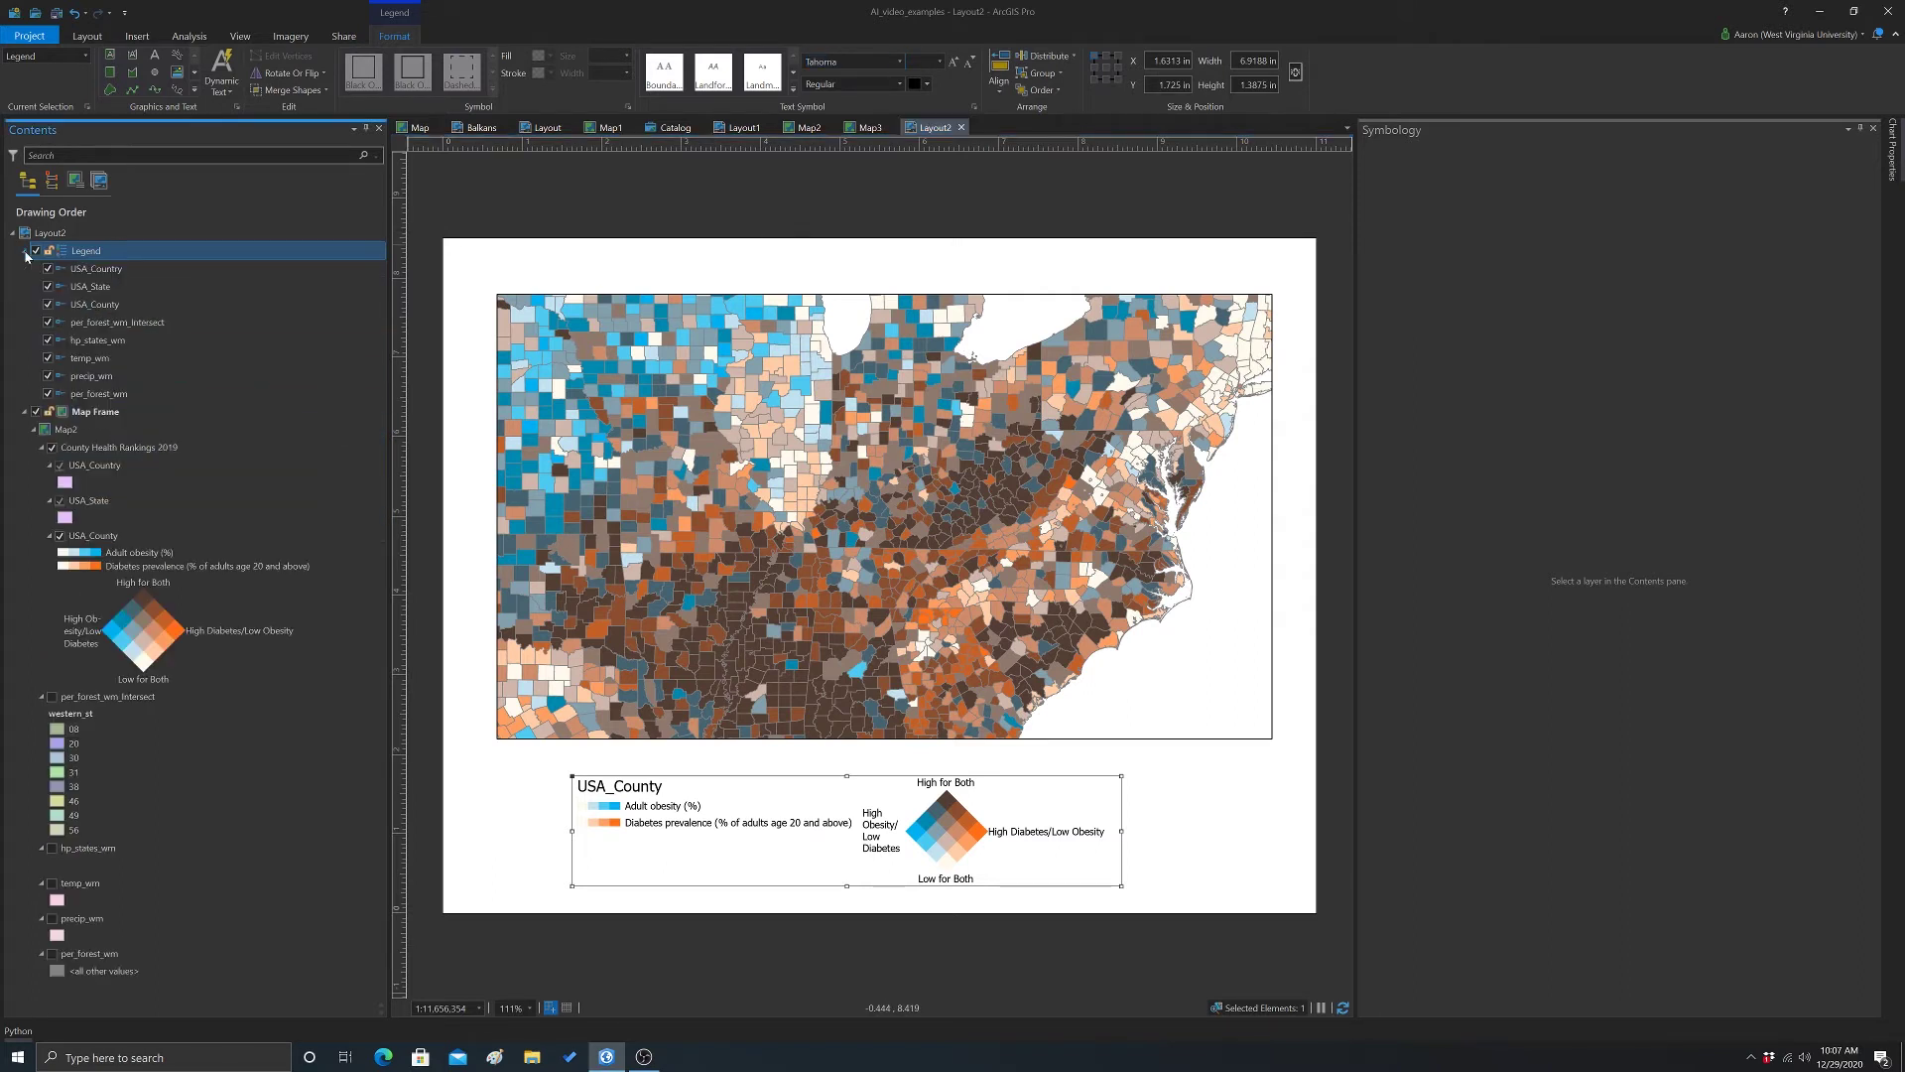
double_click(93, 253)
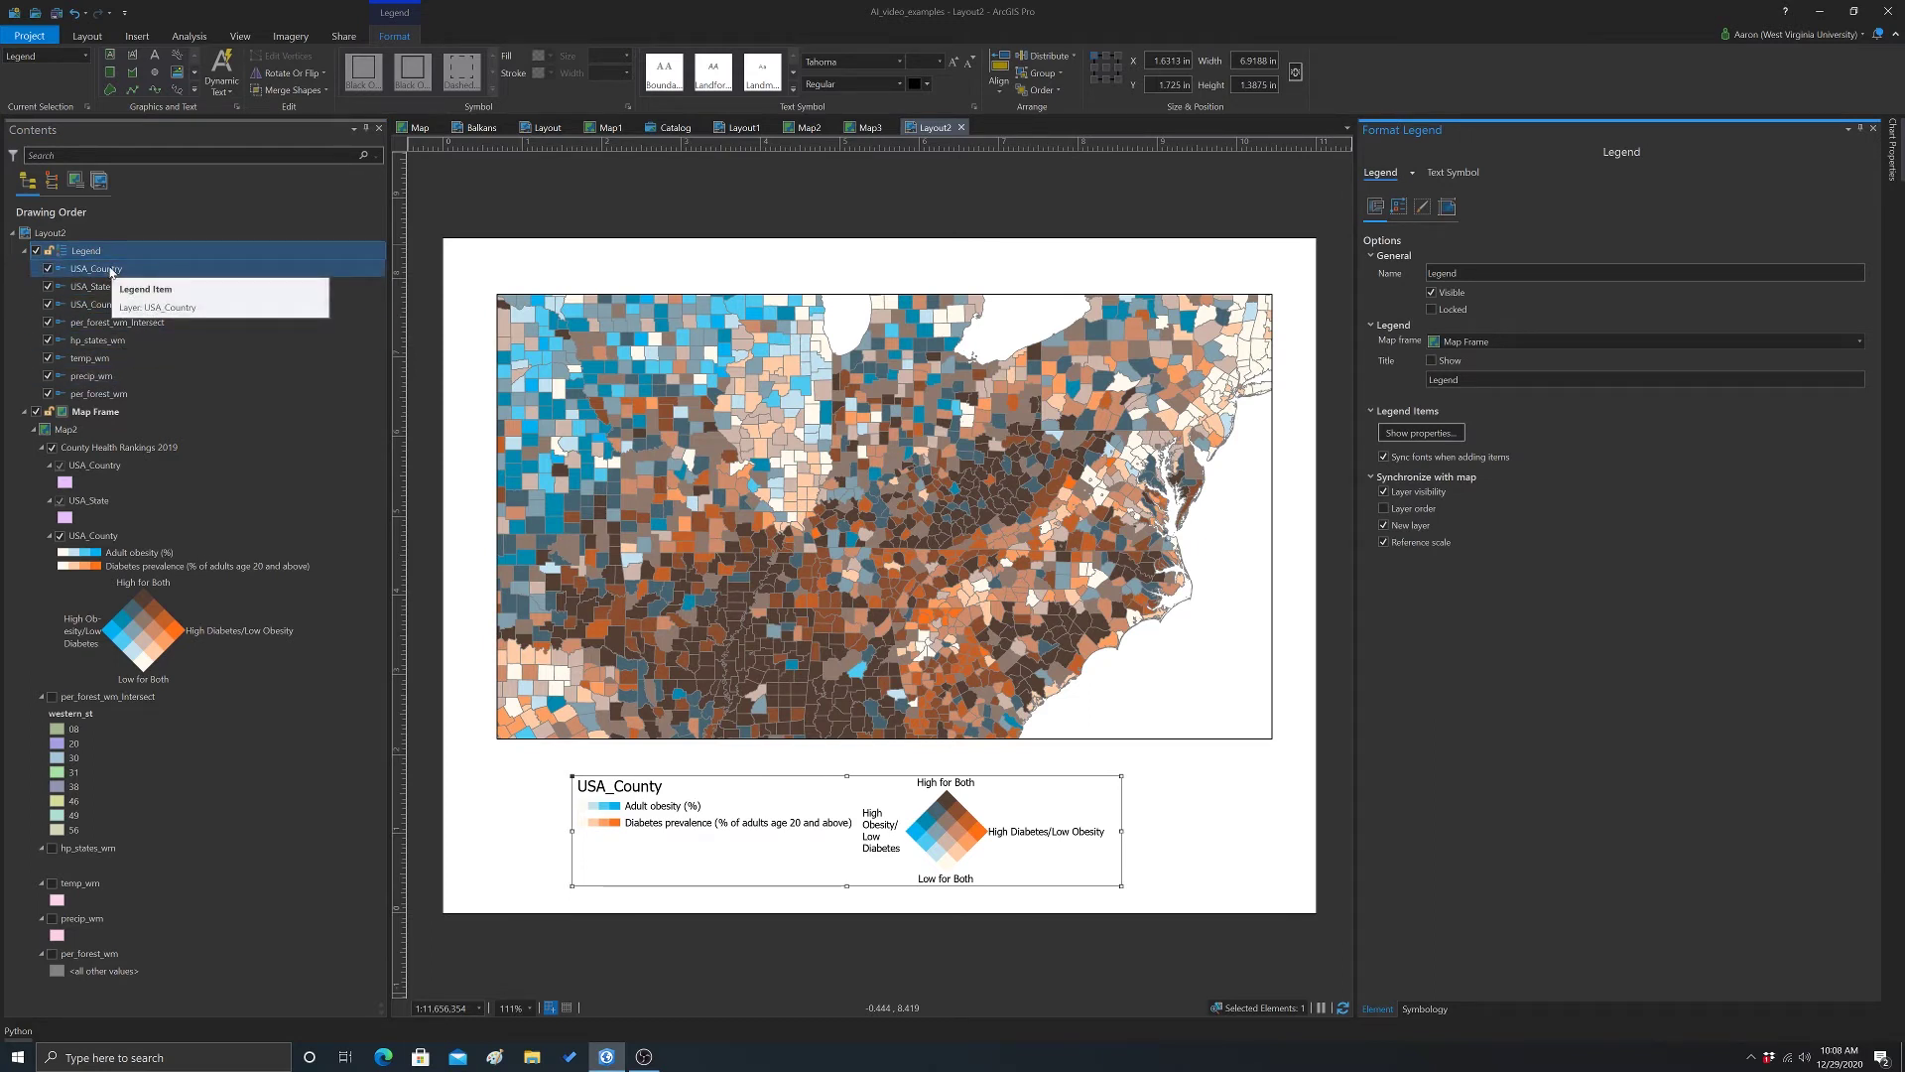
click(111, 271)
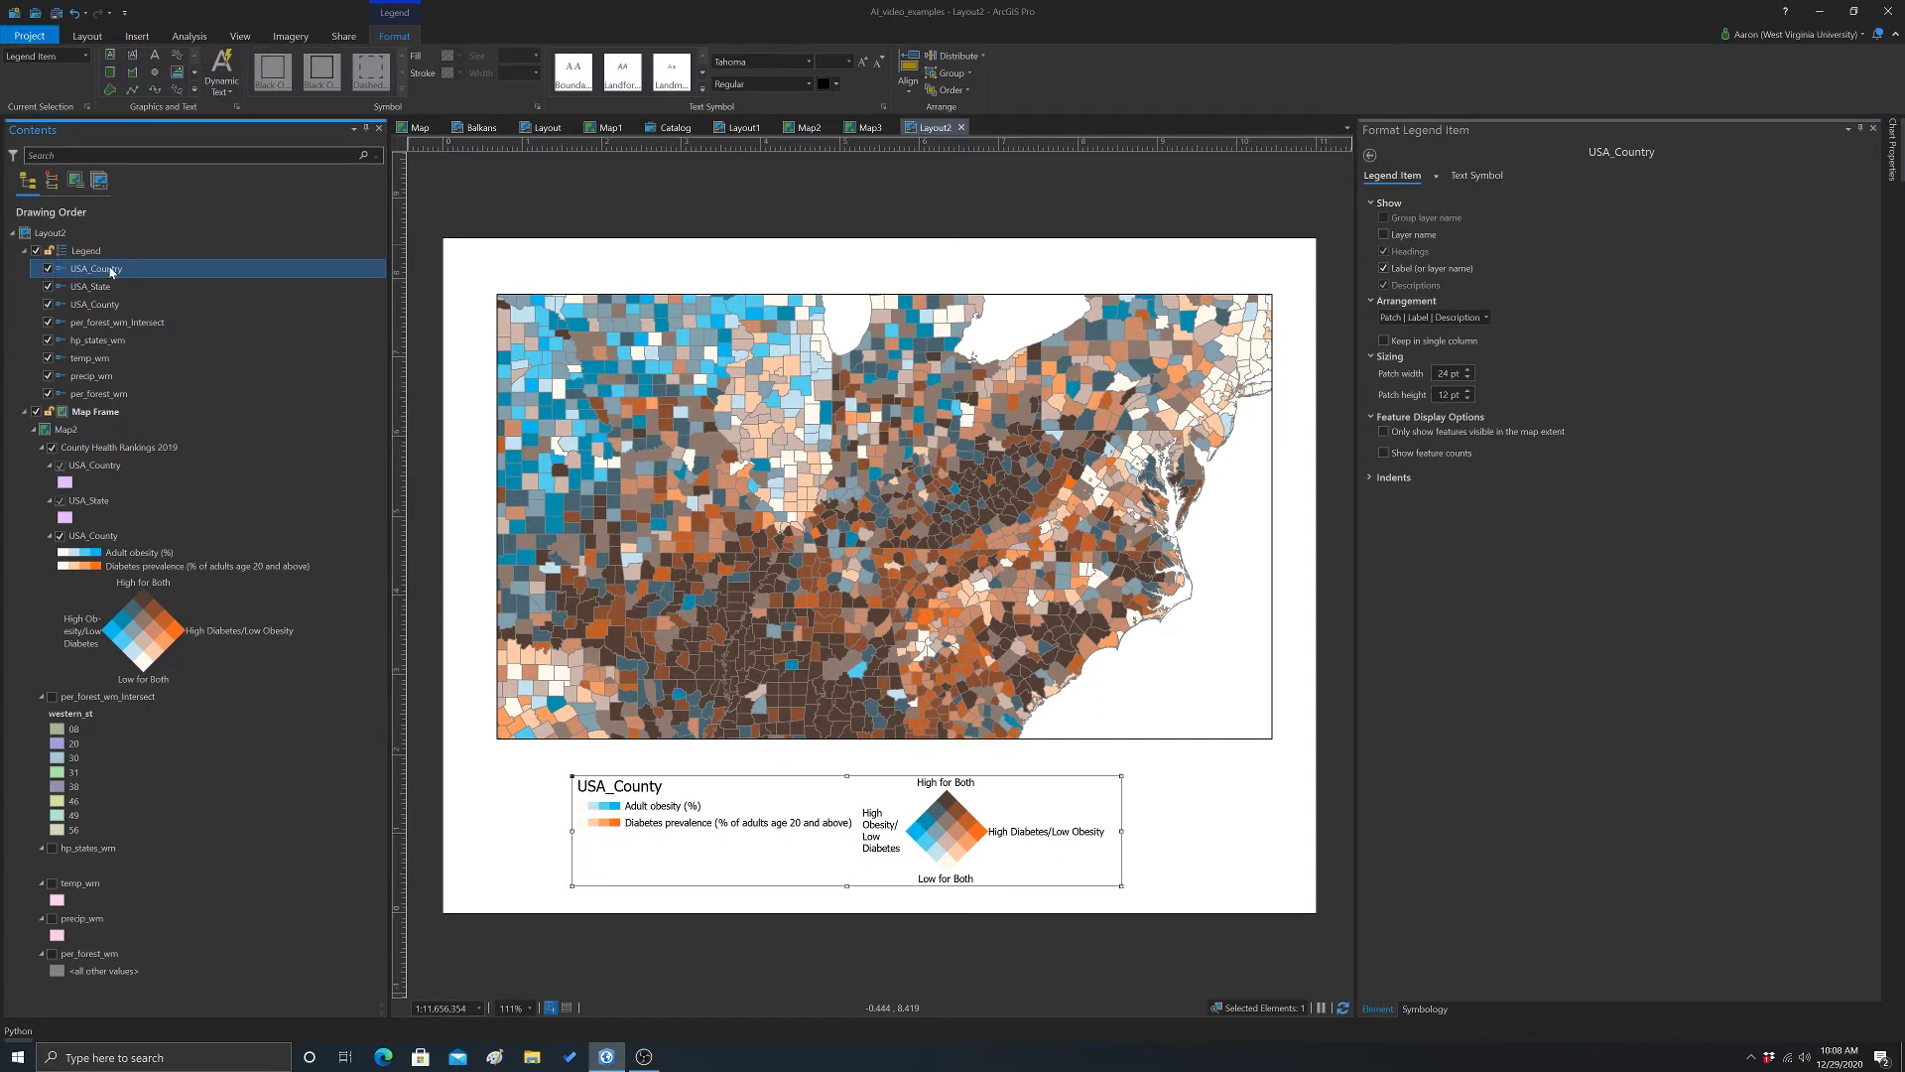
click(1386, 256)
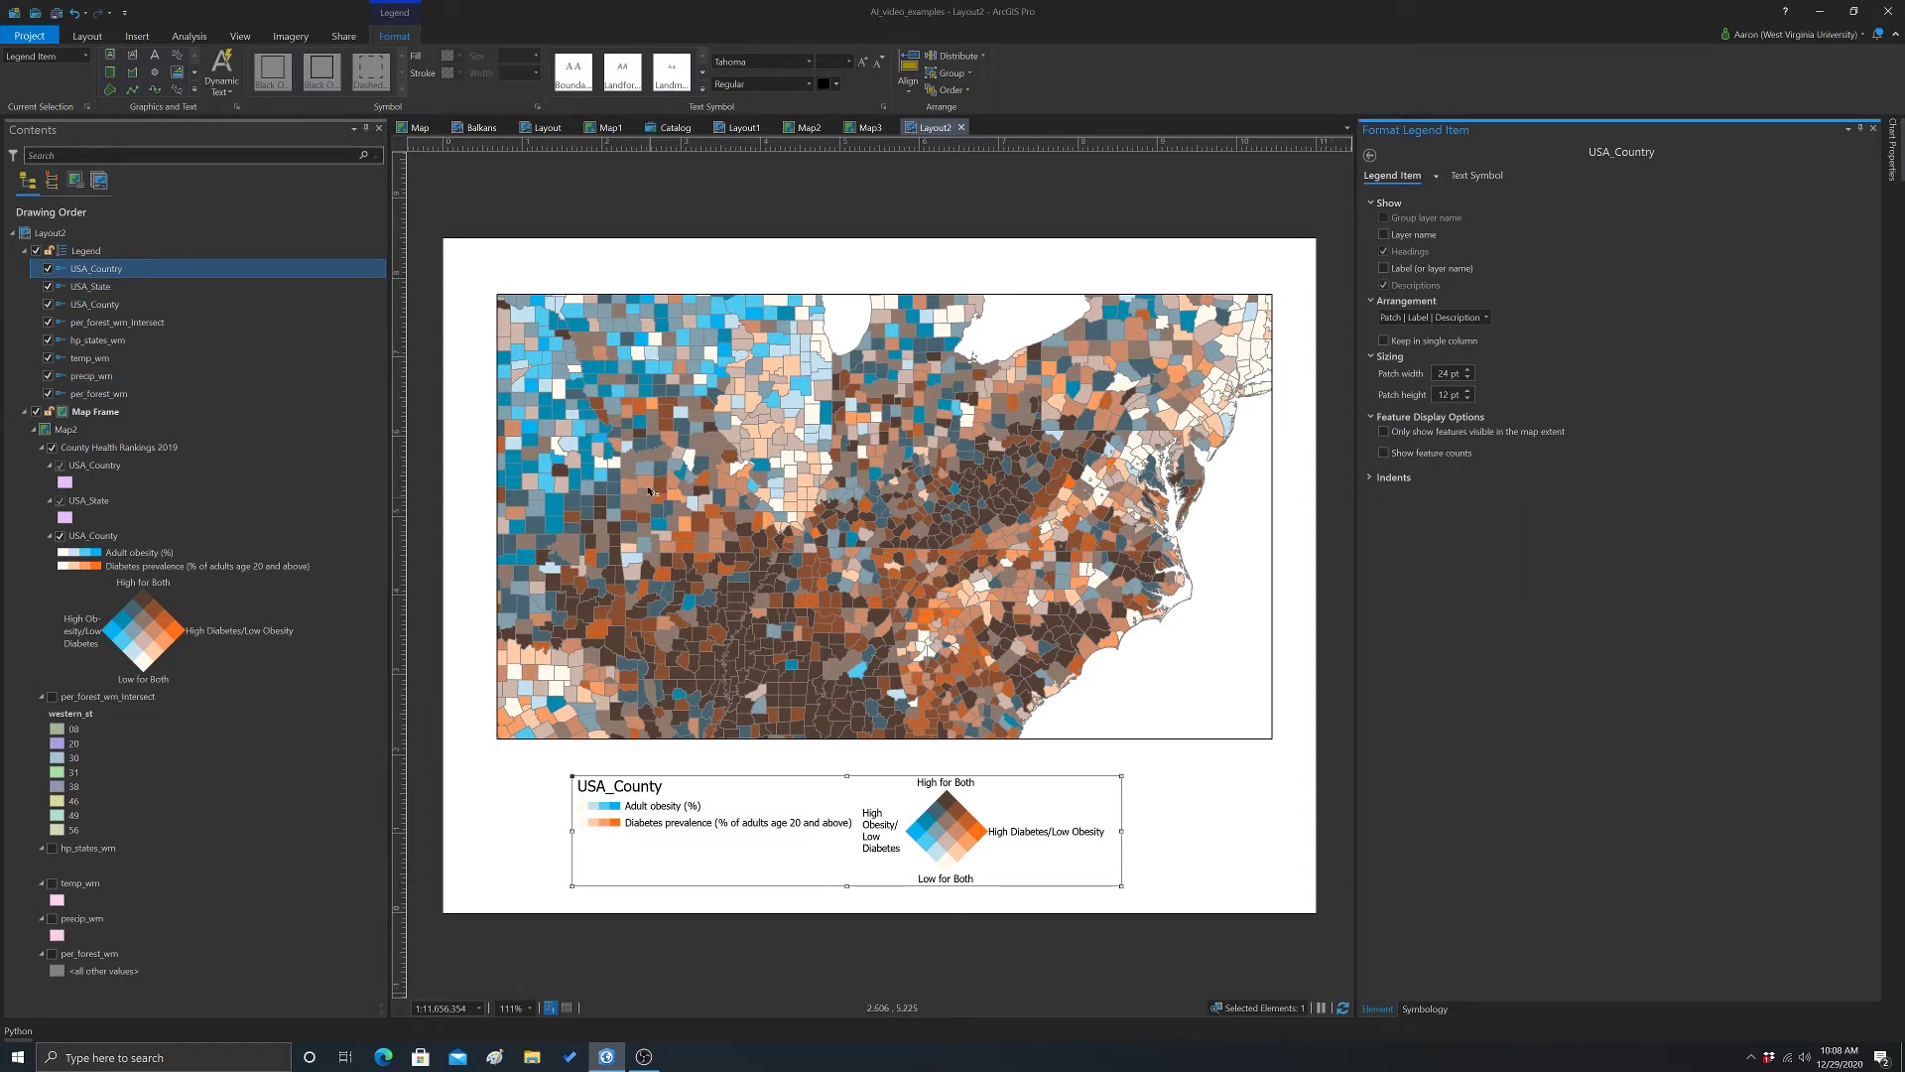
right_click(100, 274)
click(128, 310)
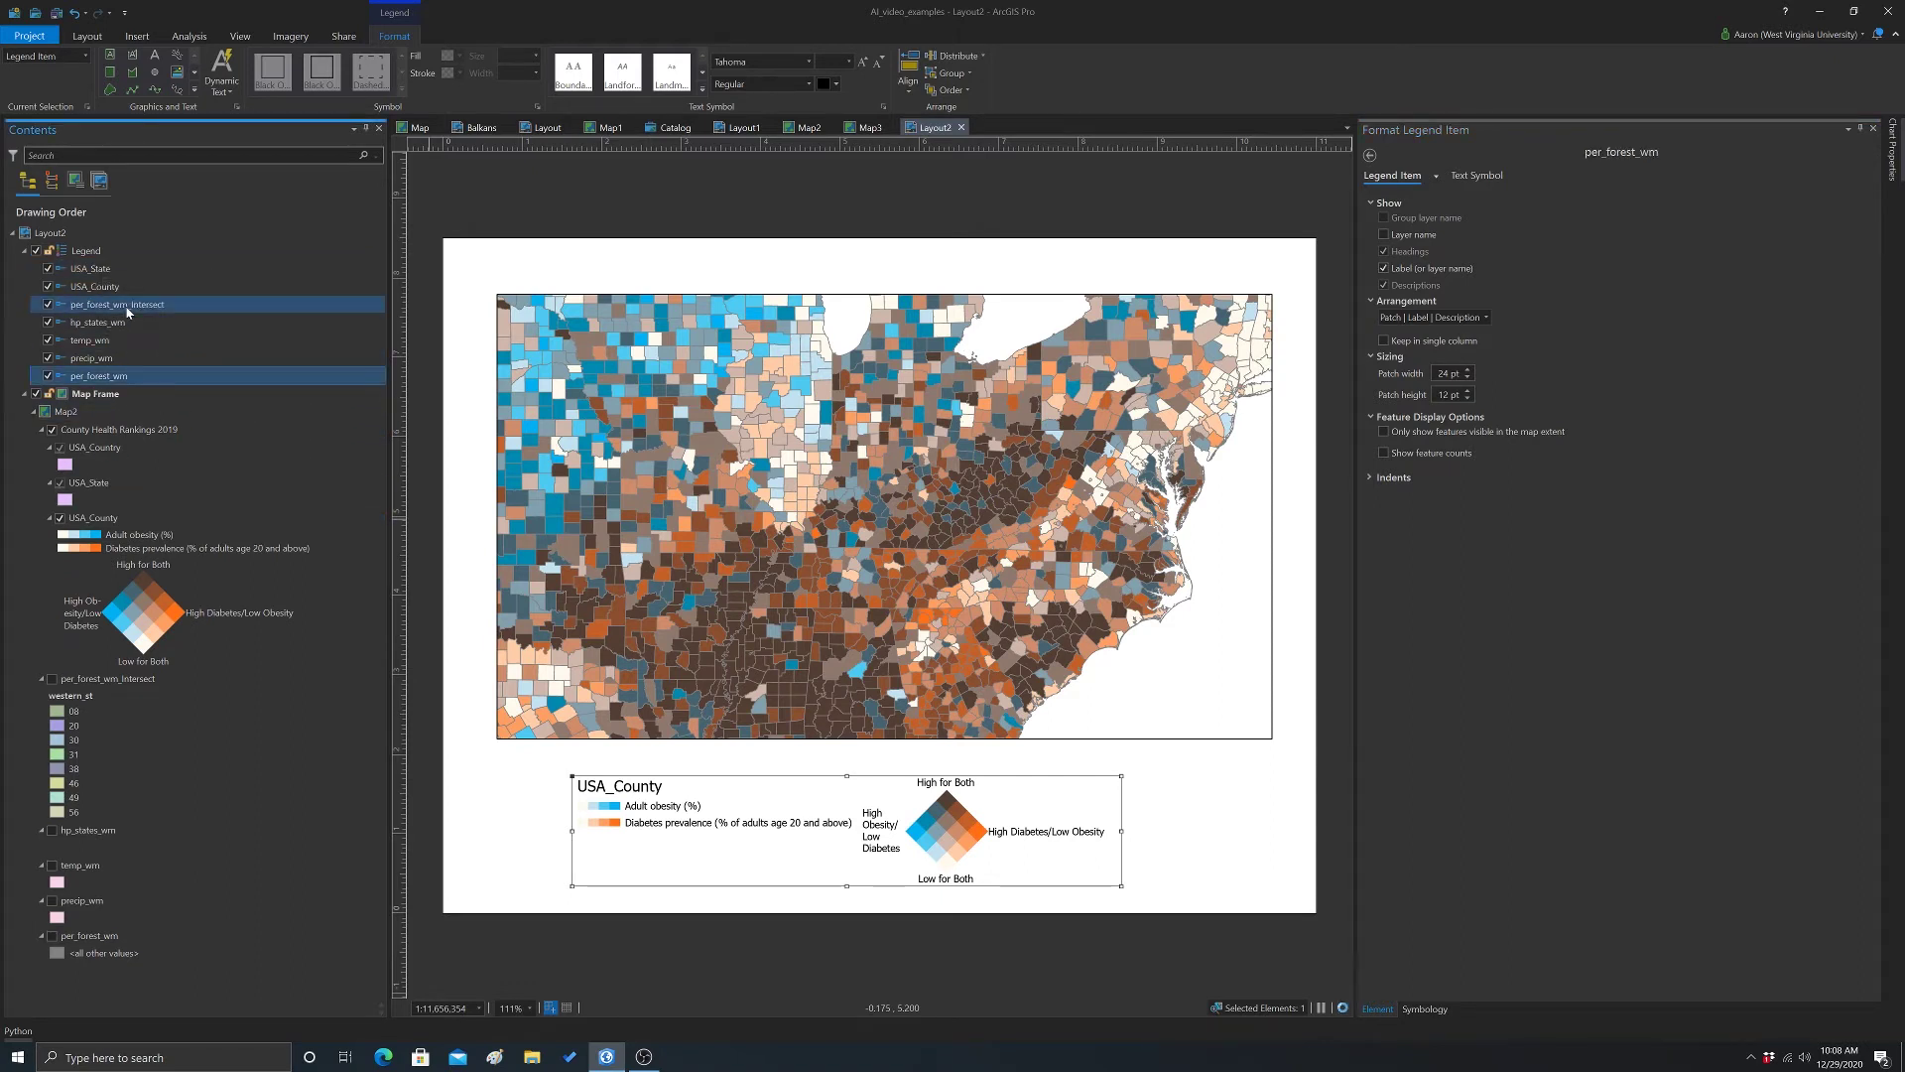
click(1341, 1007)
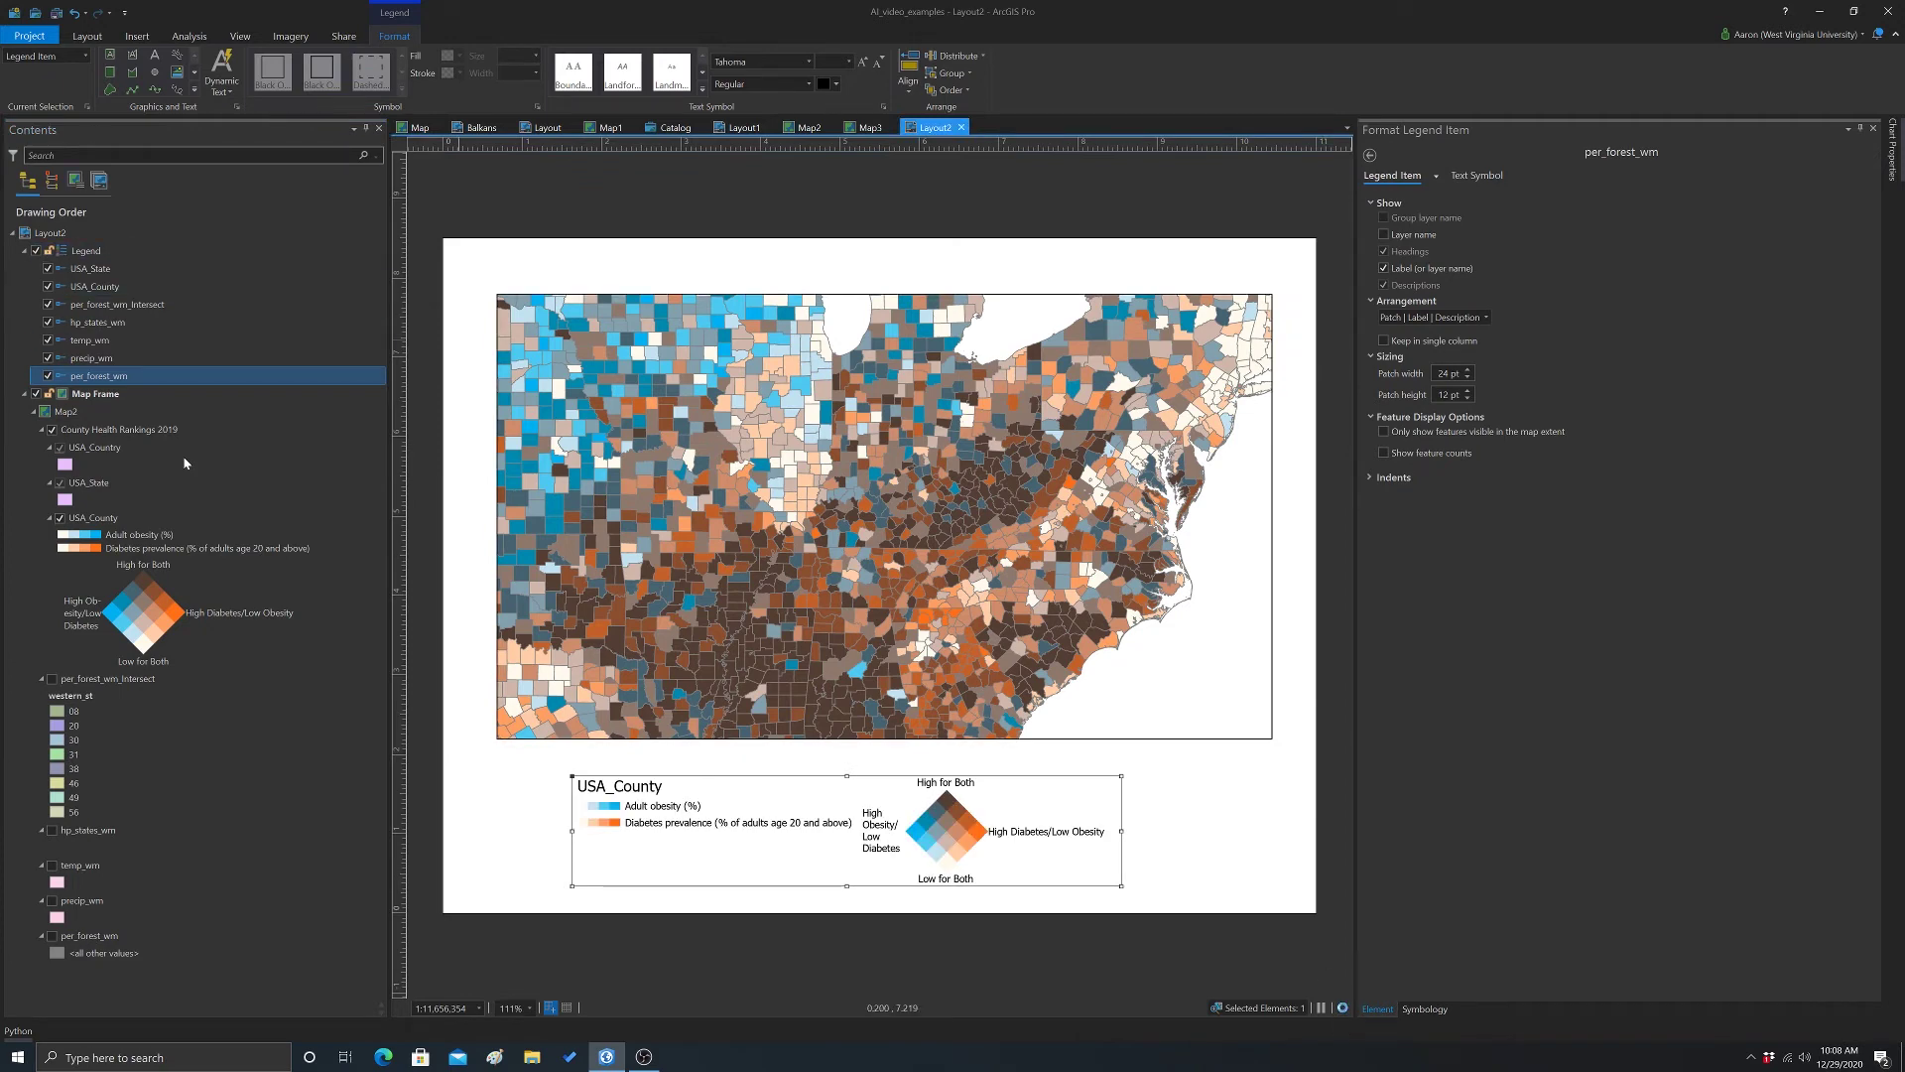
- Remove USA_State from the legend and hide the USA_County item title
click(77, 271)
right_click(76, 273)
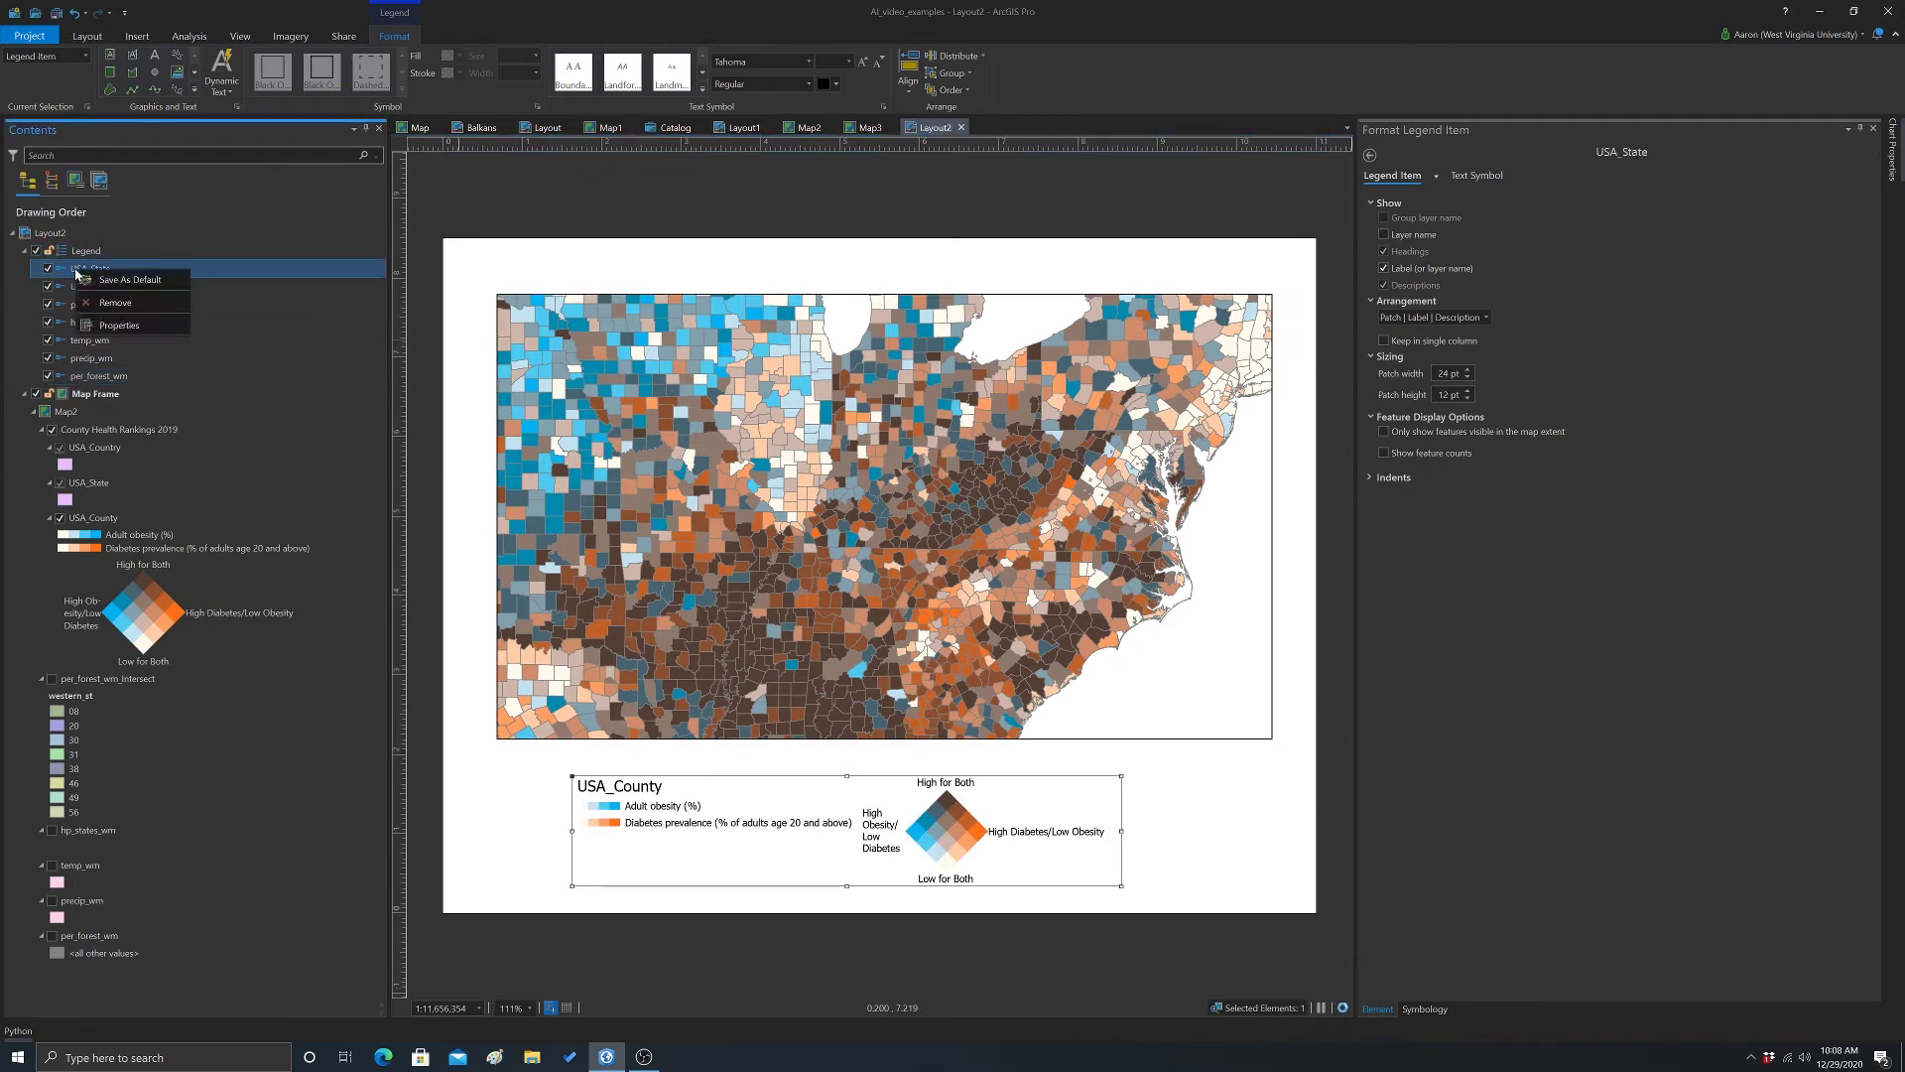
click(113, 302)
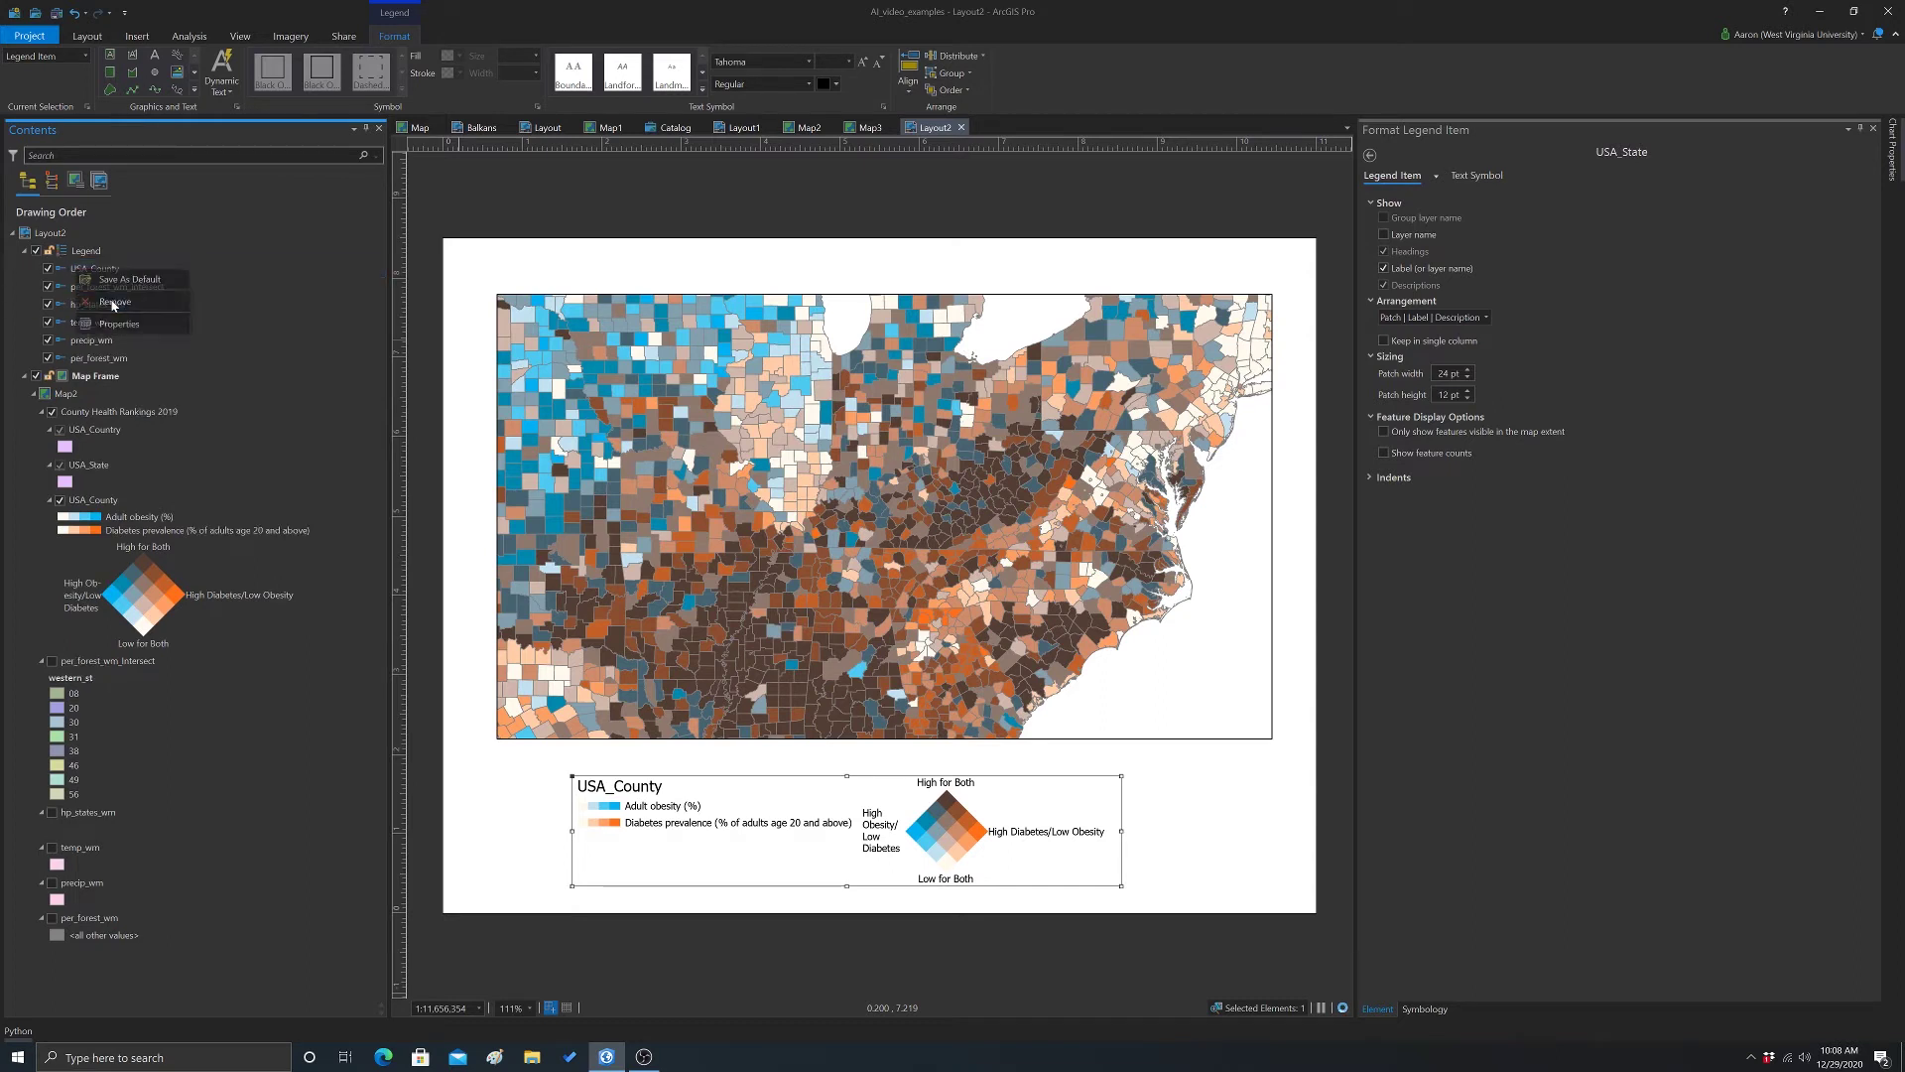
click(92, 269)
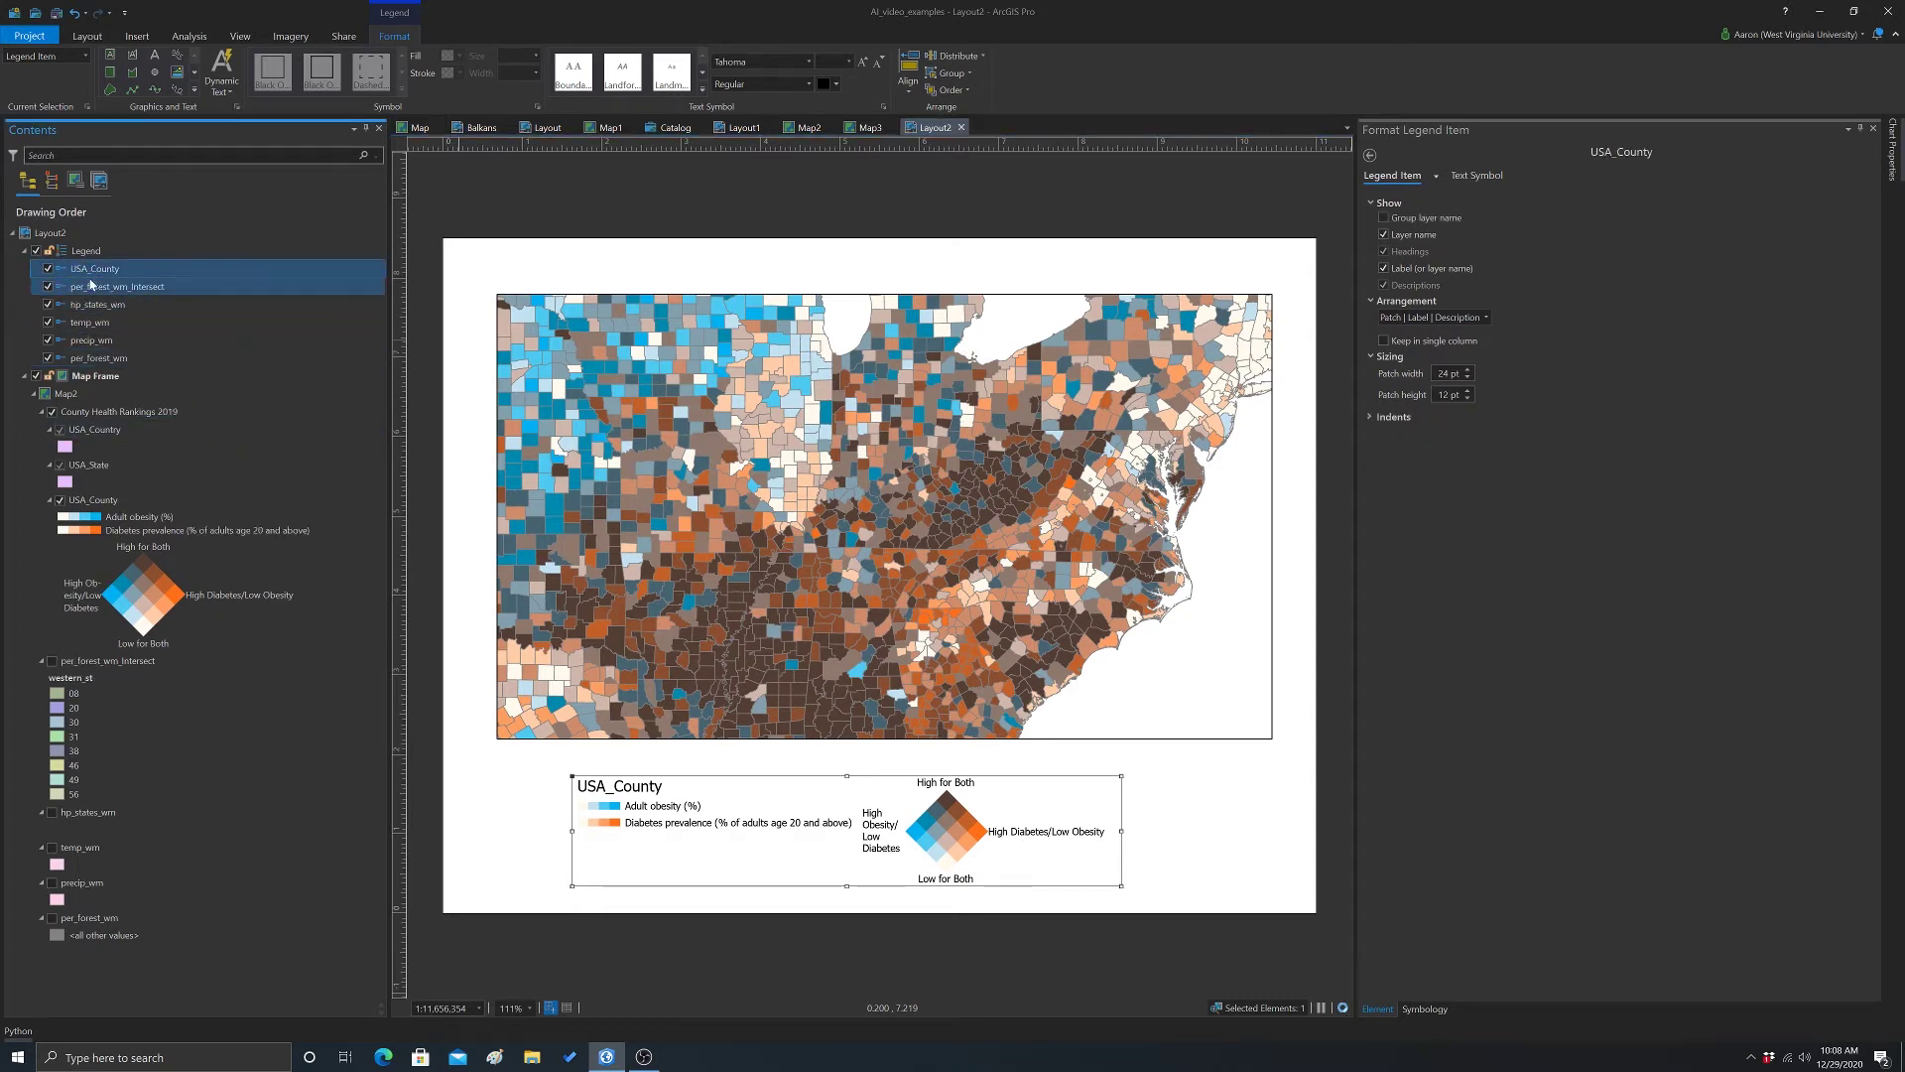
click(1566, 274)
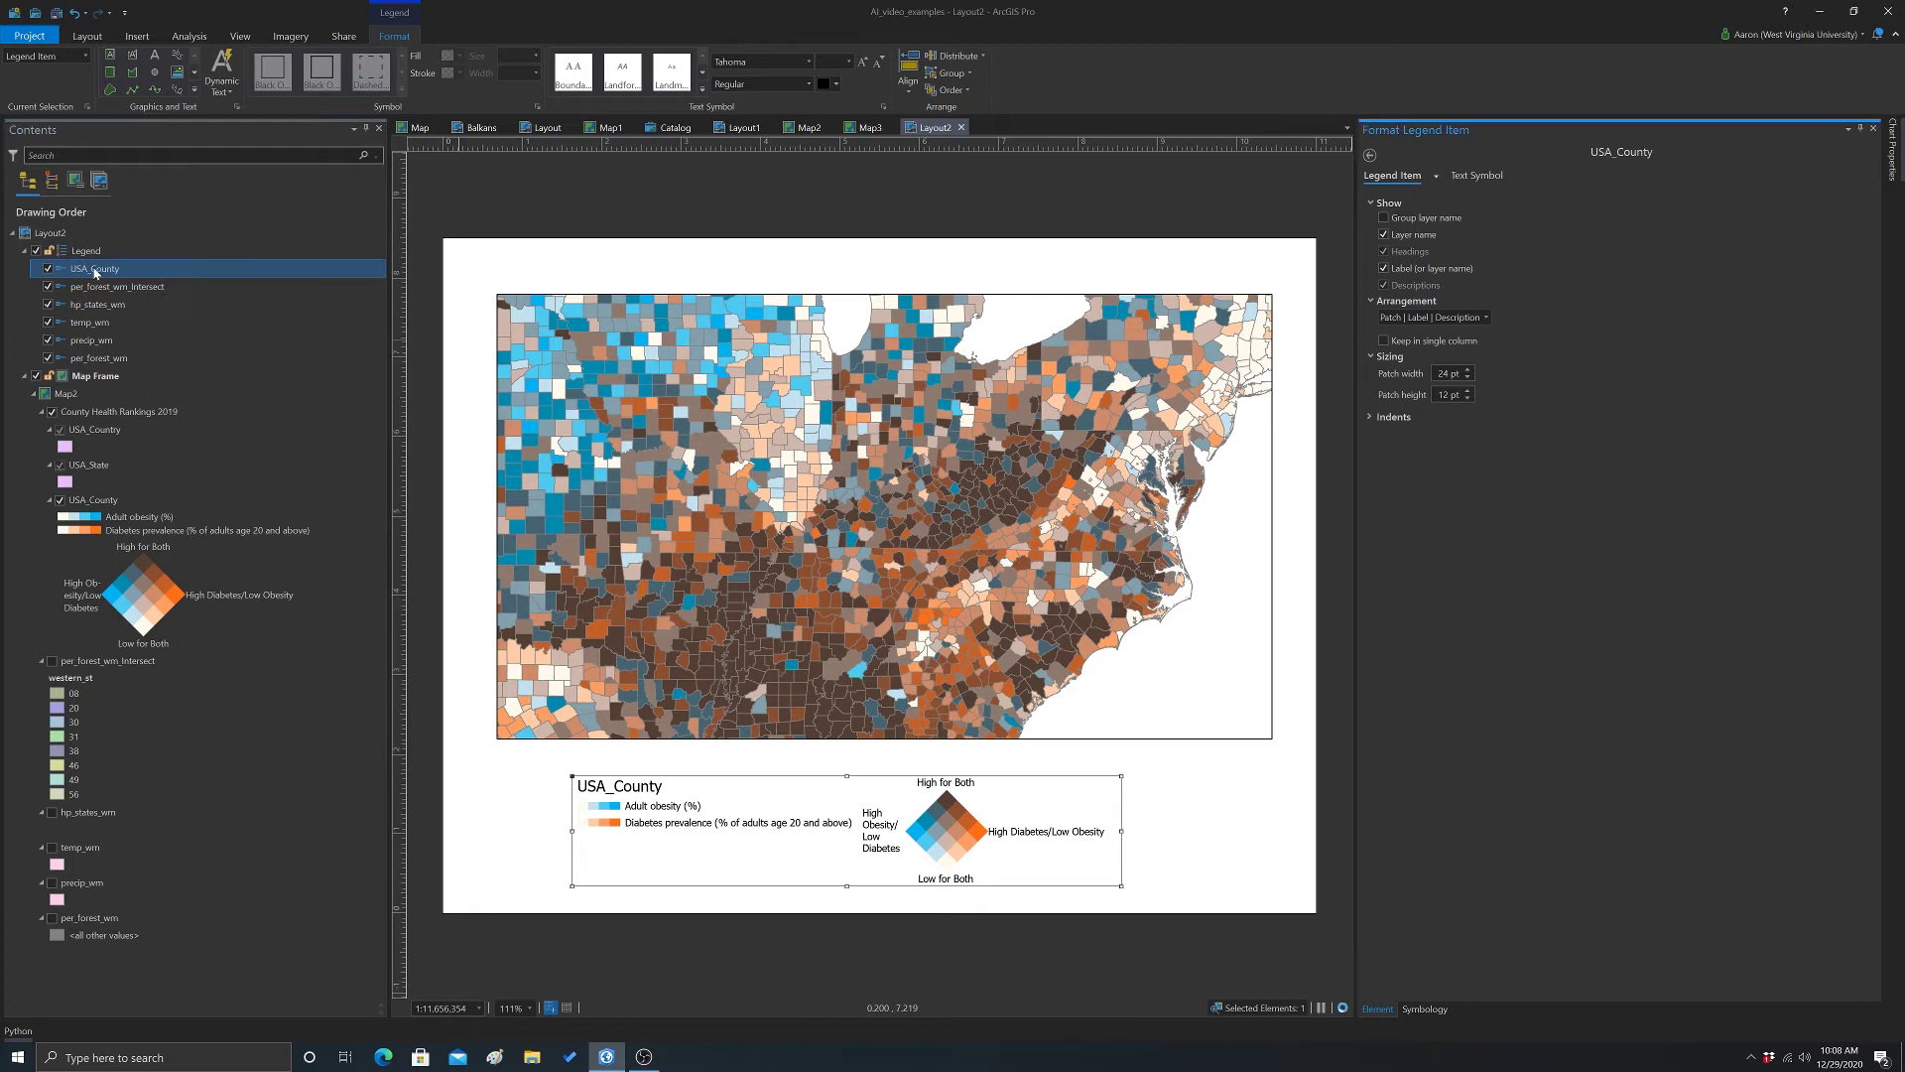
click(1384, 235)
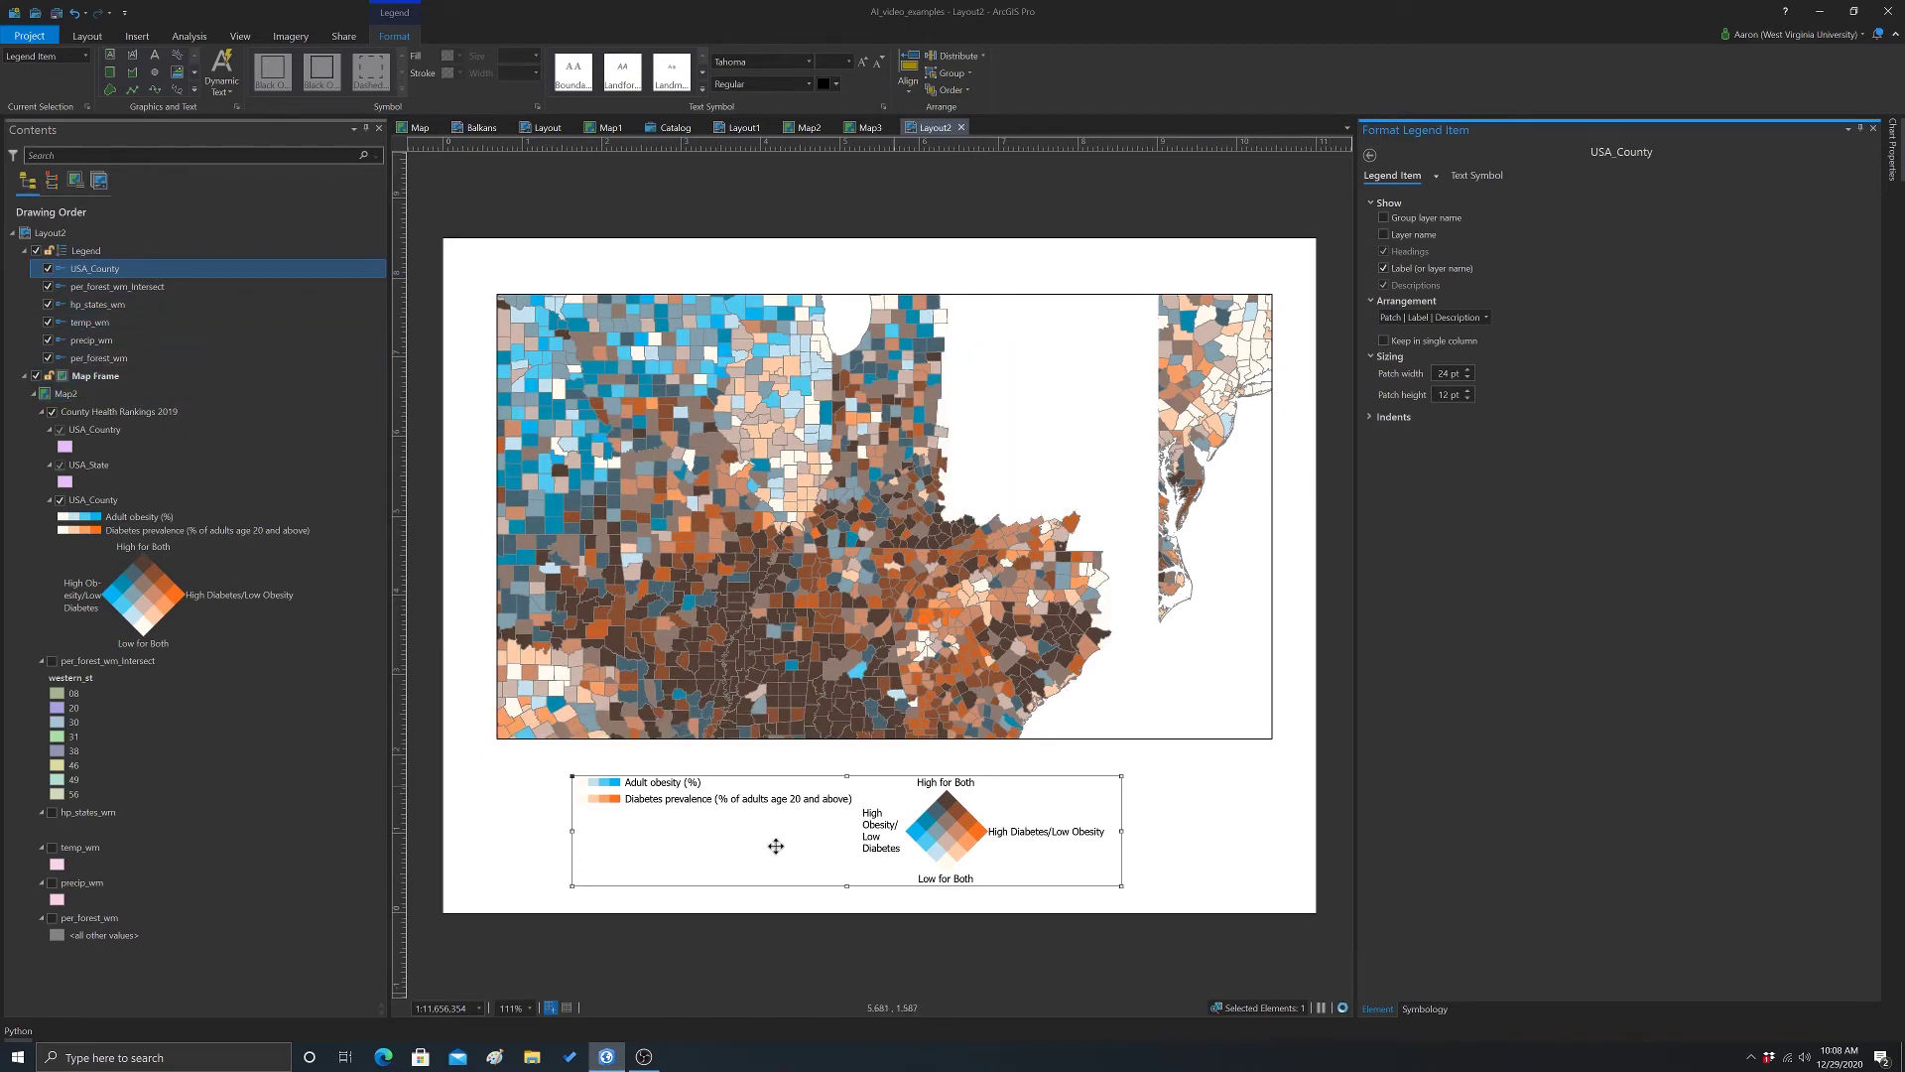
click(967, 959)
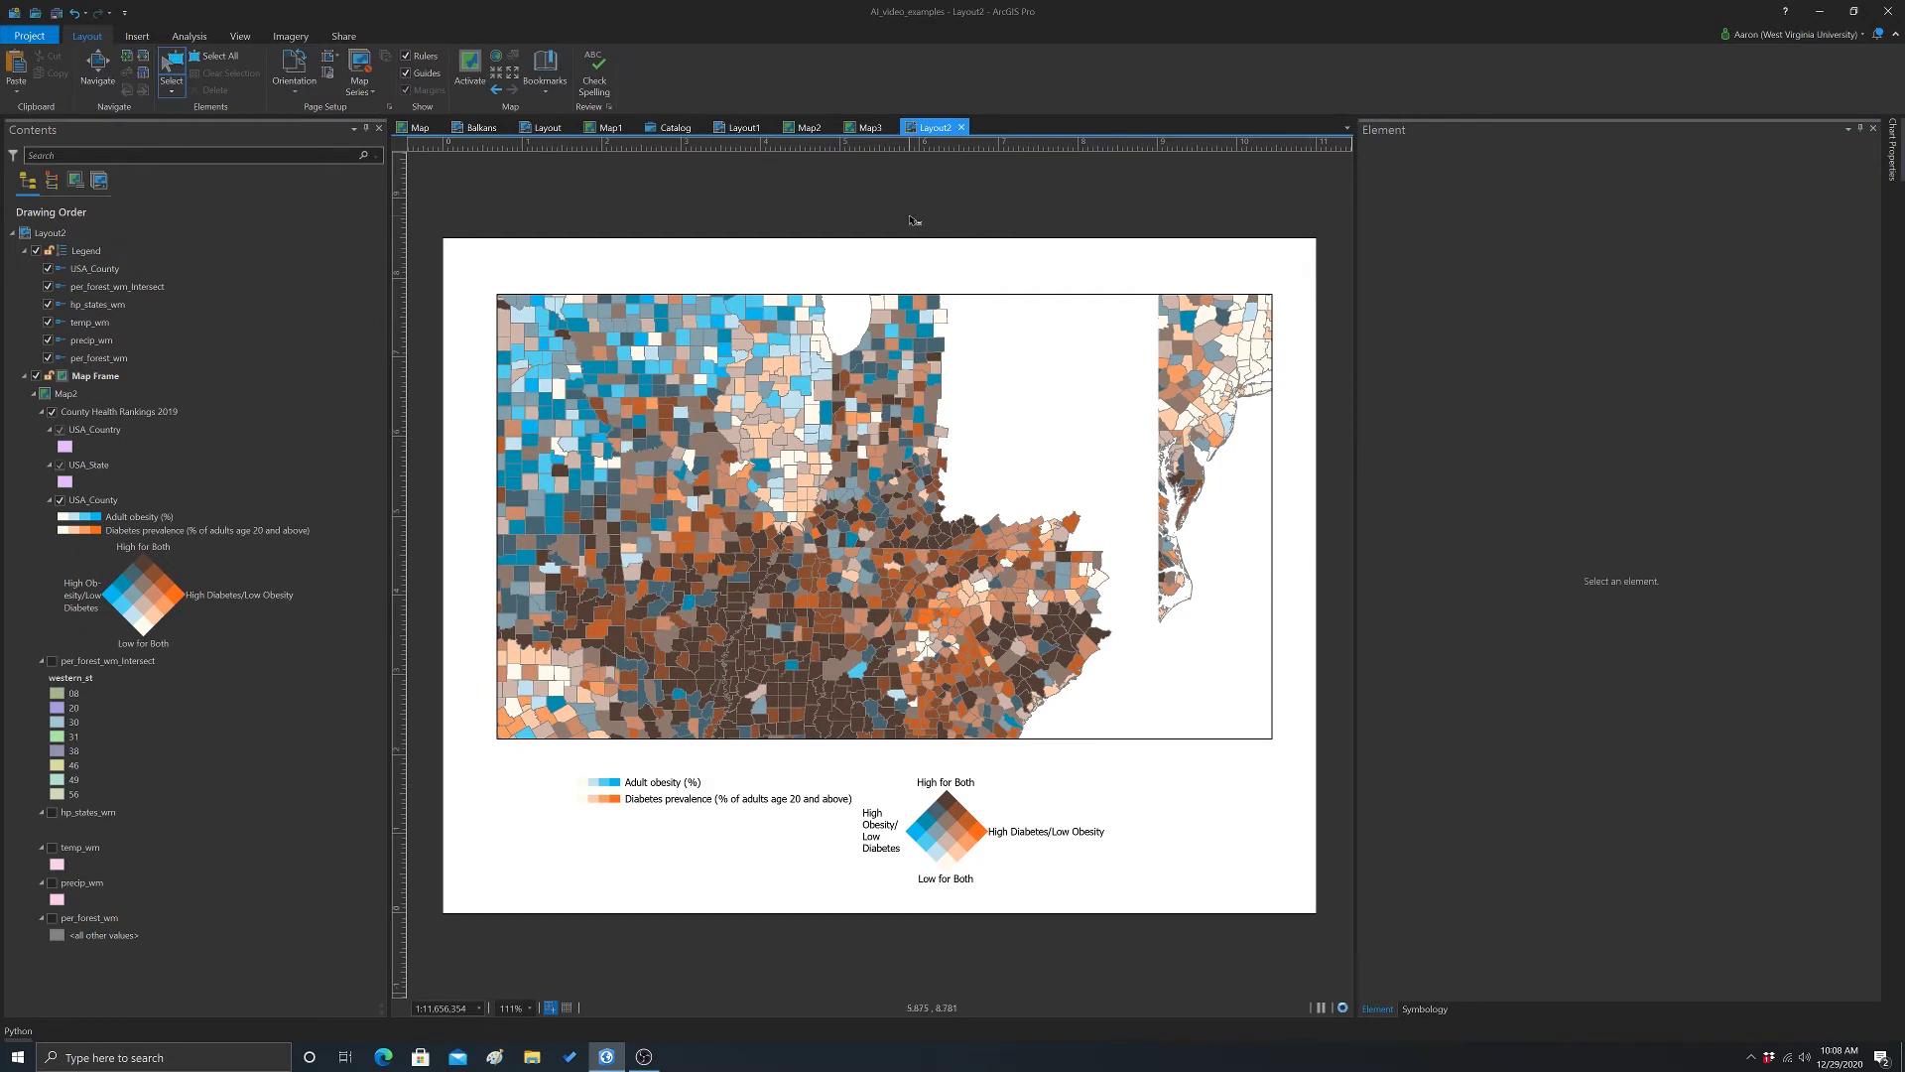
- Convert the legend to graphics and ungroup it into separate pieces
click(891, 793)
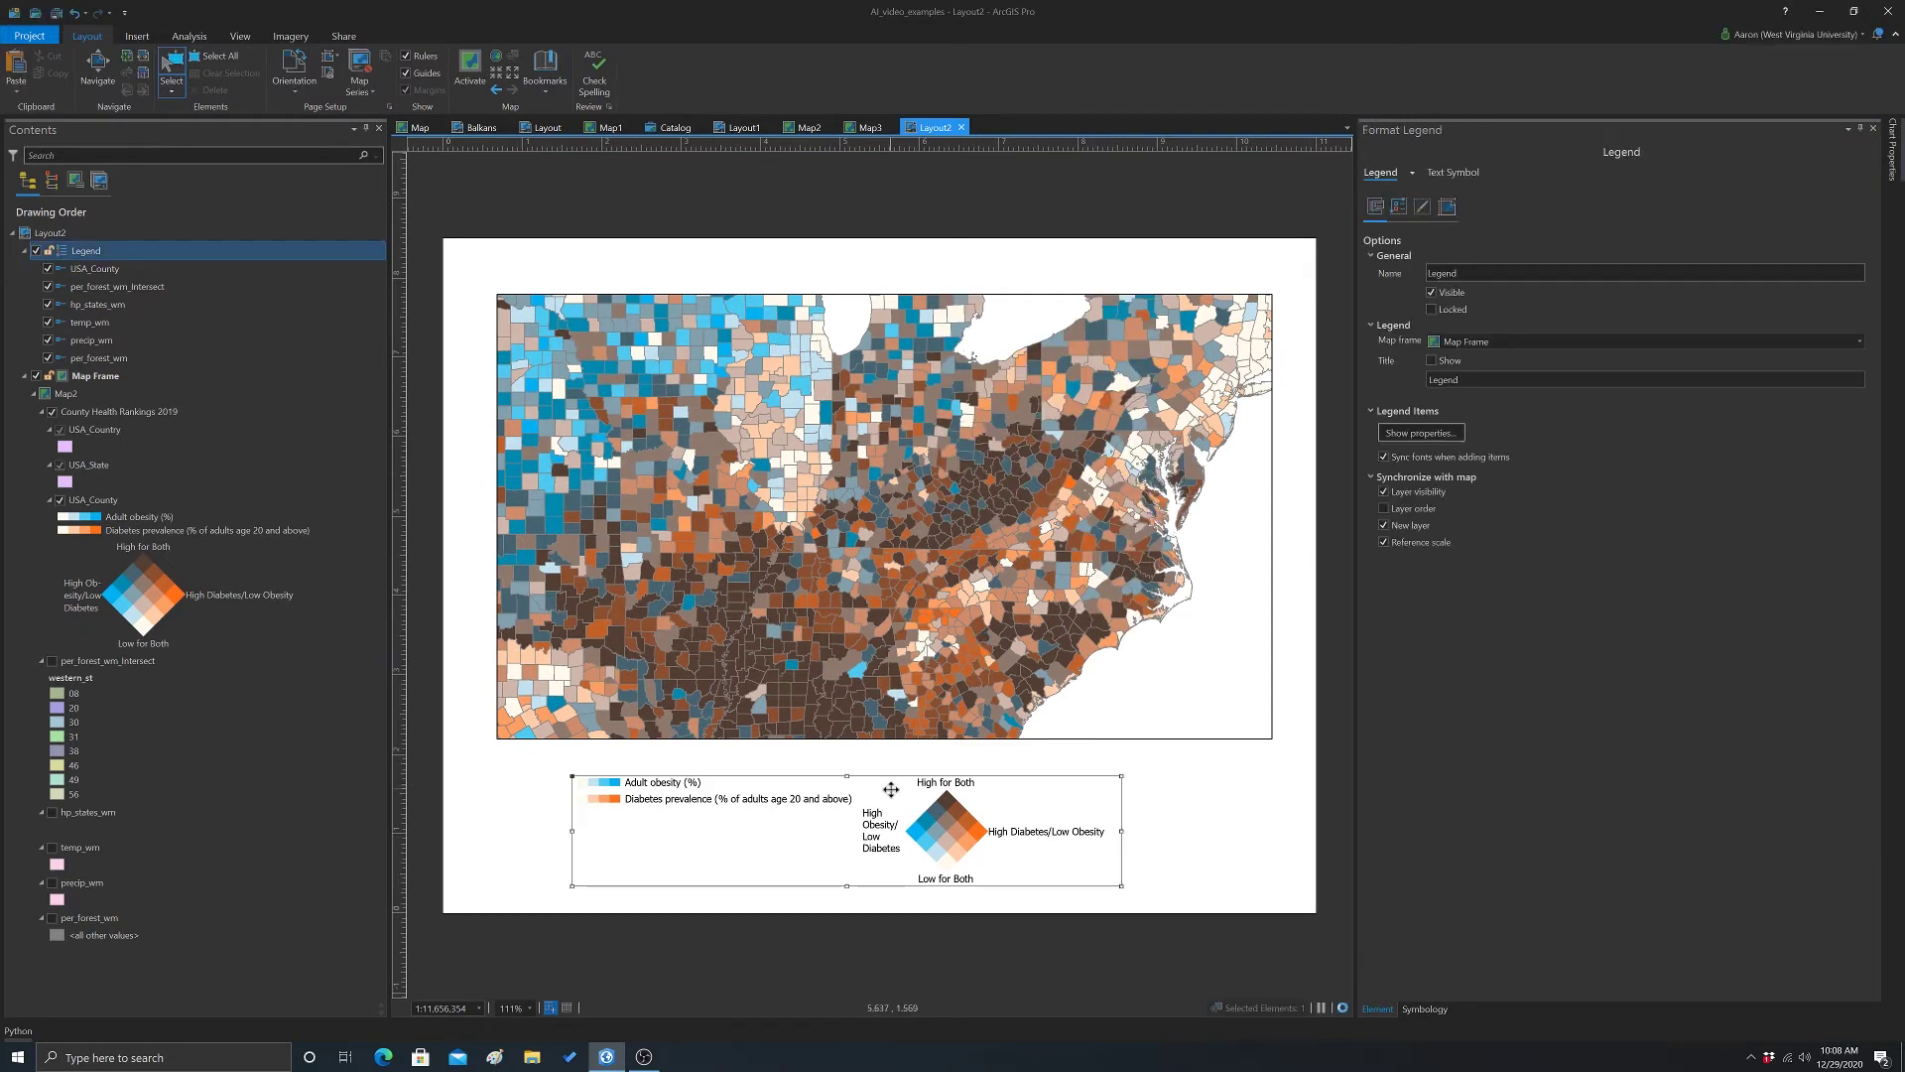
right_click(894, 799)
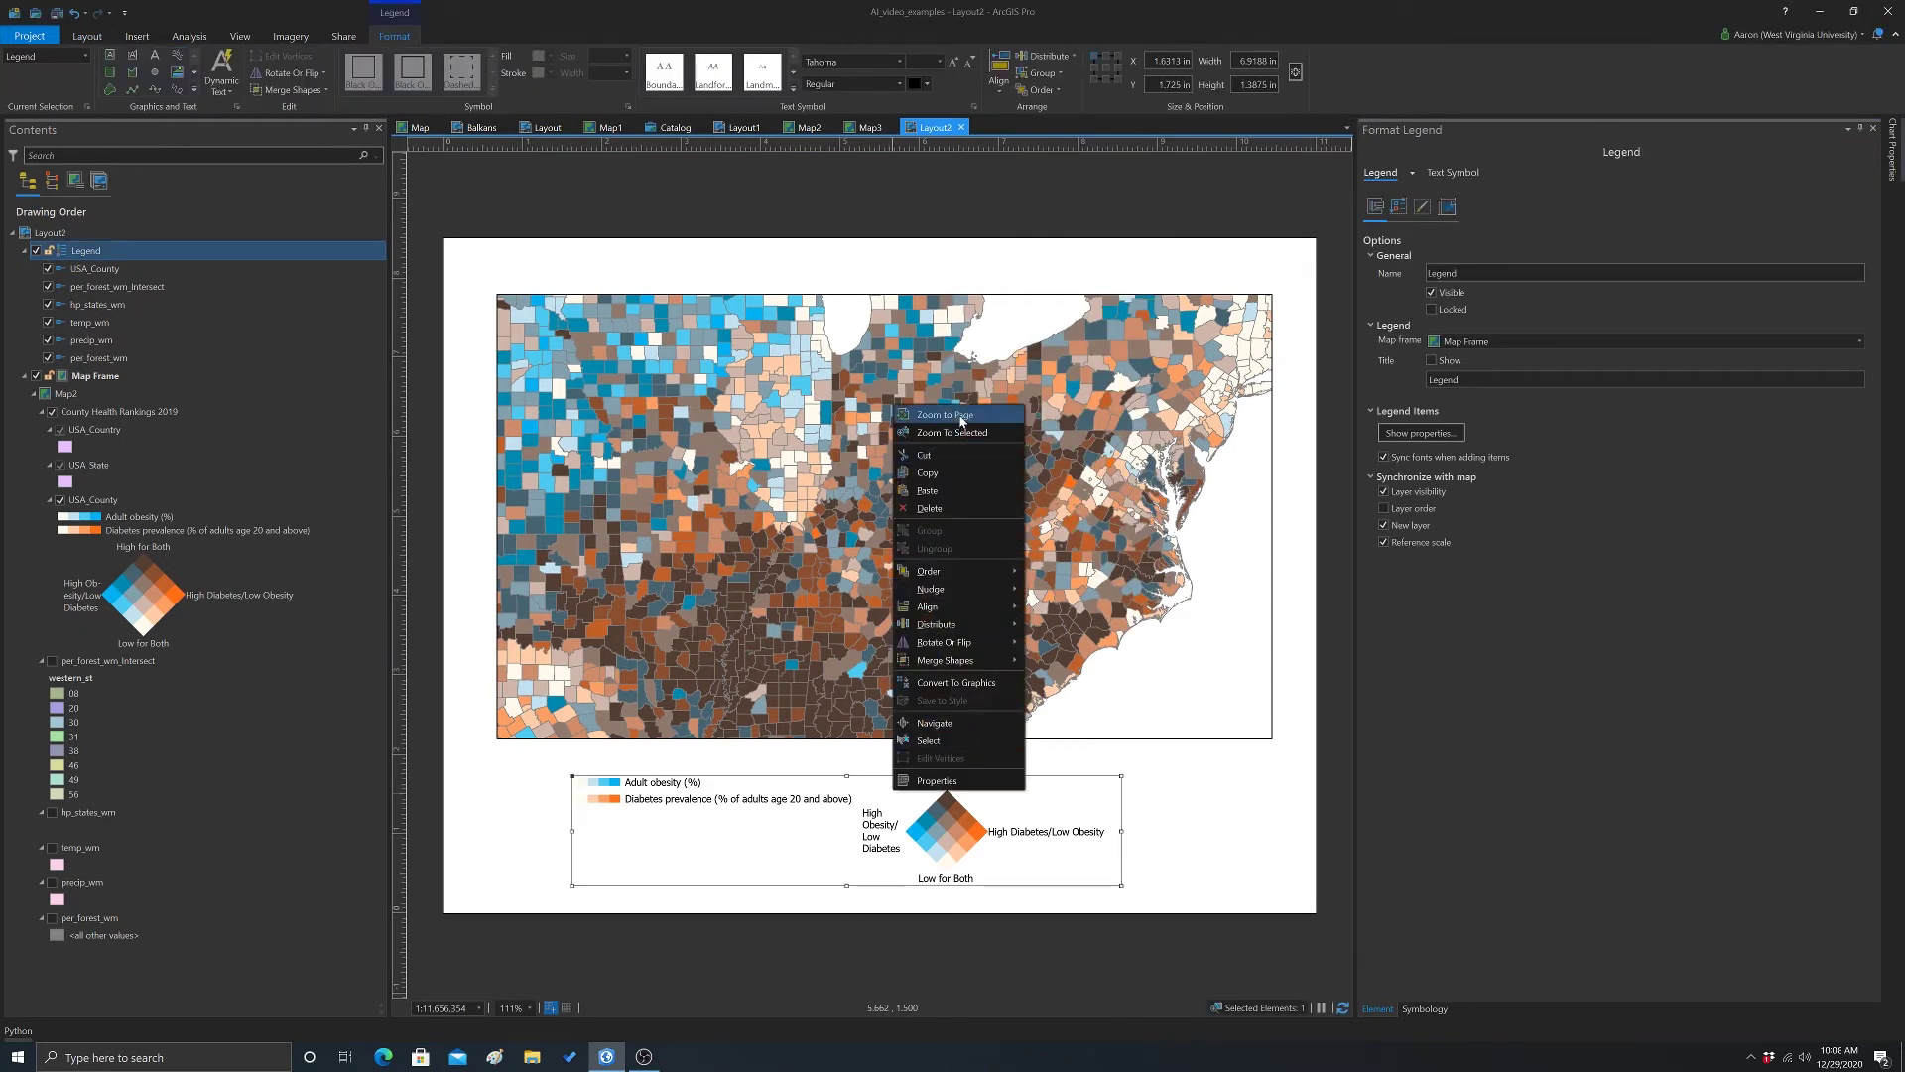
click(960, 682)
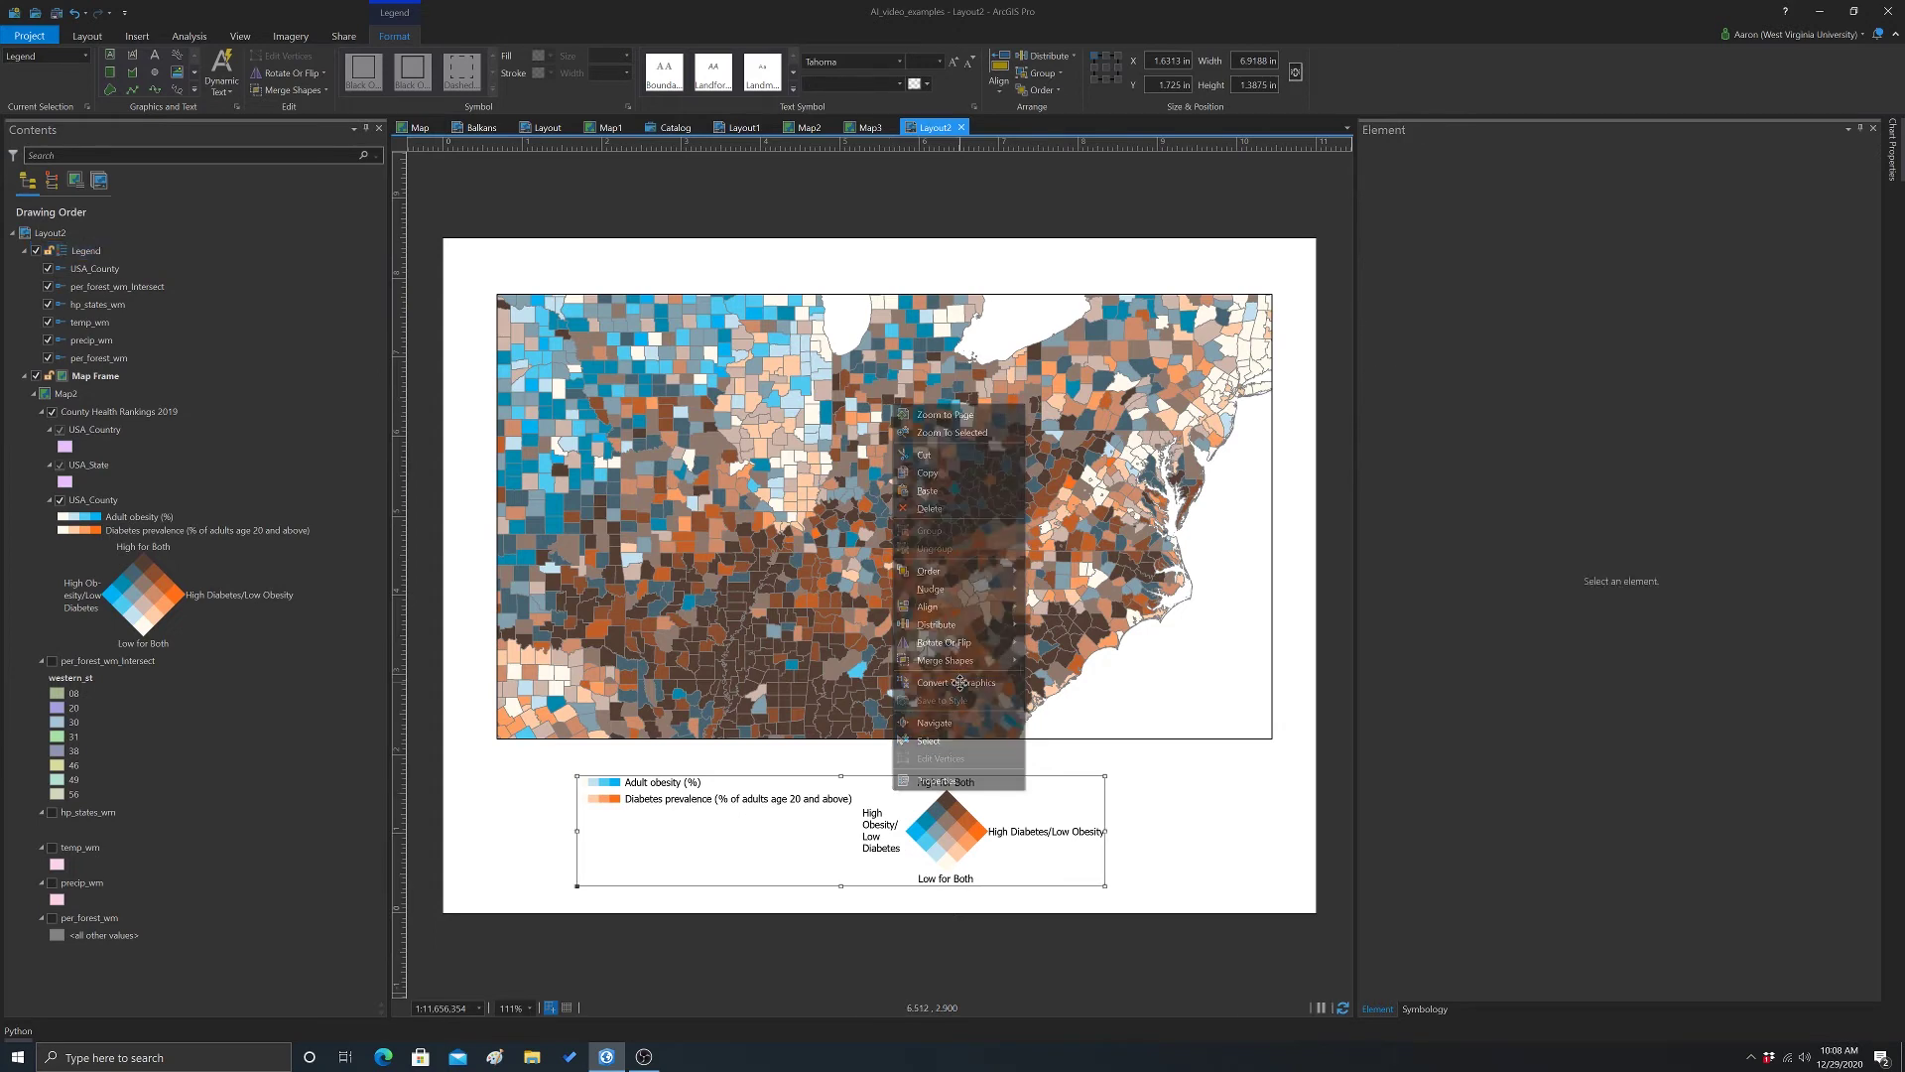
right_click(926, 820)
click(967, 577)
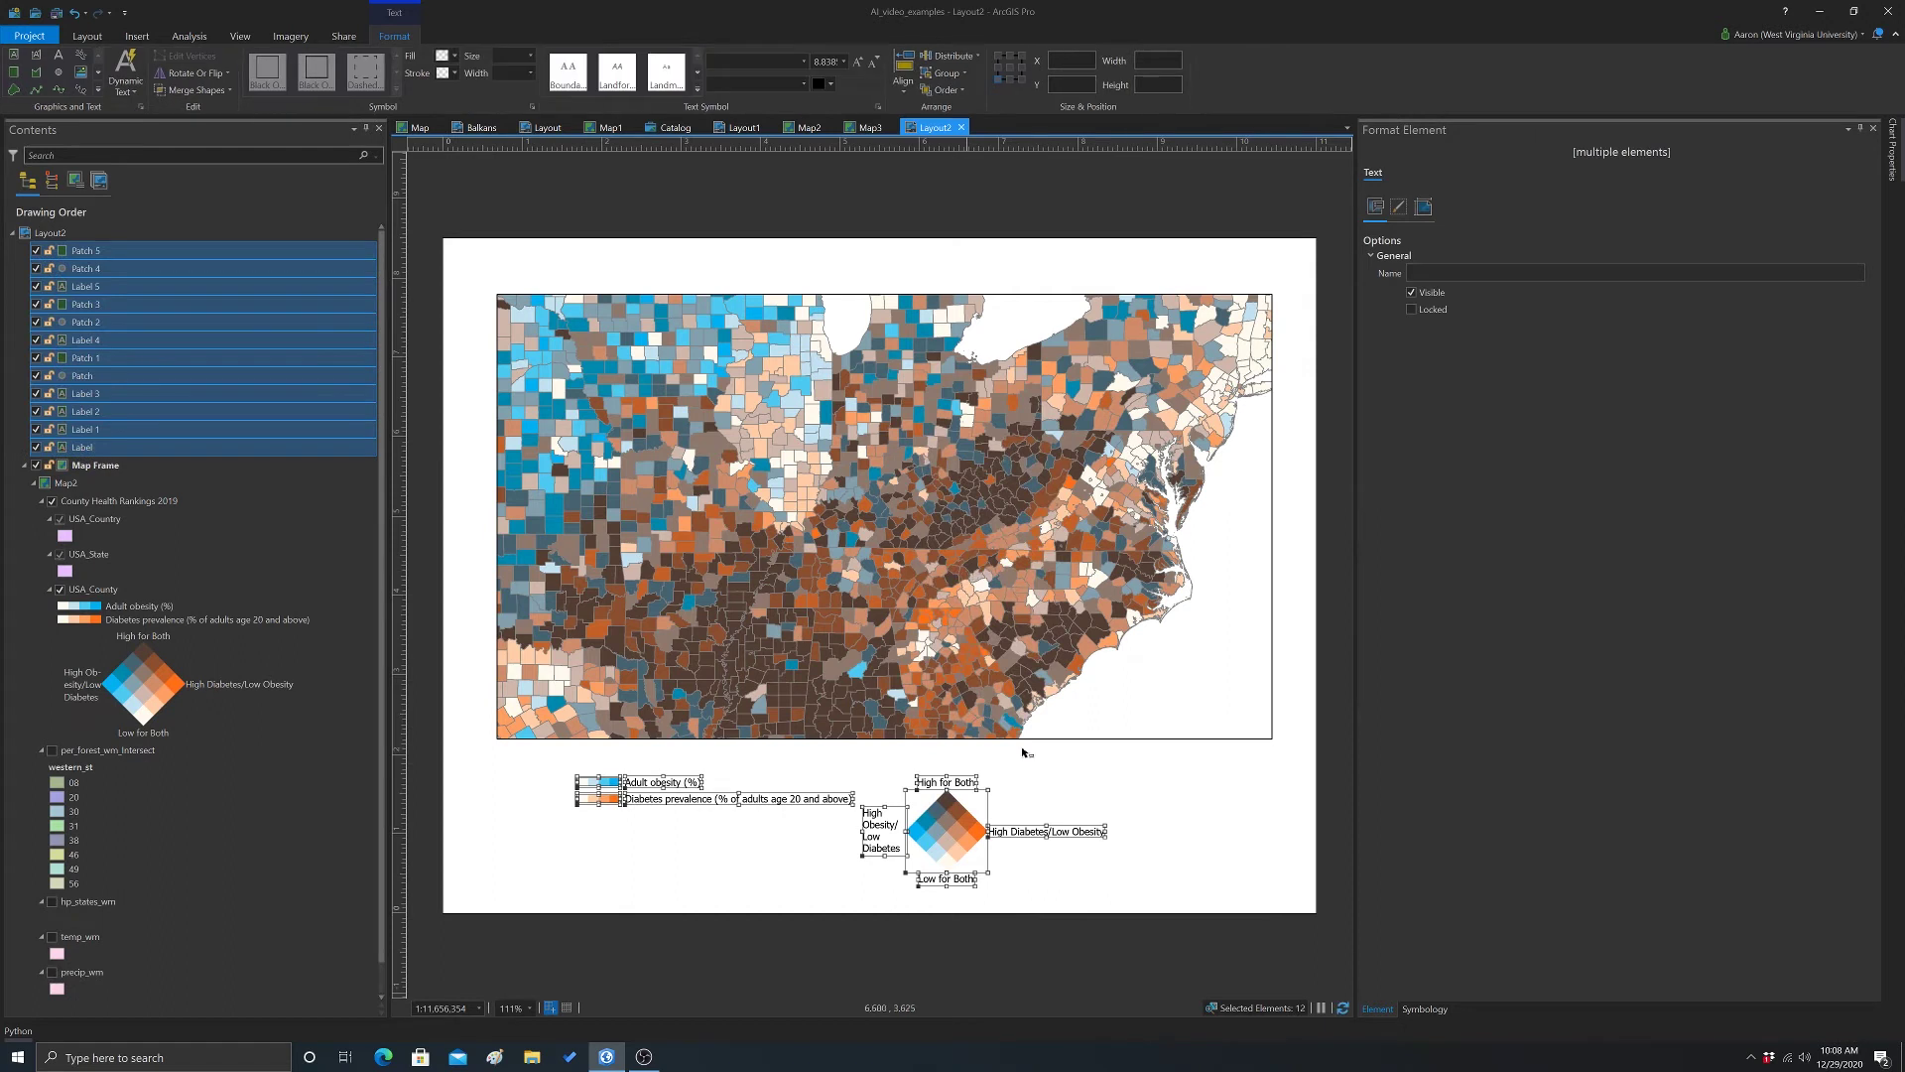
click(989, 920)
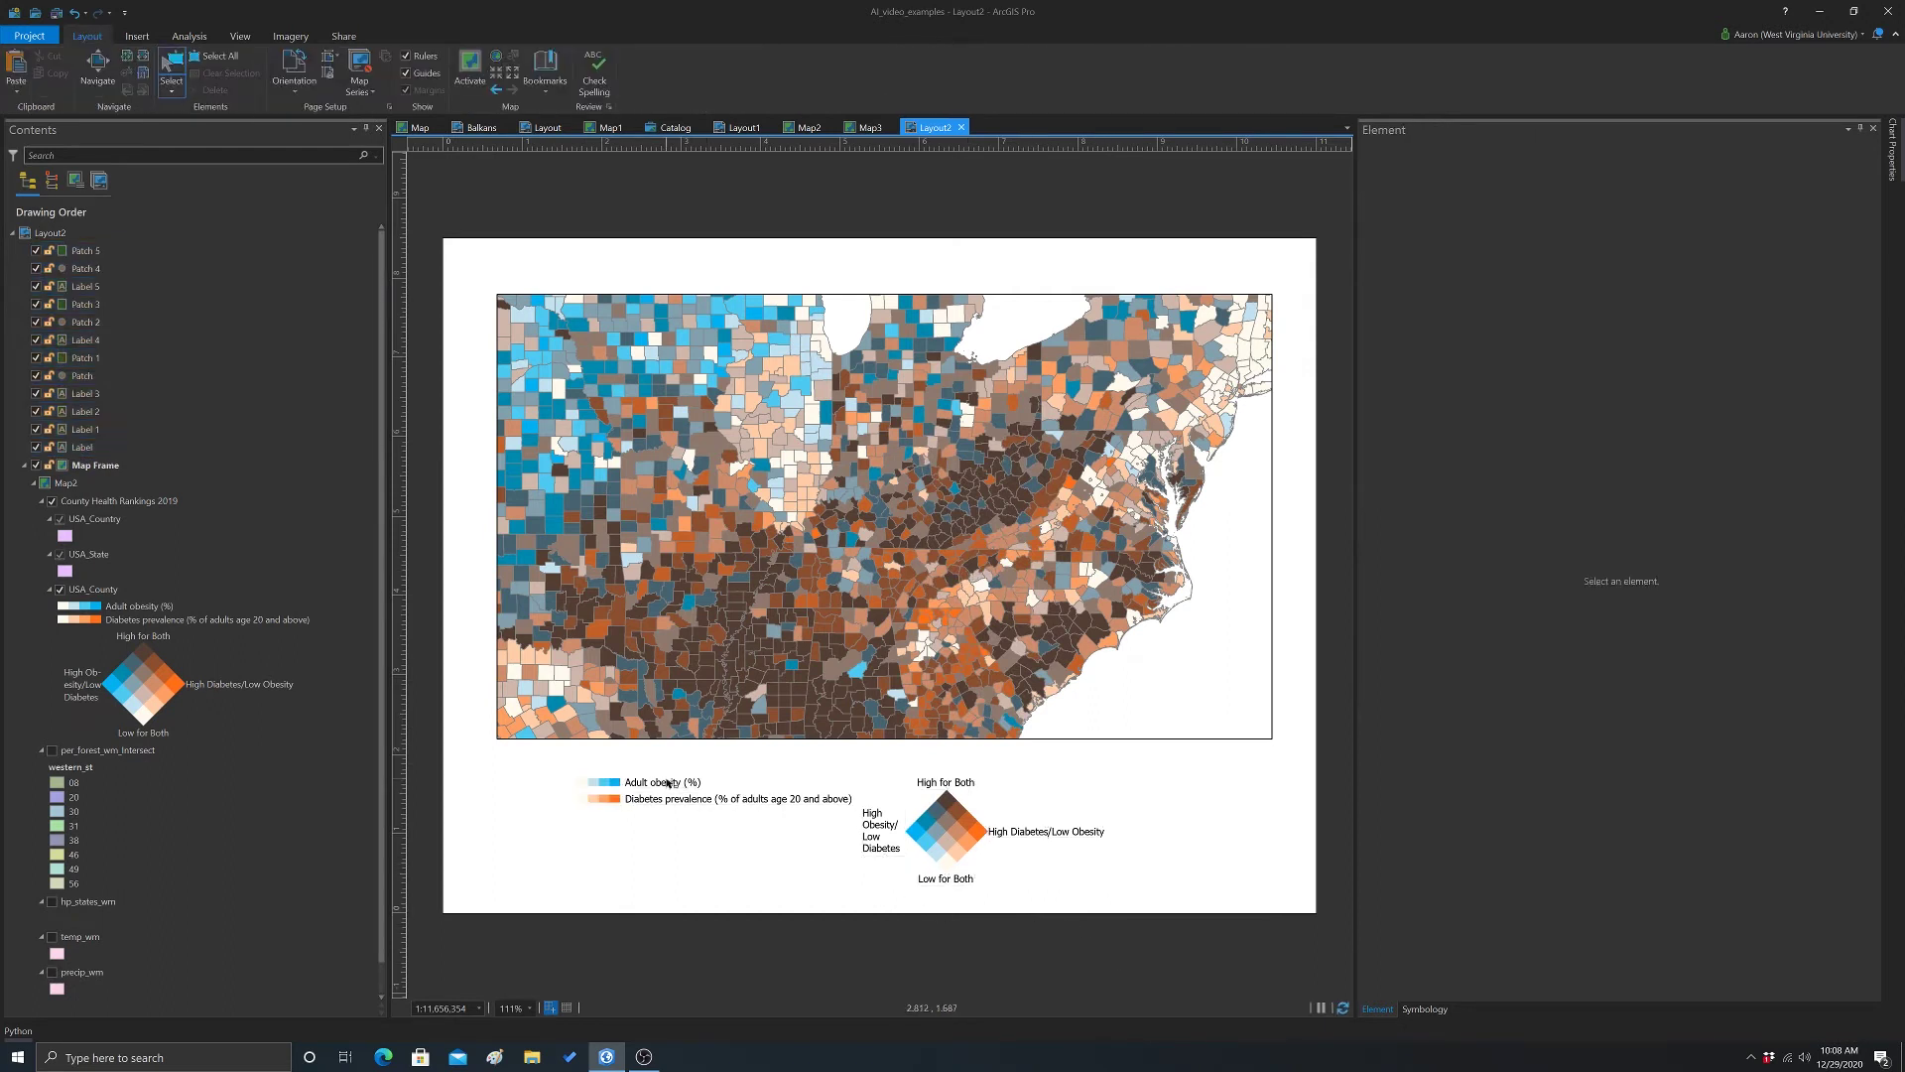
- Move the blue and orange ramp patches to the right of the diamond
click(668, 783)
click(614, 786)
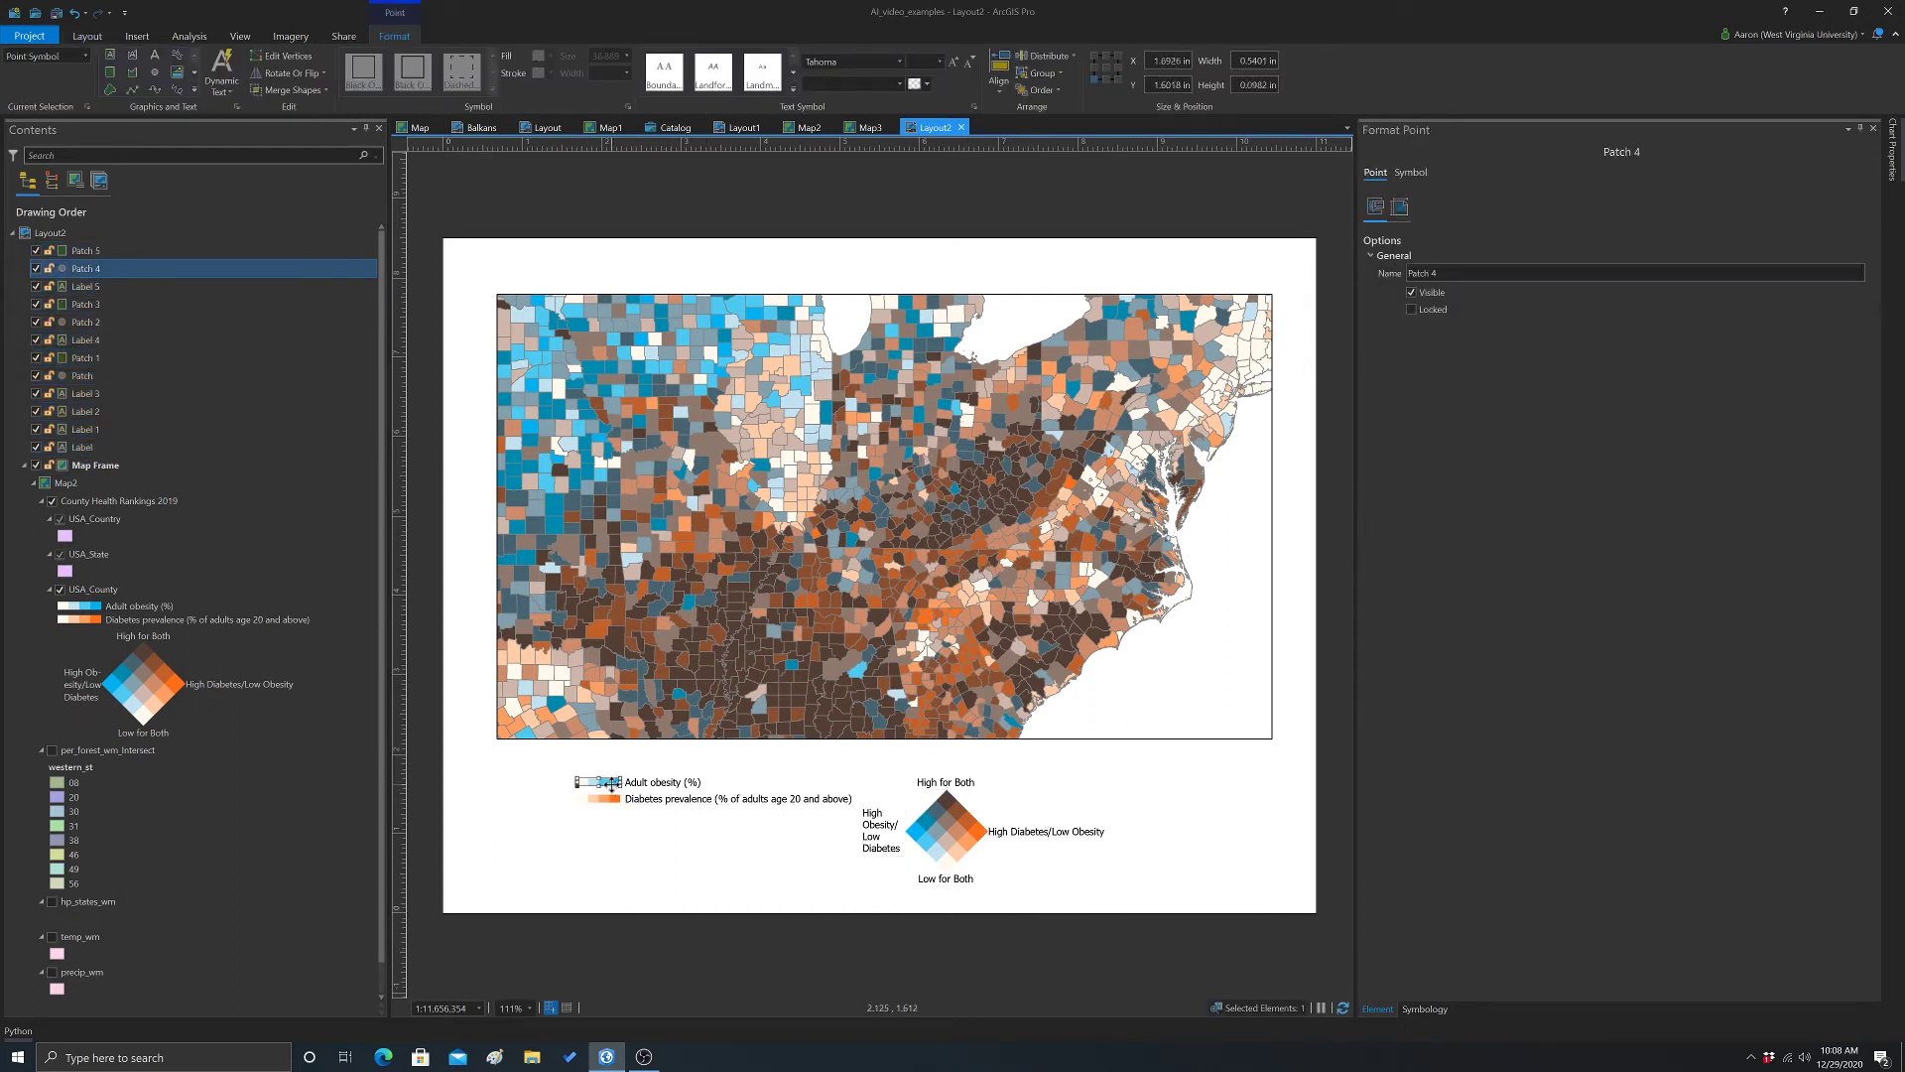
drag(1102, 776, 1102, 777)
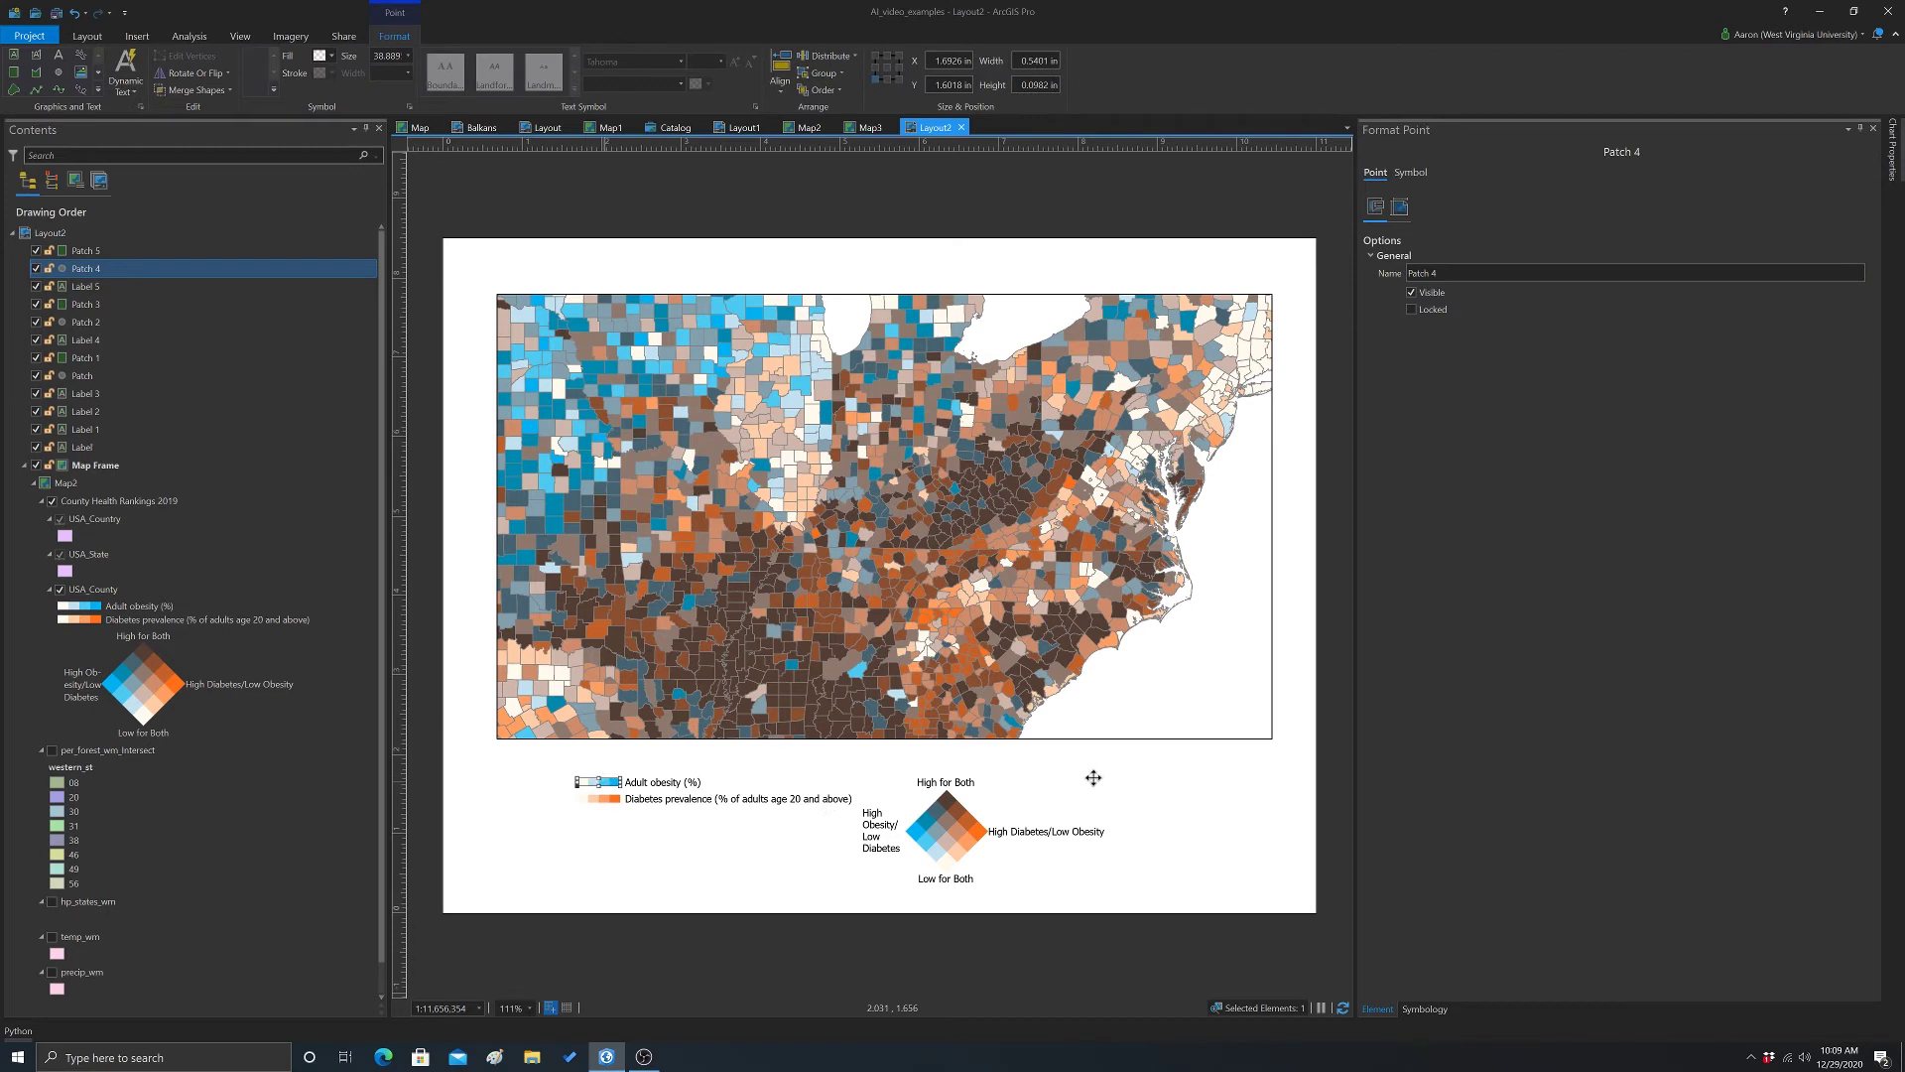
drag(602, 799, 1102, 801)
click(1155, 853)
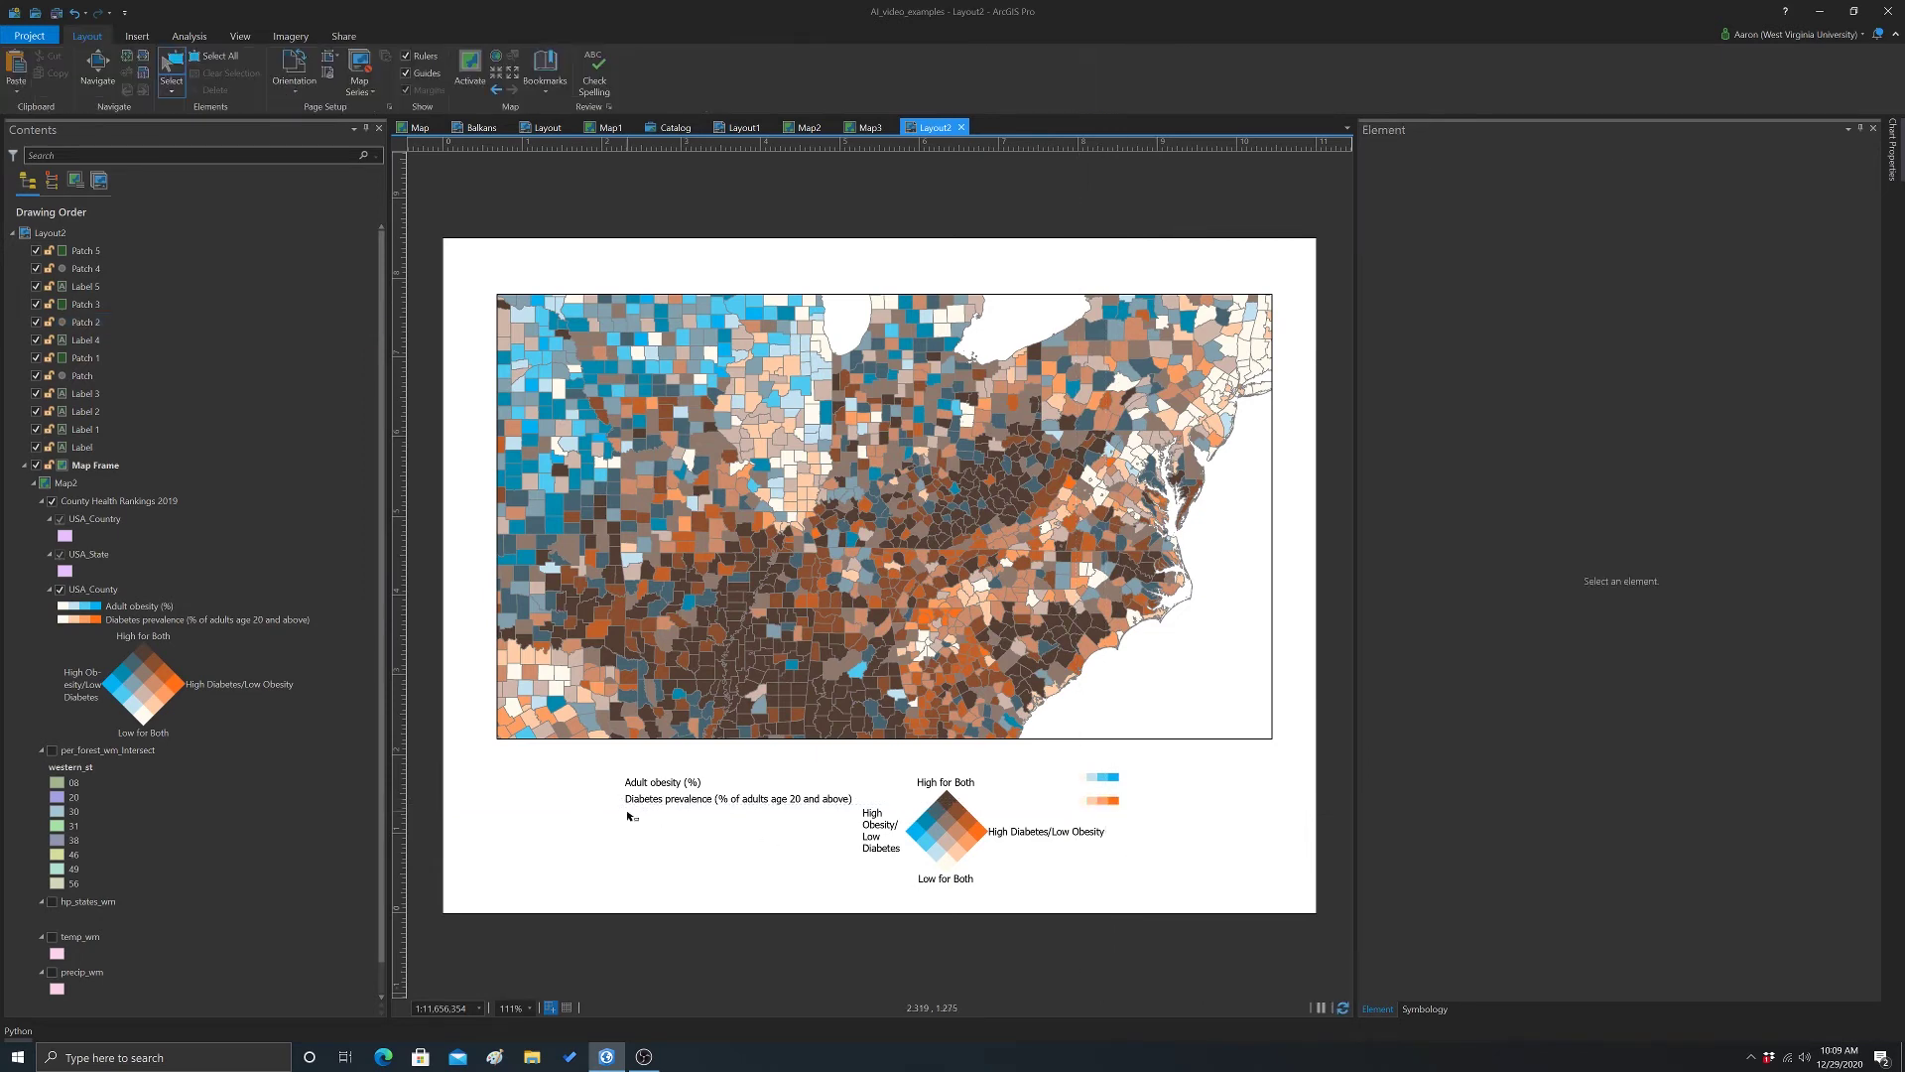
- Place both ramp labels beside their patches and delete the diabetes label's age note
click(640, 806)
drag(640, 806, 1142, 800)
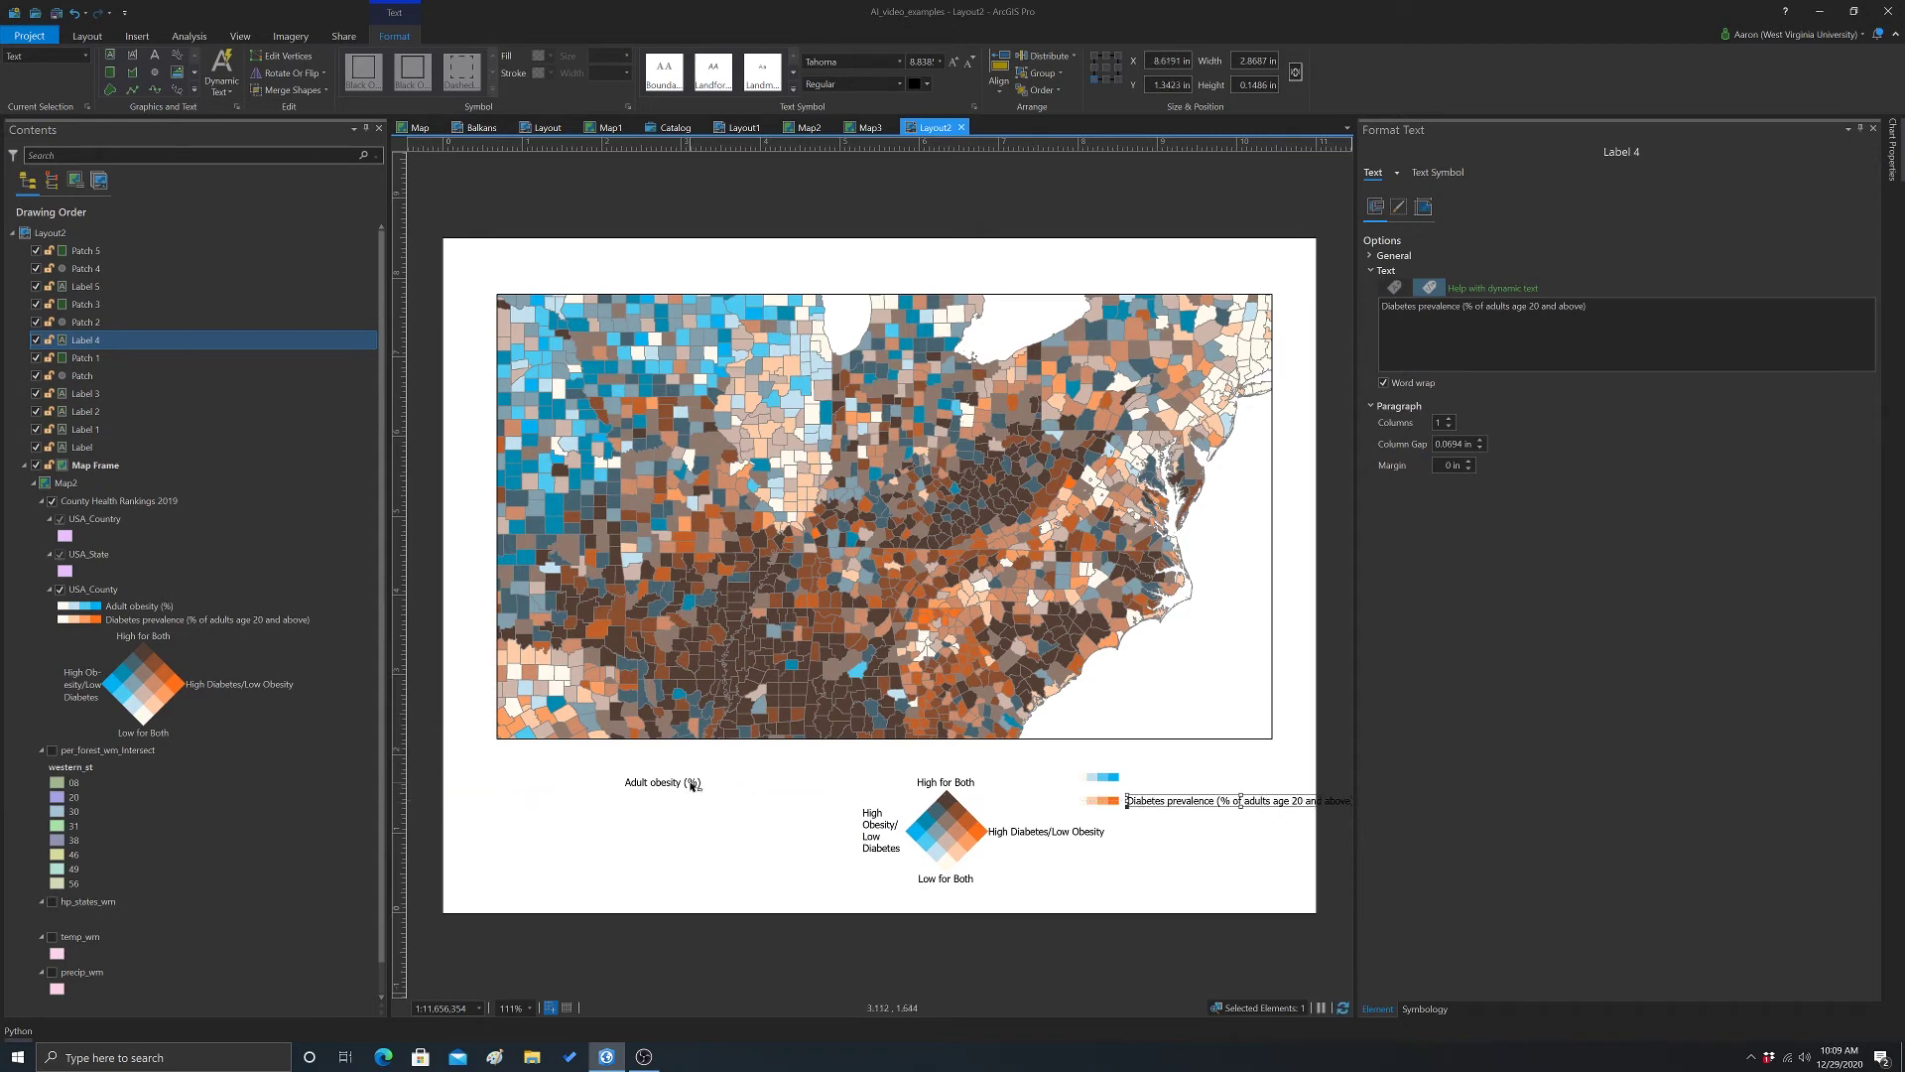
drag(691, 785, 1174, 779)
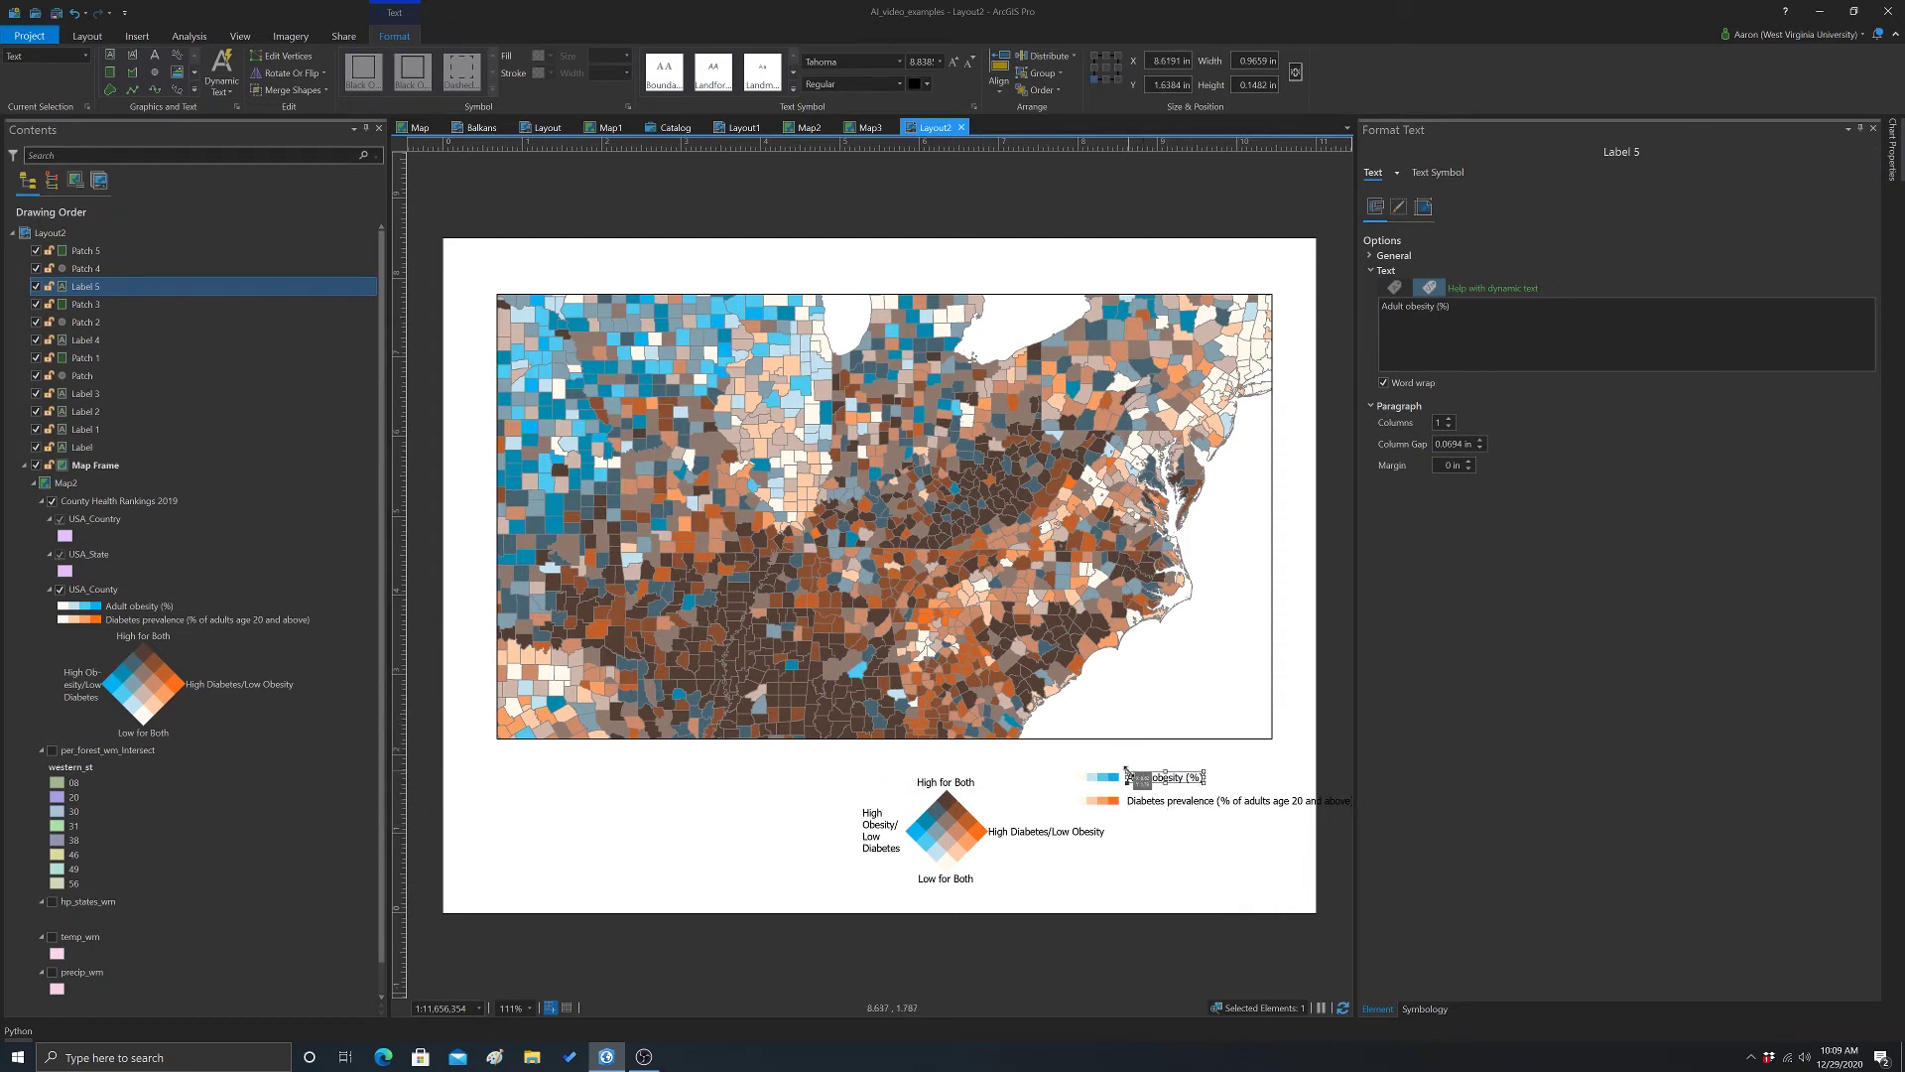
click(1220, 805)
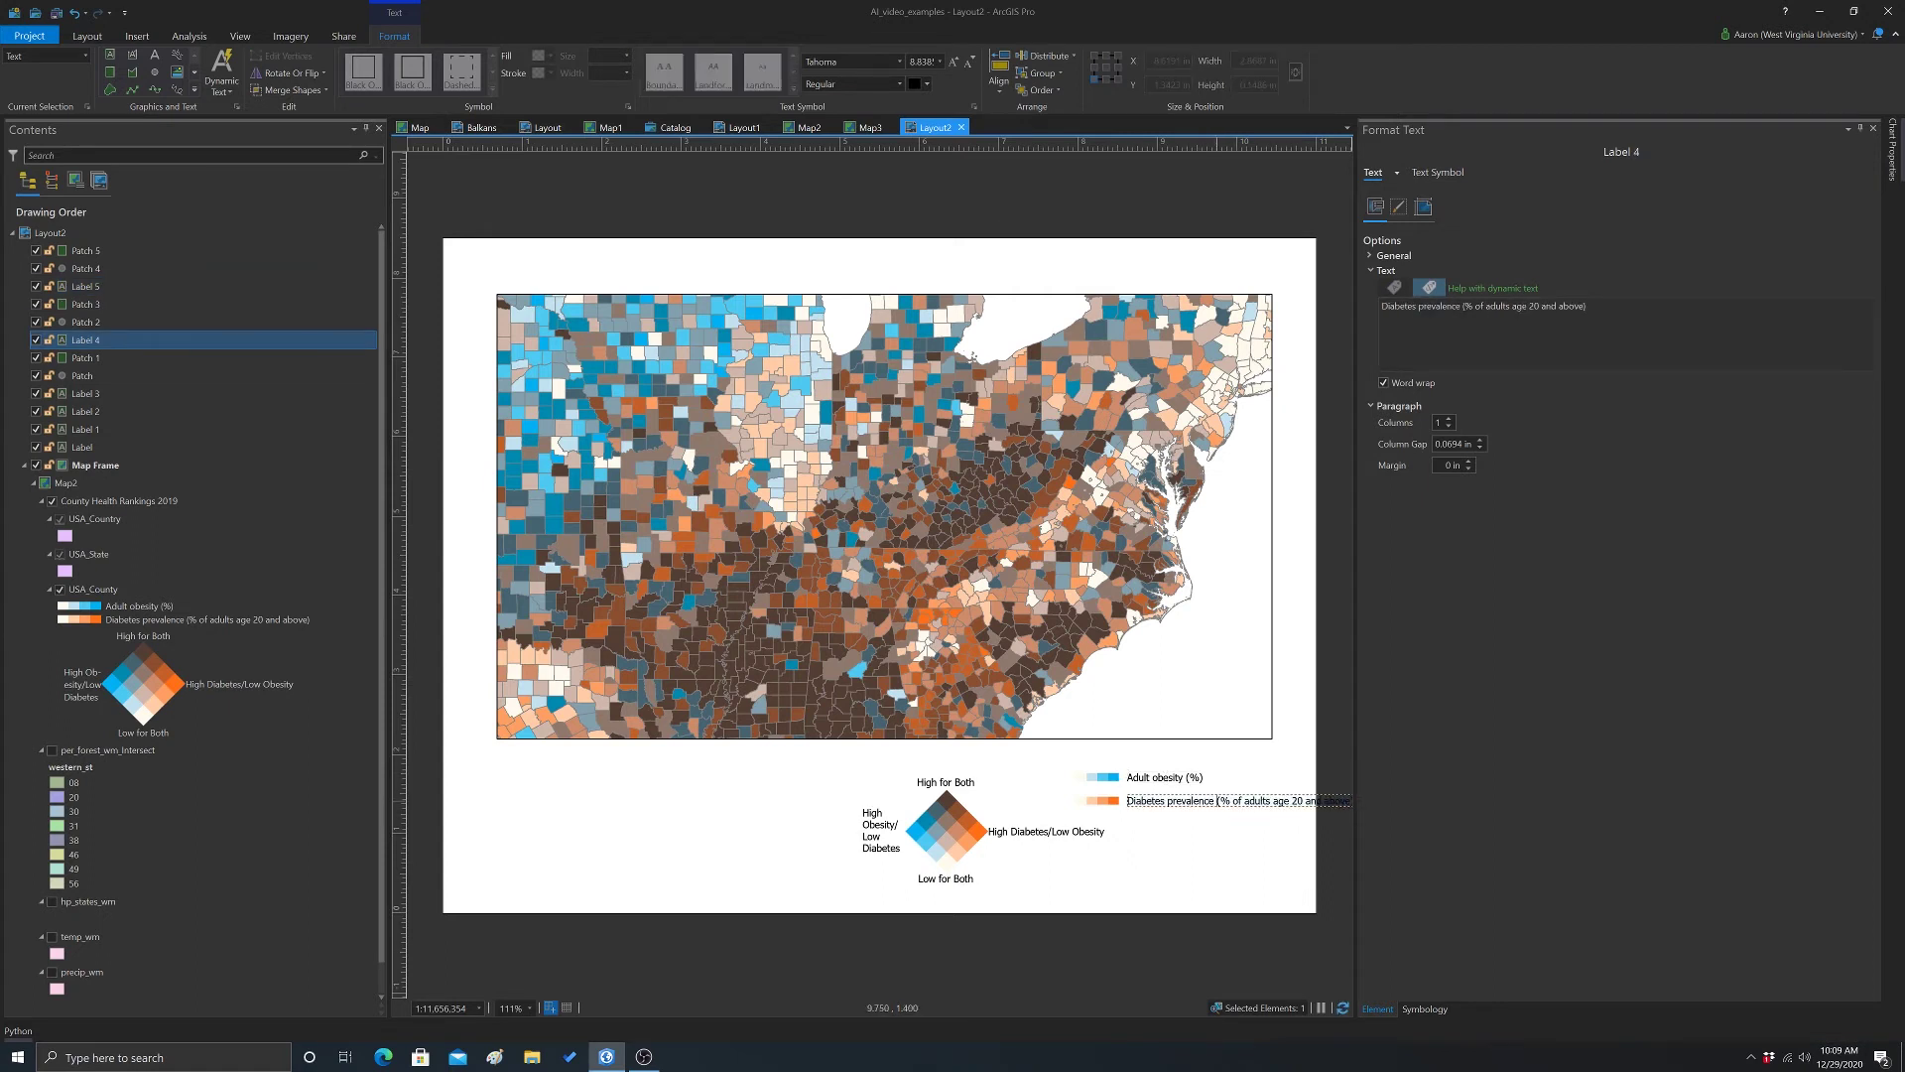
drag(1217, 800, 1364, 810)
key(Delete)
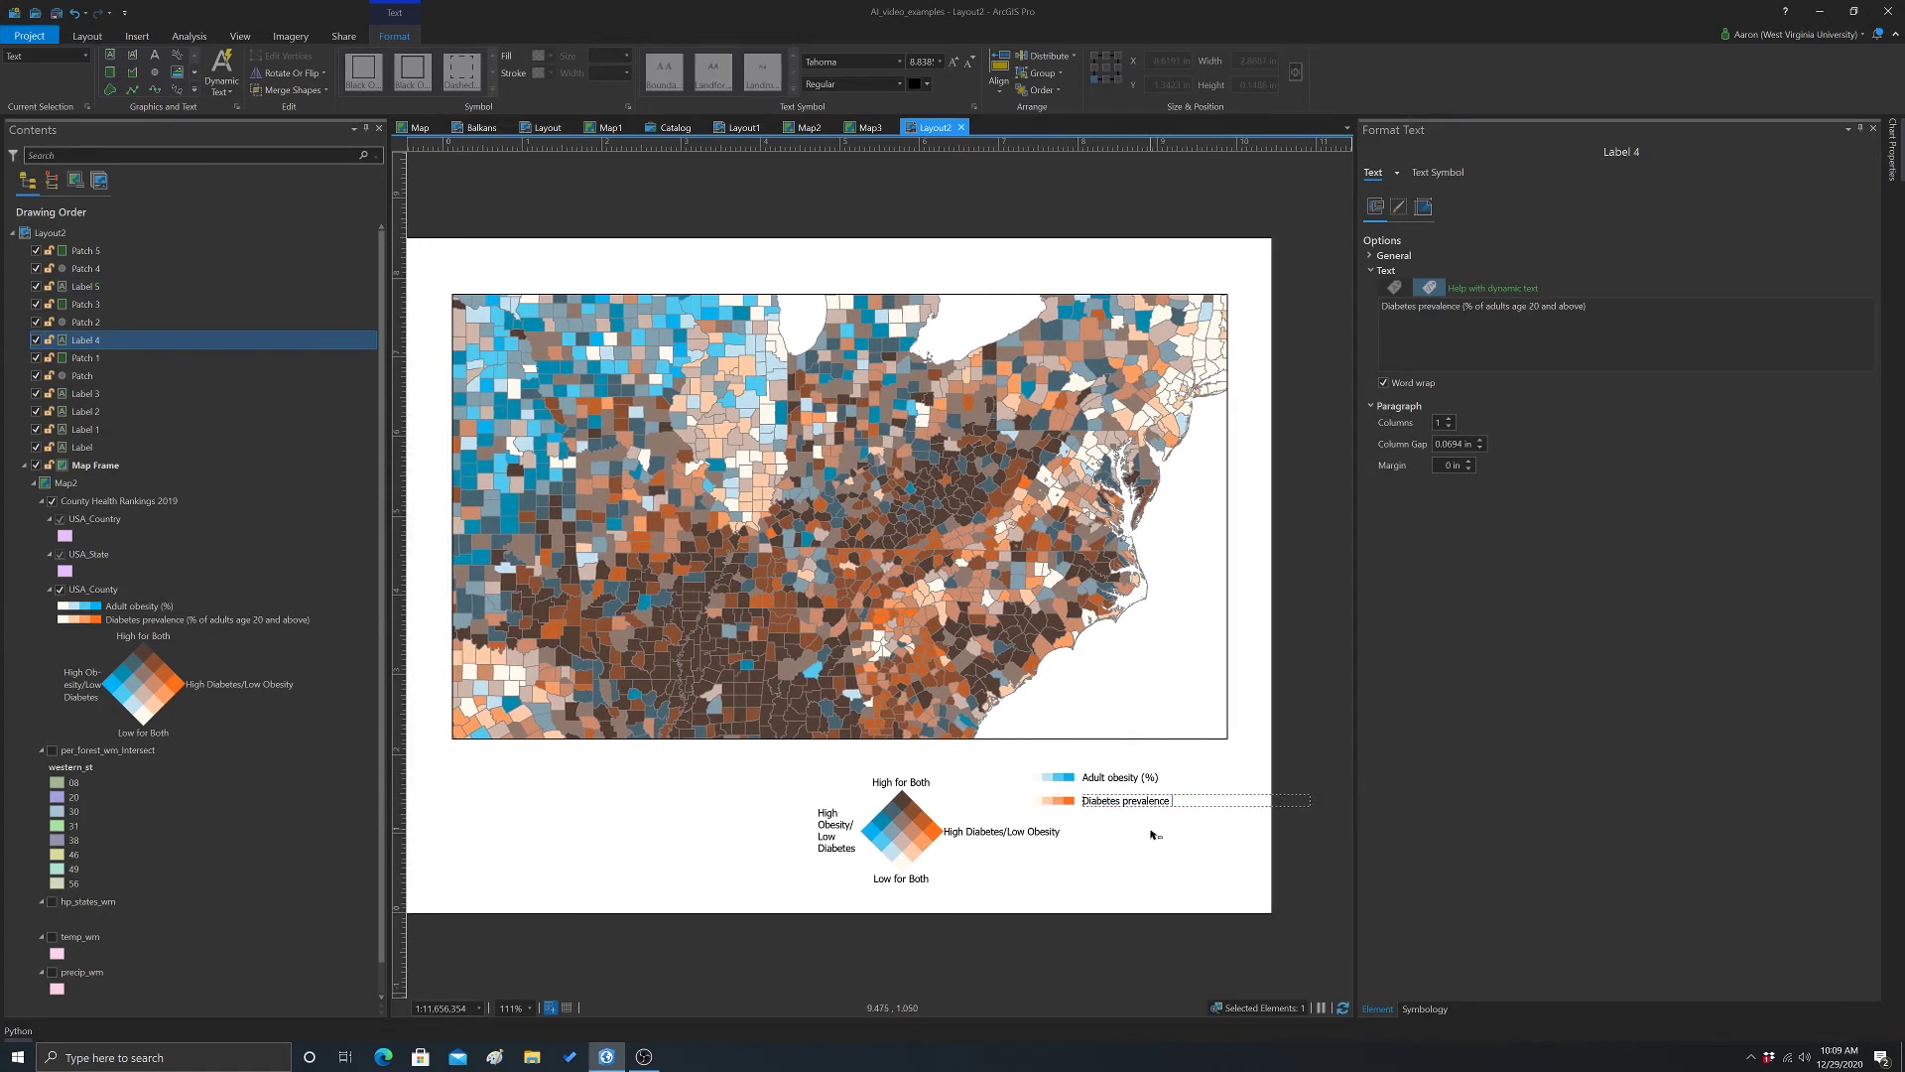
click(1141, 840)
- Retype the obesity label as "Adult Obesity (%)" and widen its text box
double_click(1105, 781)
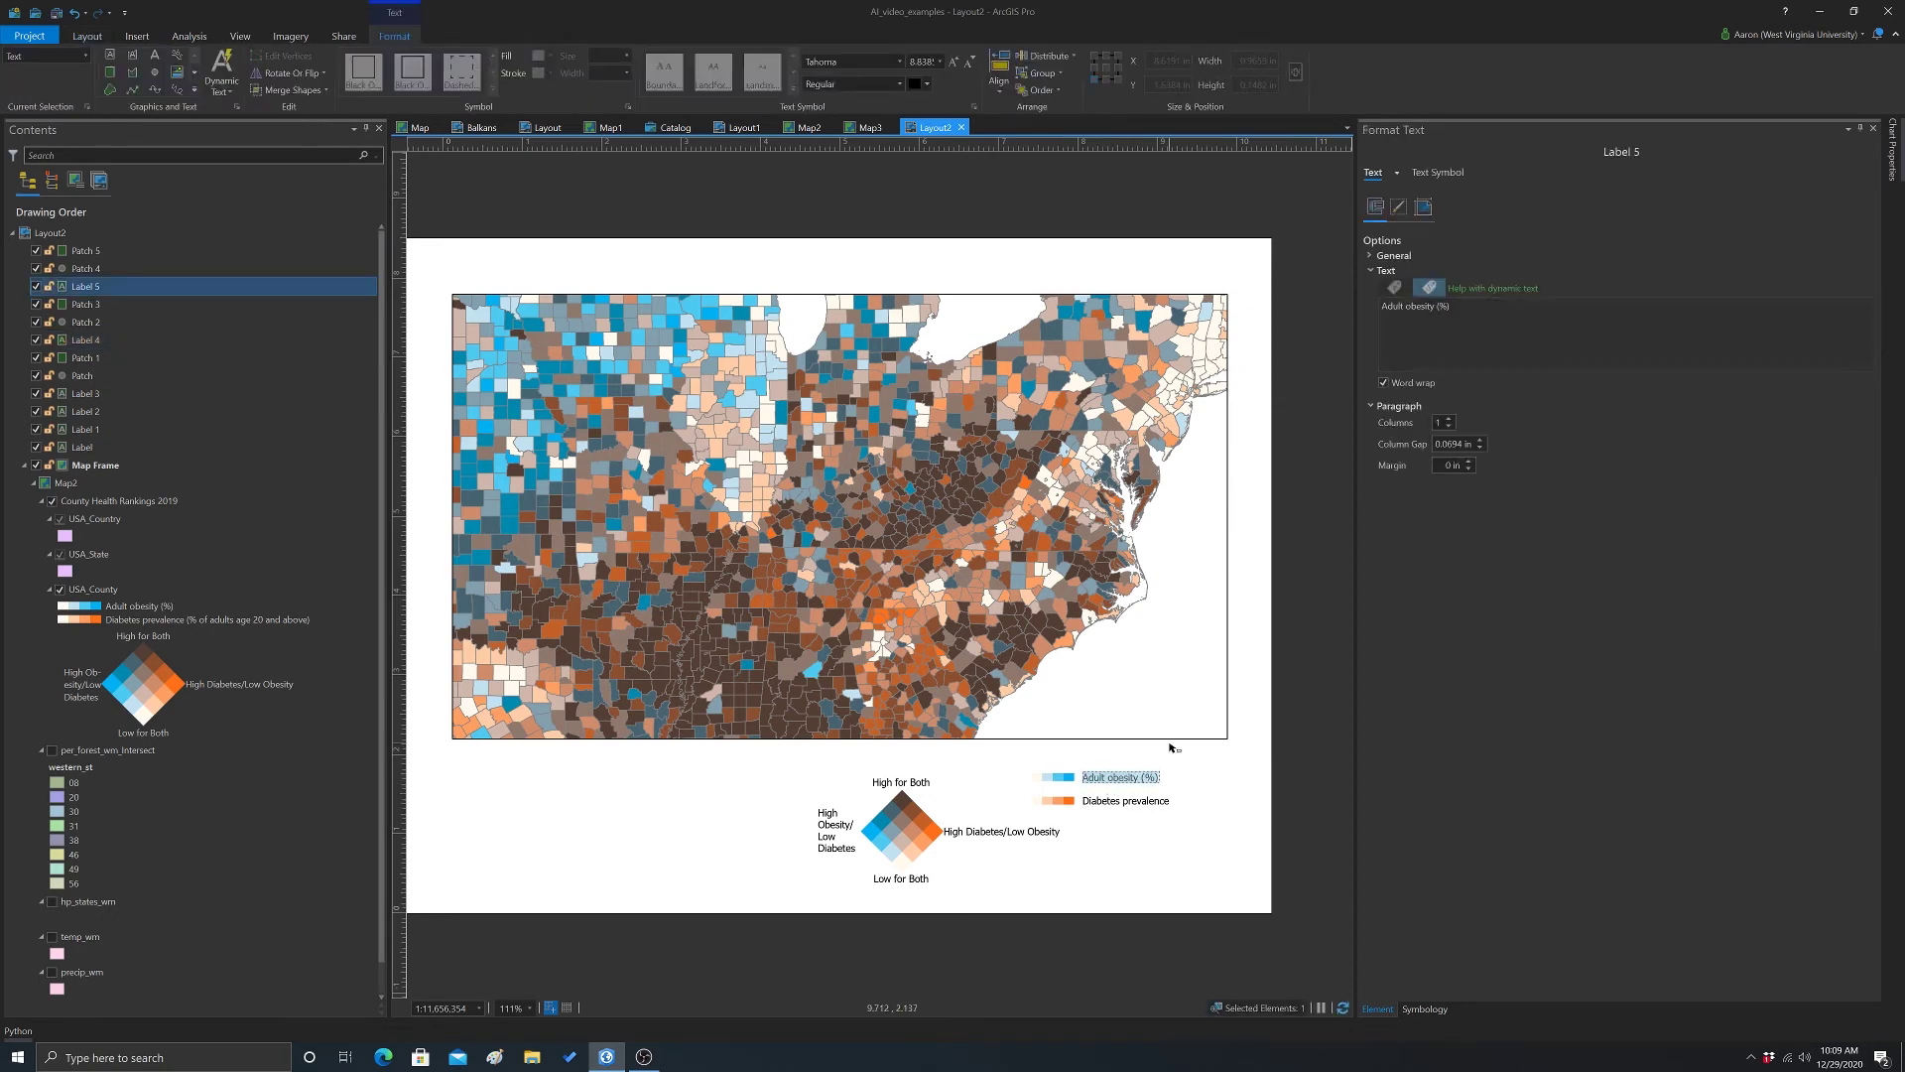
key(End)
key(BackSpace)
key(BackSpace)
key(BackSpace)
key(BackSpace)
key(BackSpace)
key(BackSpace)
key(BackSpace)
key(BackSpace)
key(BackSpace)
key(BackSpace)
key(BackSpace)
text(Obesity)
key(Escape)
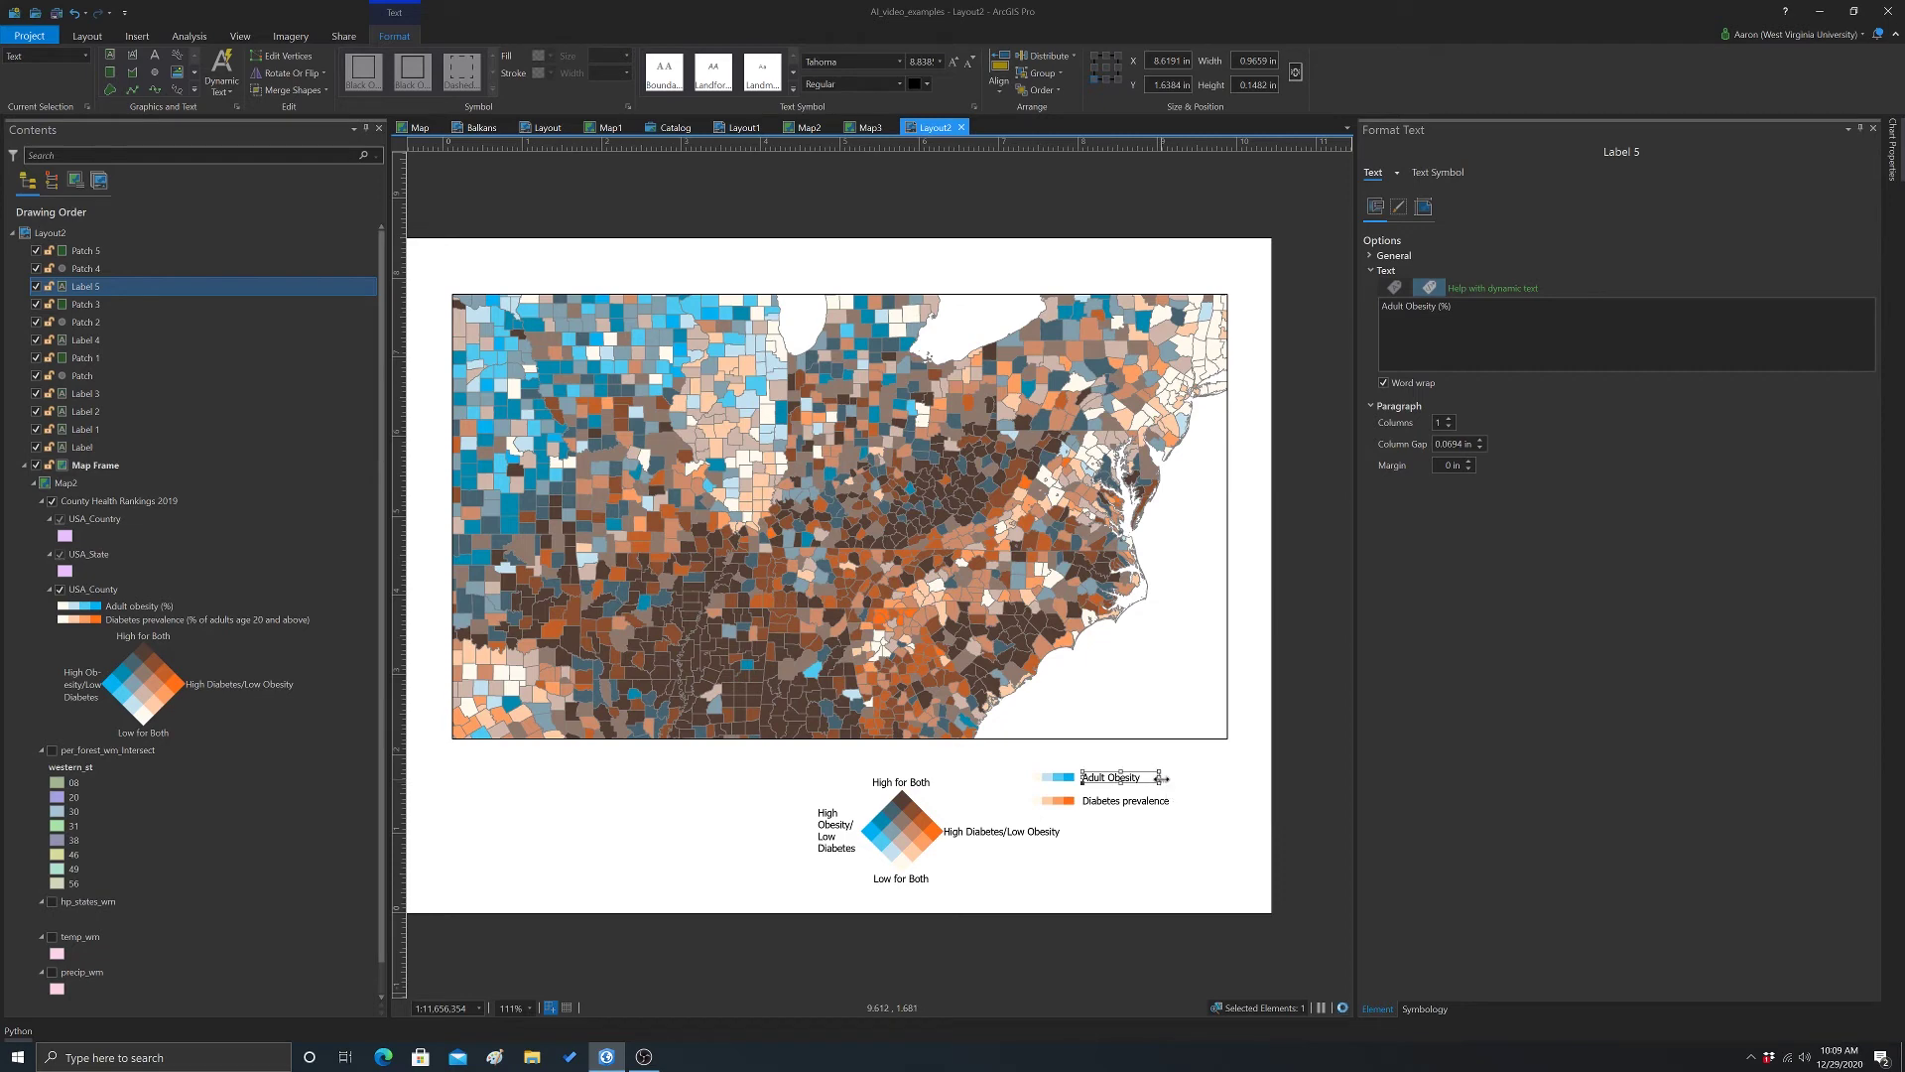
drag(1179, 777, 1197, 779)
click(1191, 801)
click(1305, 908)
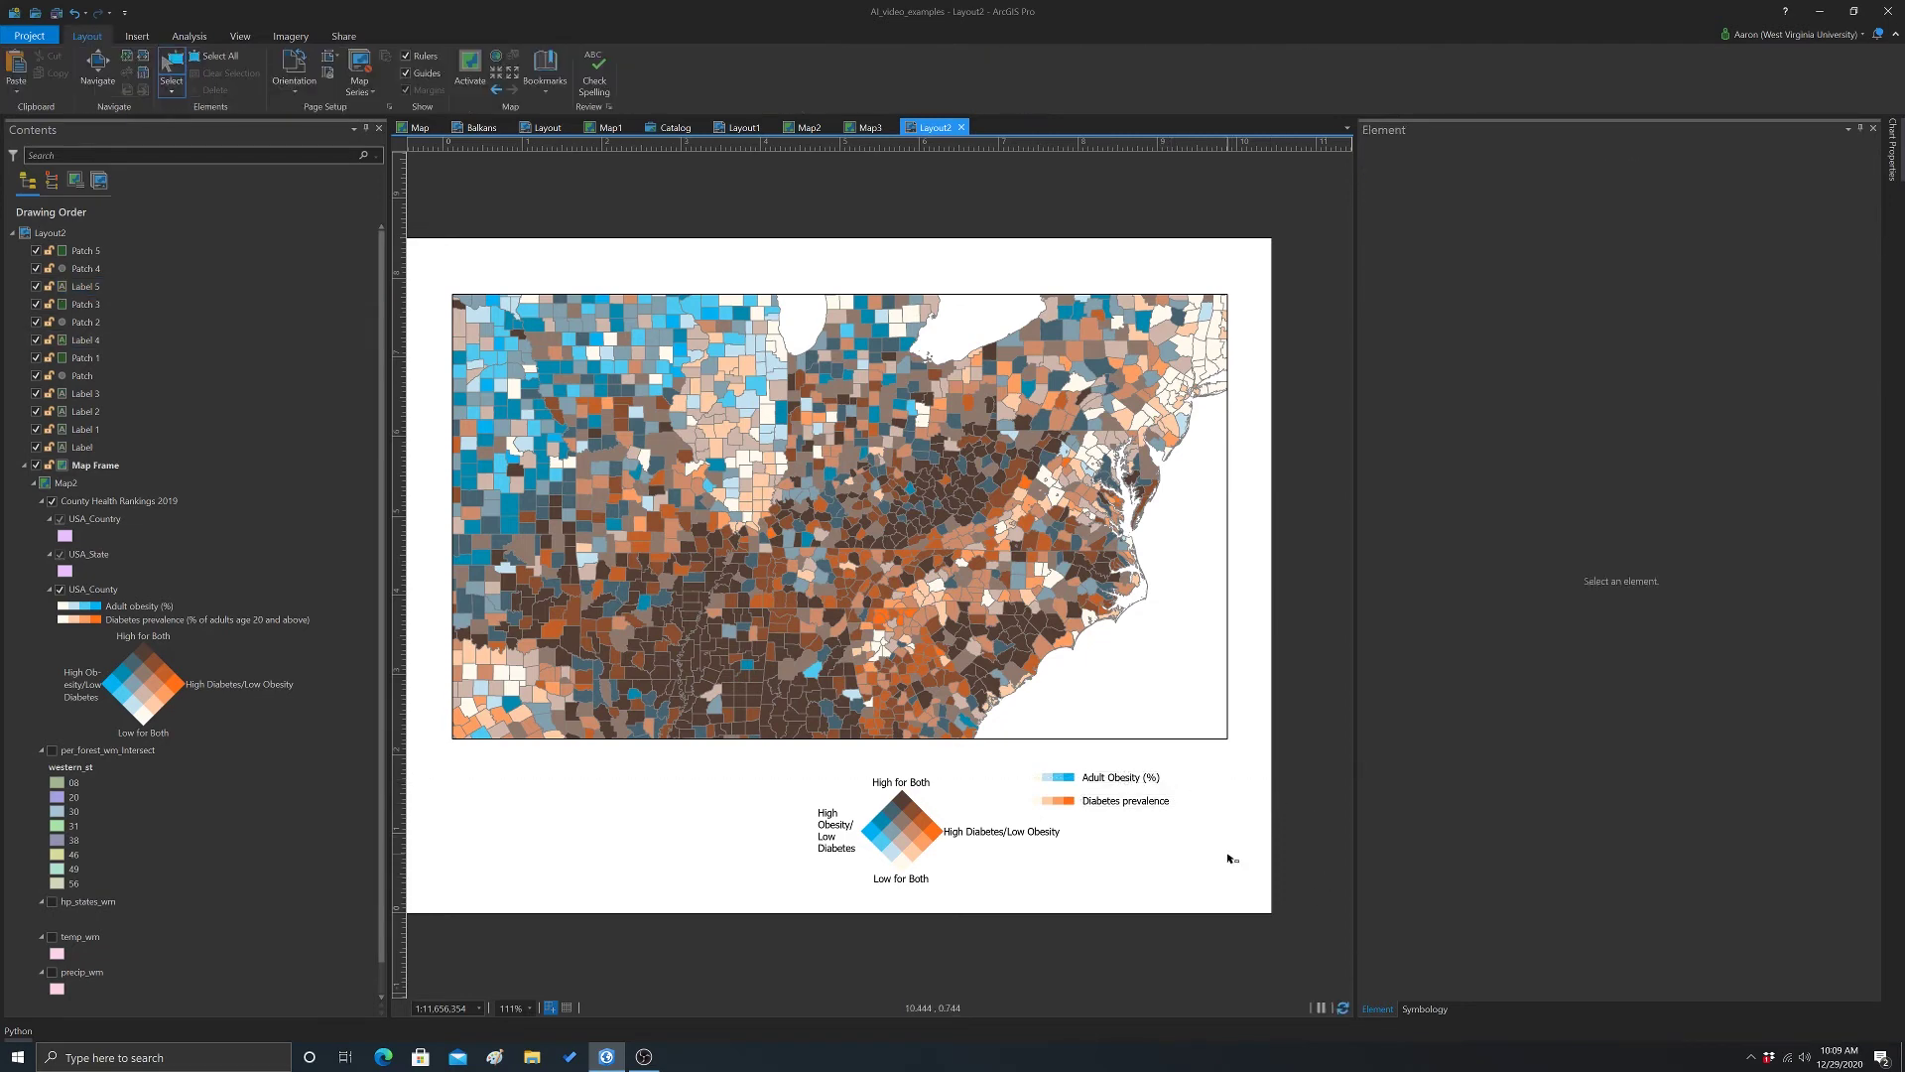
- Break High Obesity/Low Diabetes and High Diabetes/Low Obesity onto two lines each
click(831, 841)
drag(817, 830, 728, 821)
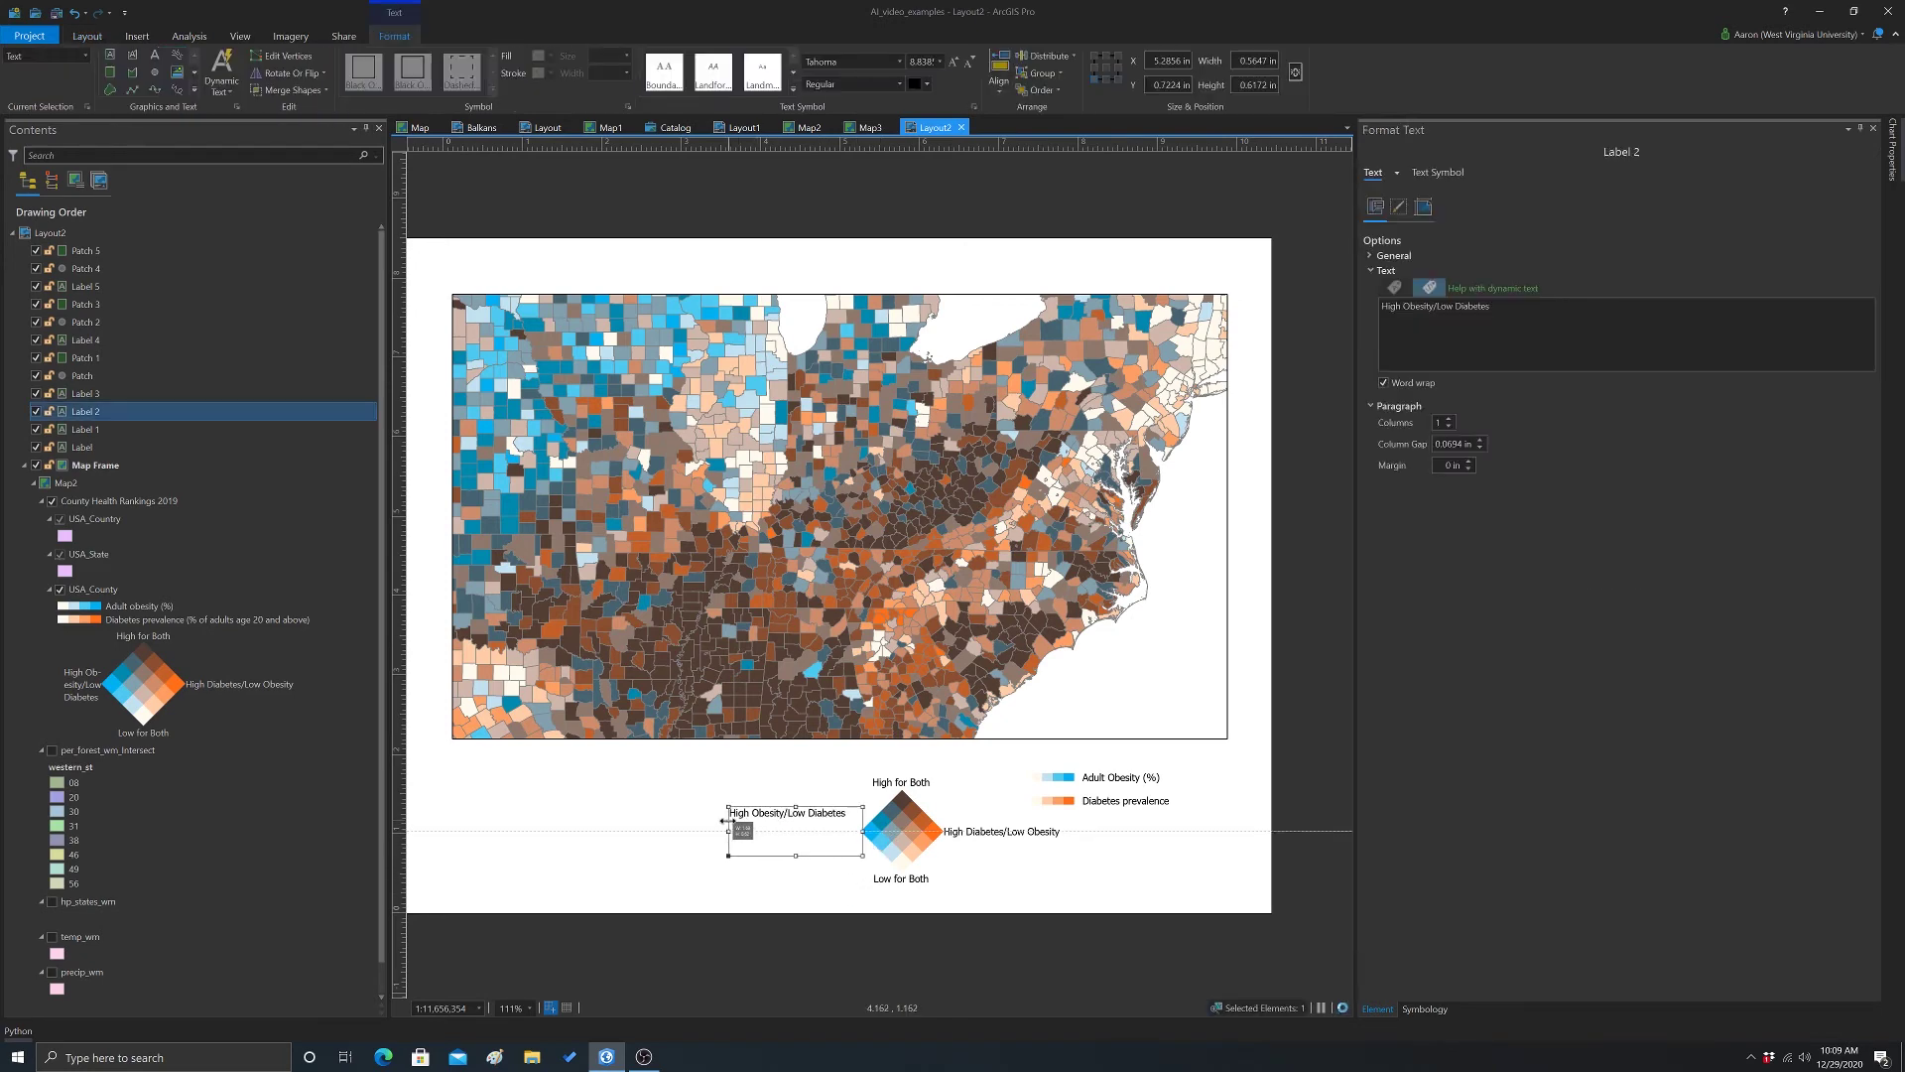
double_click(789, 813)
click(791, 816)
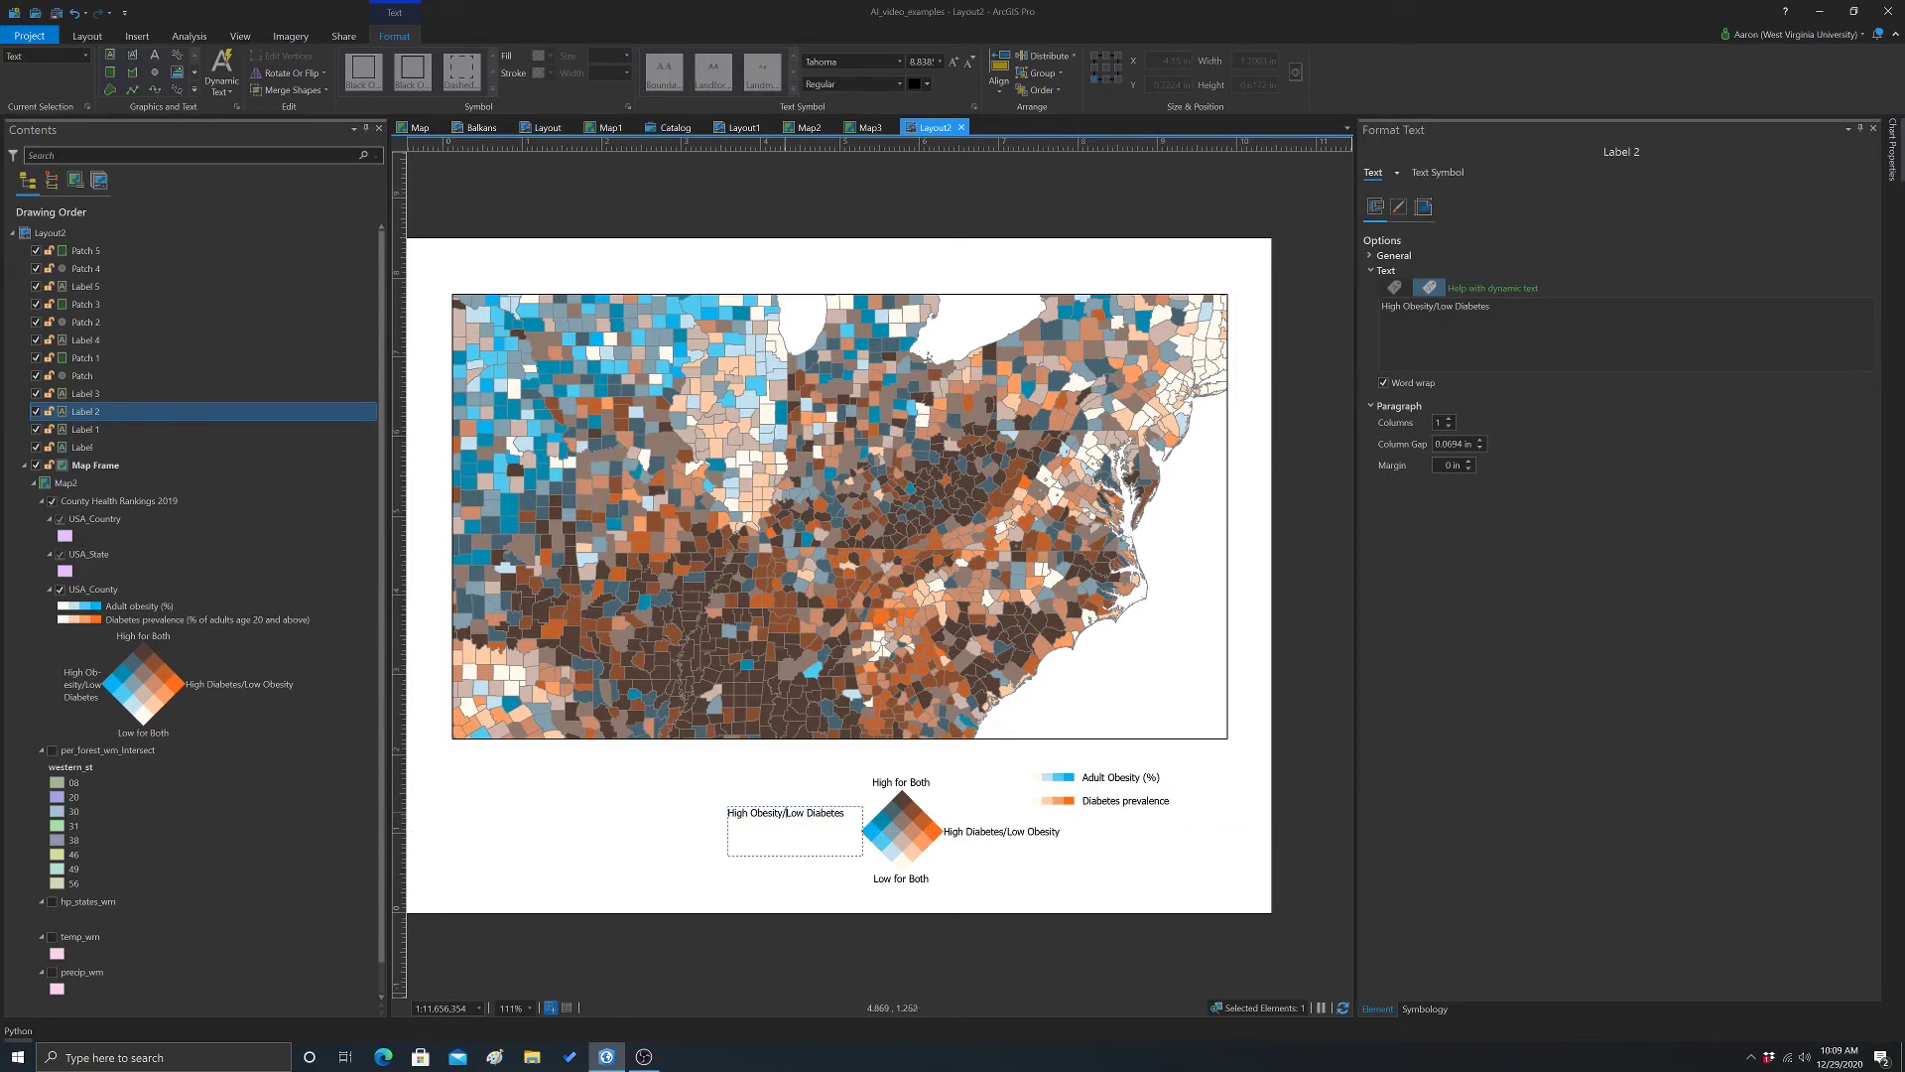
key(Return)
click(1012, 836)
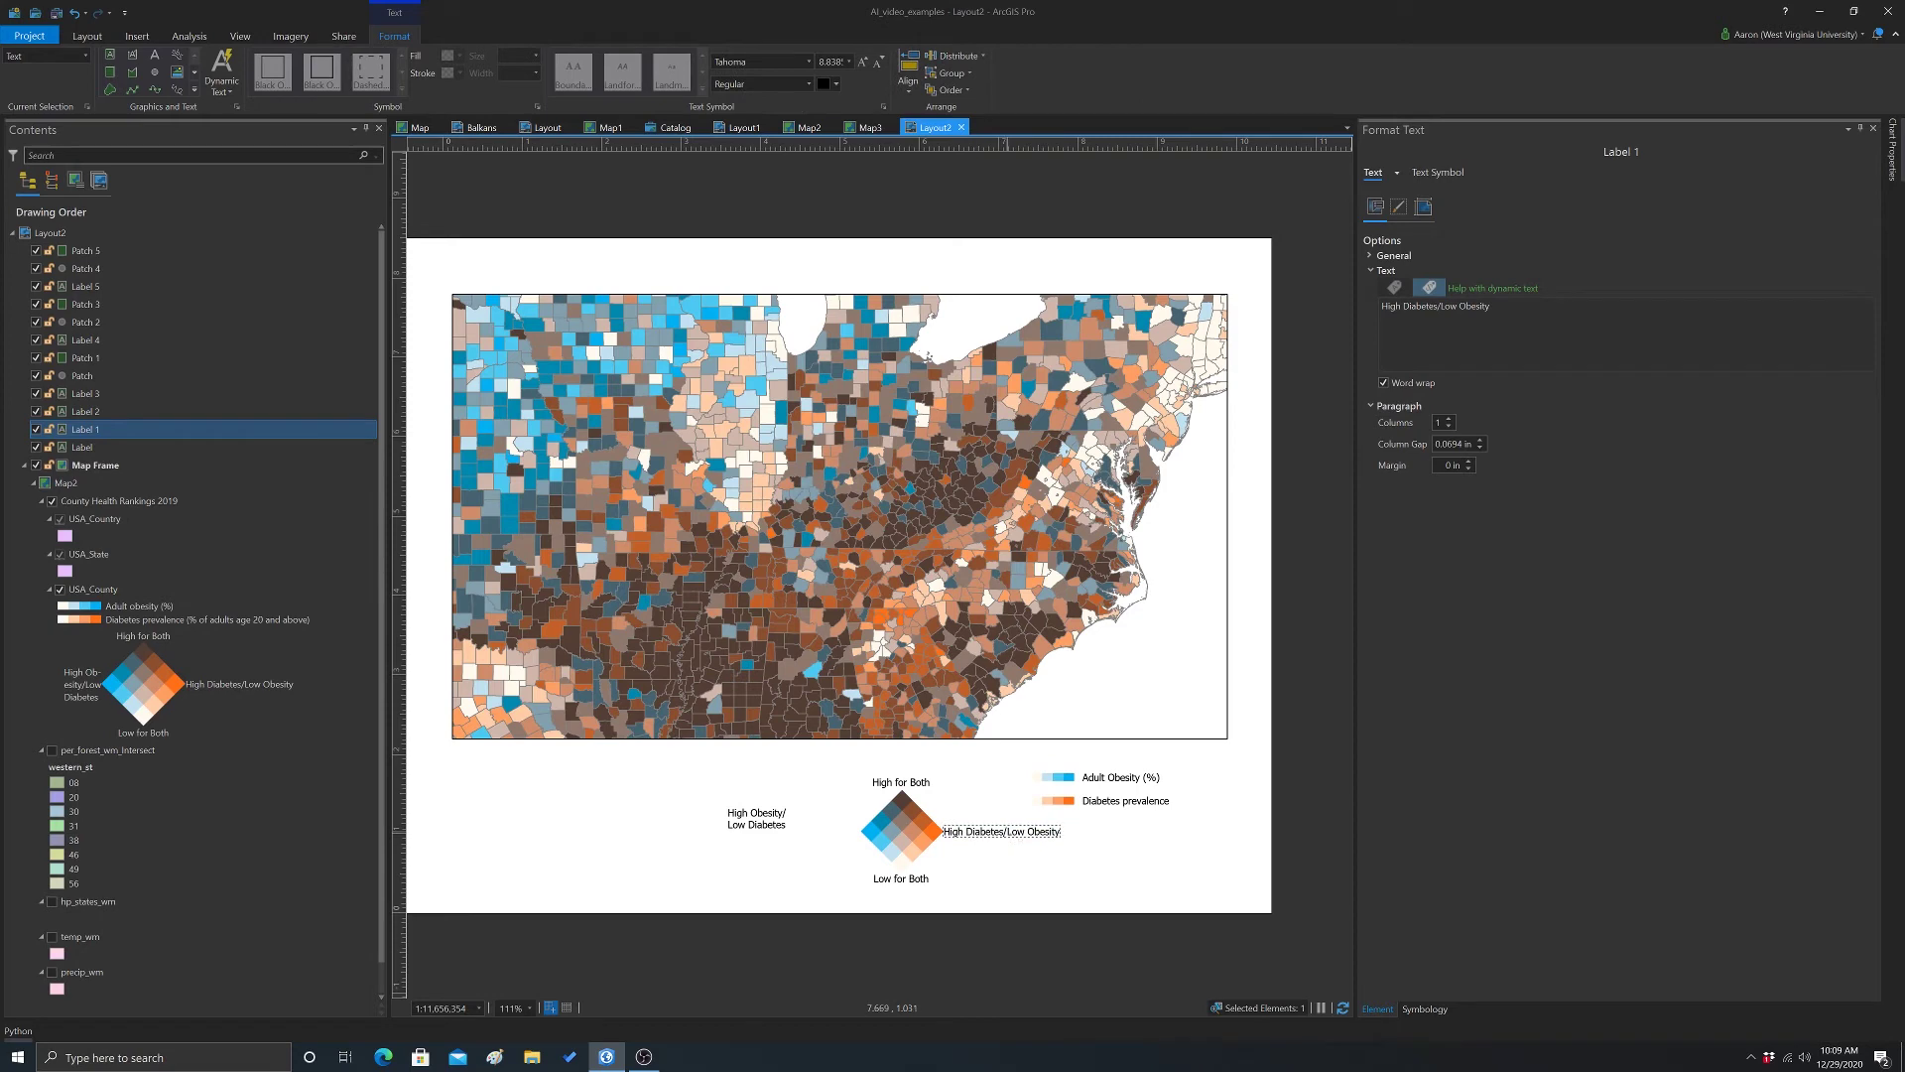
key(Return)
key(Escape)
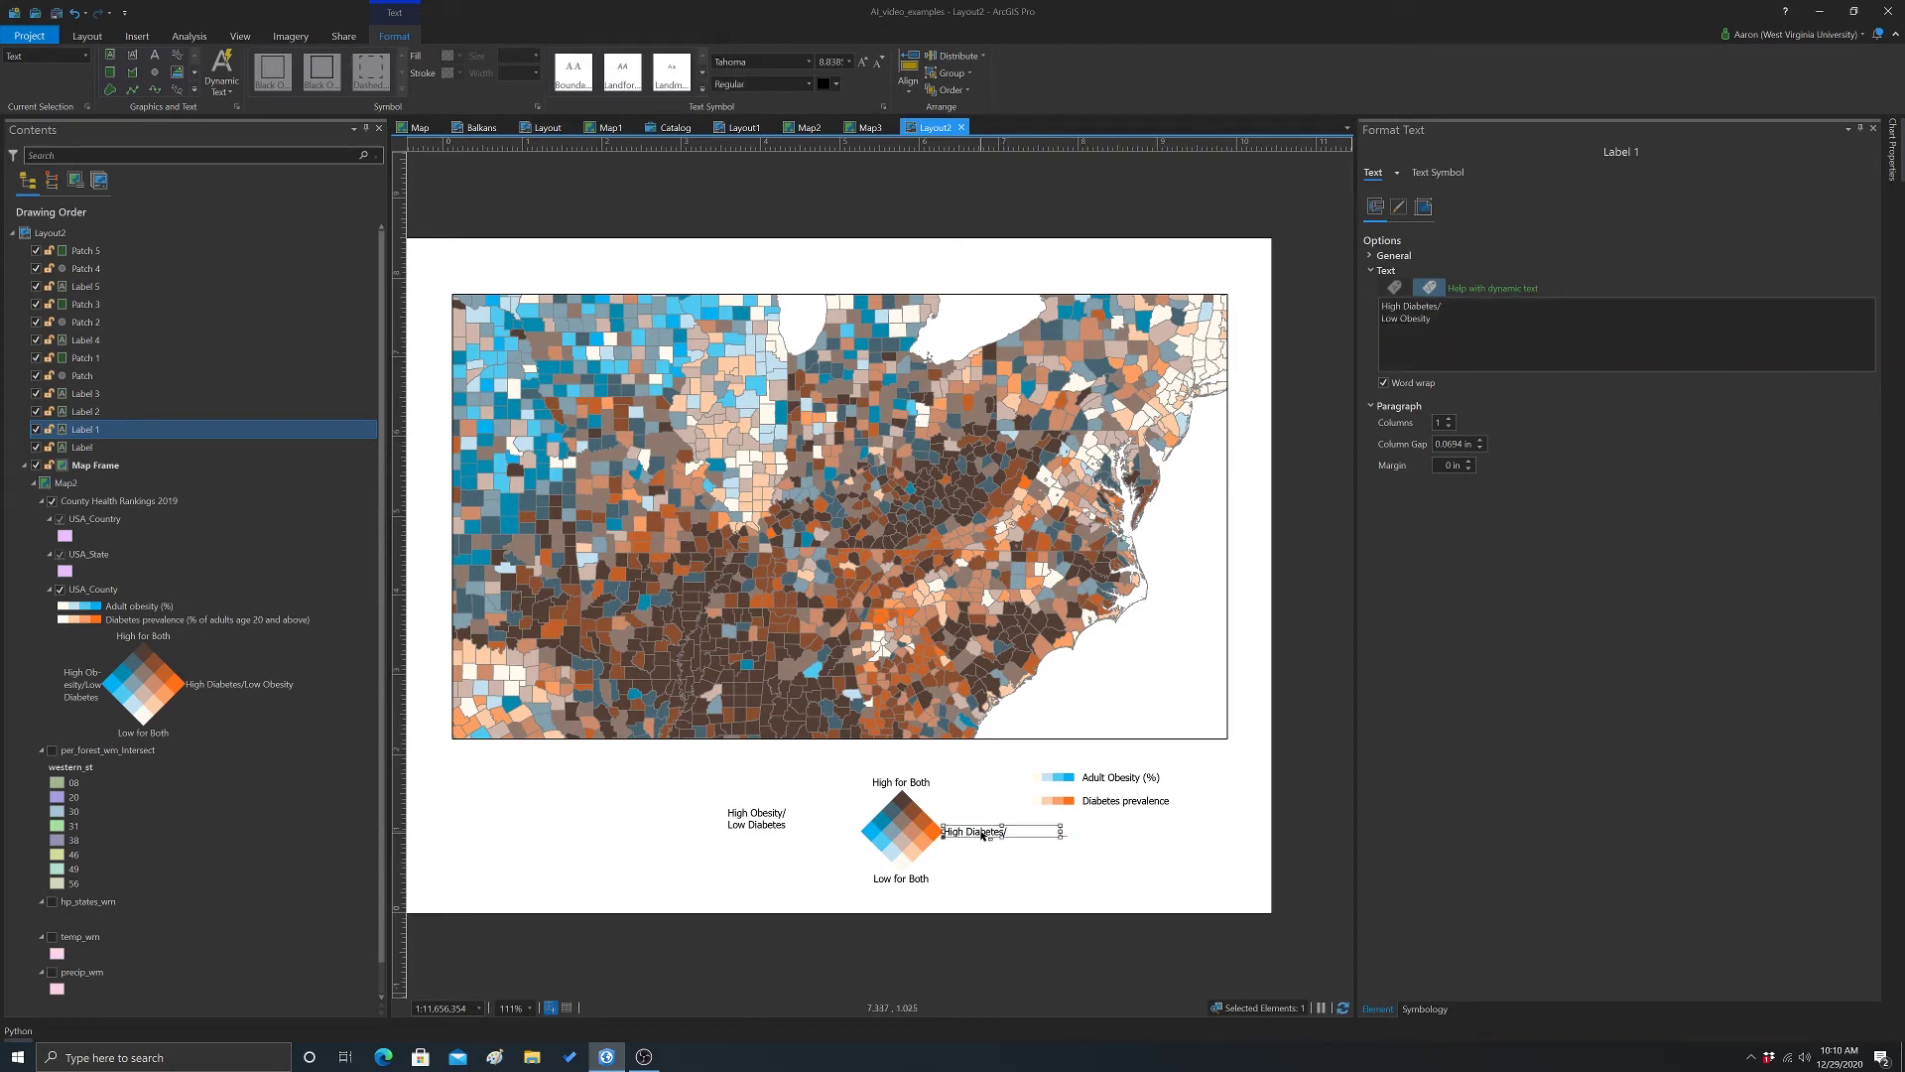
mouse_move(1001, 838)
mouse_down()
mouse_move(1004, 863)
mouse_move(982, 816)
mouse_up()
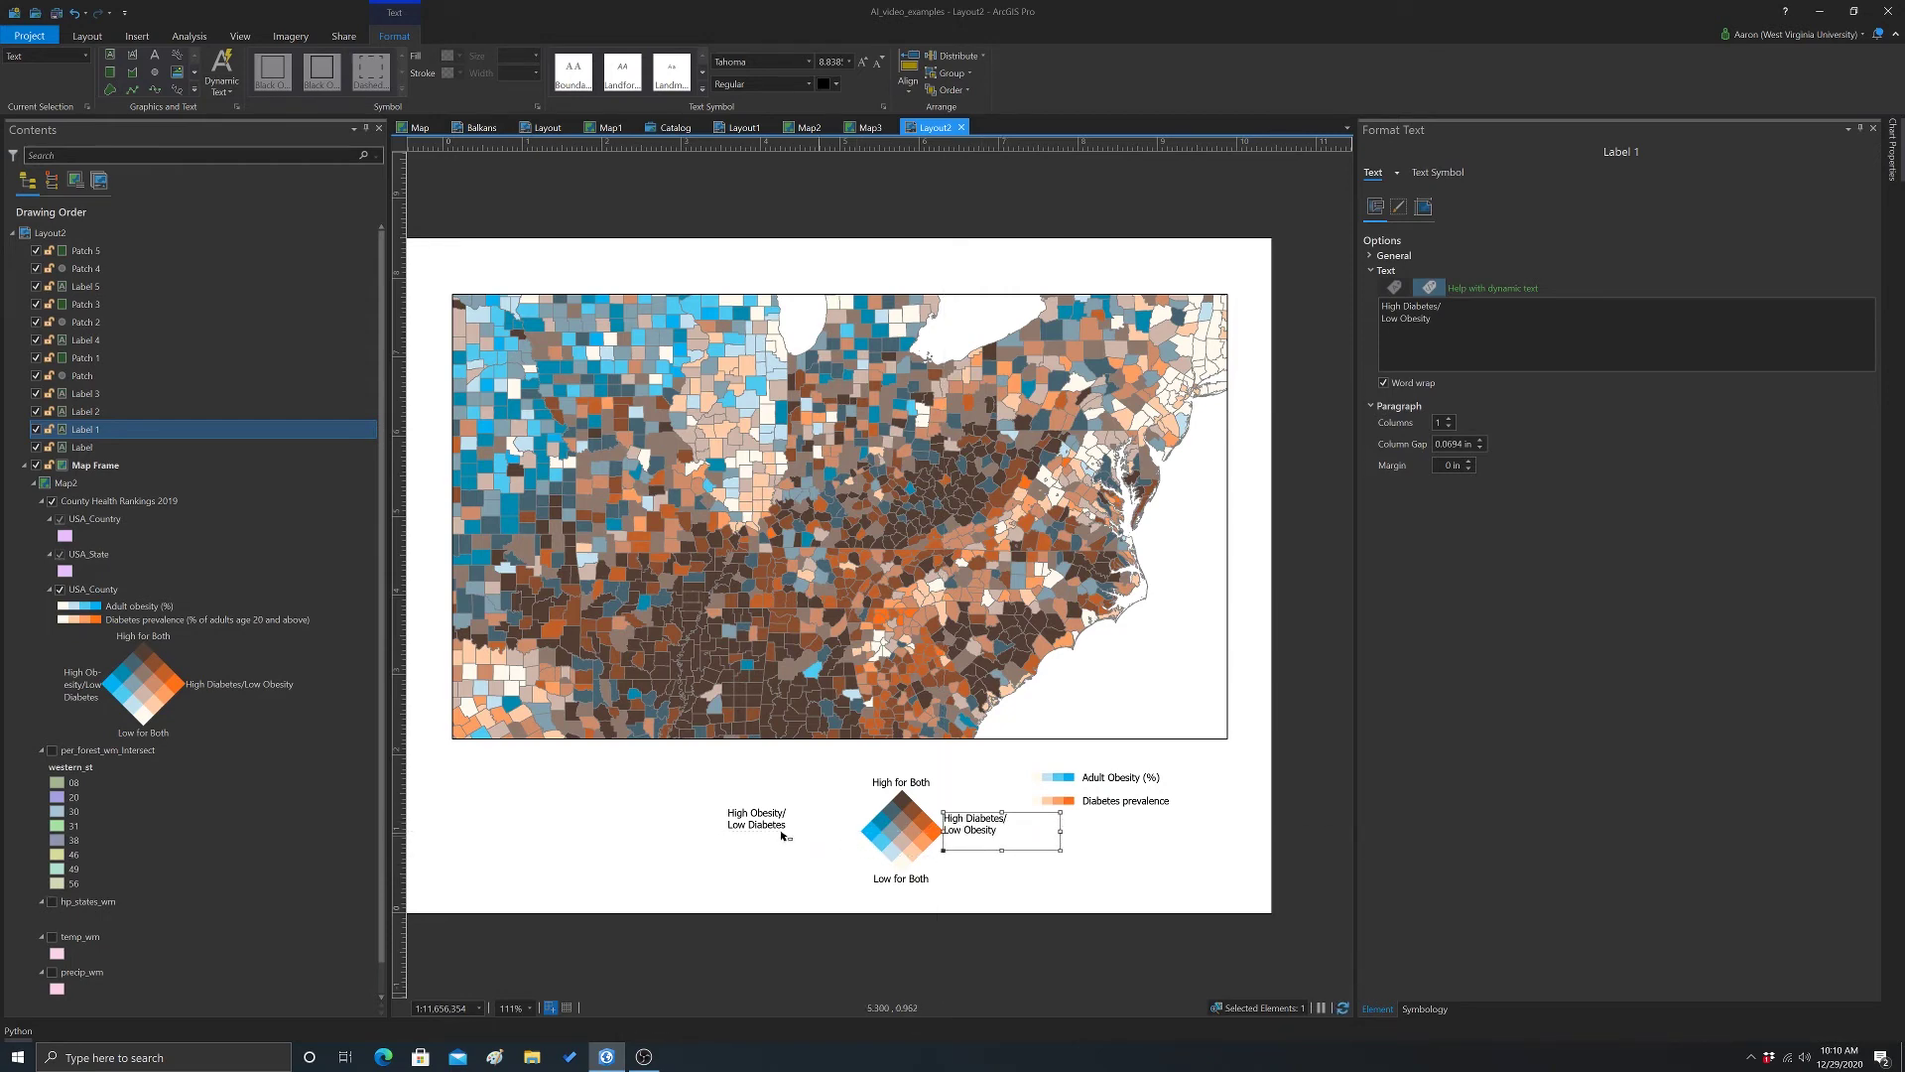
- Move both two-line mixed-class labels close beside the diamond
drag(762, 834, 826, 825)
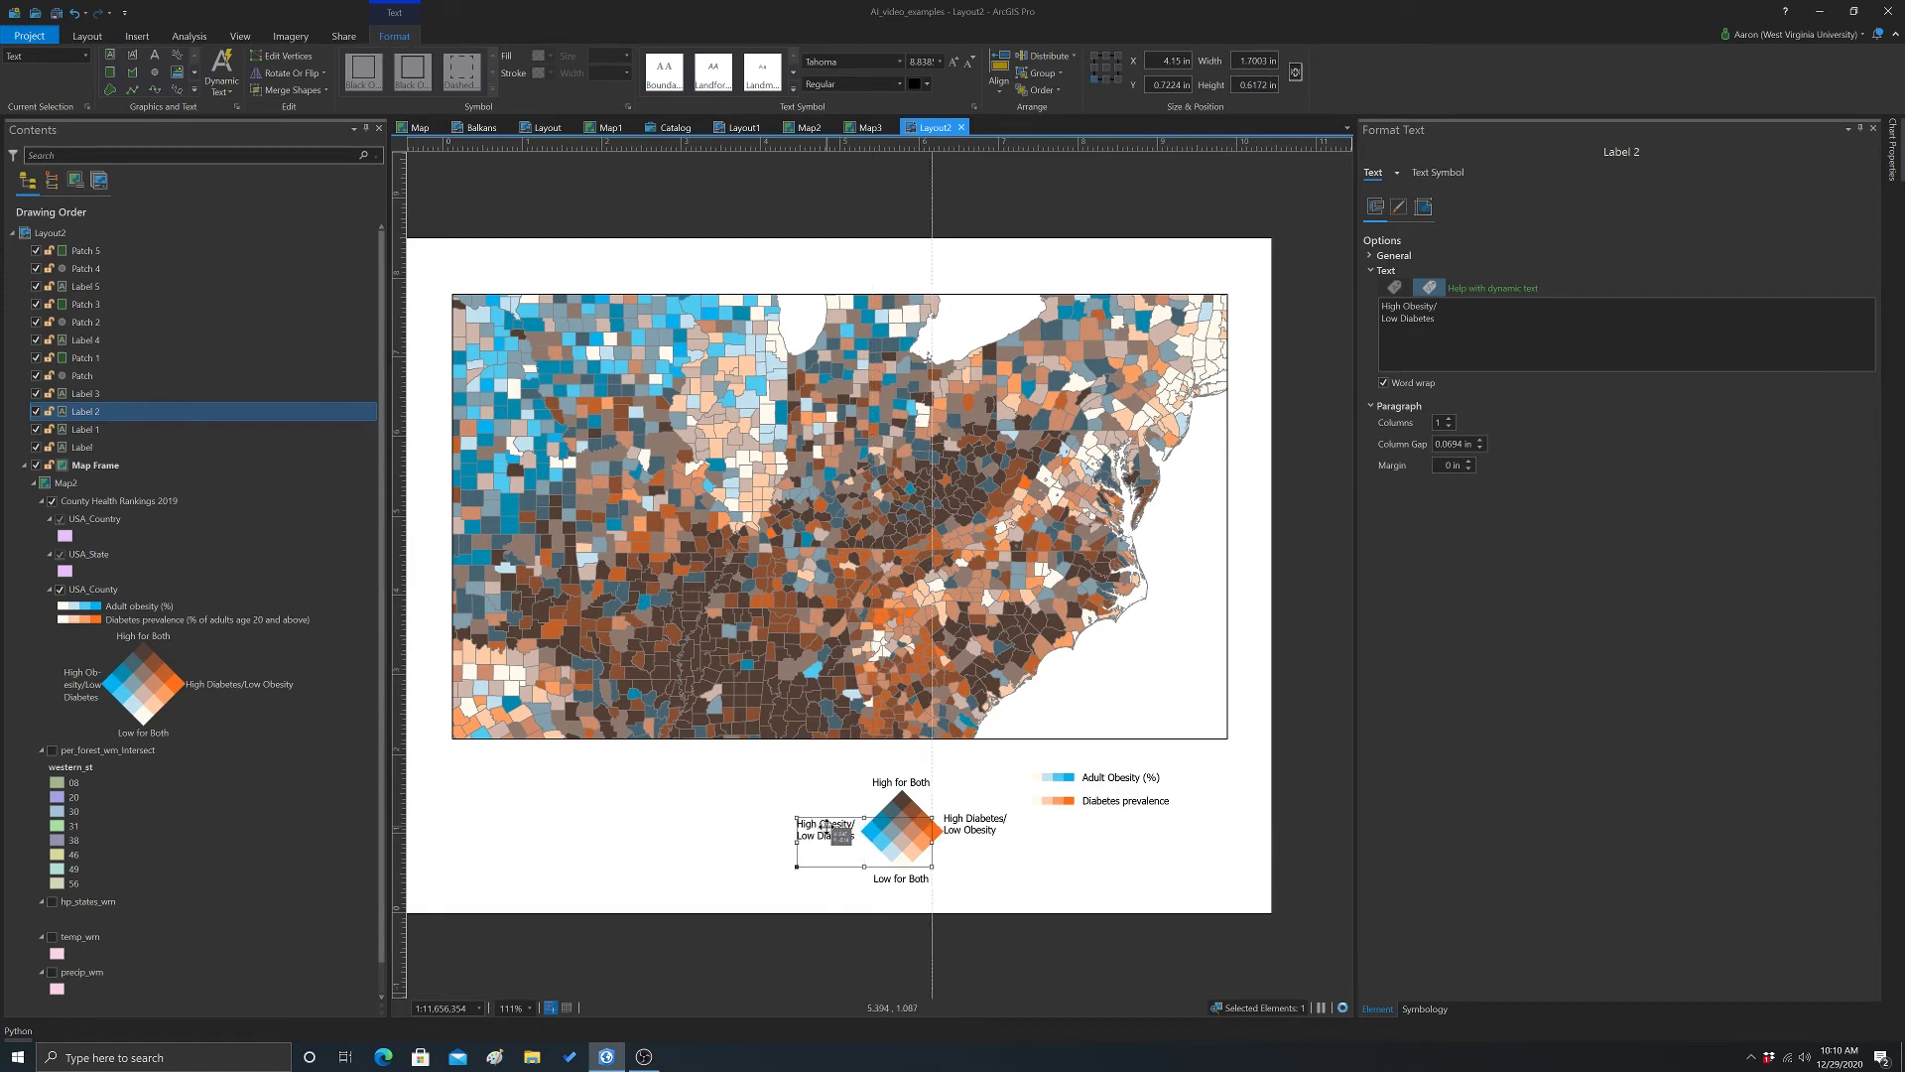
click(970, 830)
drag(971, 830, 977, 835)
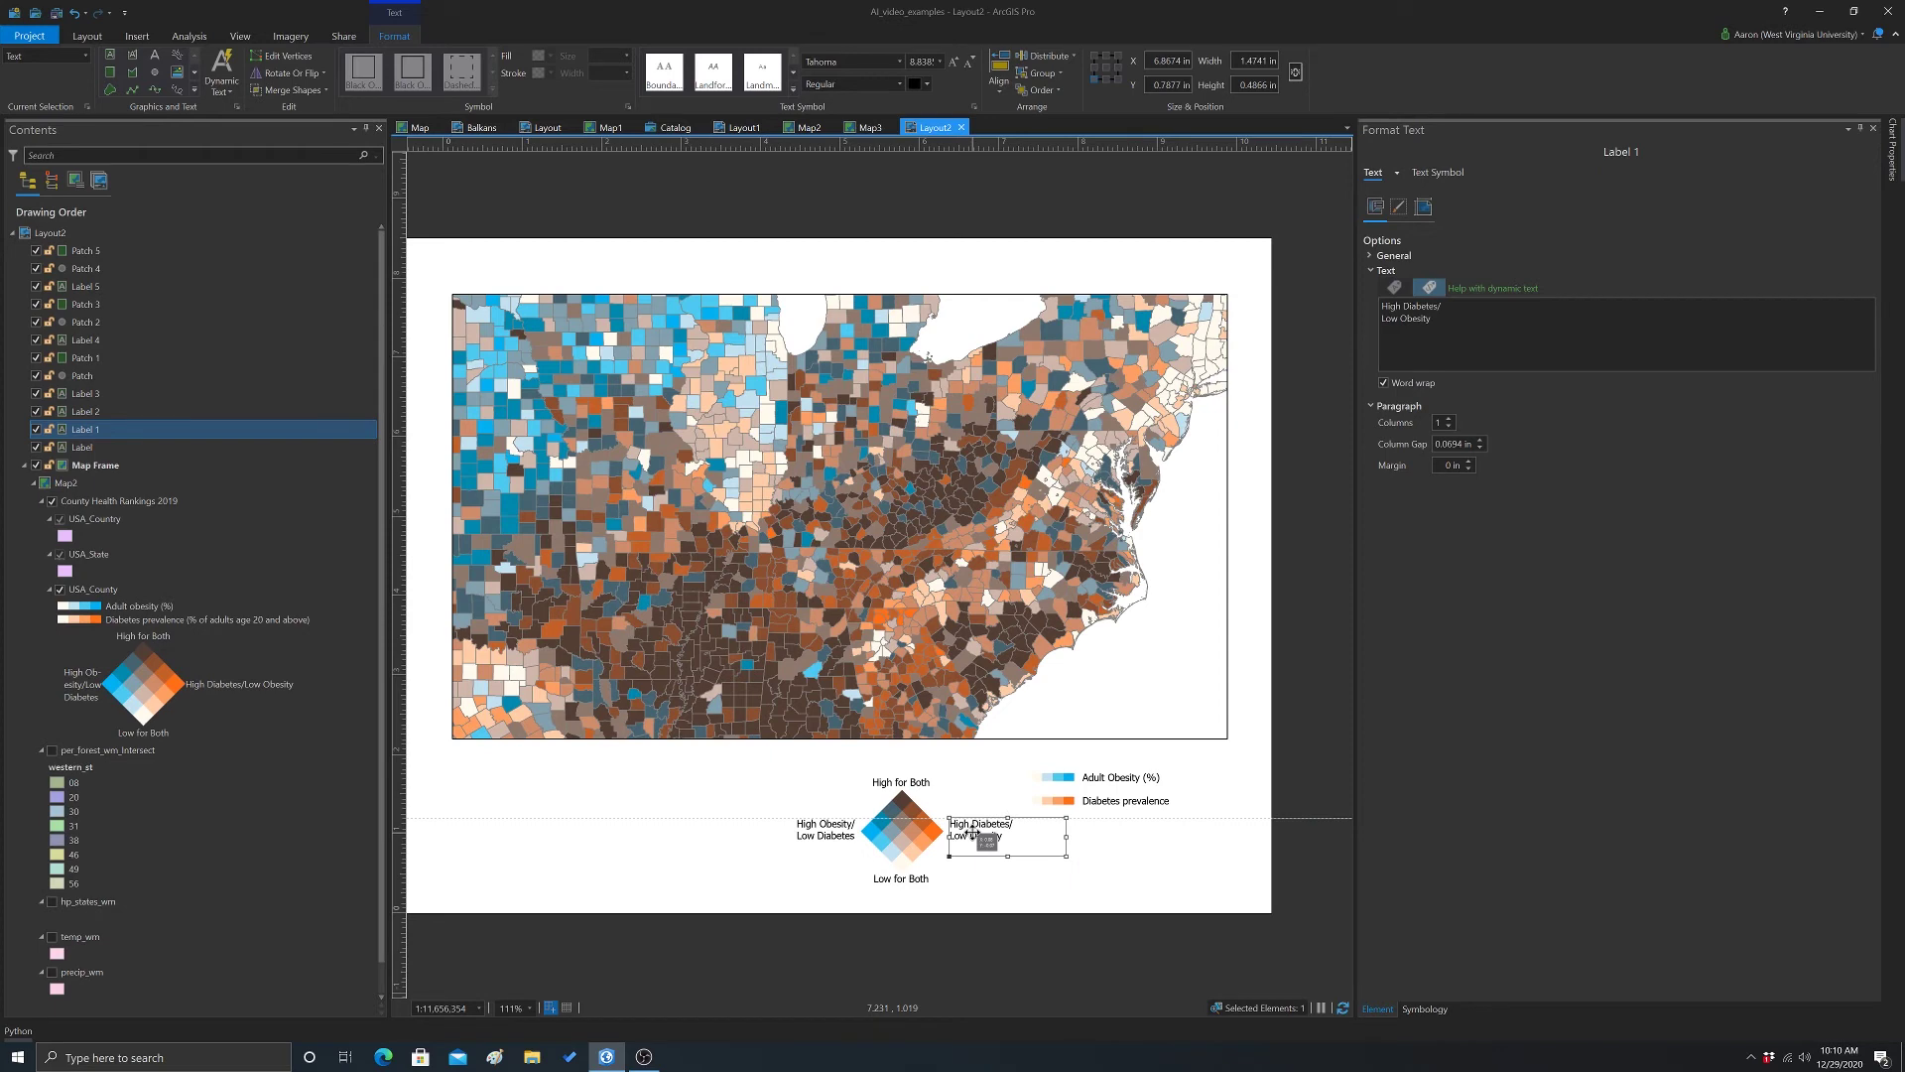
drag(972, 834, 974, 833)
click(1160, 847)
- Raise the High Diabetes/Low Obesity label and select the bivariate diamond
click(980, 832)
click(1286, 860)
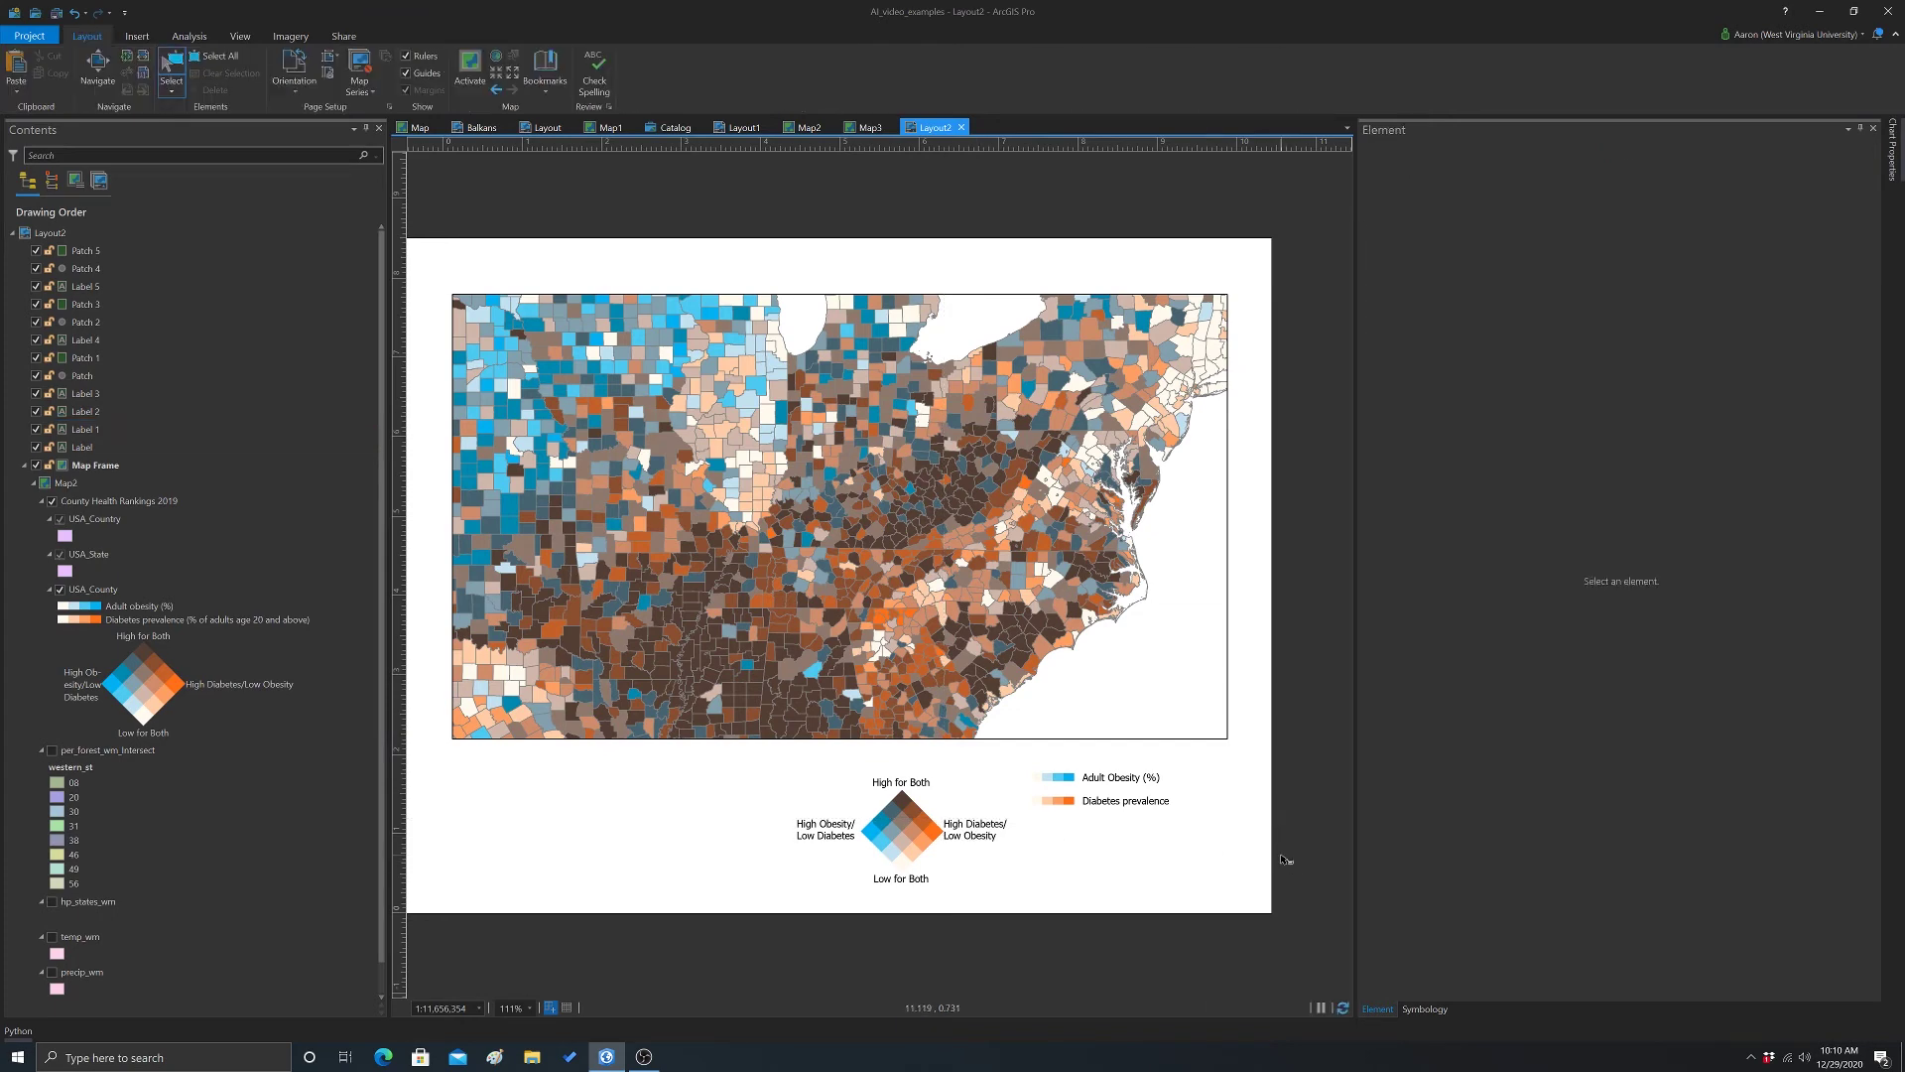
click(967, 834)
drag(966, 833, 971, 773)
click(877, 839)
- Move the Low for Both label beneath the enlarged diamond
click(1002, 838)
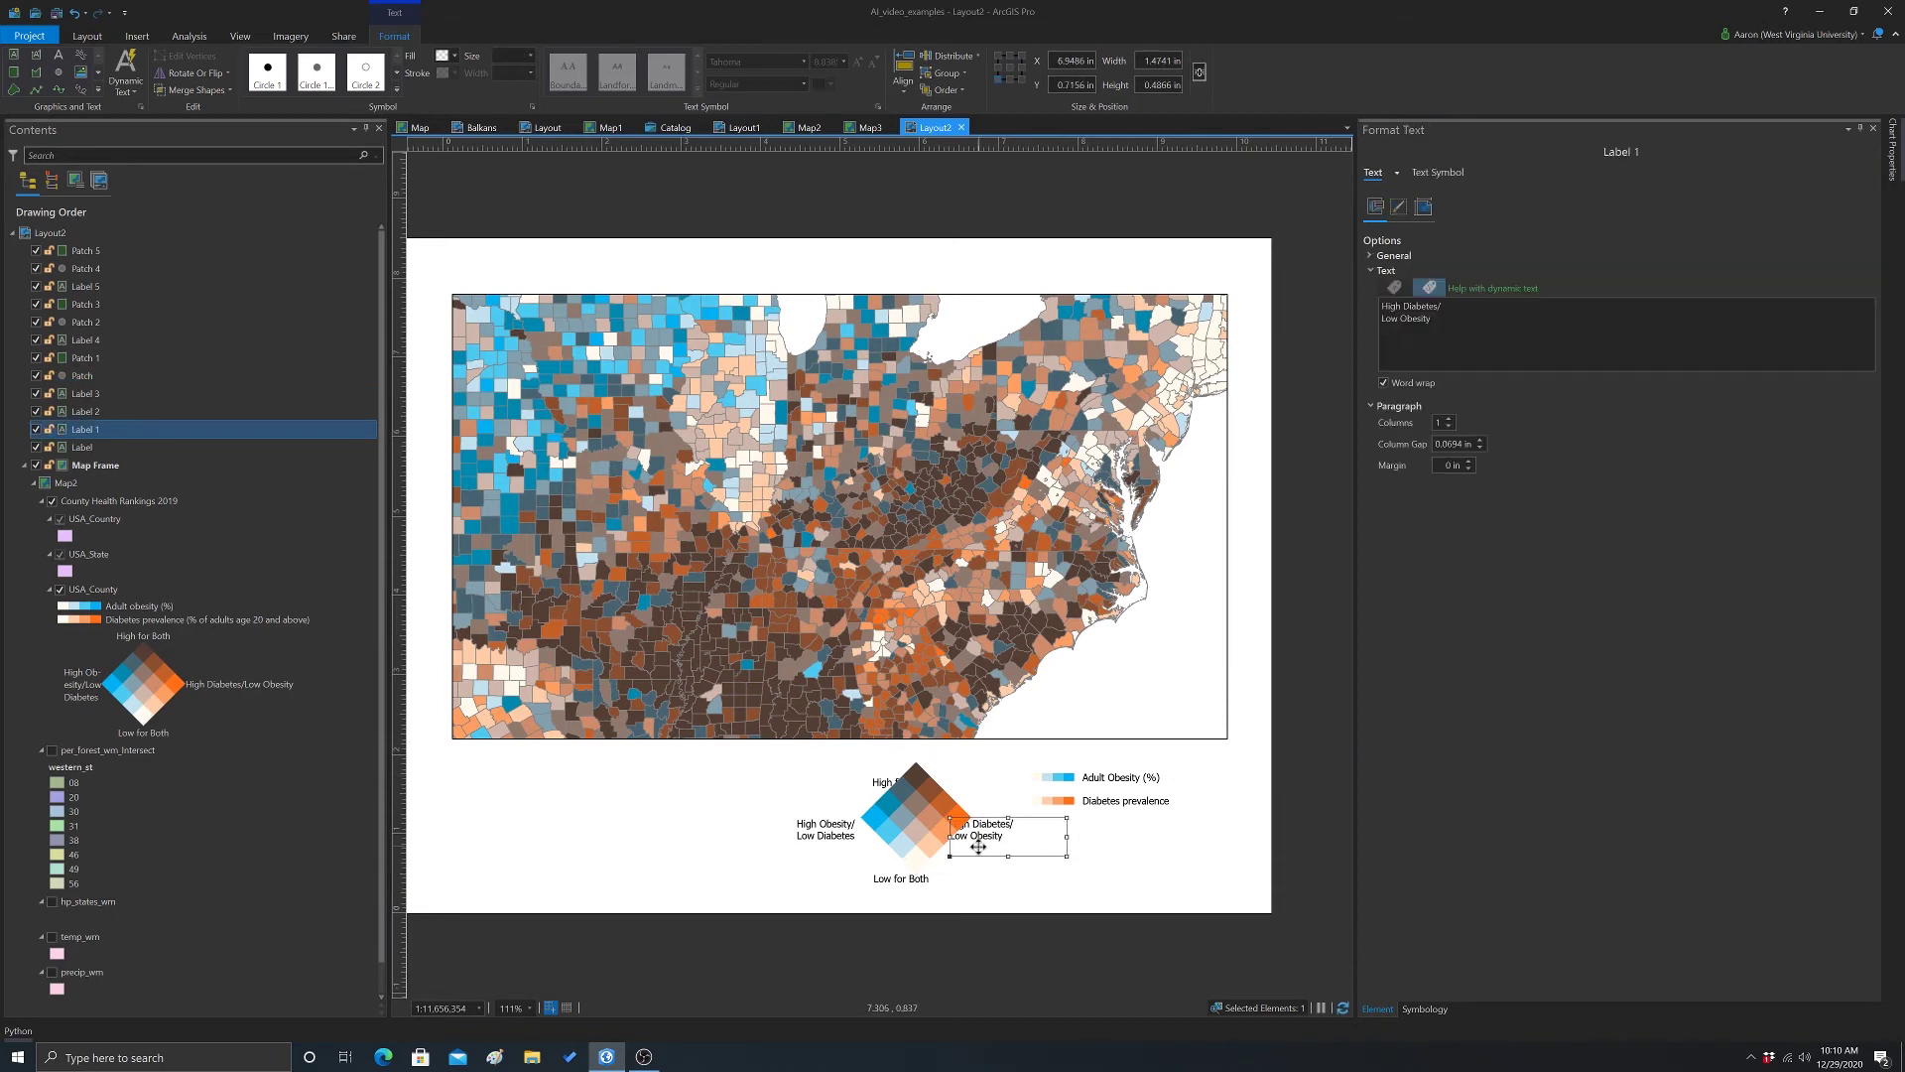
click(1085, 787)
click(1131, 857)
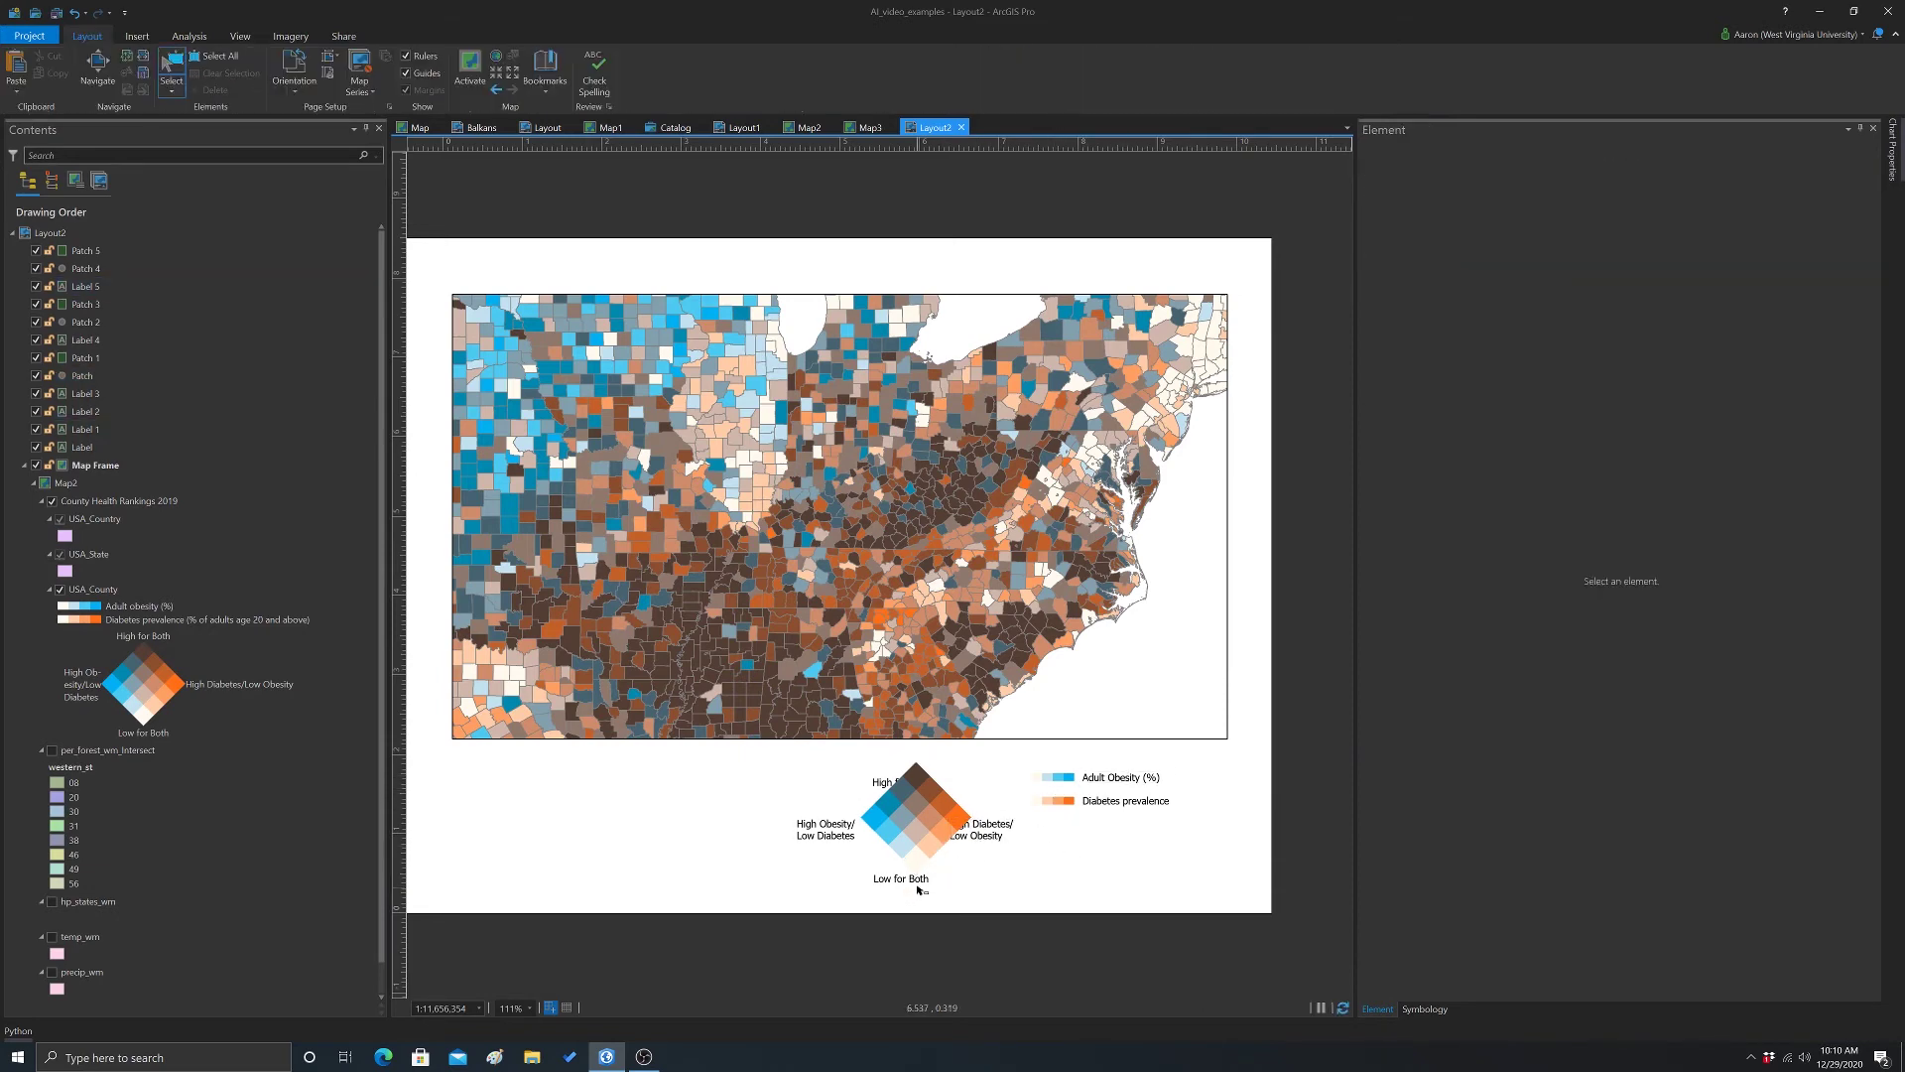
click(914, 881)
drag(913, 882, 929, 880)
click(998, 835)
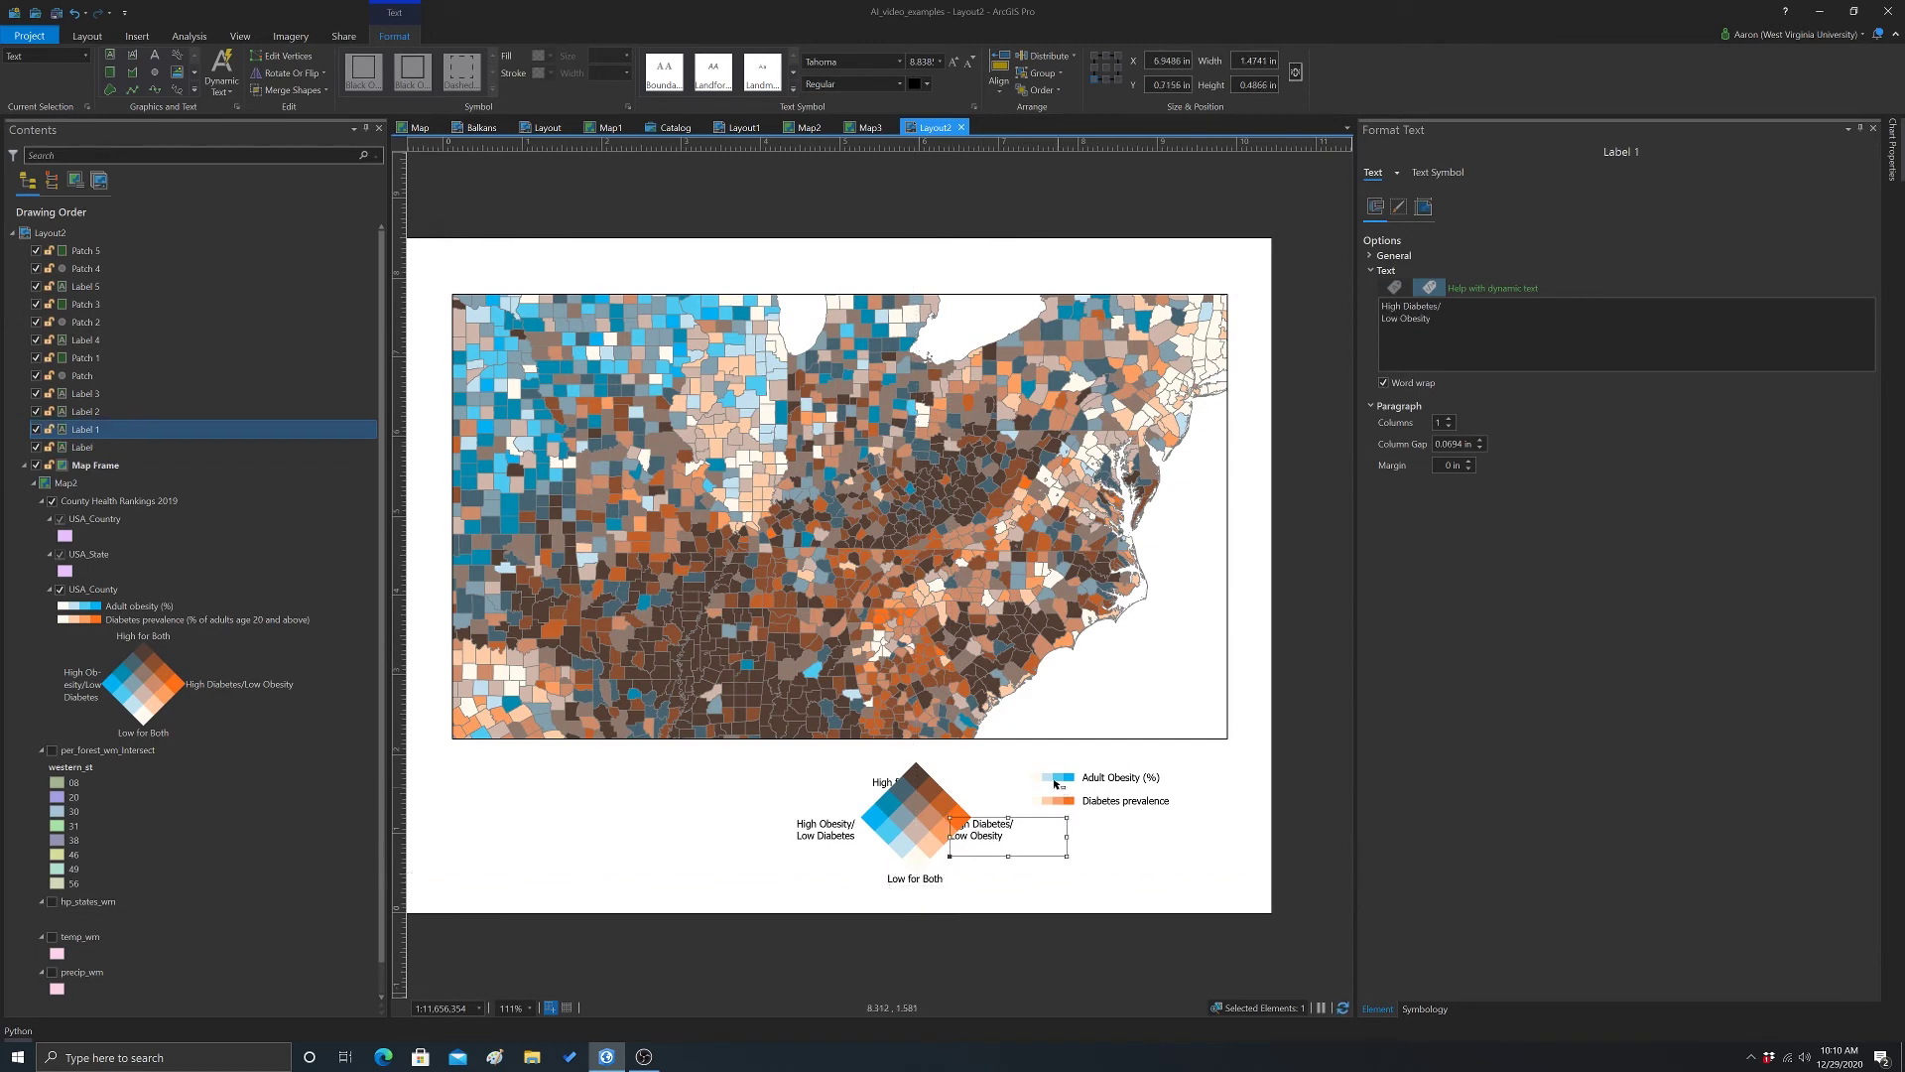
- Park the ramps and their labels off the page and raise both mixed-class labels
drag(1017, 756, 1187, 815)
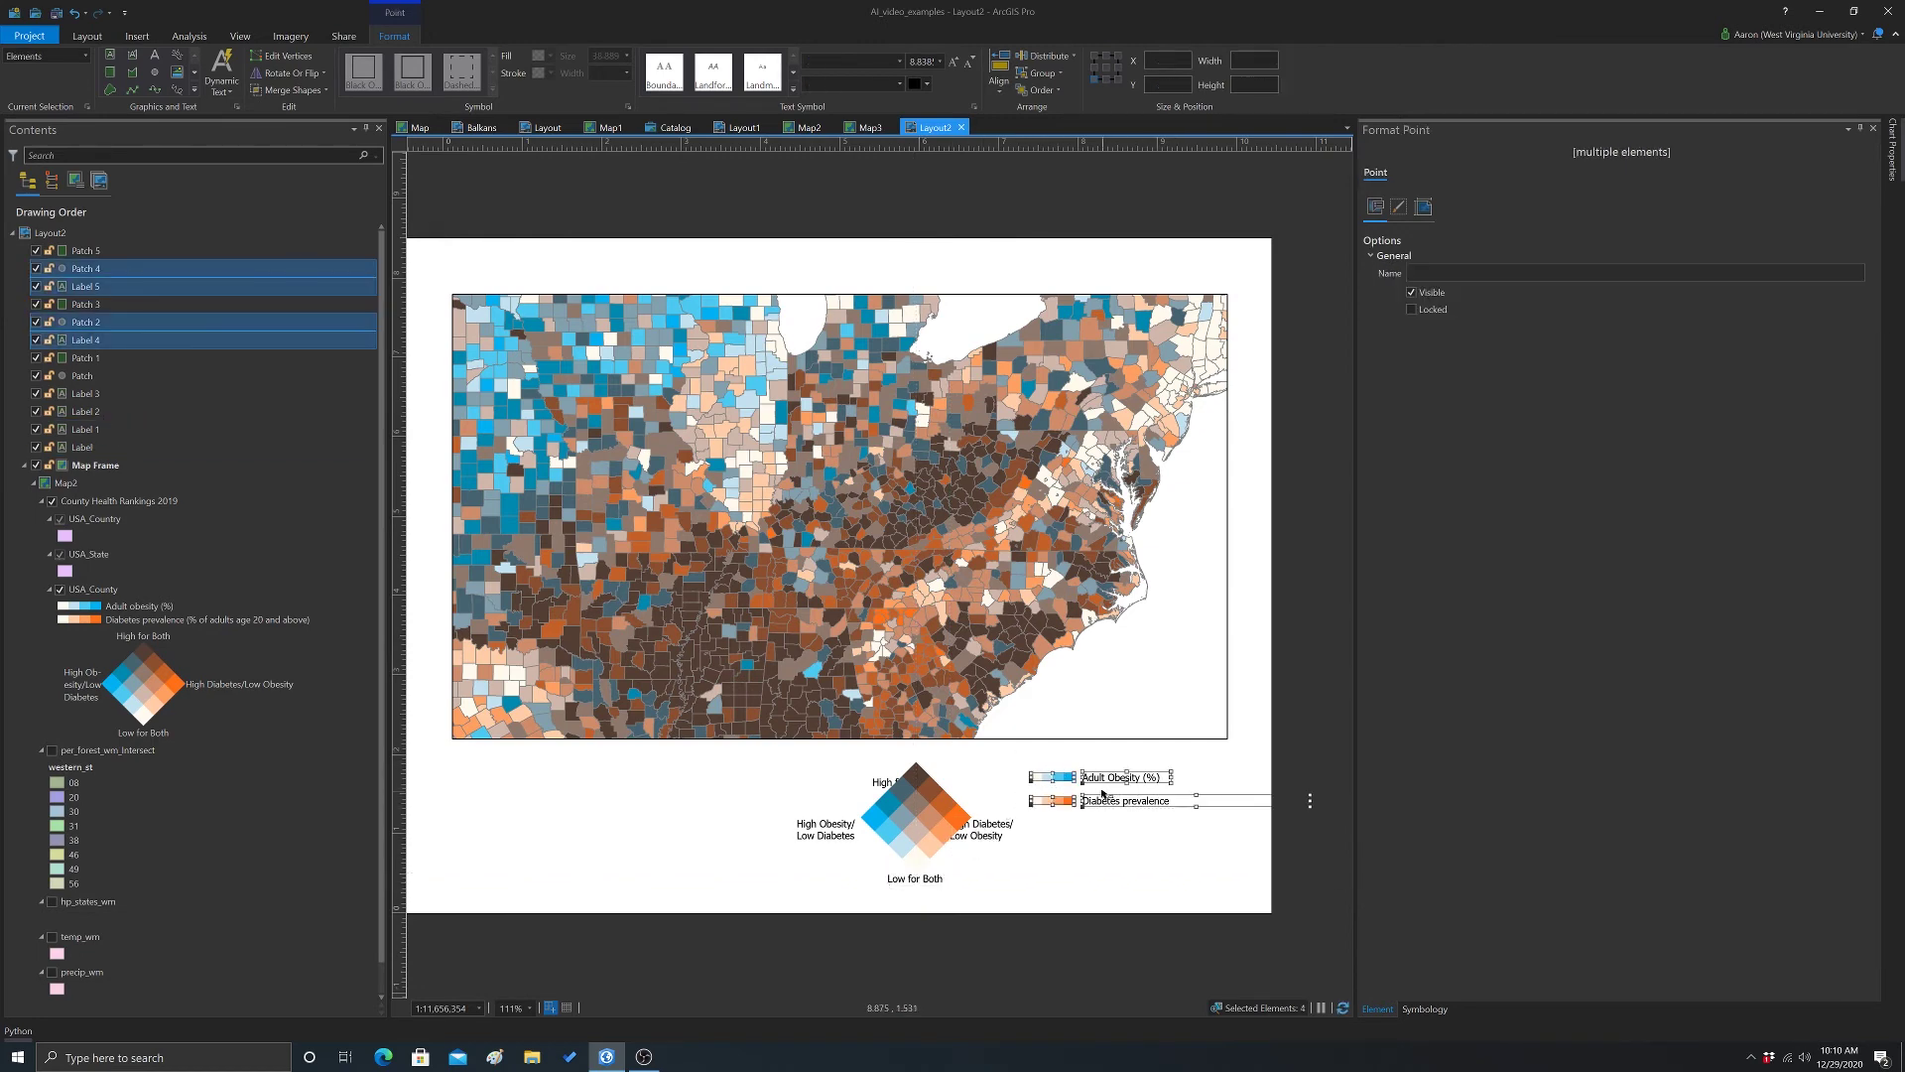
drag(1044, 776, 1051, 936)
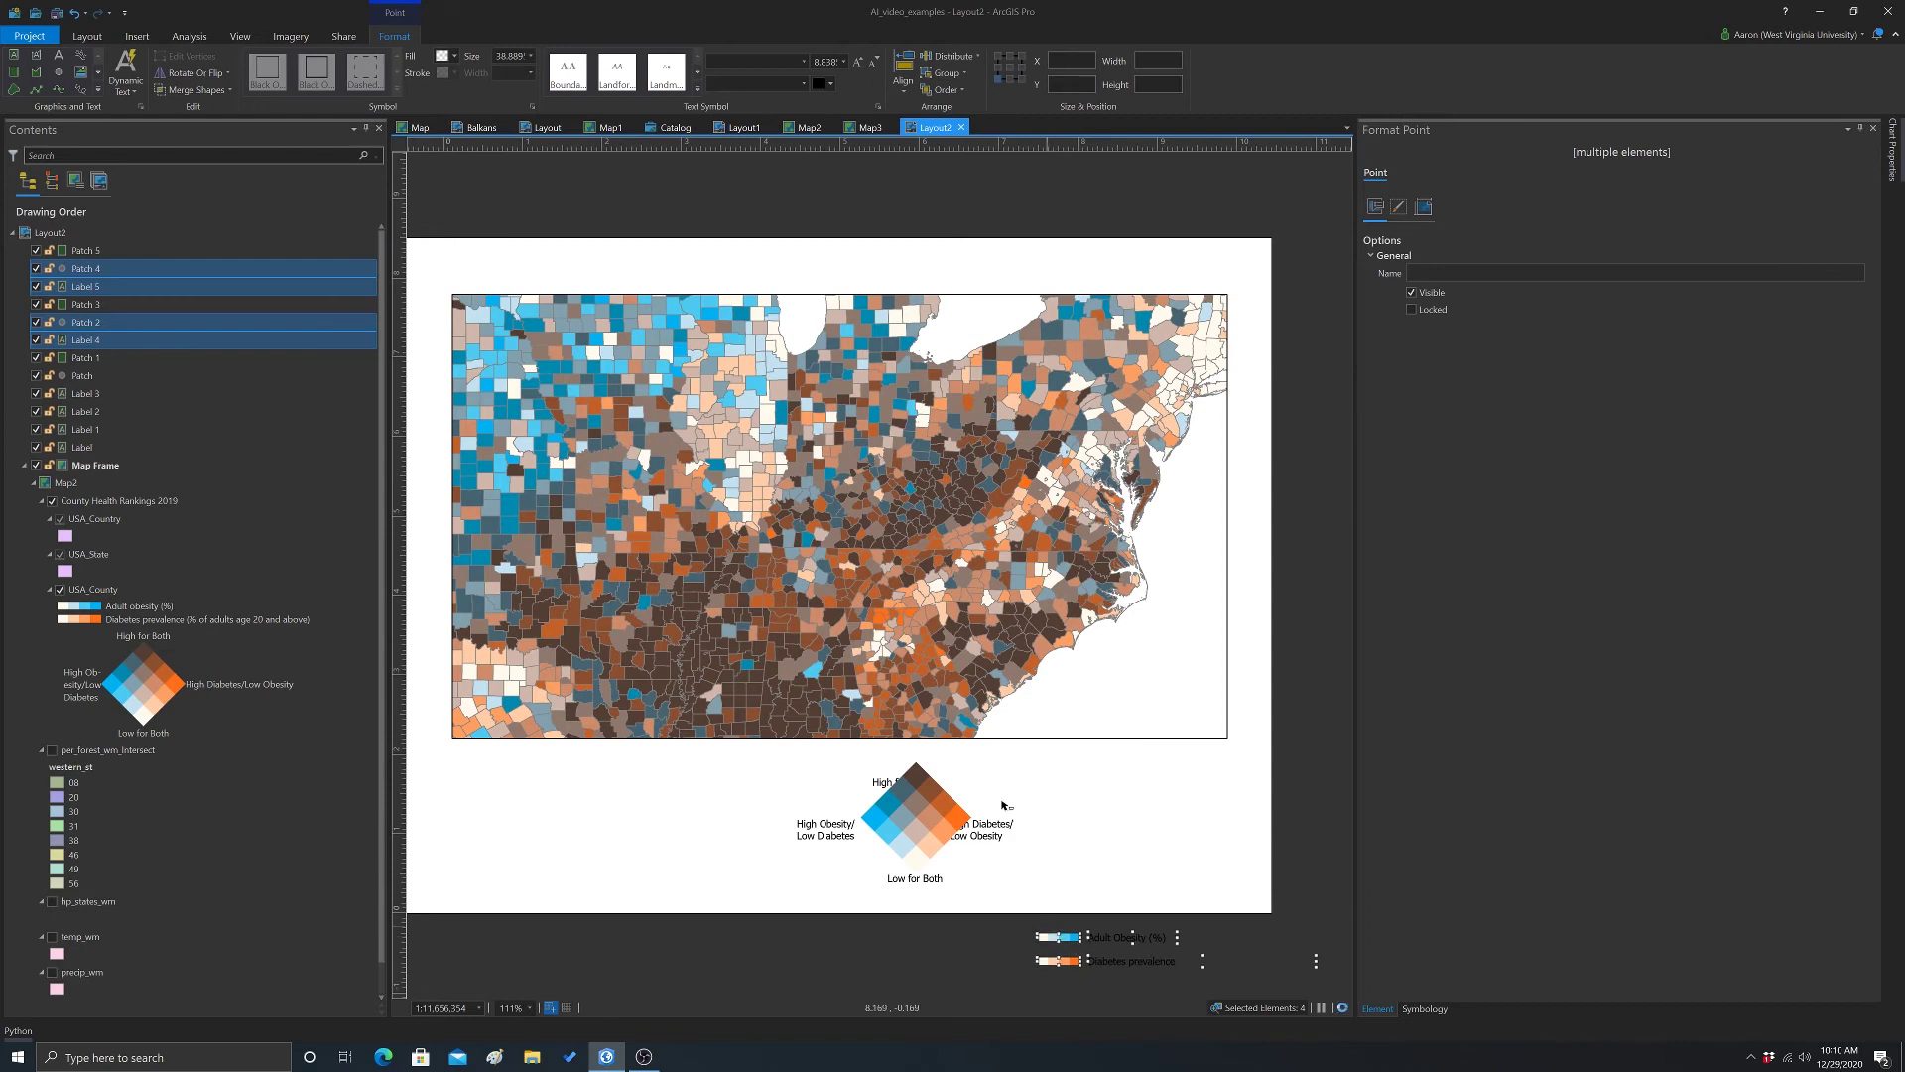
mouse_move(997, 835)
mouse_down()
mouse_move(1033, 833)
mouse_move(1008, 830)
mouse_up()
drag(825, 832, 892, 756)
- Centre Low for Both just below the diamond's bottom point
click(904, 880)
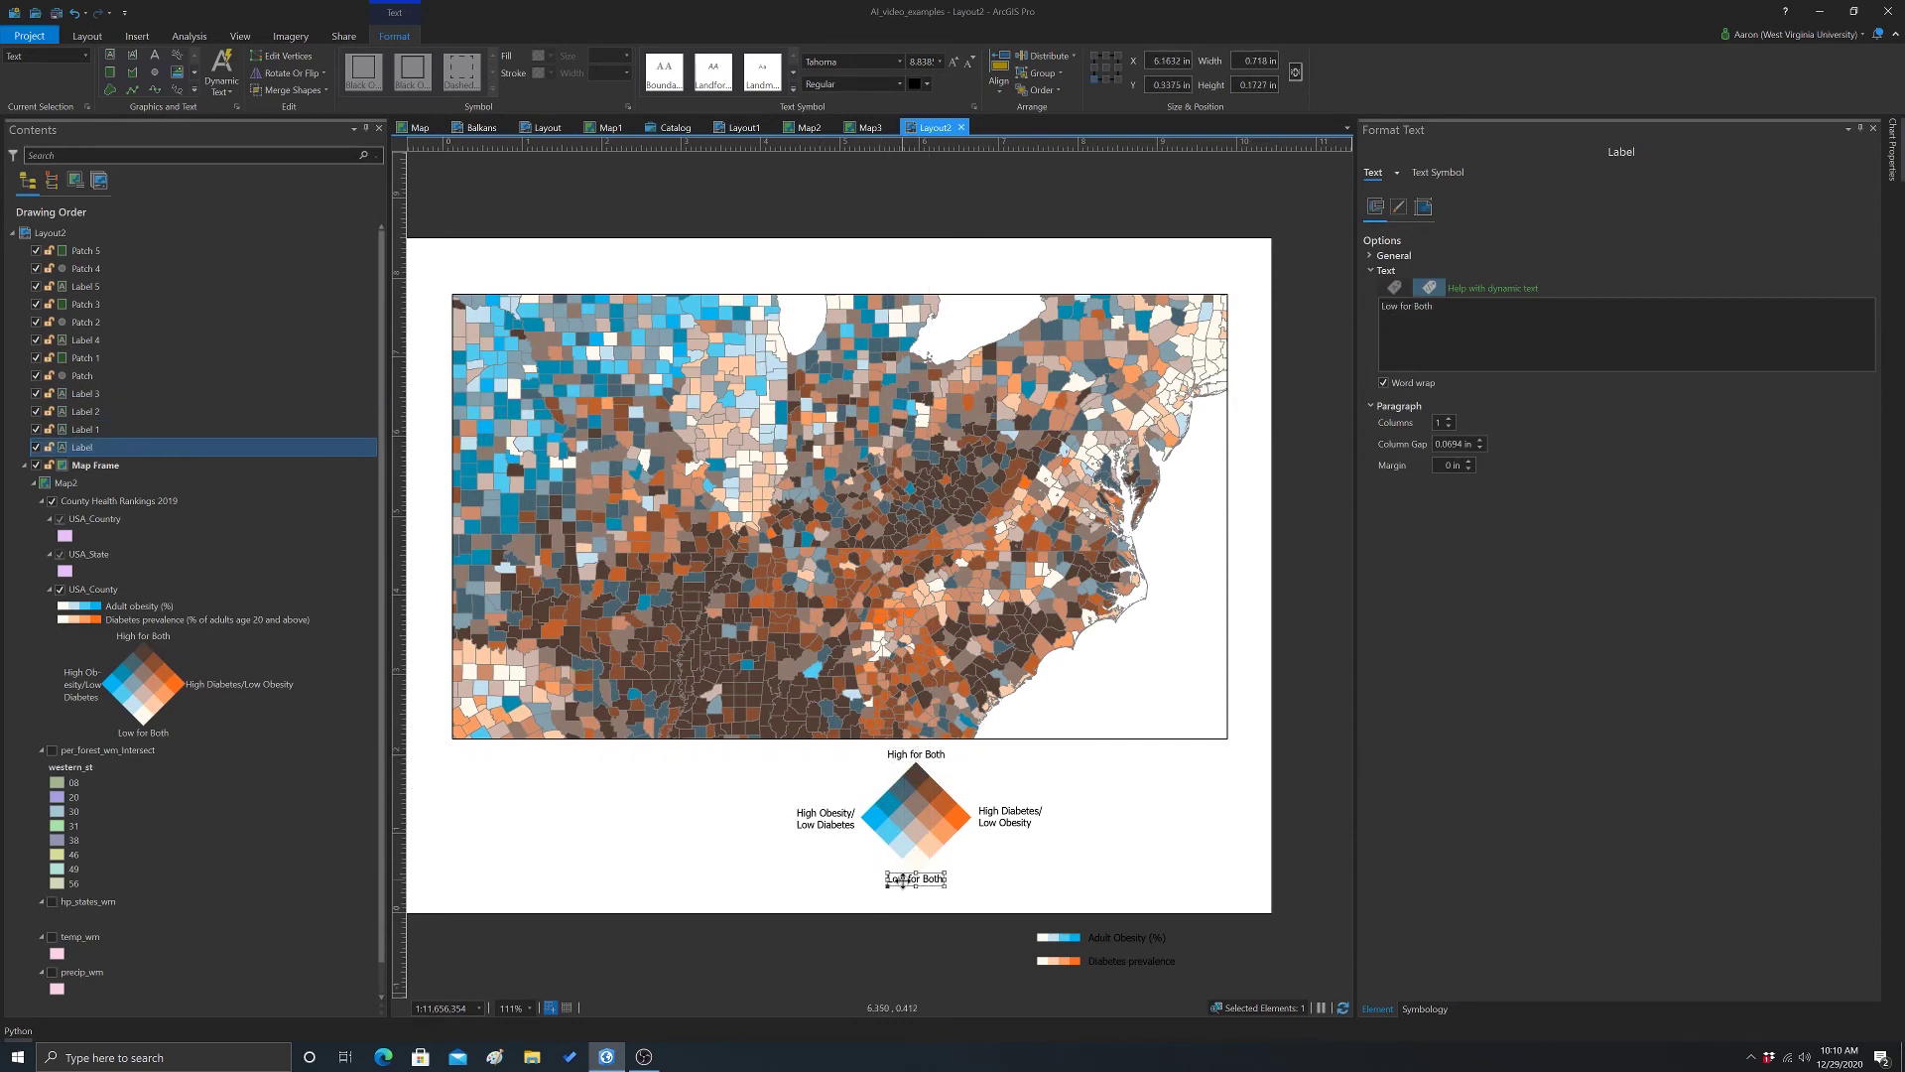
drag(902, 879, 906, 884)
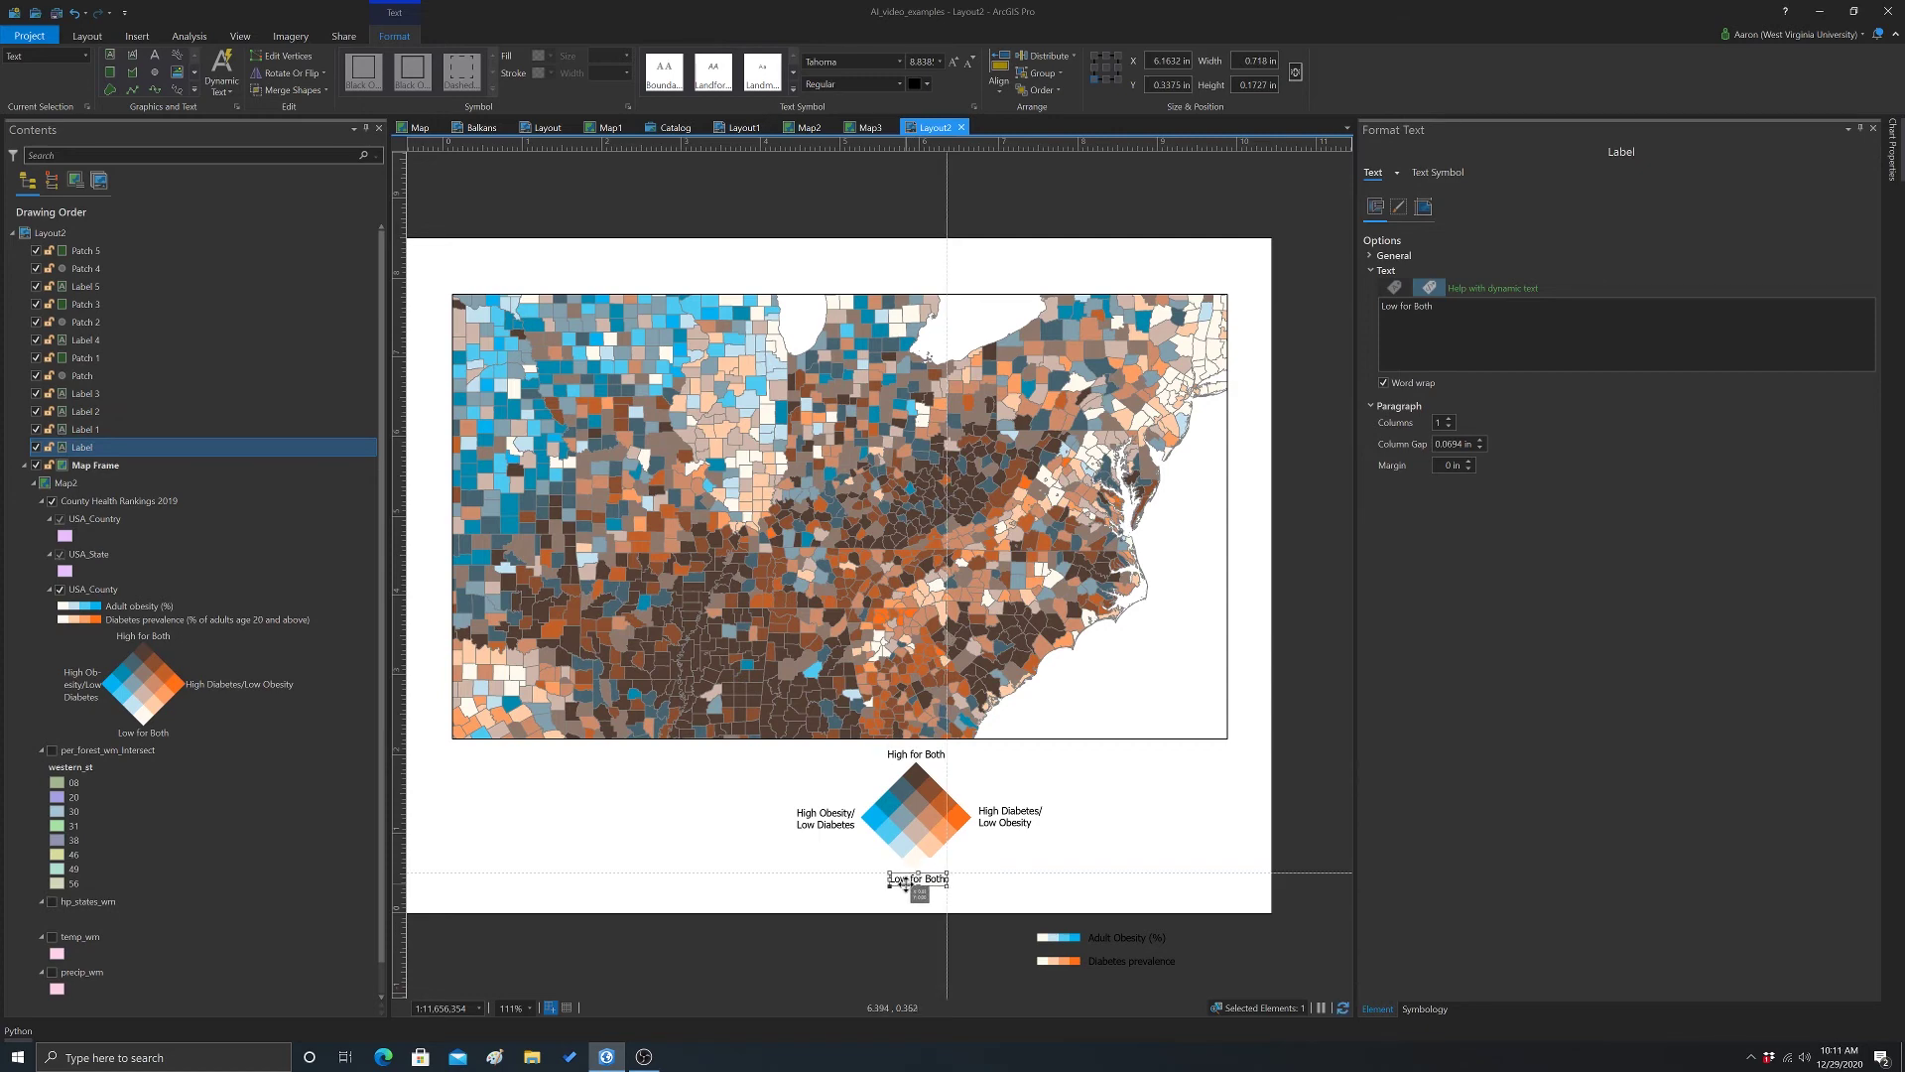
drag(905, 883, 905, 883)
click(935, 932)
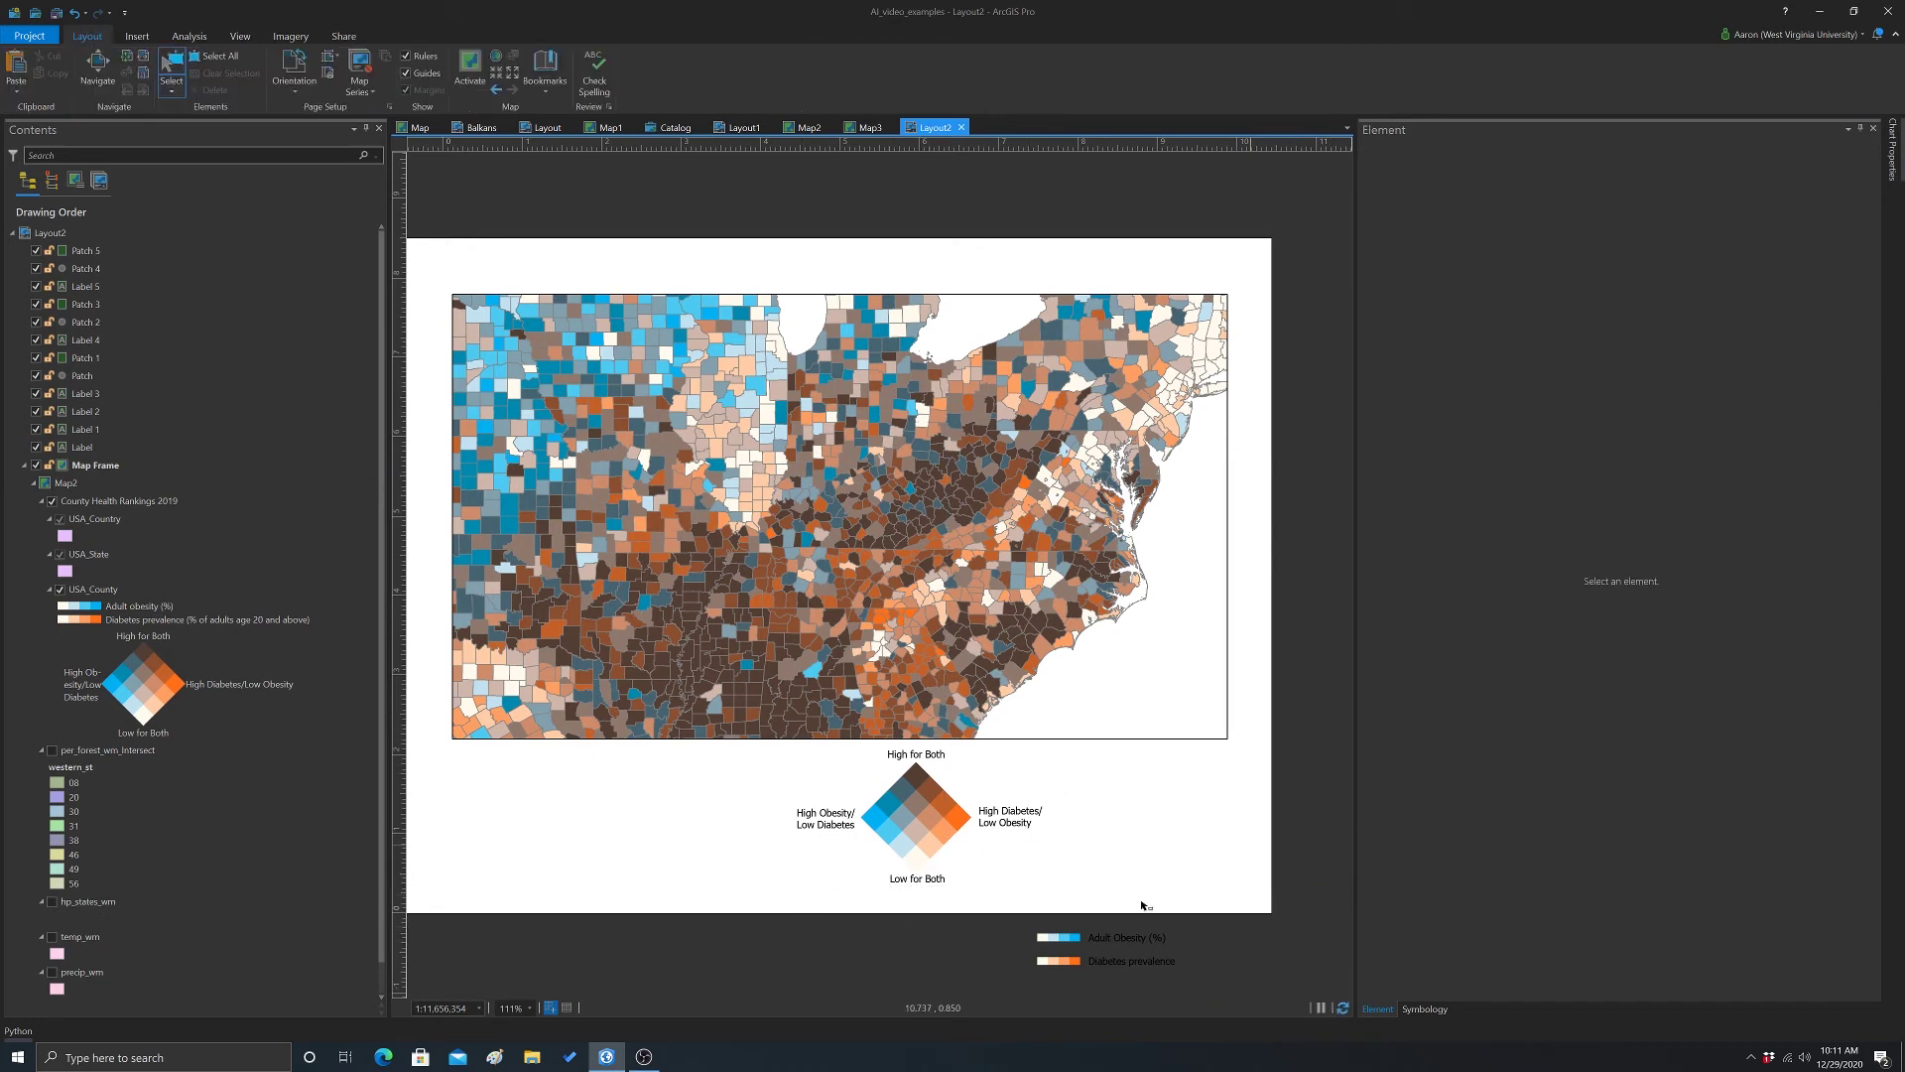
- Bring the blue obesity and orange diabetes ramps back up beside the diamond
click(1070, 957)
click(1075, 944)
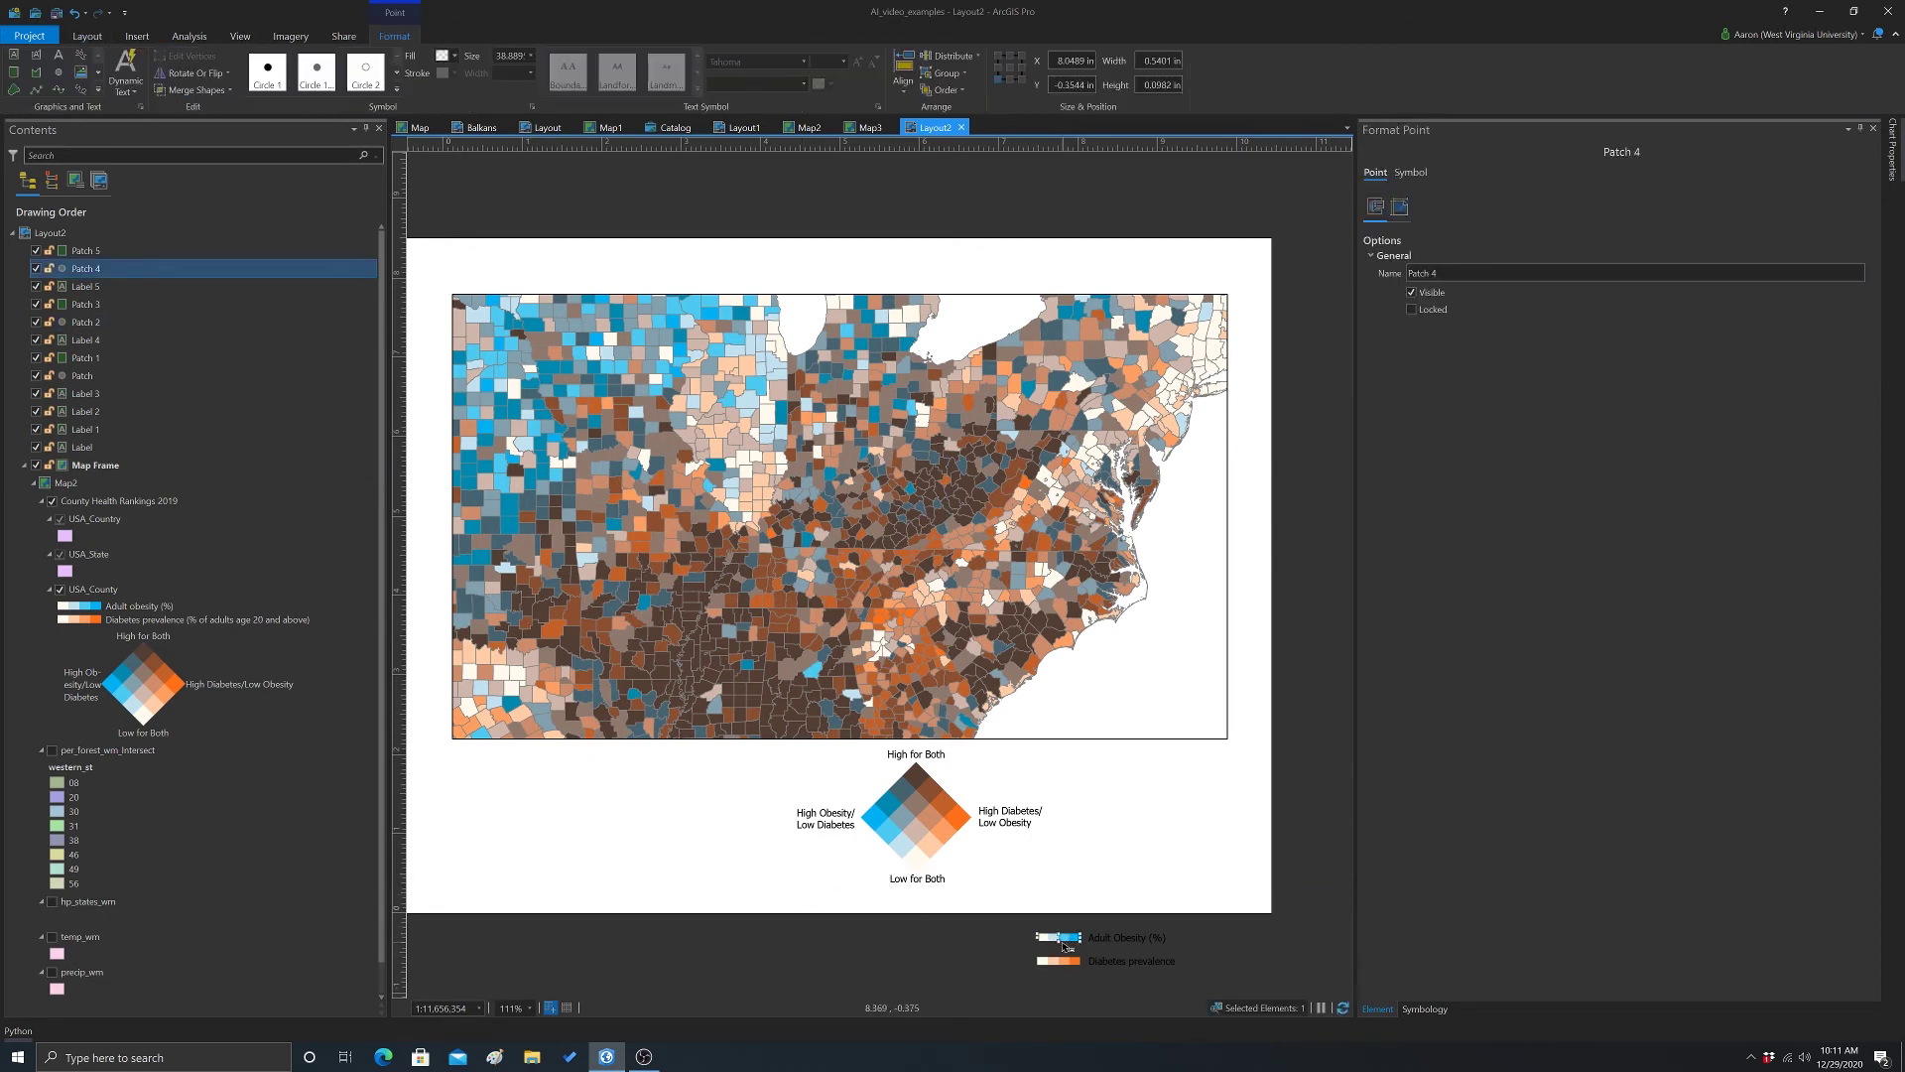
drag(1075, 943, 1149, 788)
click(1306, 845)
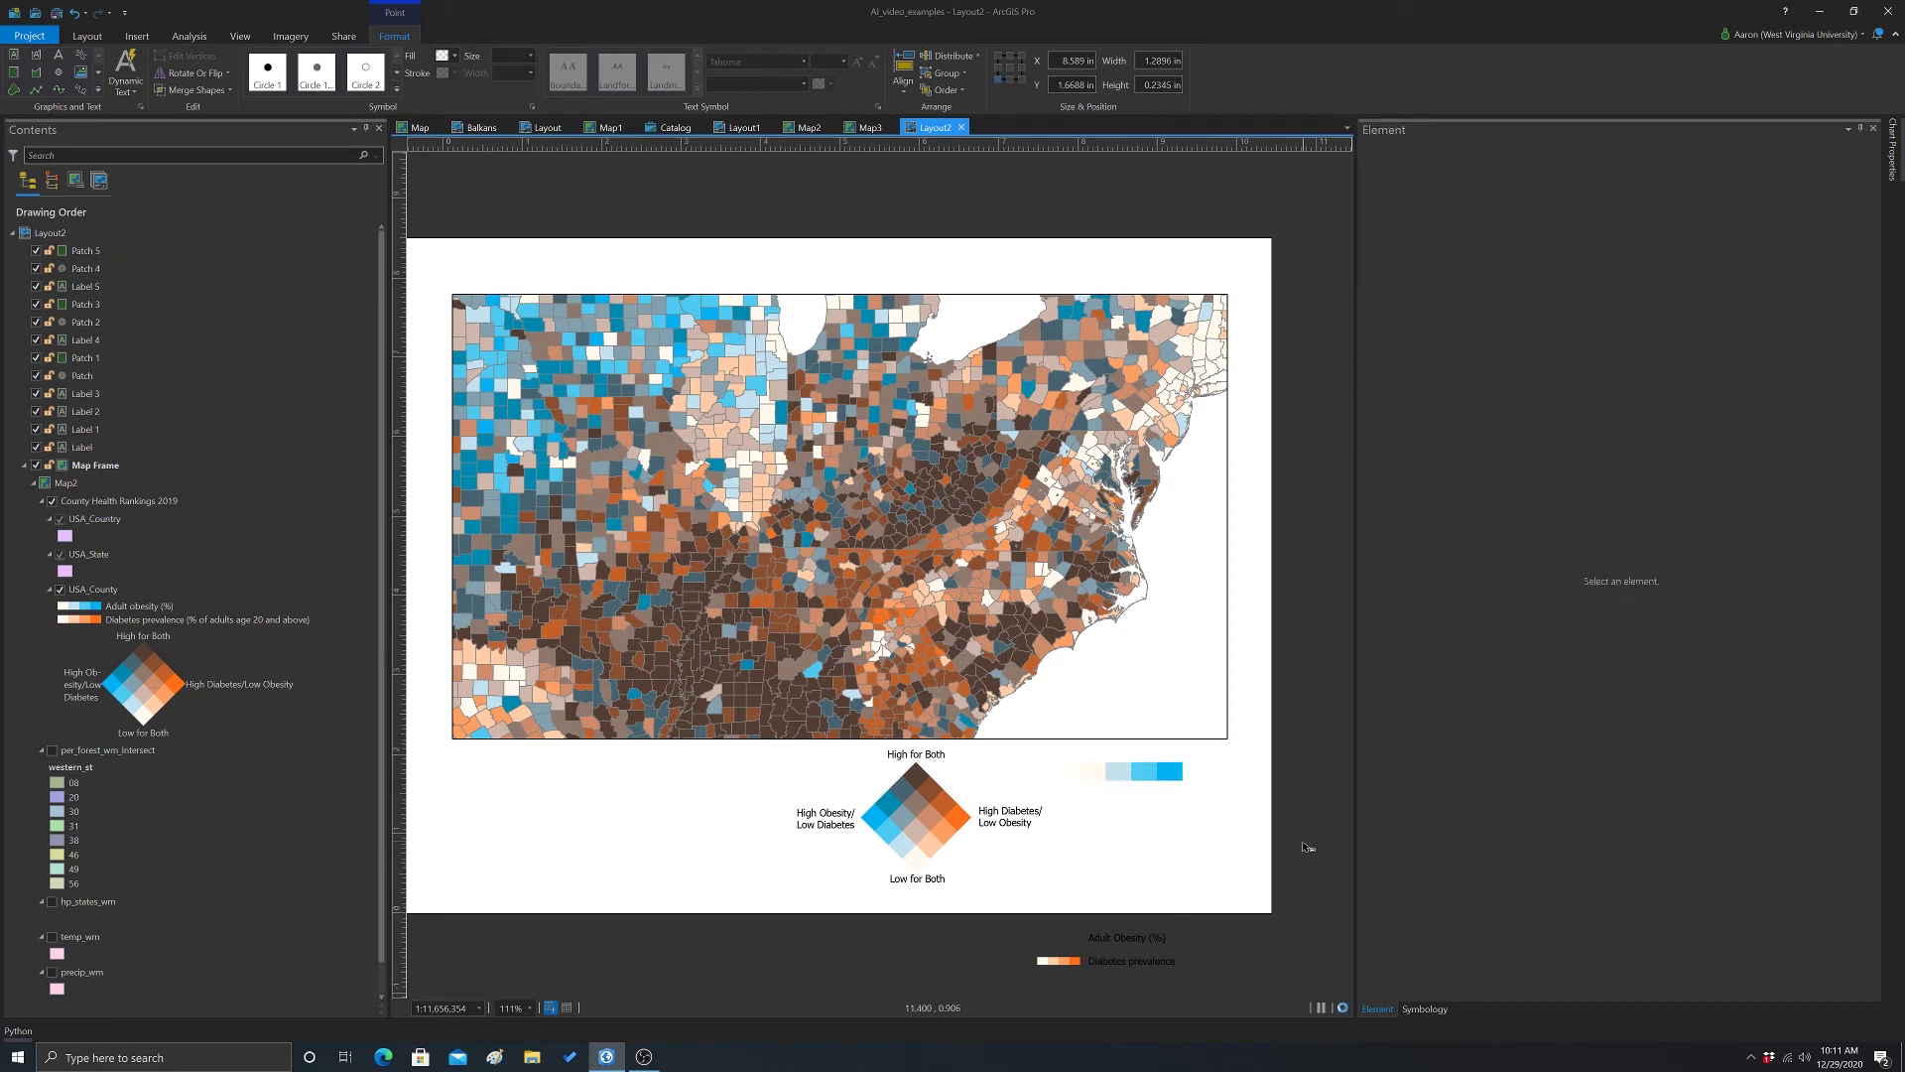
click(1055, 962)
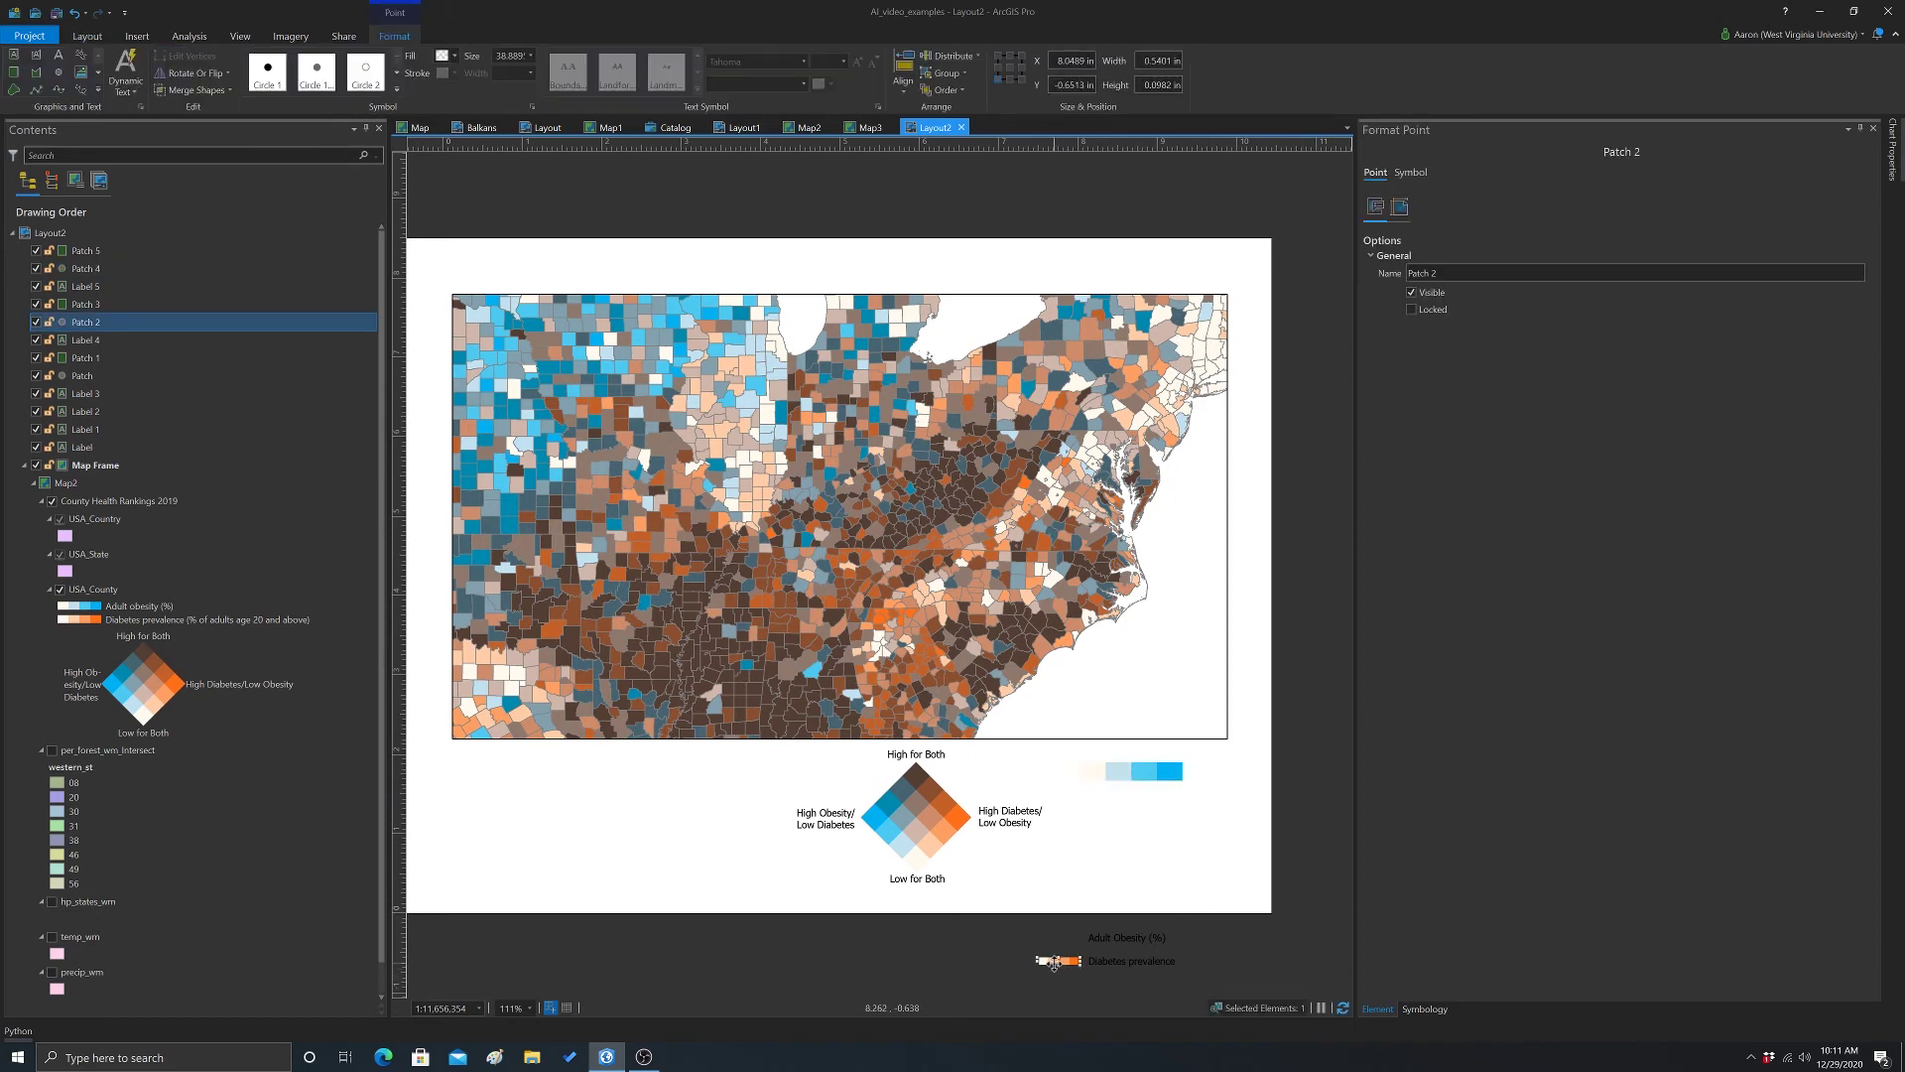
drag(1053, 963, 1156, 783)
drag(1184, 782, 1119, 806)
click(1257, 812)
- Place the Adult Obesity (%) and Diabetes prevalence labels above their ramps
click(1122, 788)
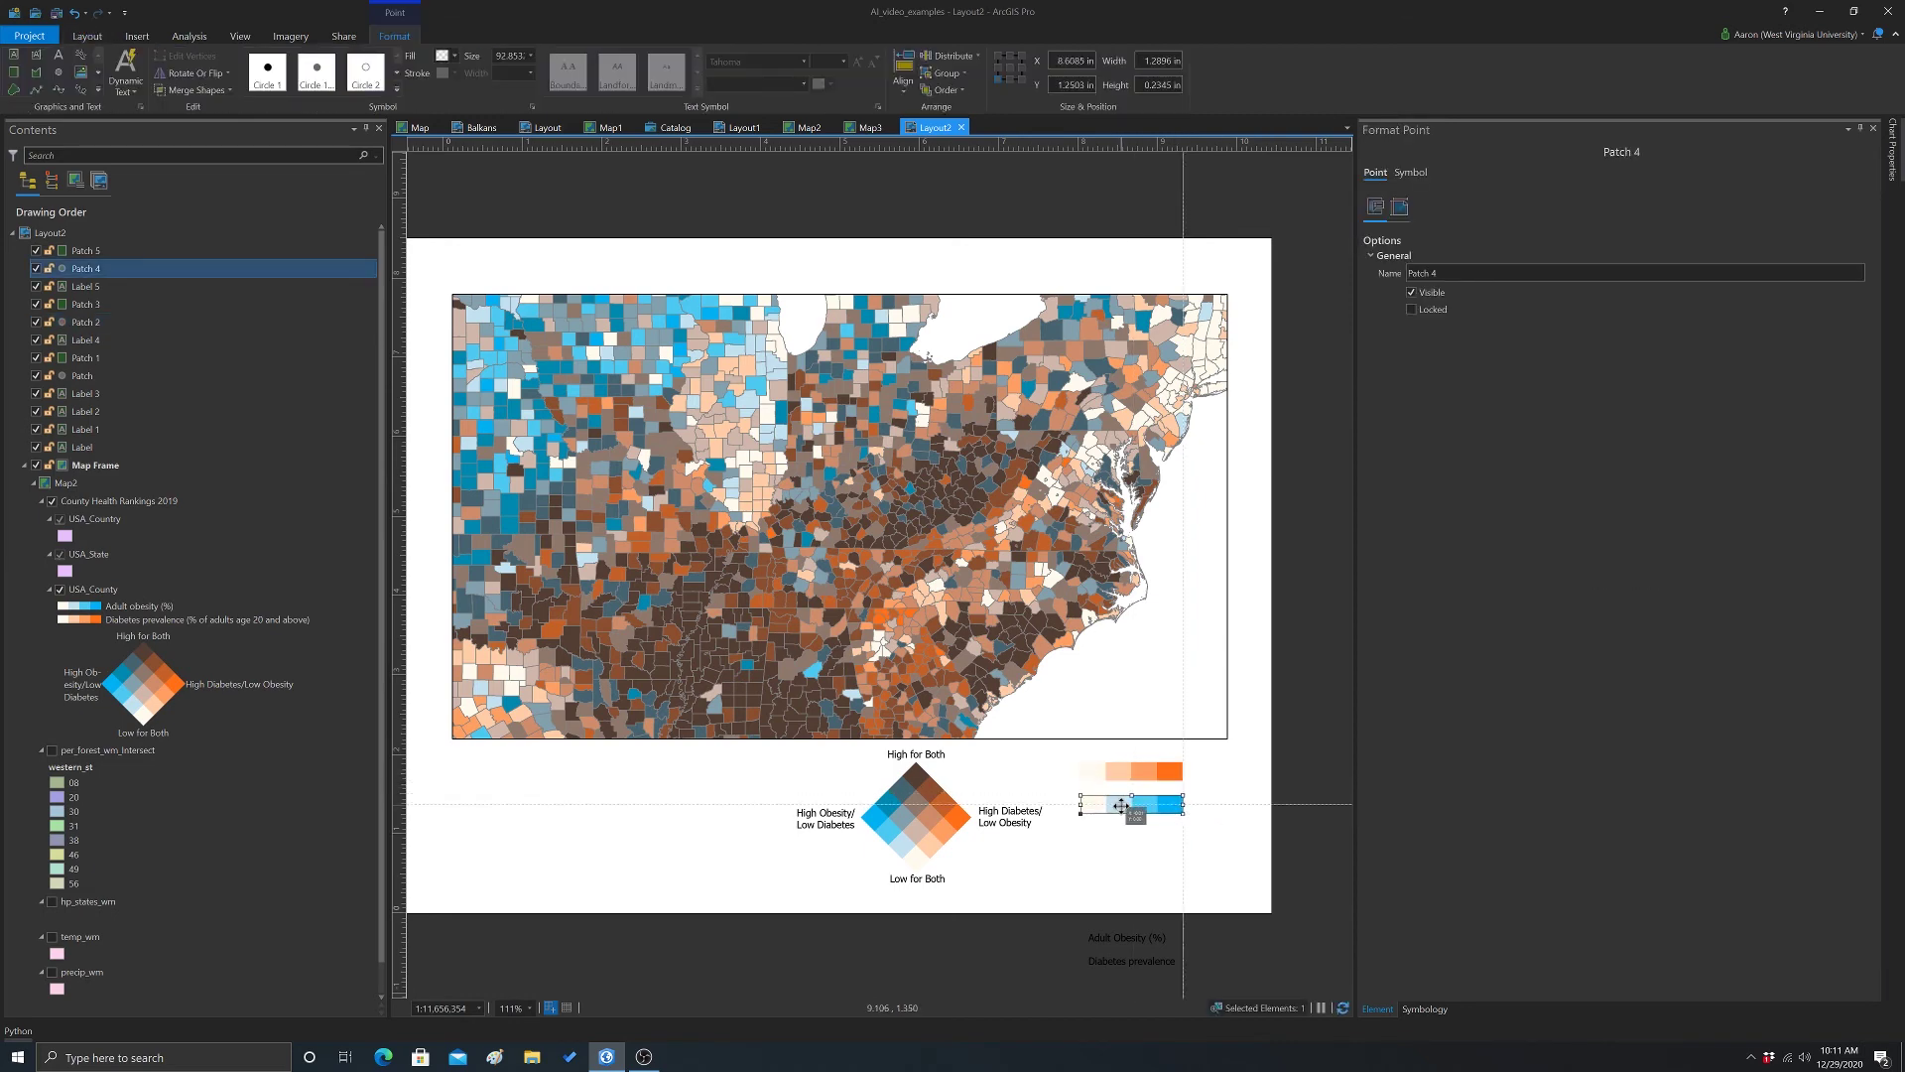
click(1105, 946)
drag(1105, 939, 1115, 754)
drag(1136, 963, 1133, 790)
click(1302, 865)
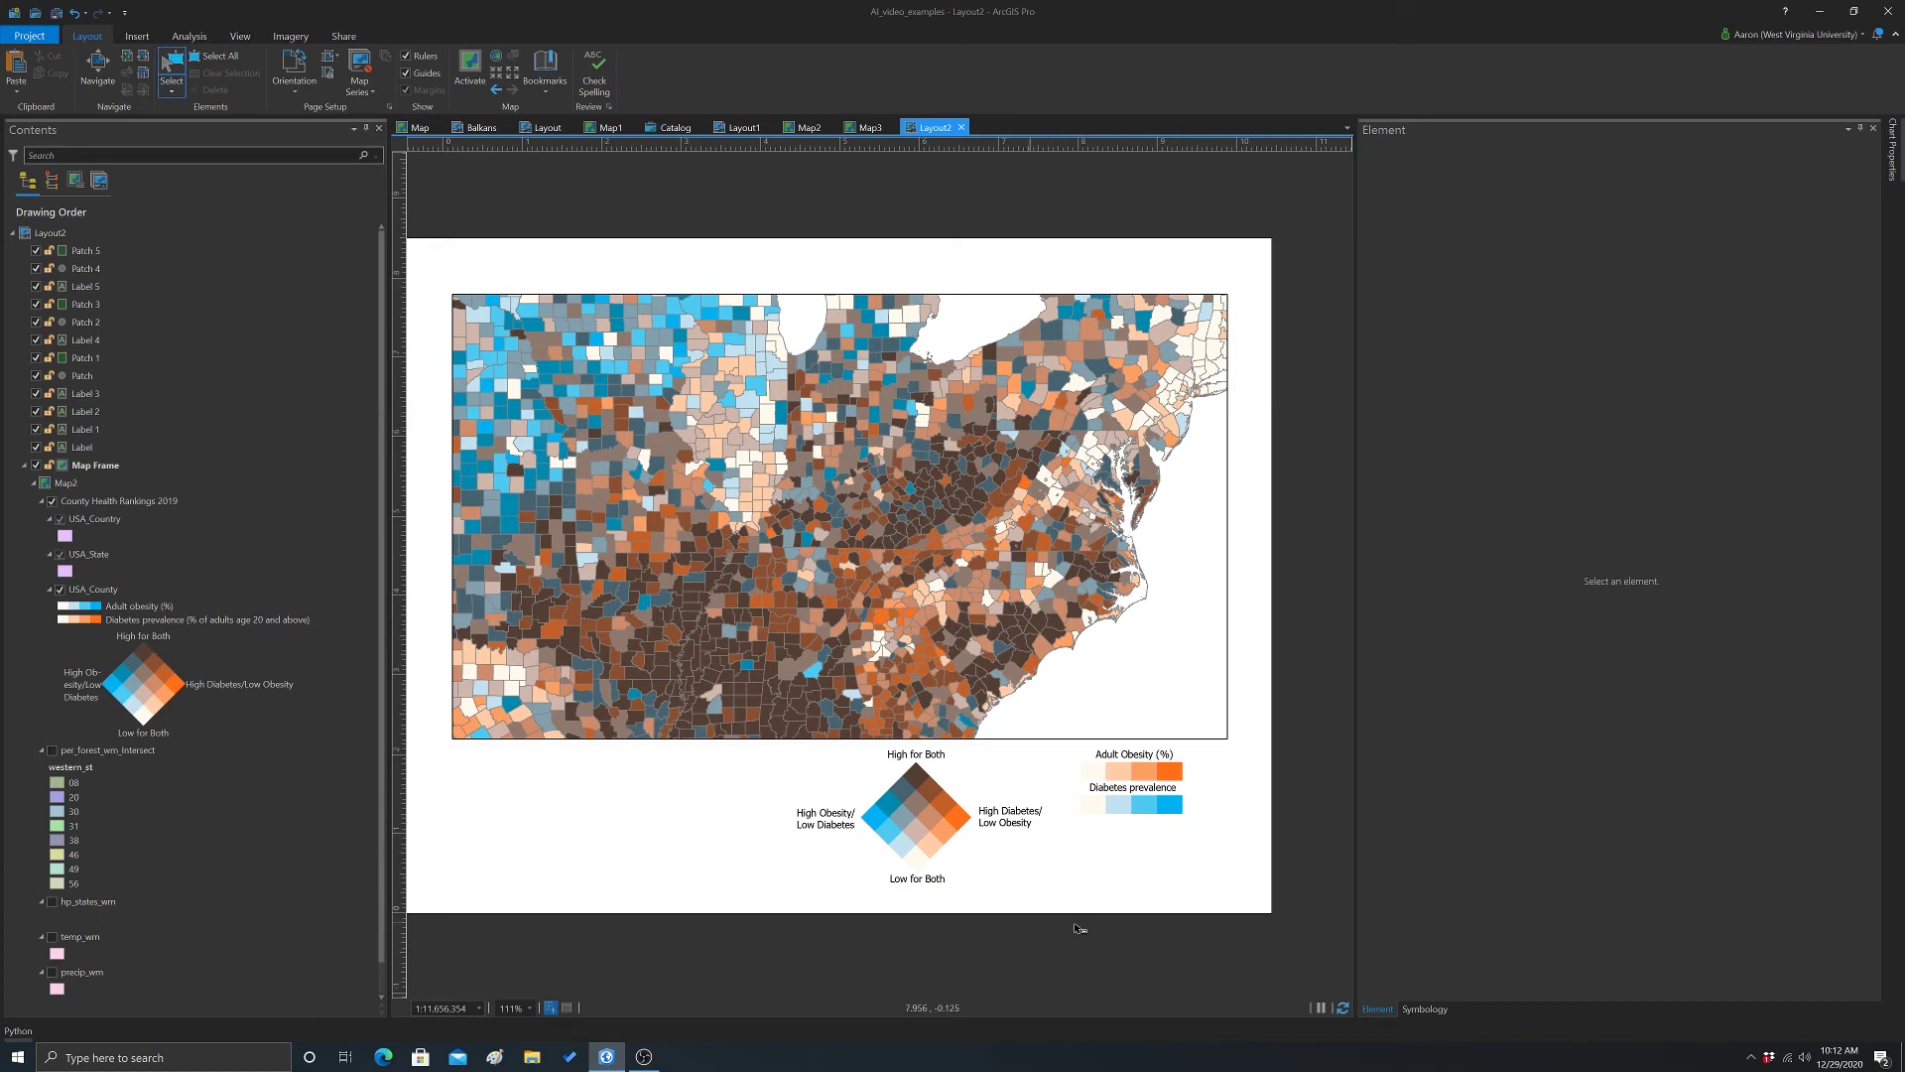
- Select both colour ramps with their labels and move them down beside the diamond's lower right
mouse_move(1051, 752)
mouse_down()
mouse_move(1203, 812)
mouse_move(1210, 833)
mouse_move(1103, 794)
mouse_move(1086, 758)
mouse_up()
click(1265, 867)
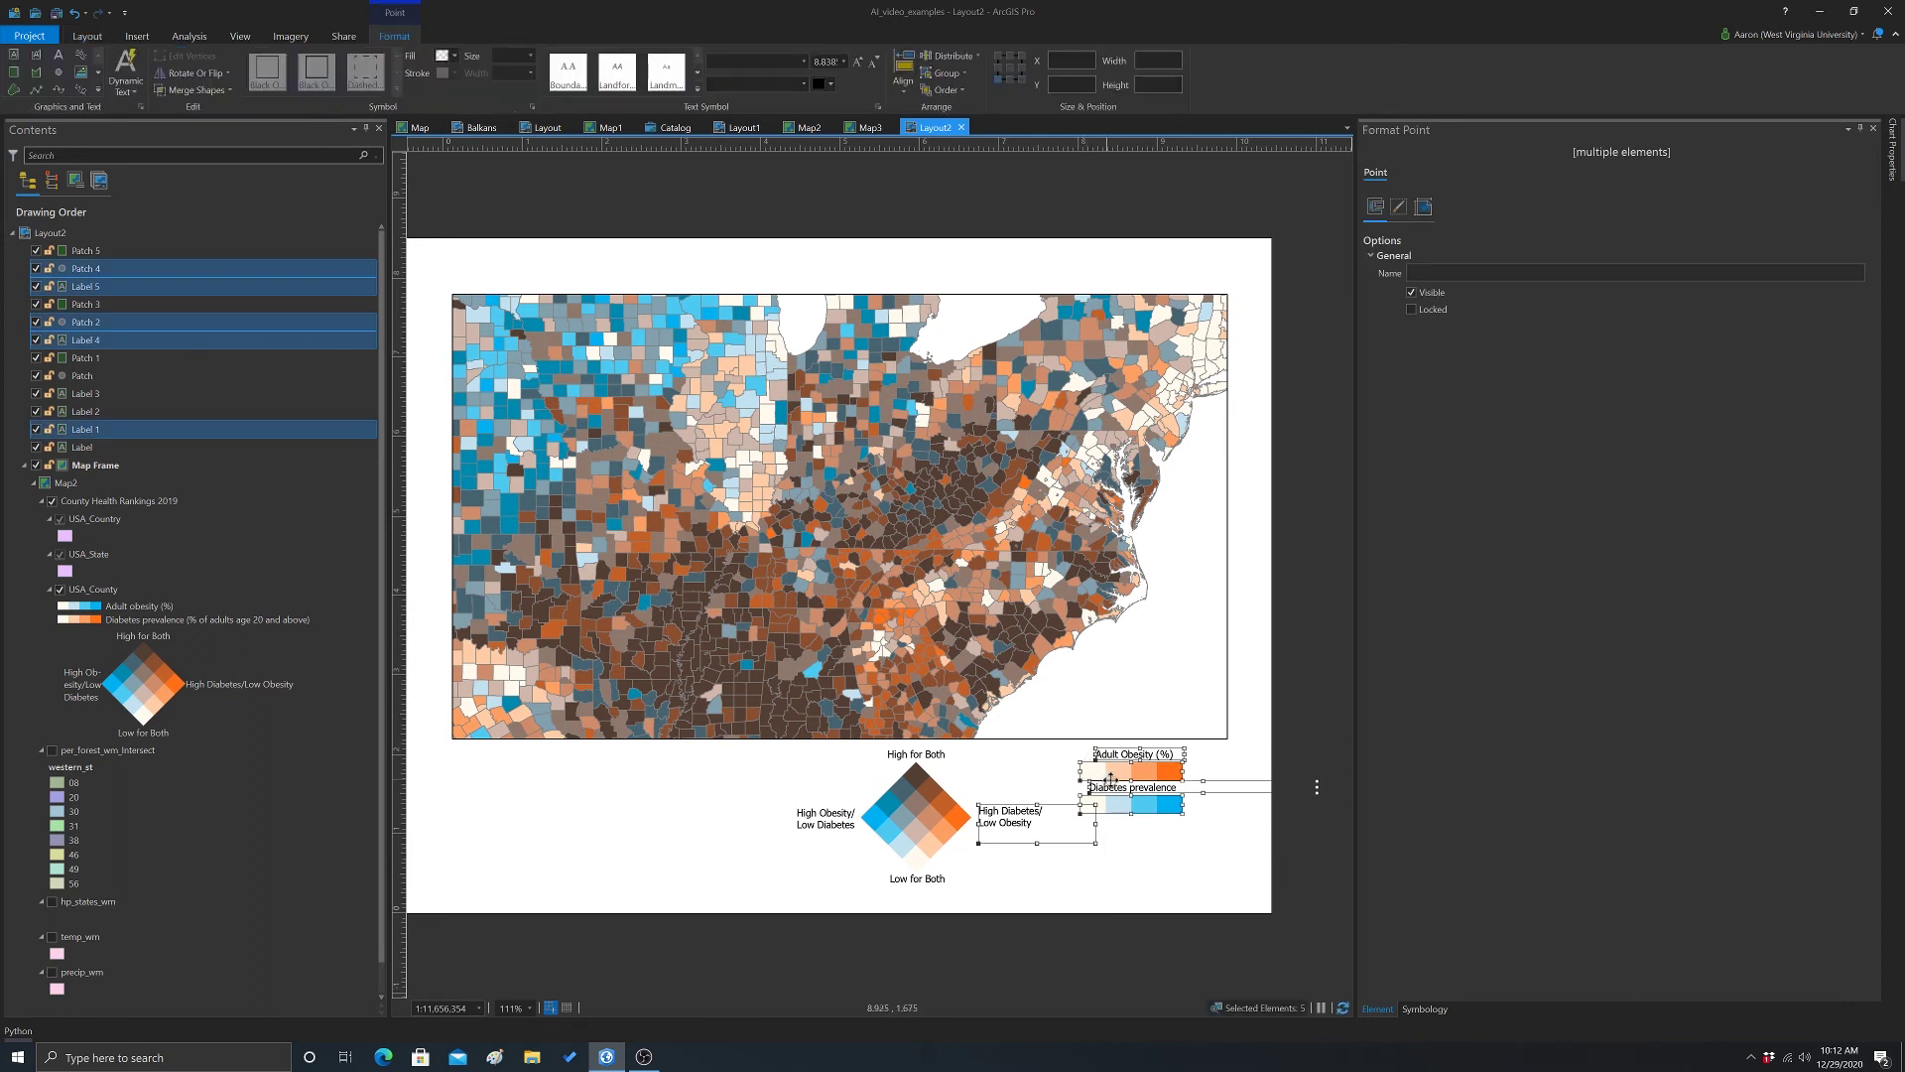
click(1270, 880)
drag(1315, 853, 1082, 863)
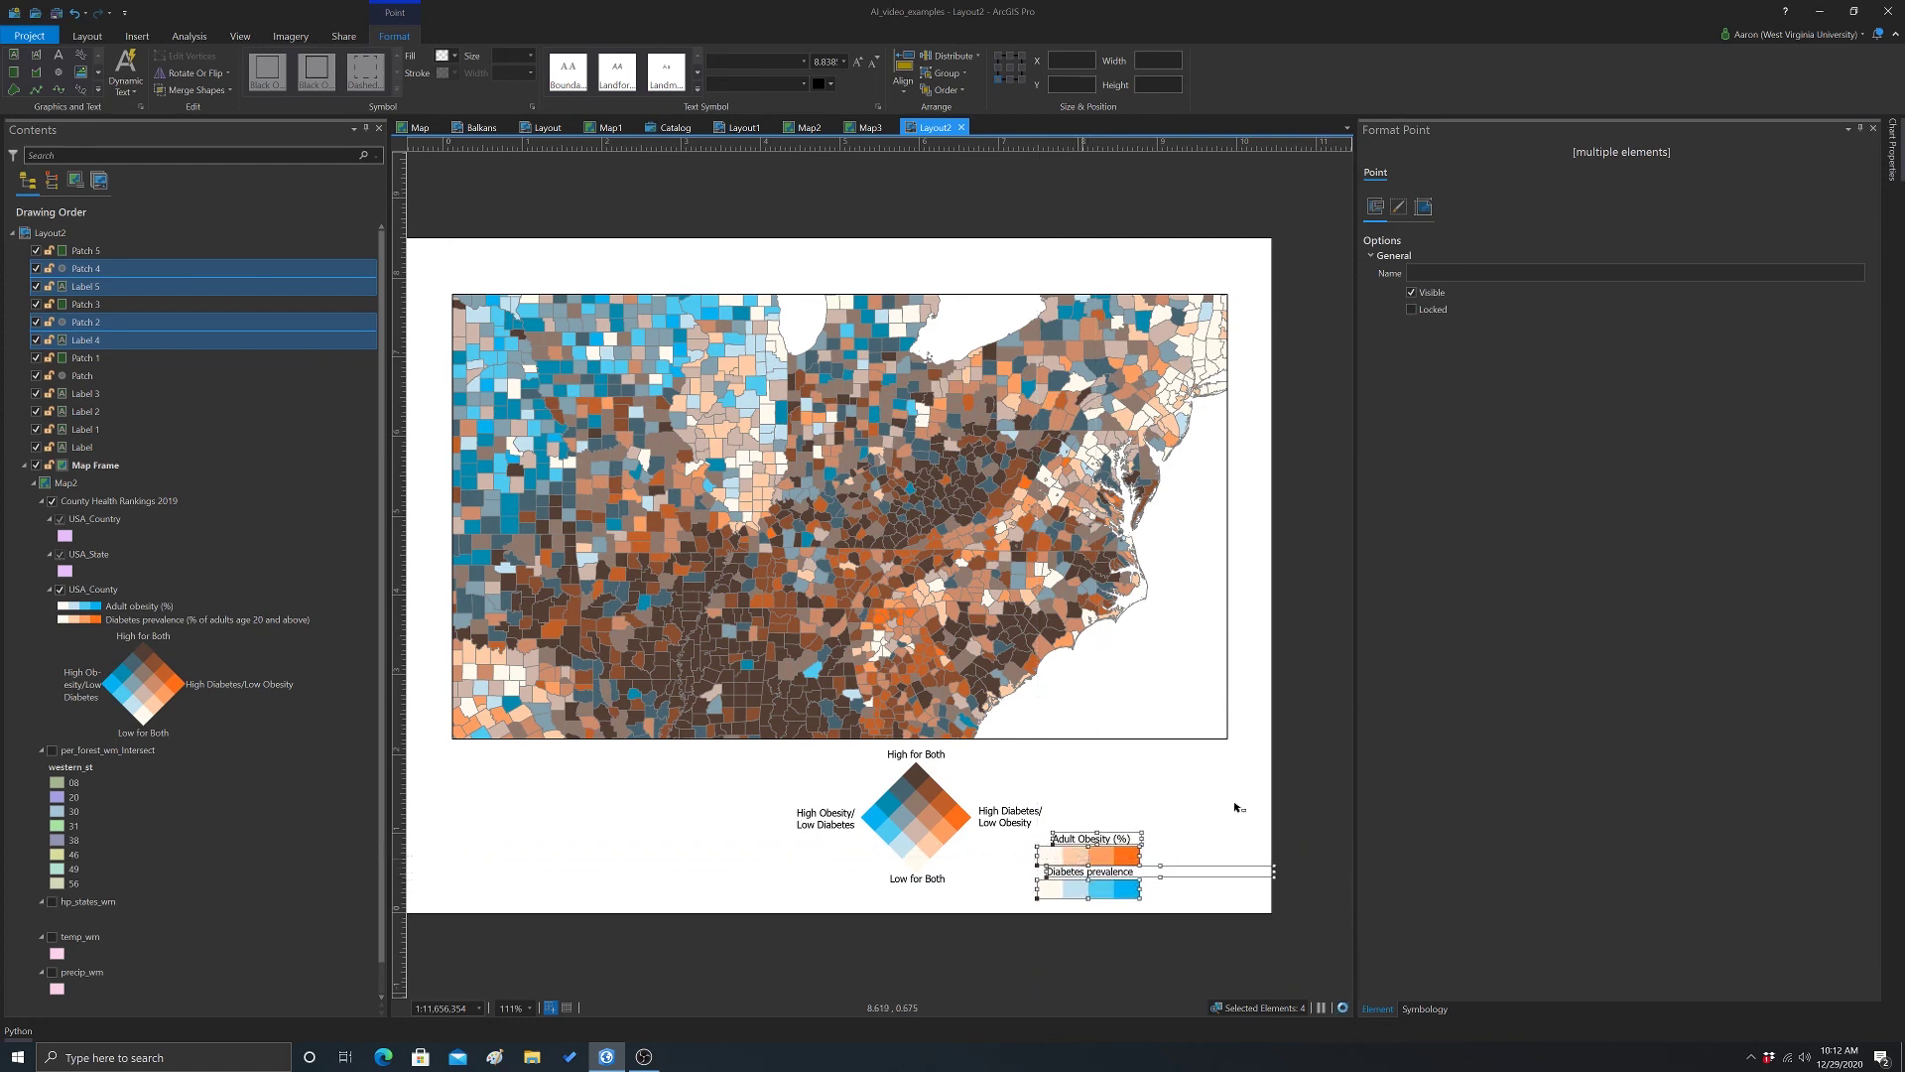
click(1294, 807)
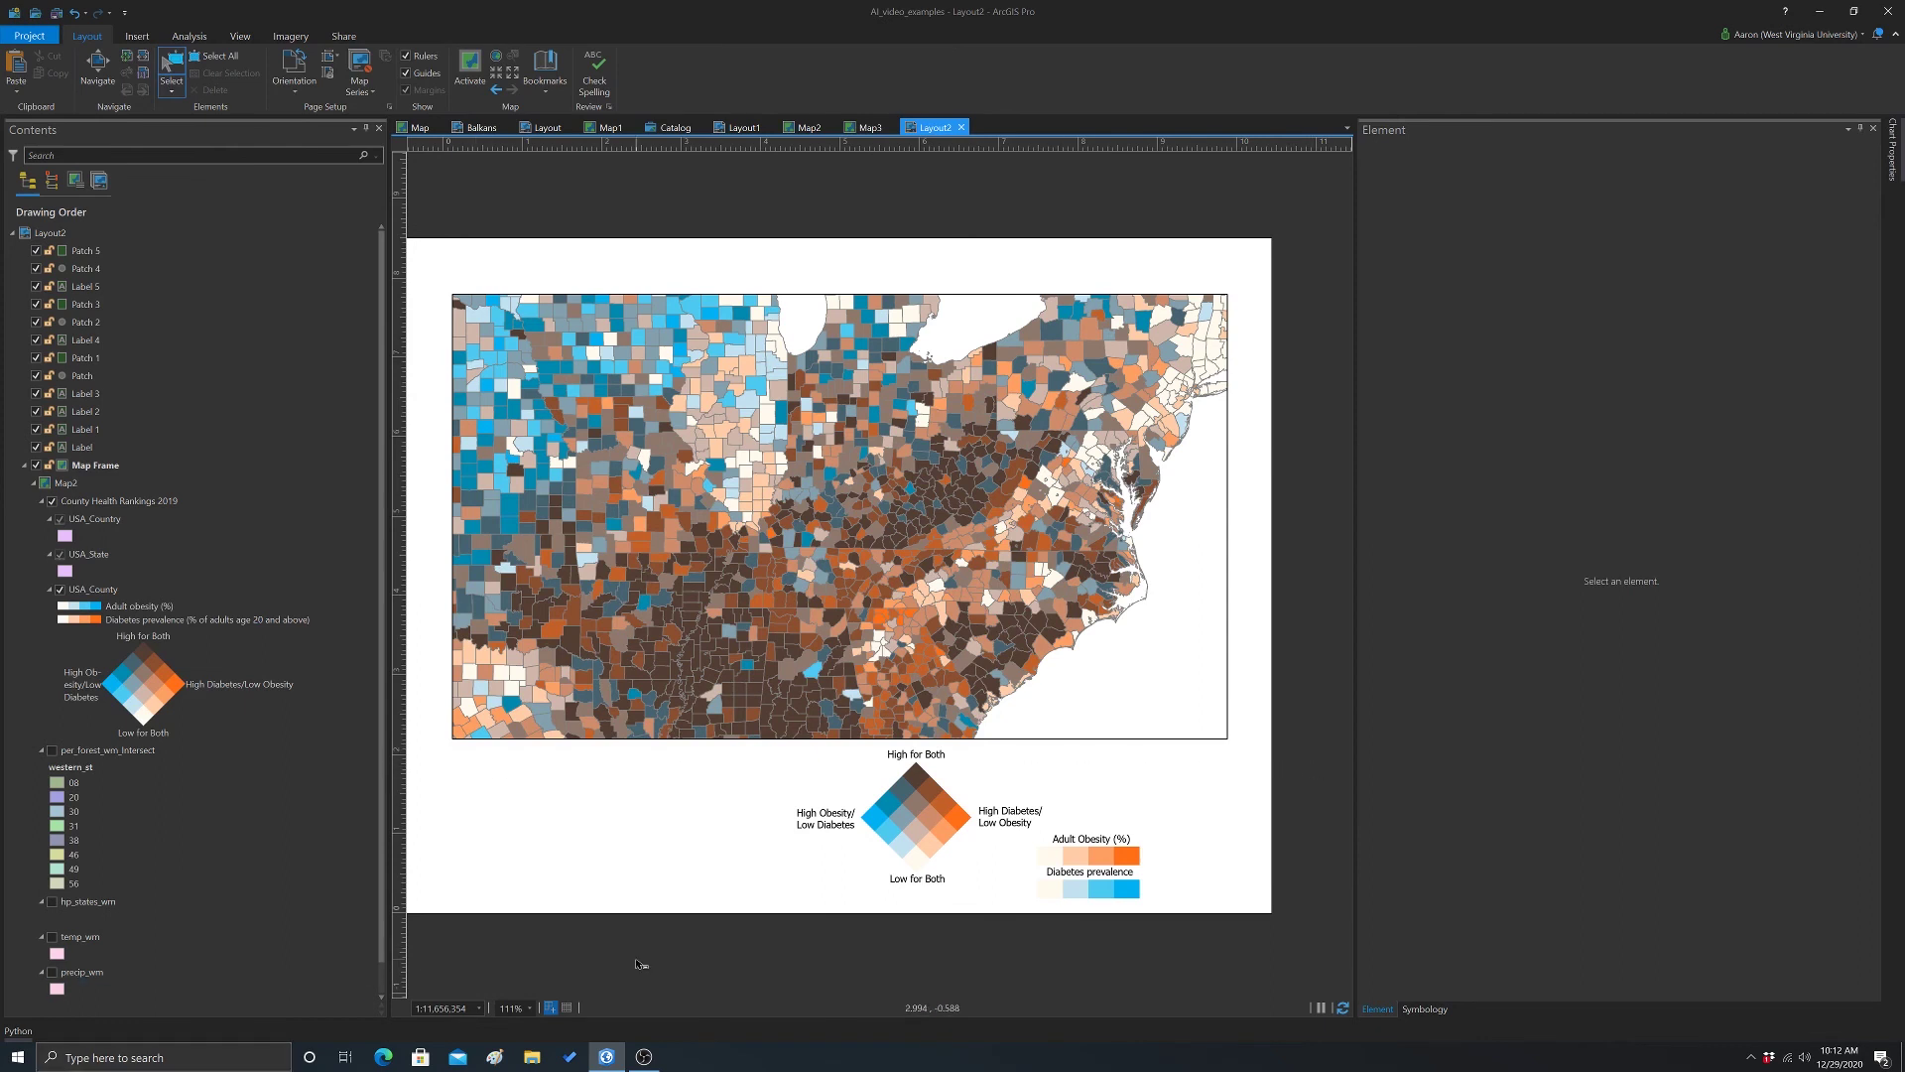
- Draw a rectangle graphic around the diamond legend and both colour ramps
click(138, 37)
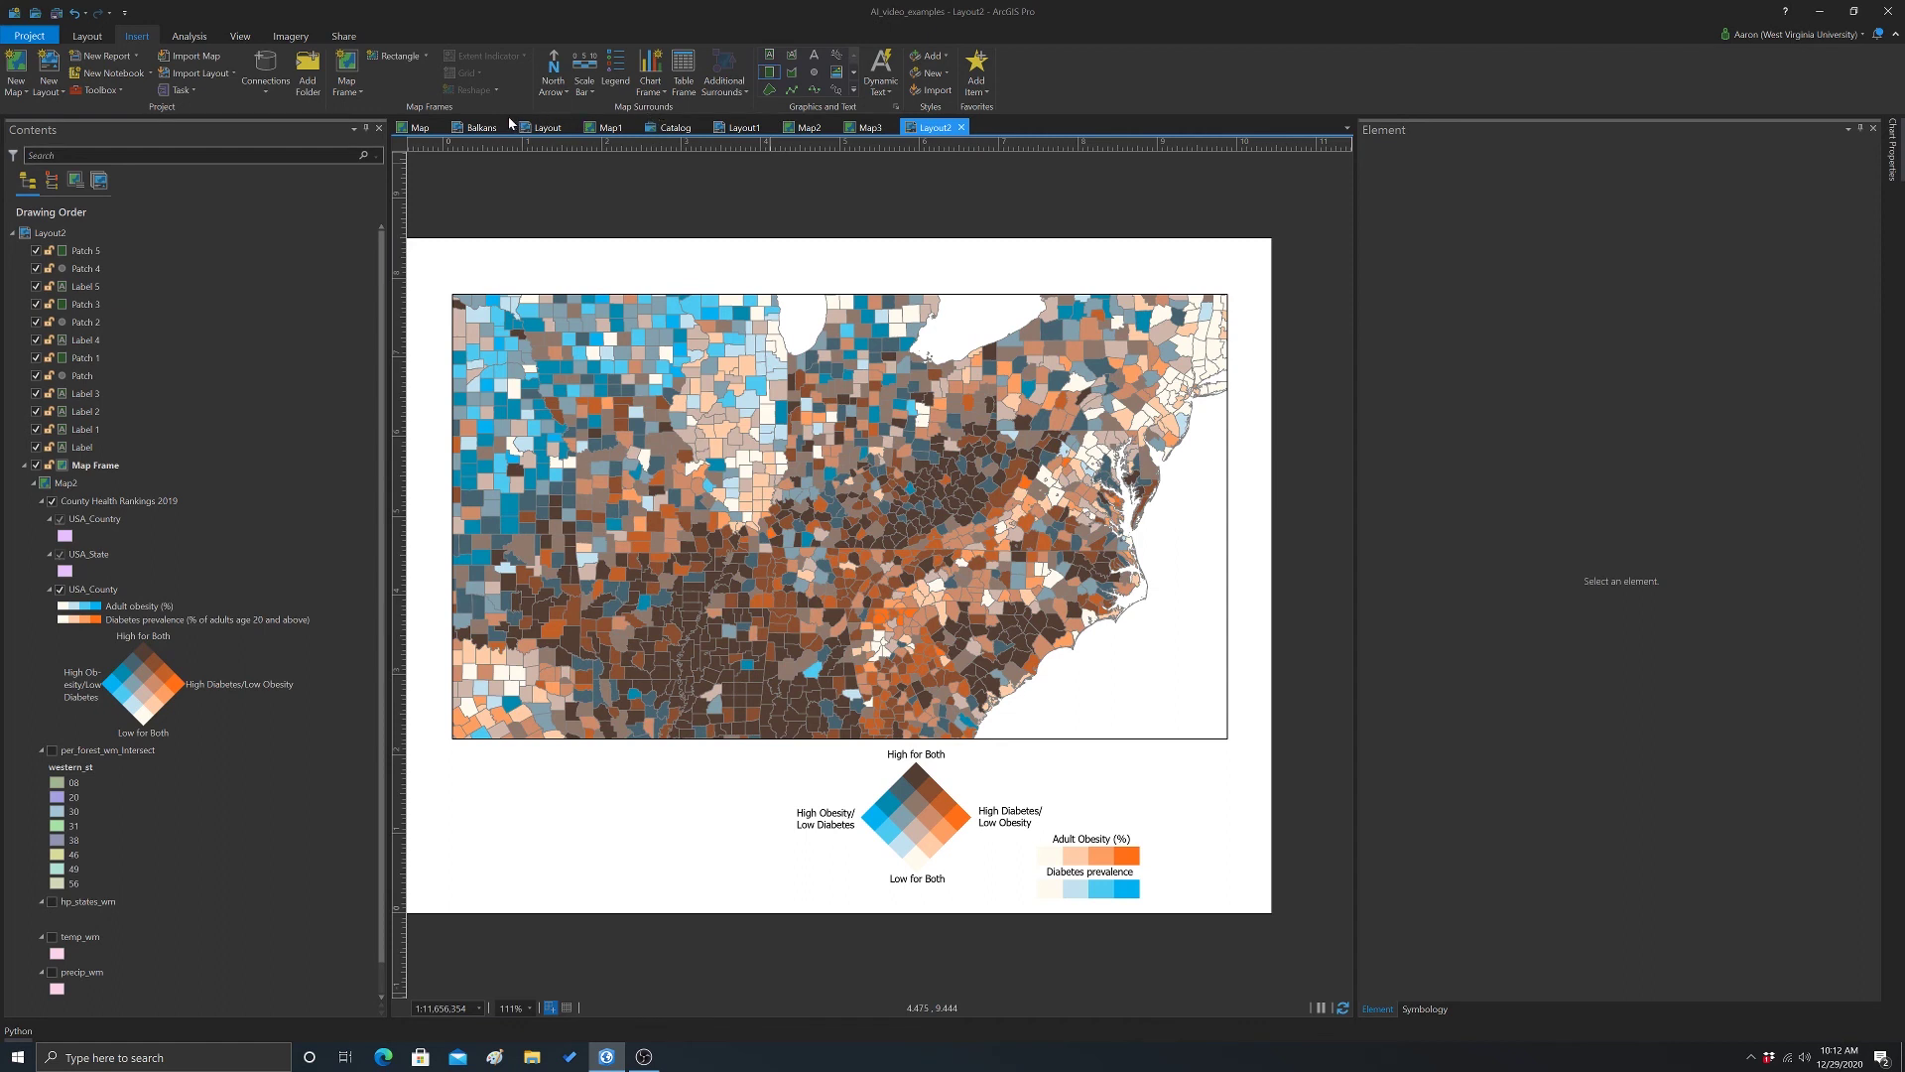
click(425, 55)
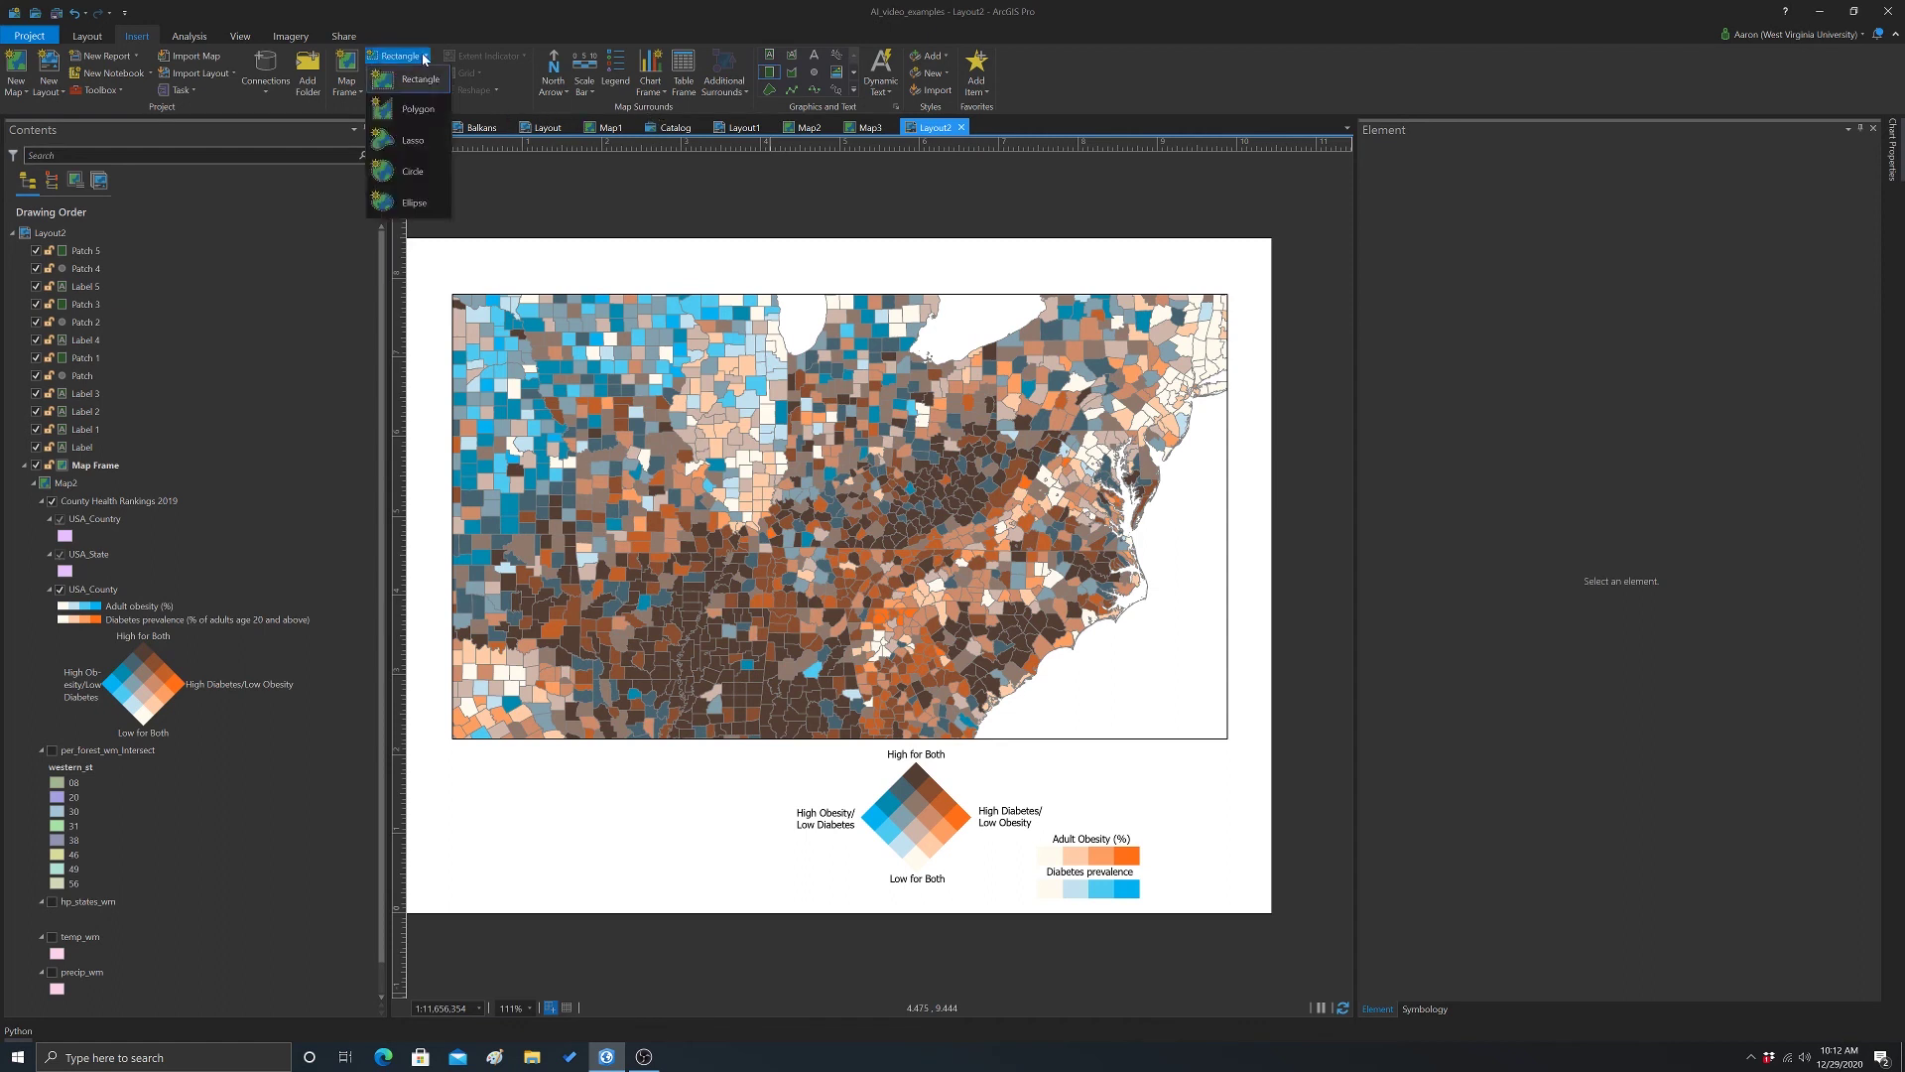
click(426, 55)
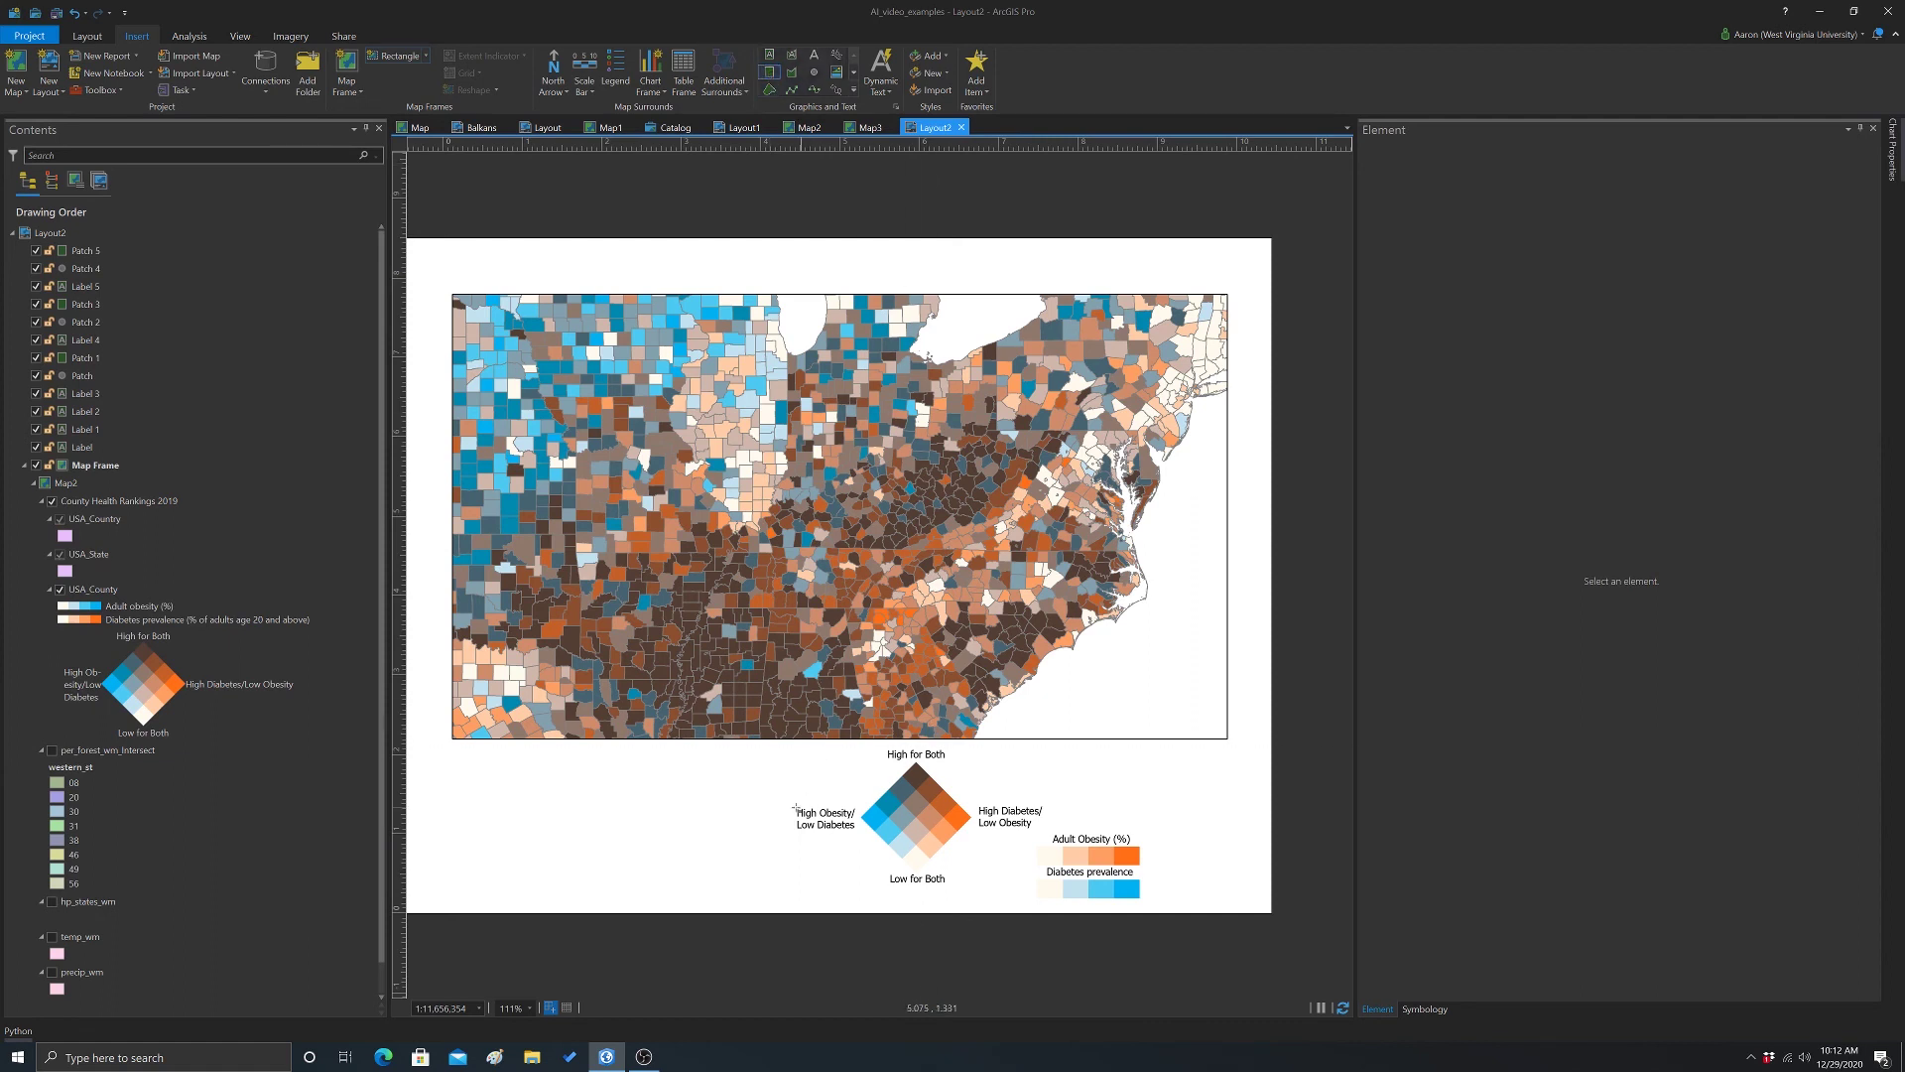
drag(776, 747, 1166, 906)
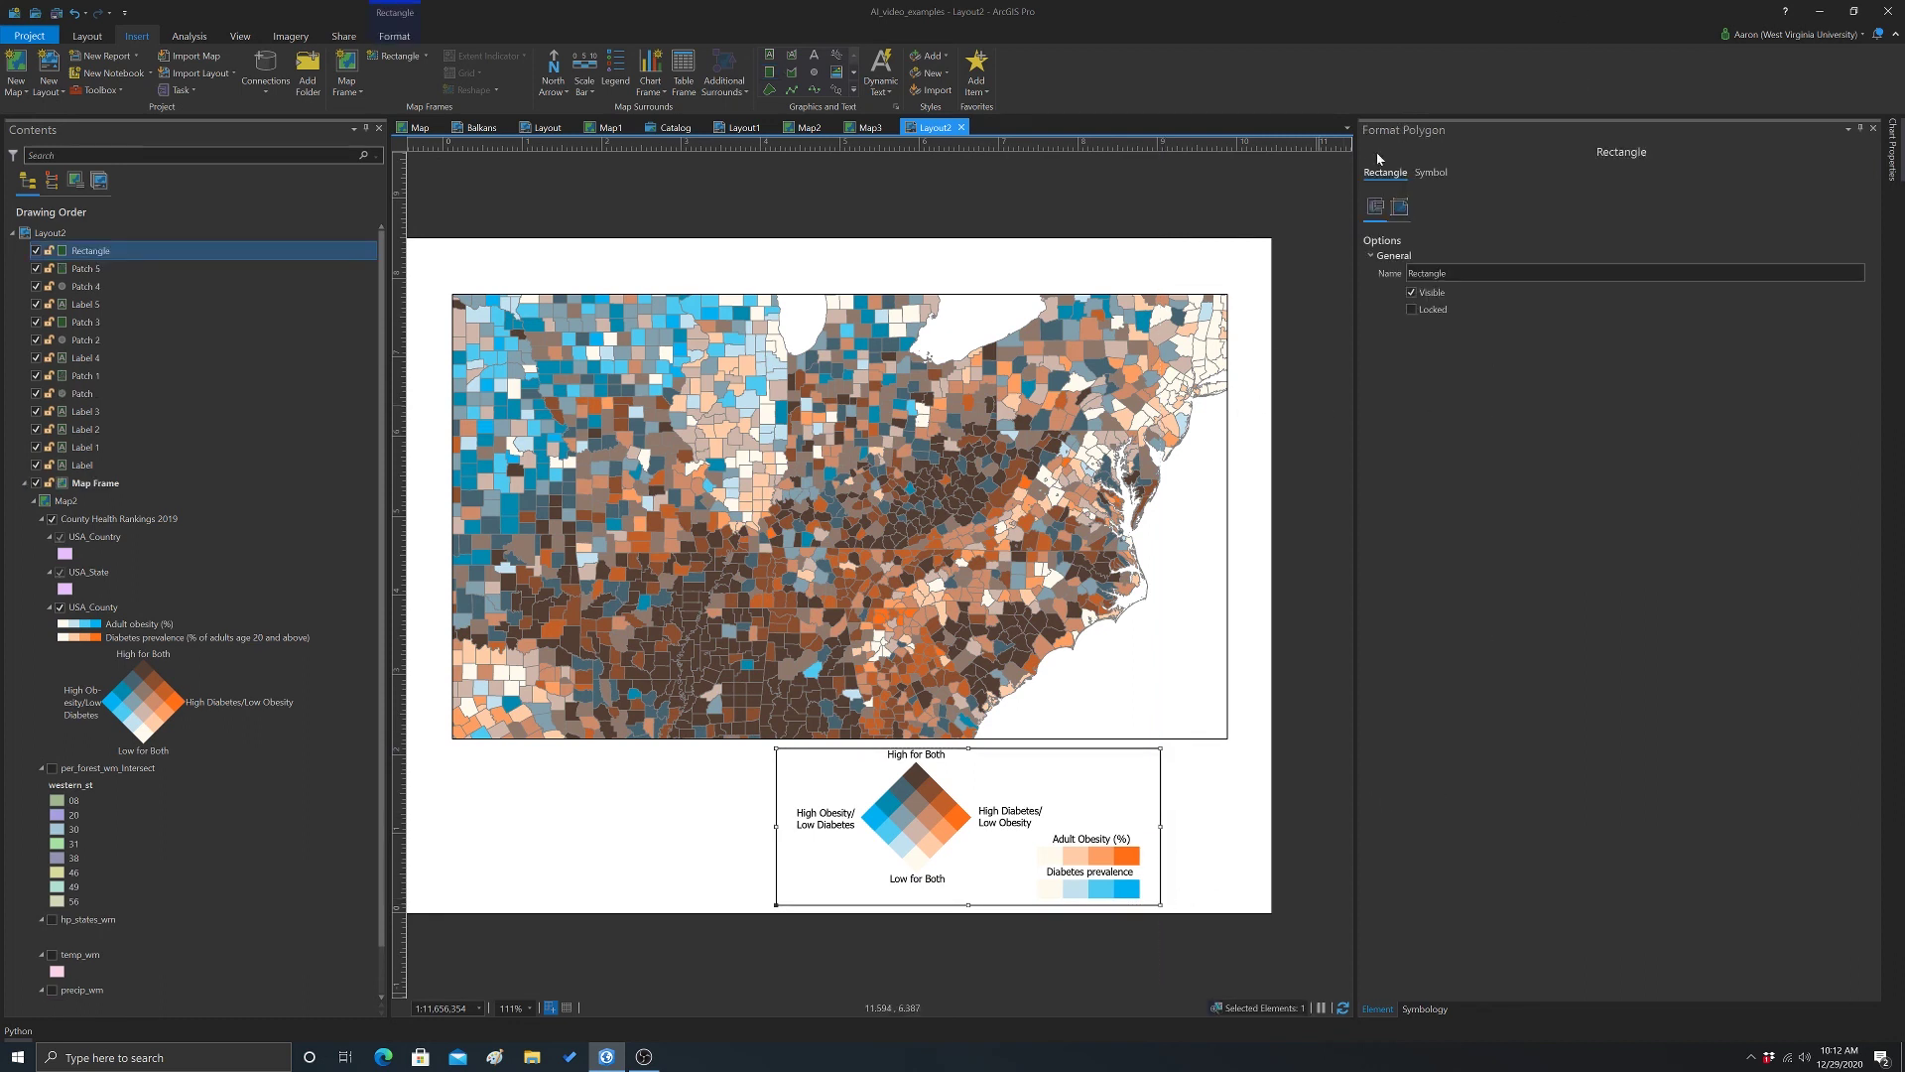
- Give the legend rectangle a light grey fill and a 2 pt dark grey outline
click(1430, 172)
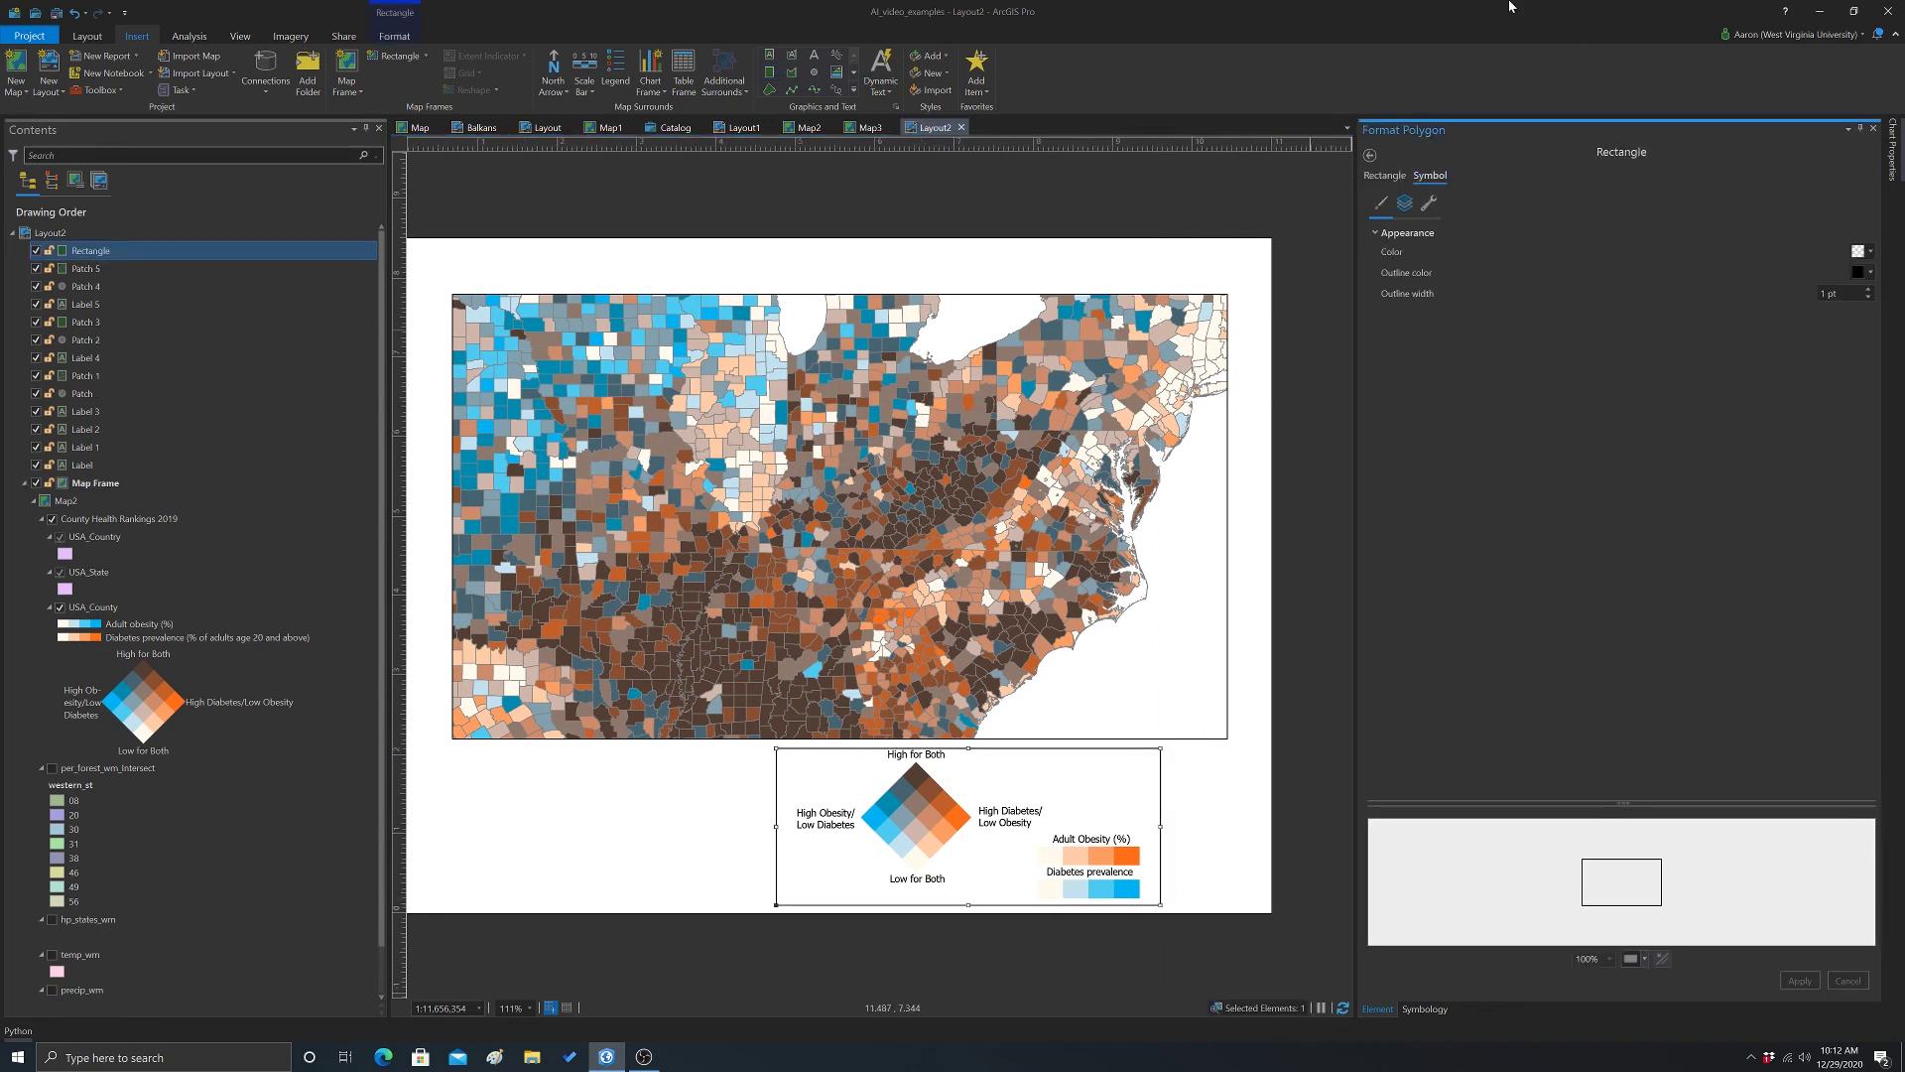
click(1864, 251)
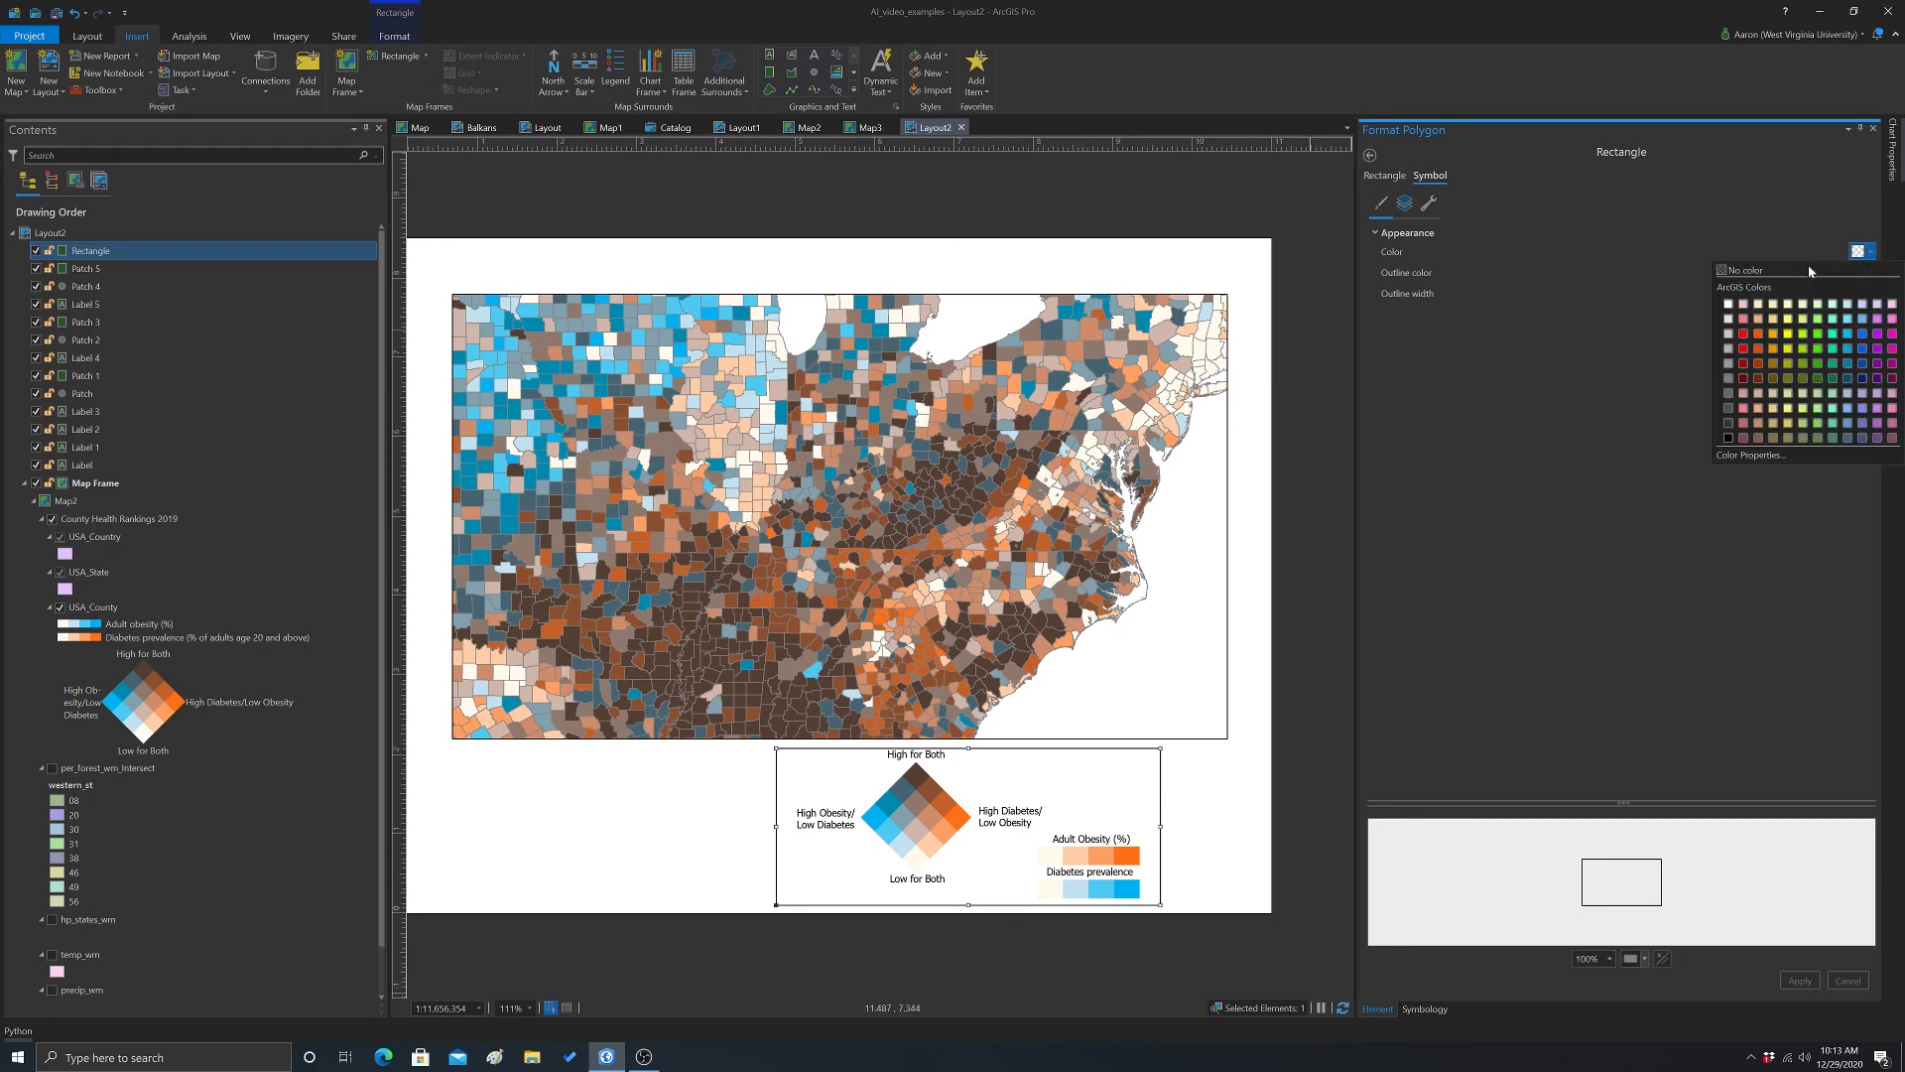
click(1727, 331)
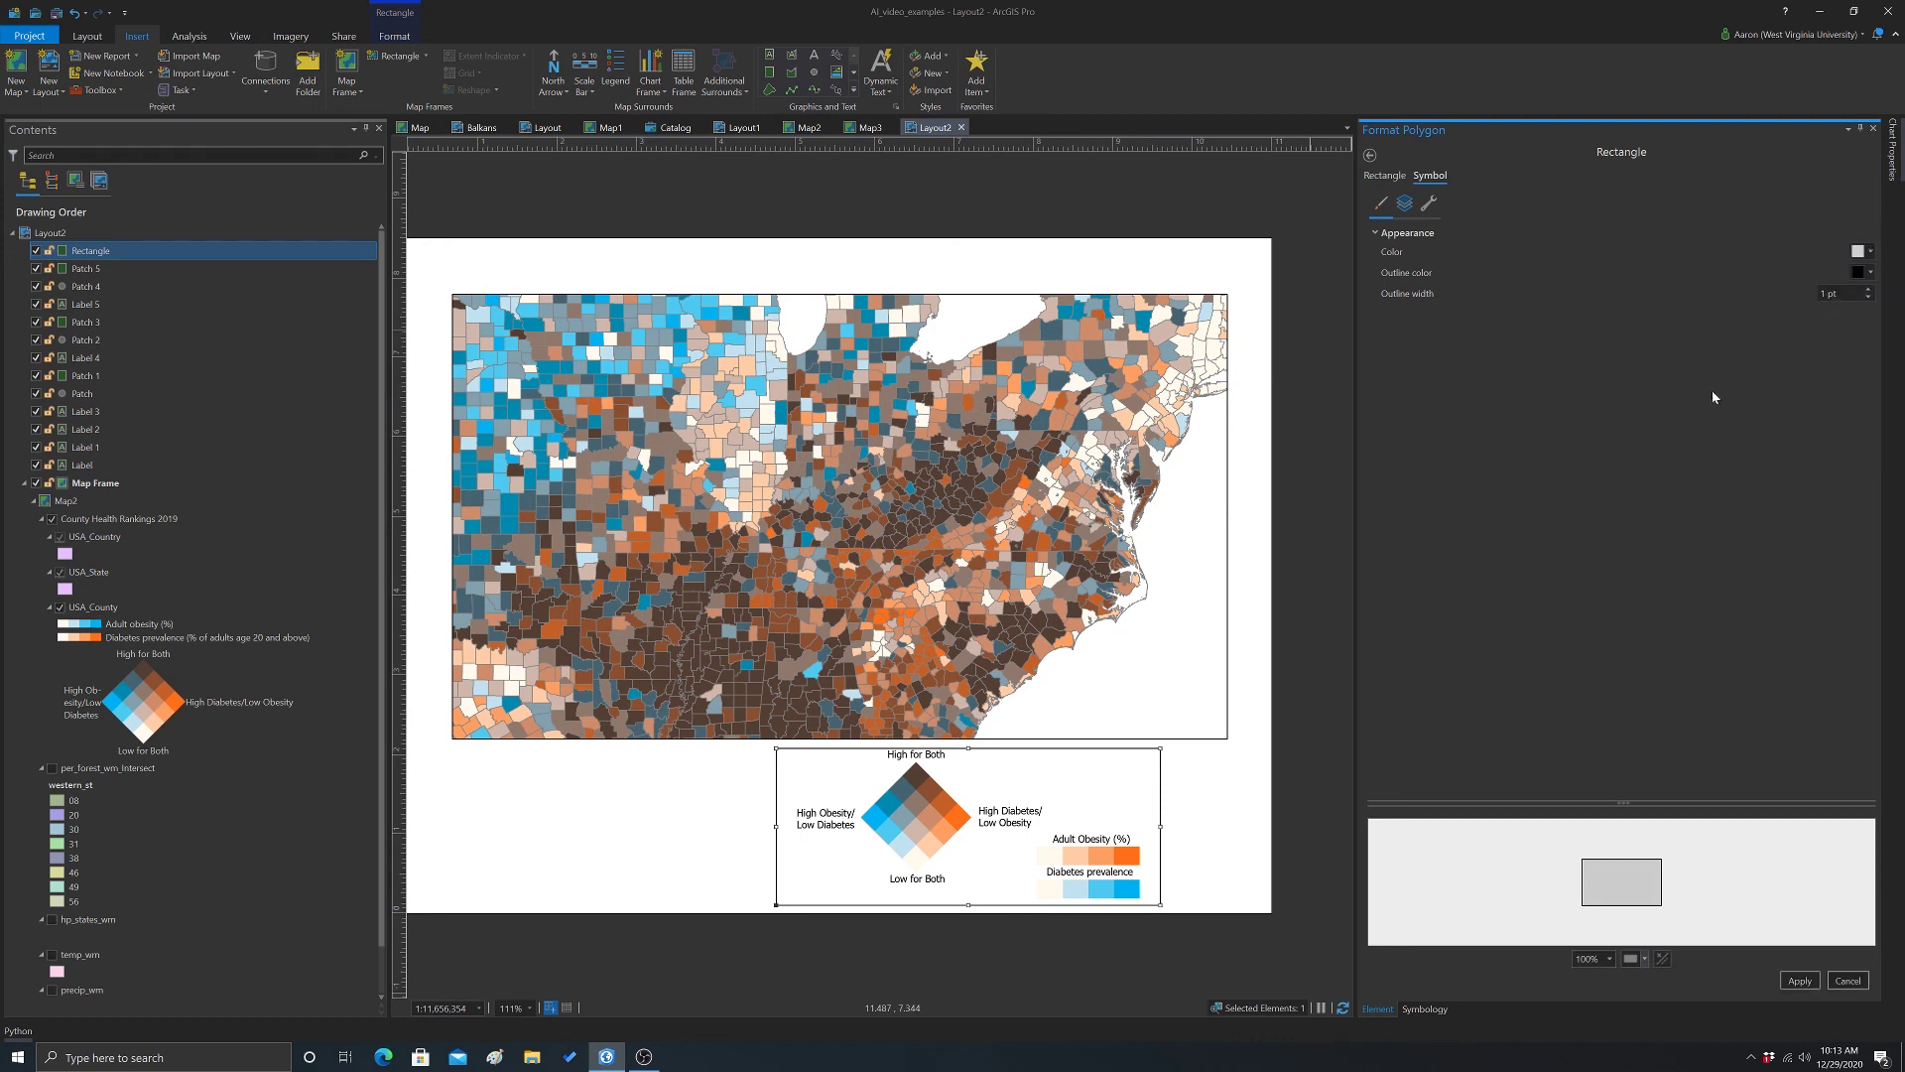
click(1871, 276)
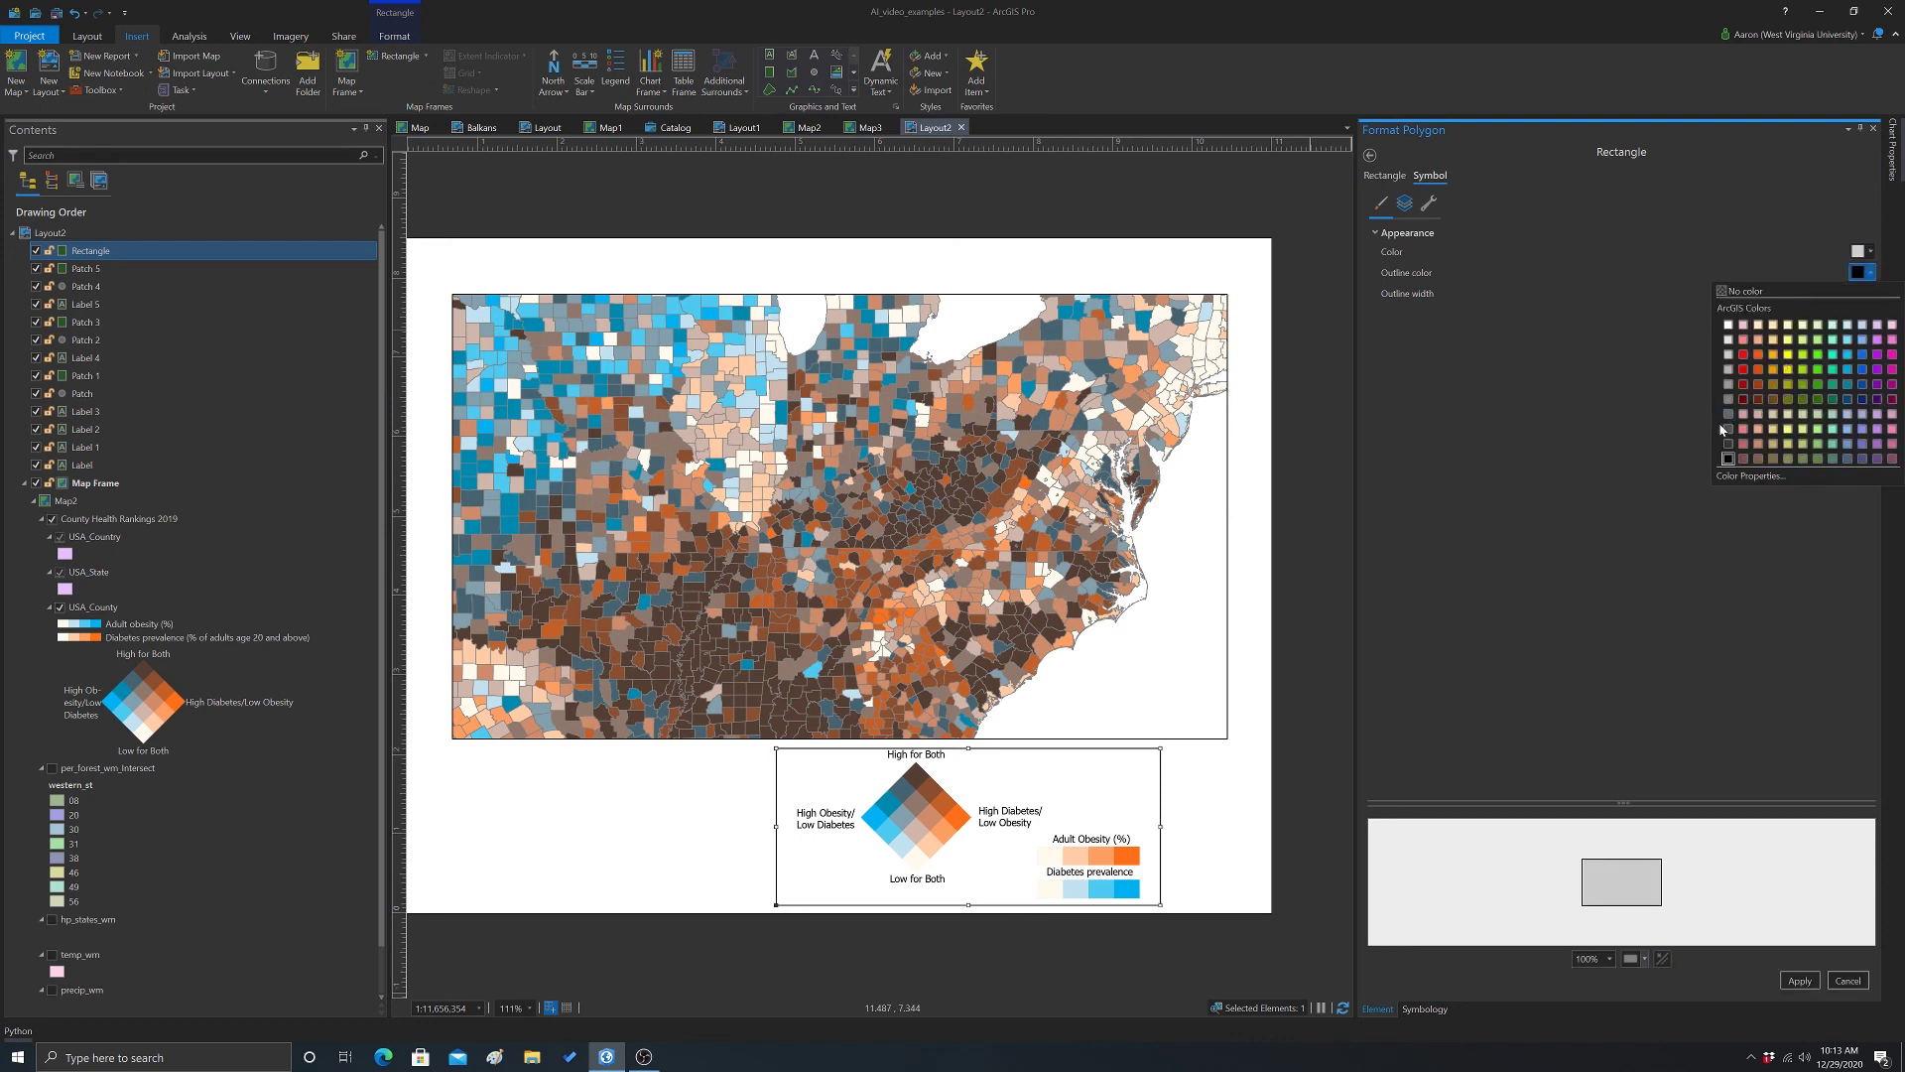
click(1729, 433)
click(1868, 288)
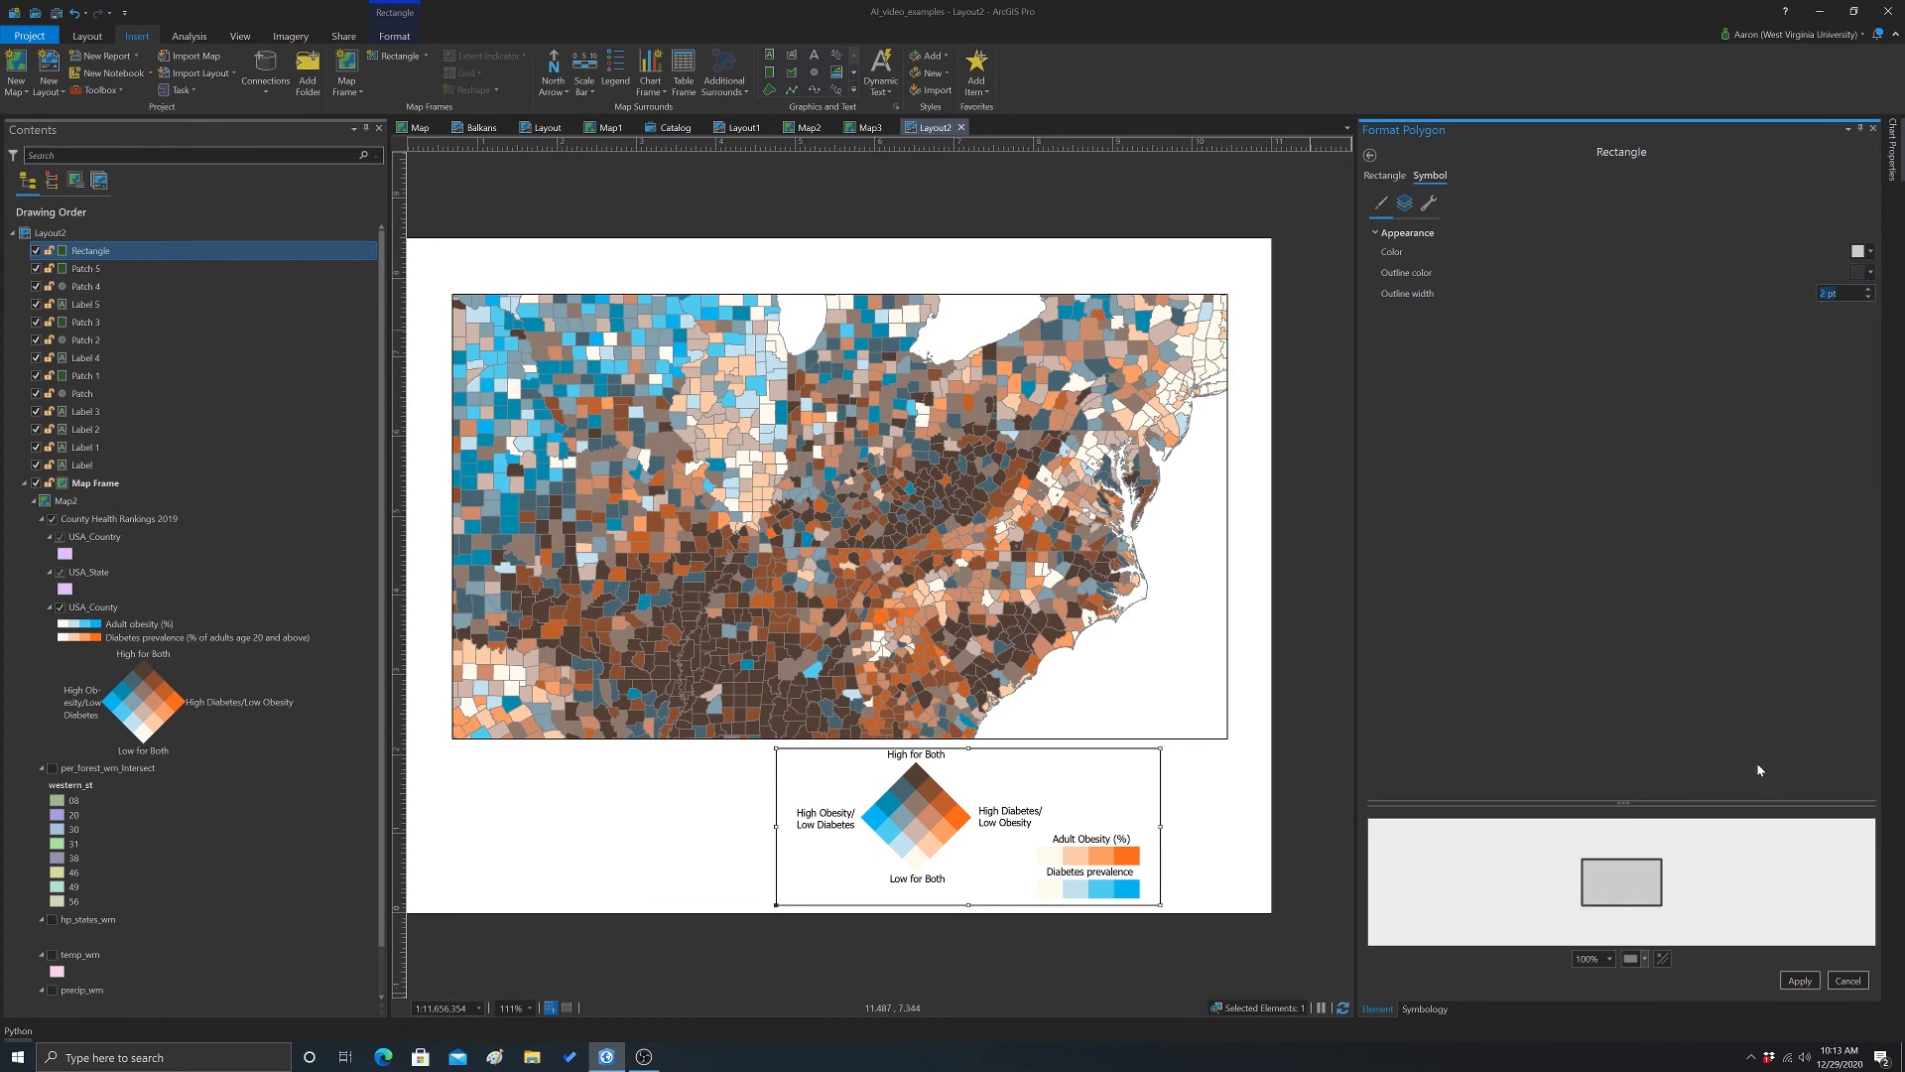
click(1798, 982)
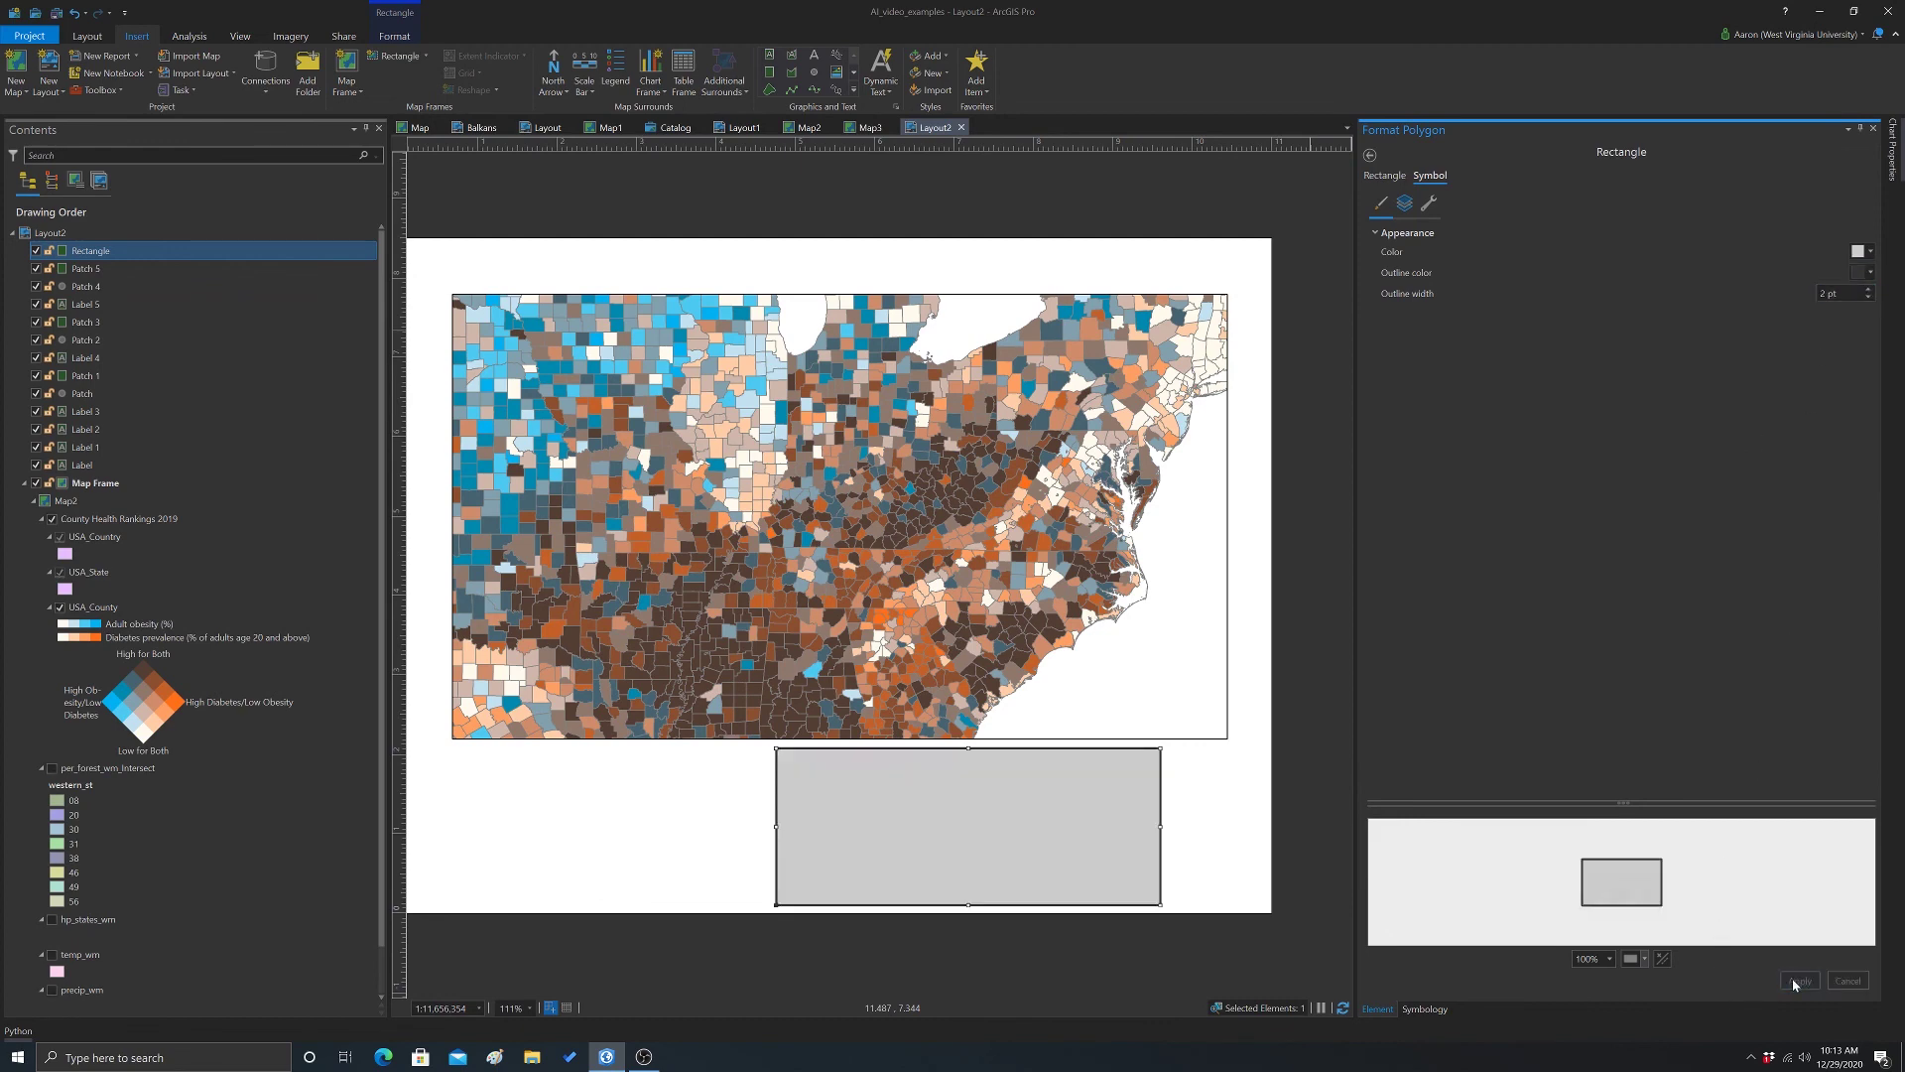
- Send the grey rectangle one level backward using Order > Send Backward
right_click(955, 819)
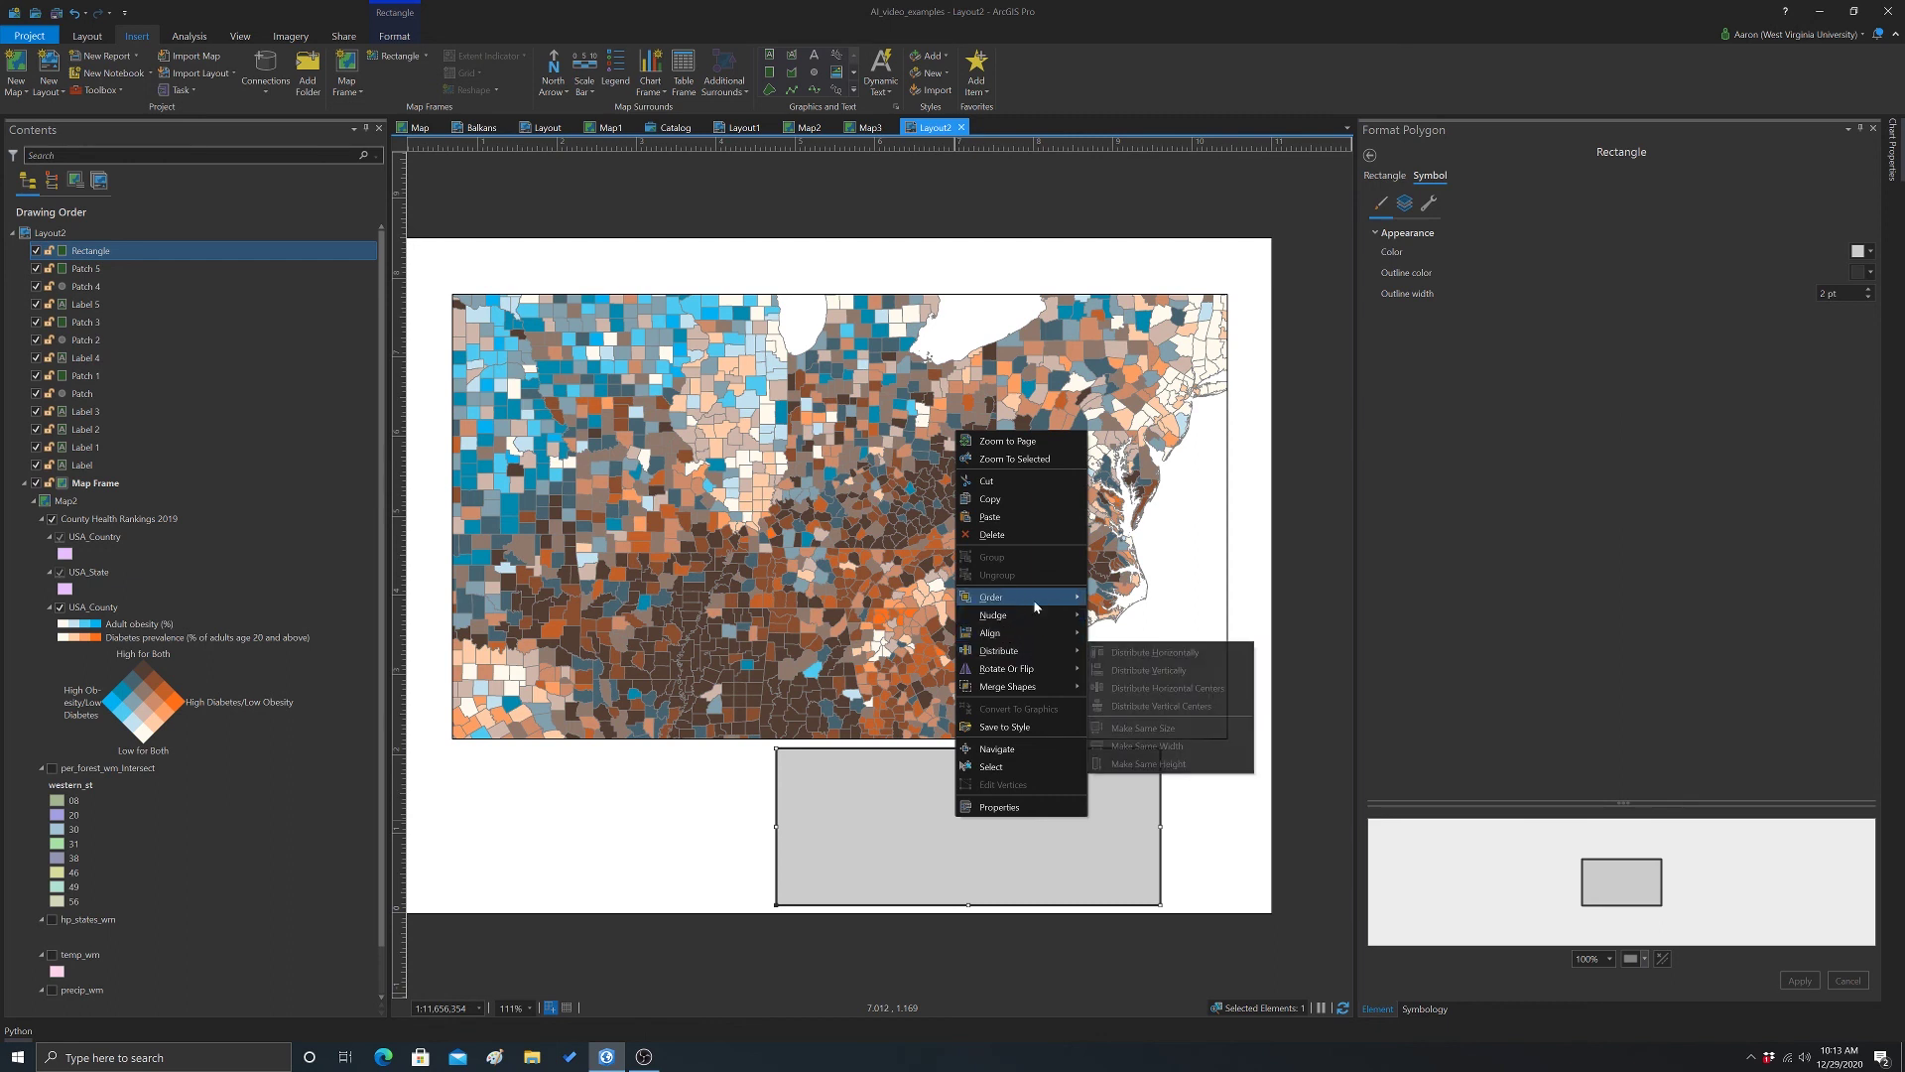
mouse_move(1036, 606)
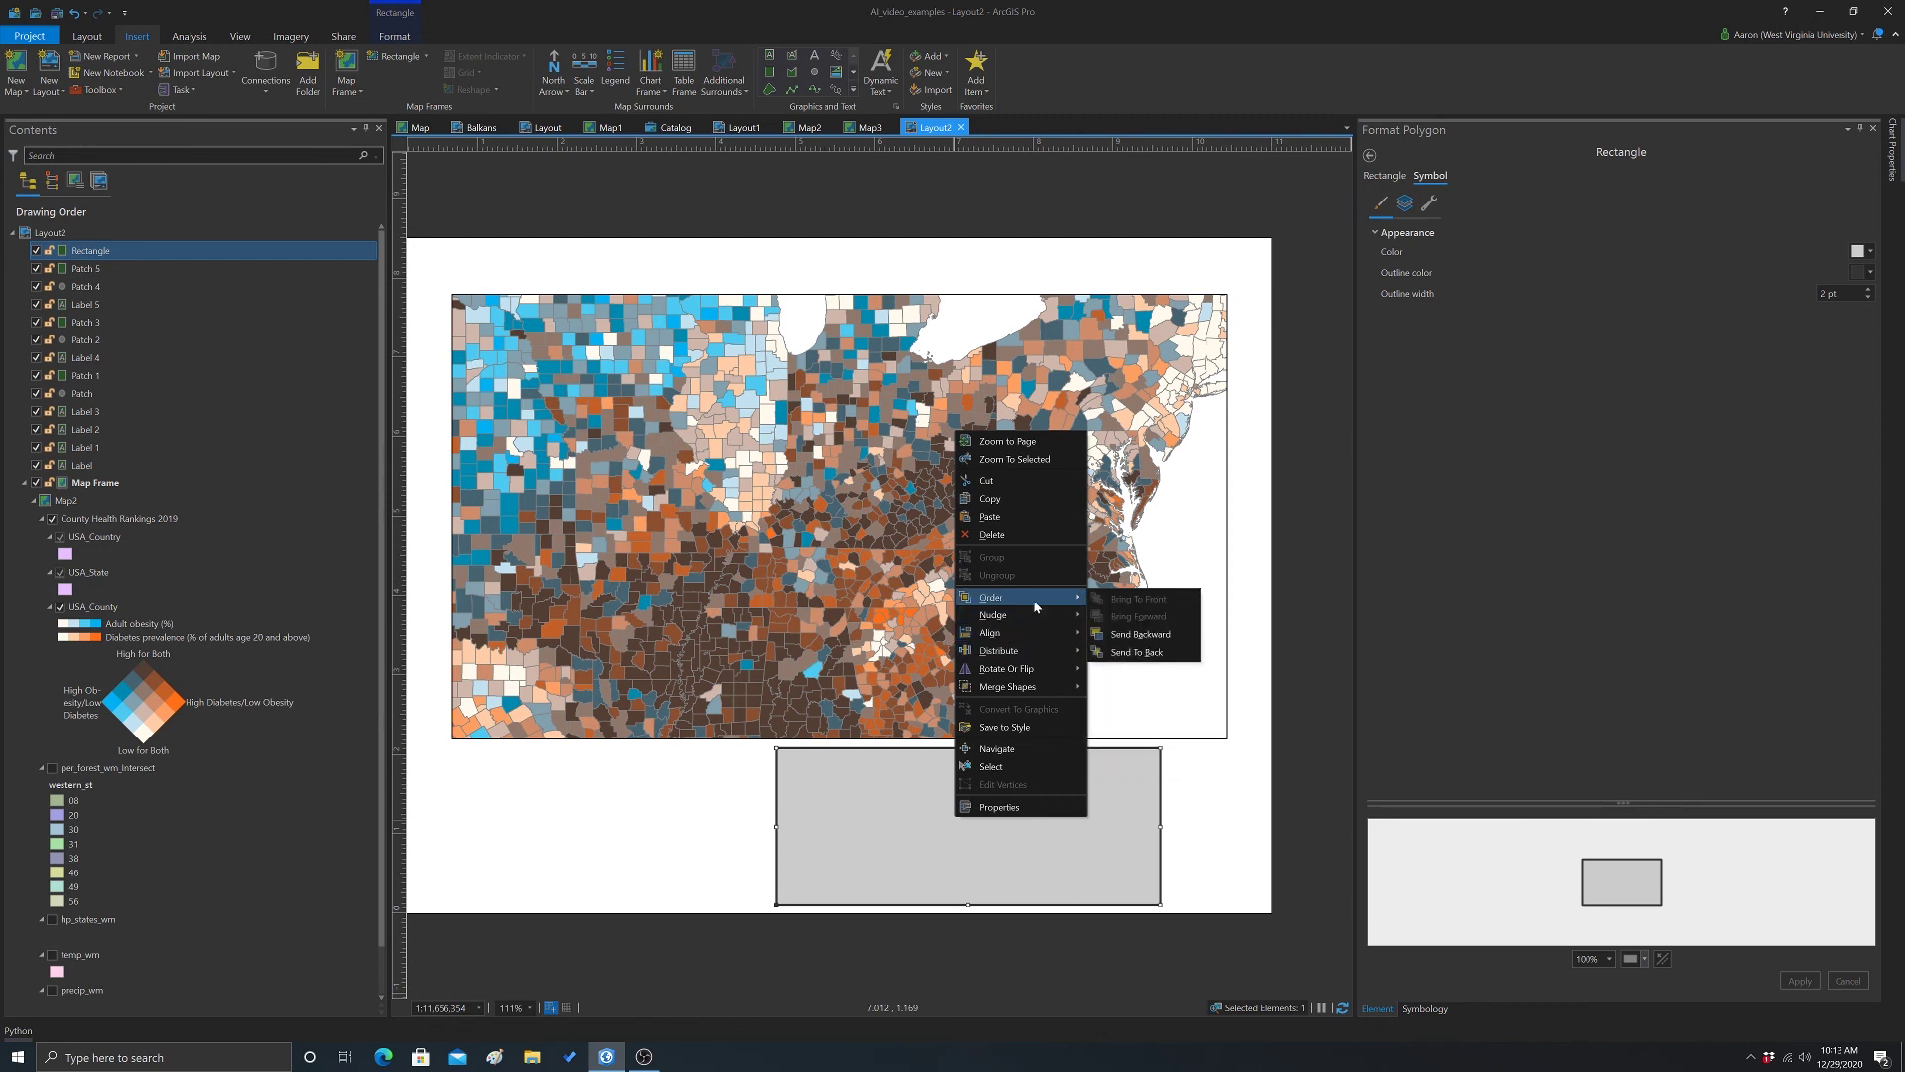
click(1135, 636)
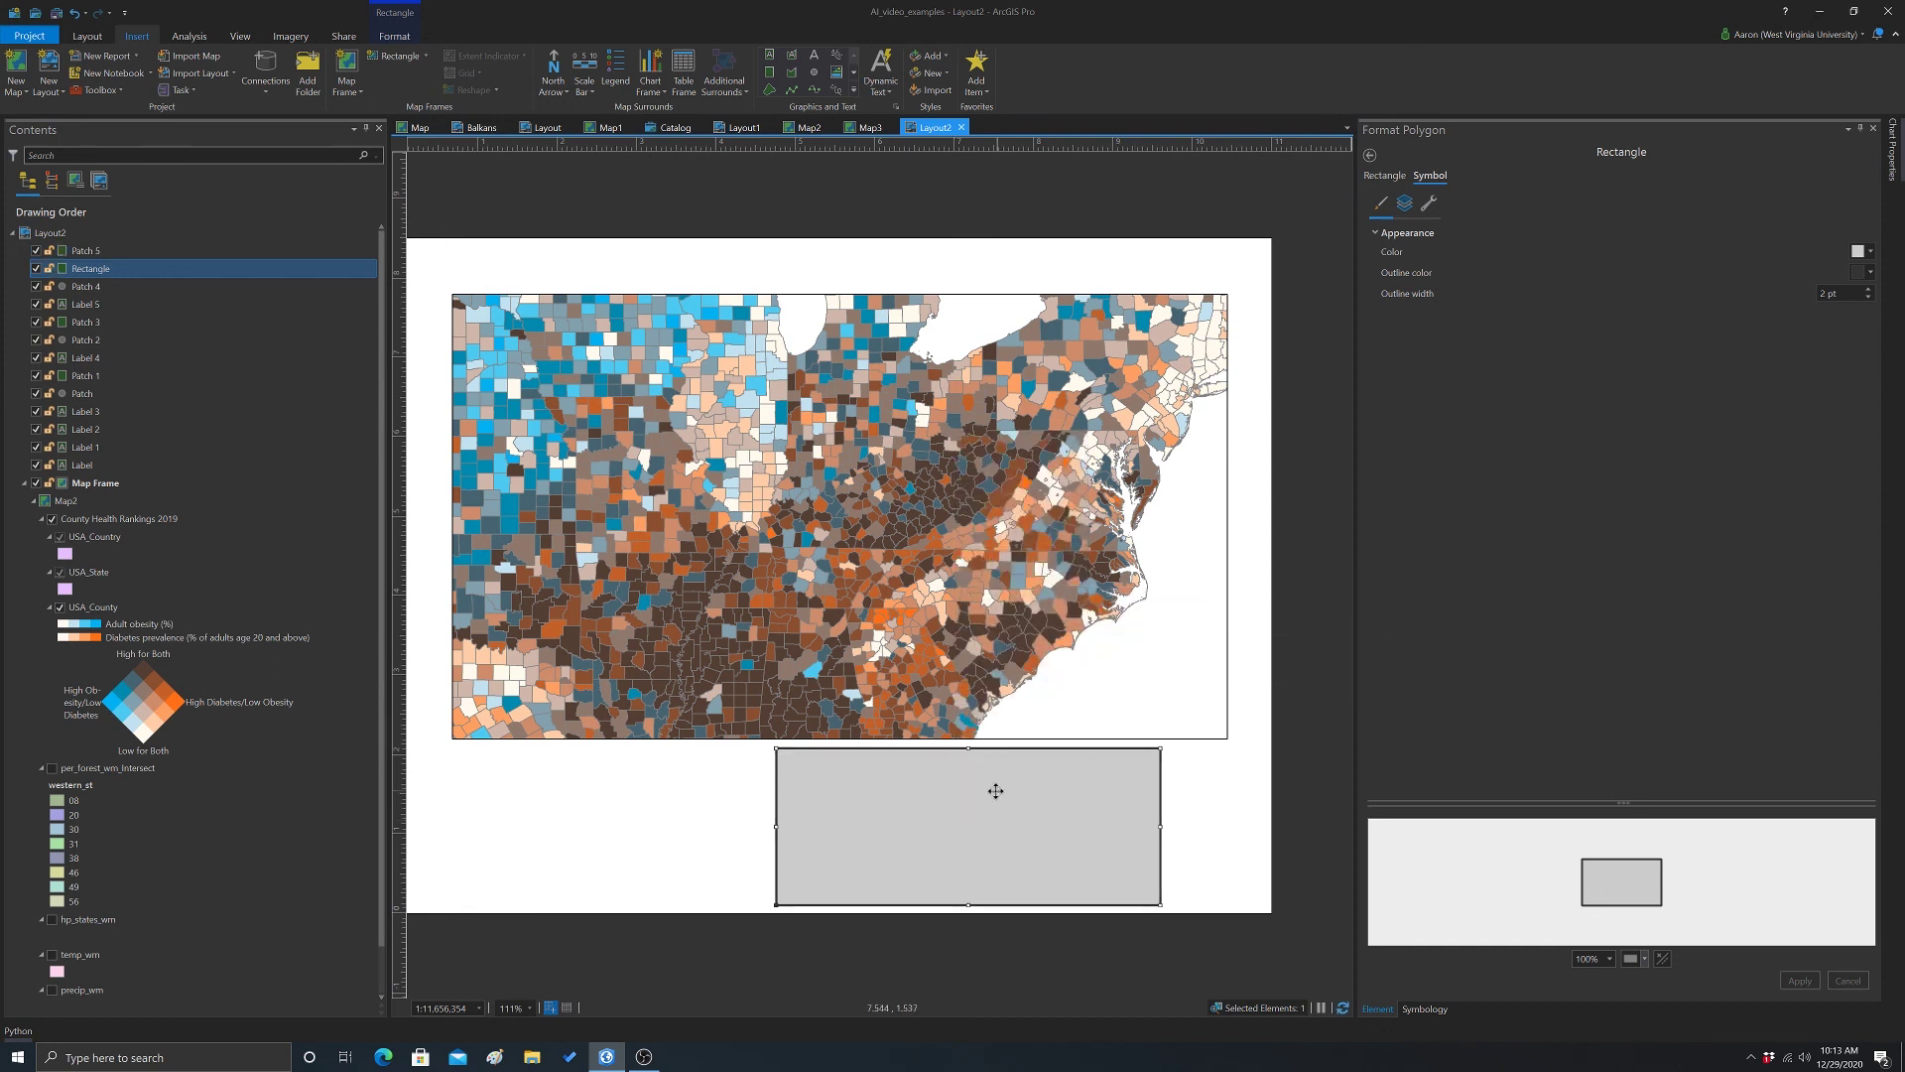
right_click(1003, 788)
key(Escape)
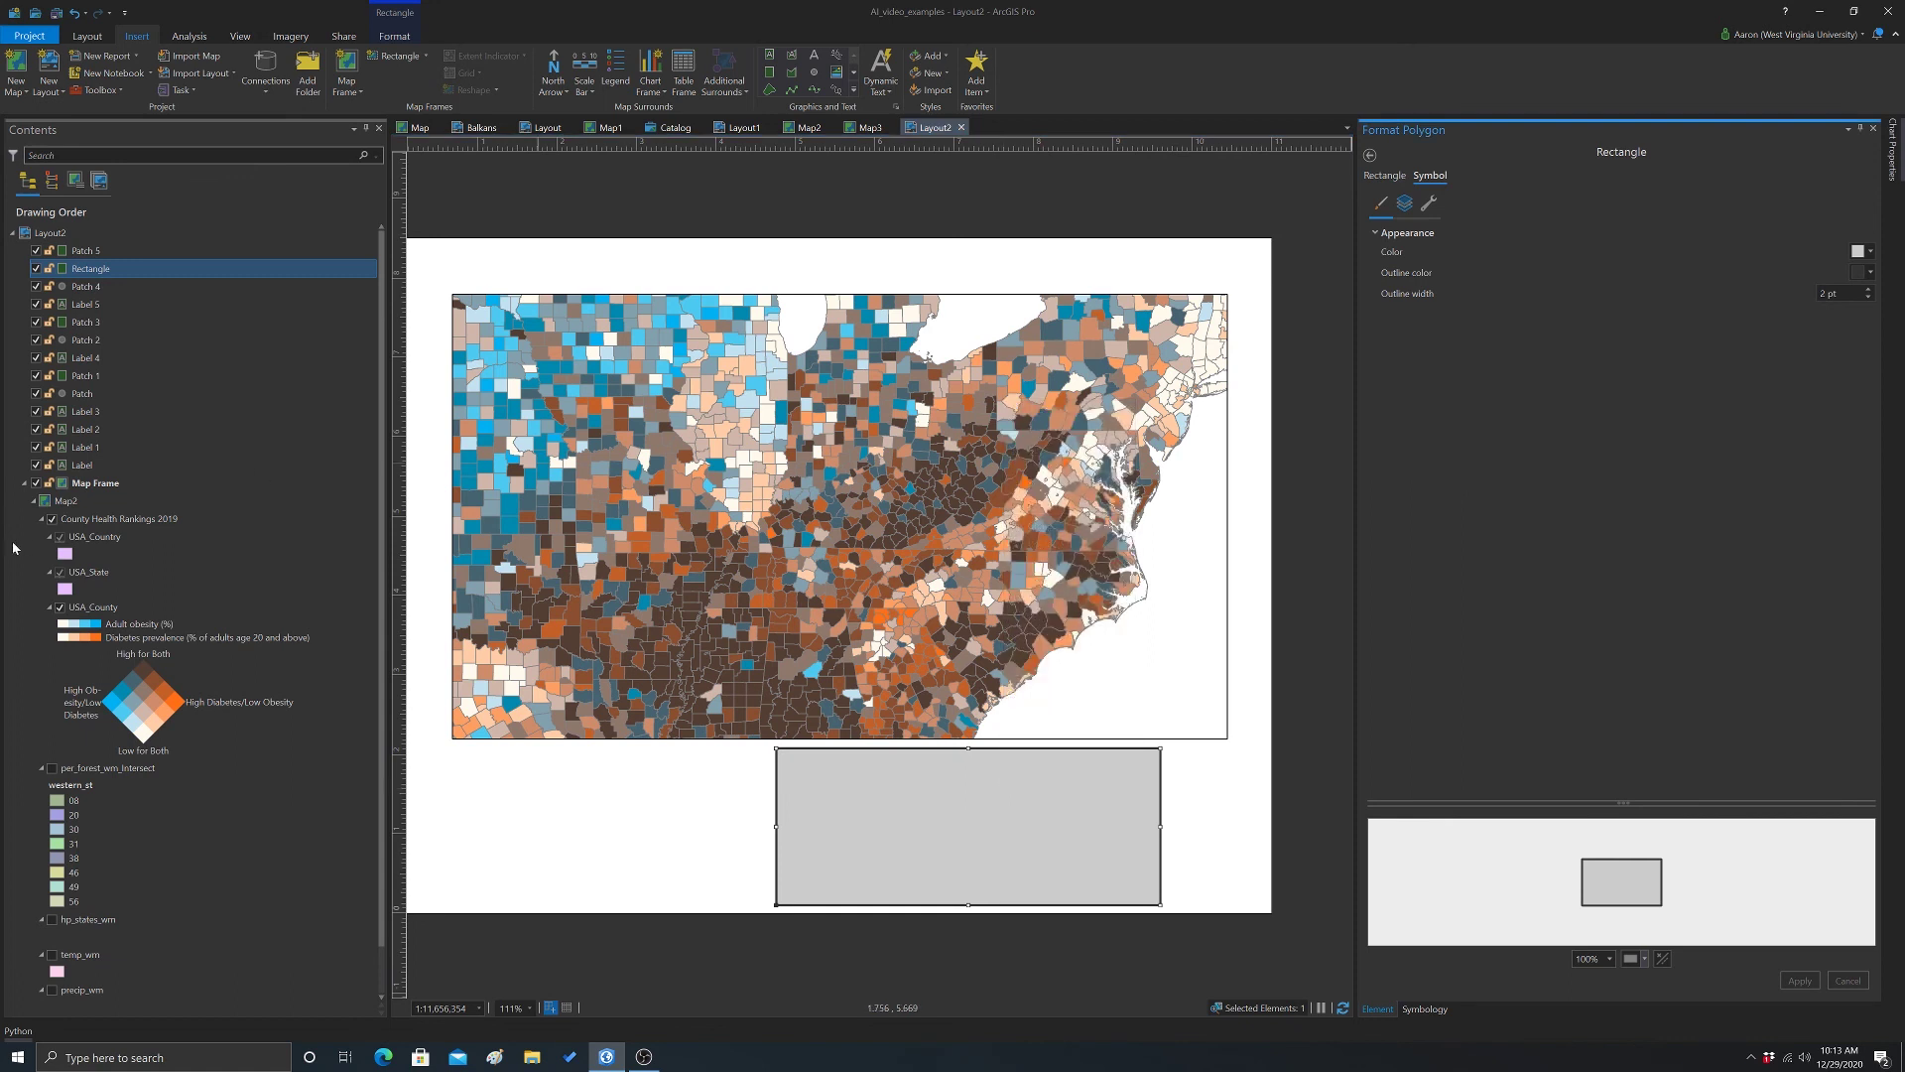
- Move Rectangle beneath all legend elements in the Drawing Order so the legend shows on top
click(86, 272)
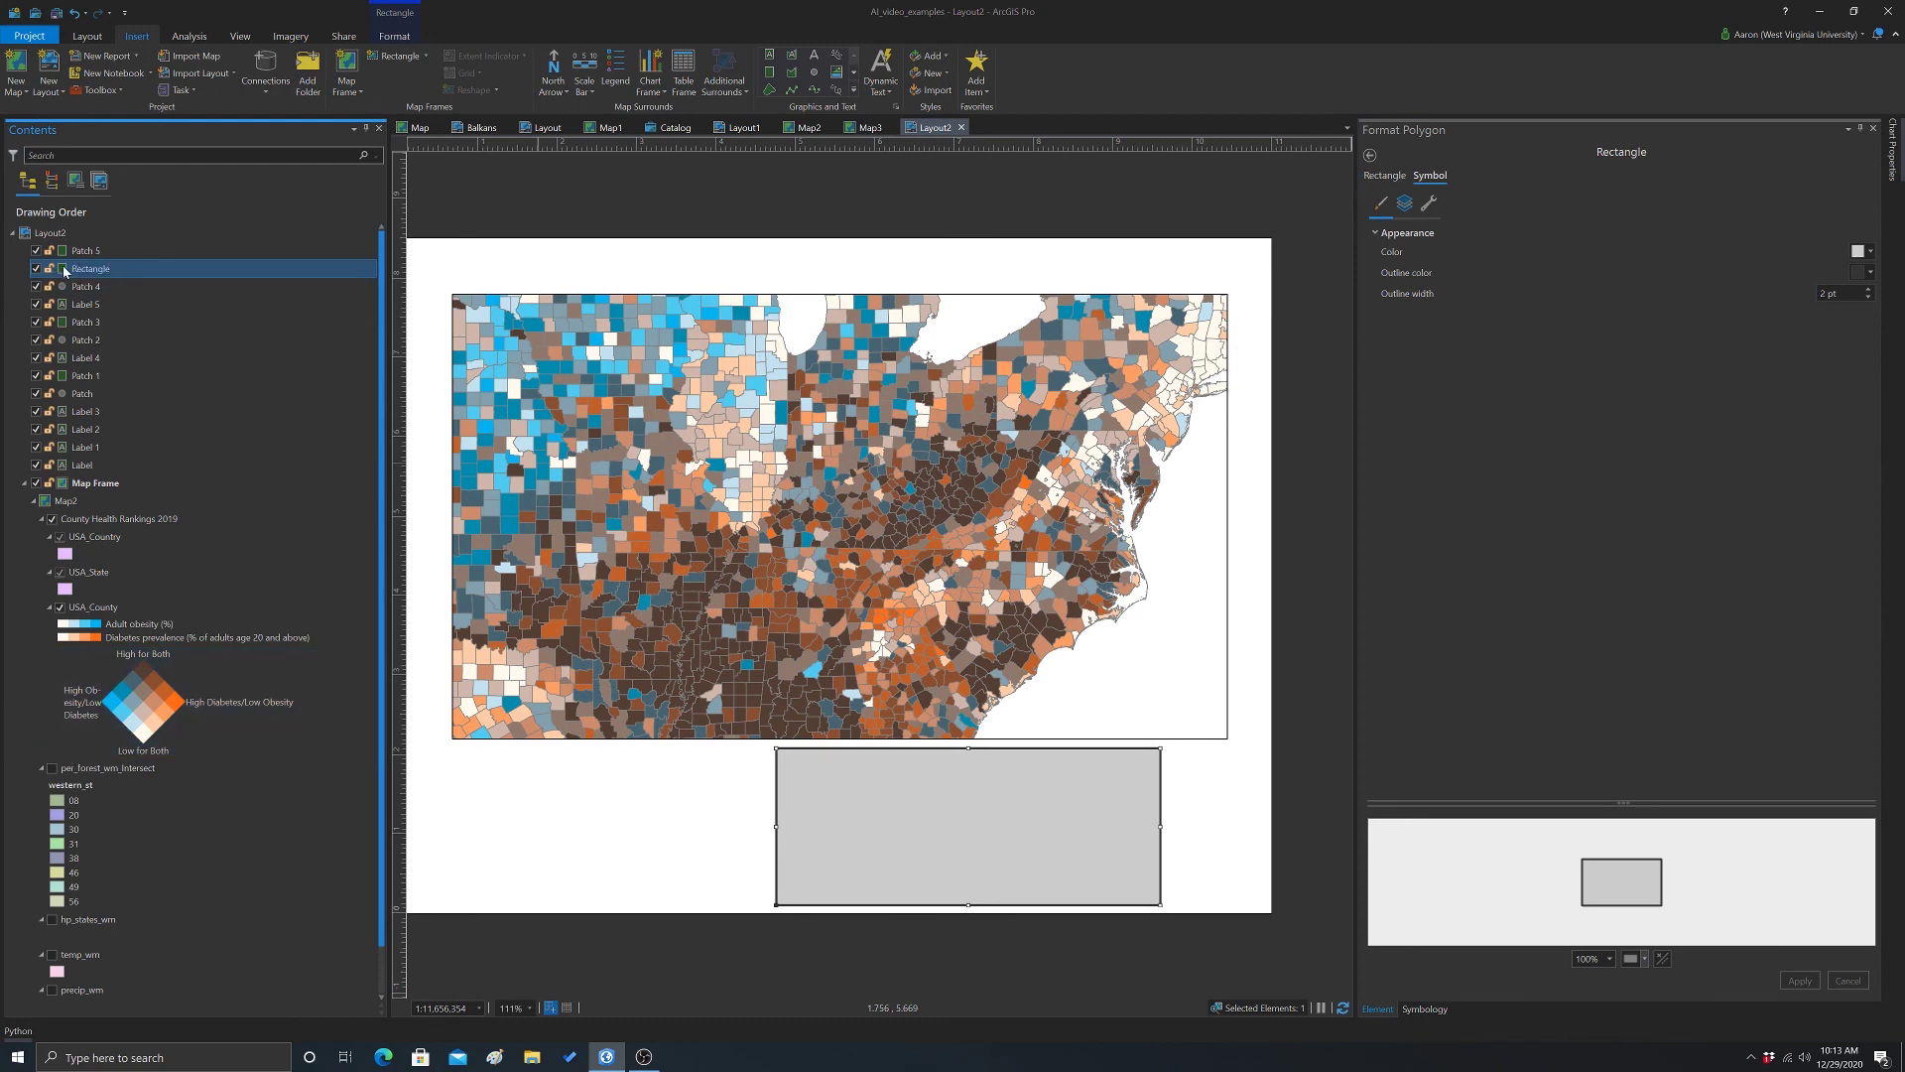
mouse_move(65, 268)
mouse_down()
mouse_move(61, 493)
mouse_move(108, 296)
mouse_move(103, 474)
mouse_up()
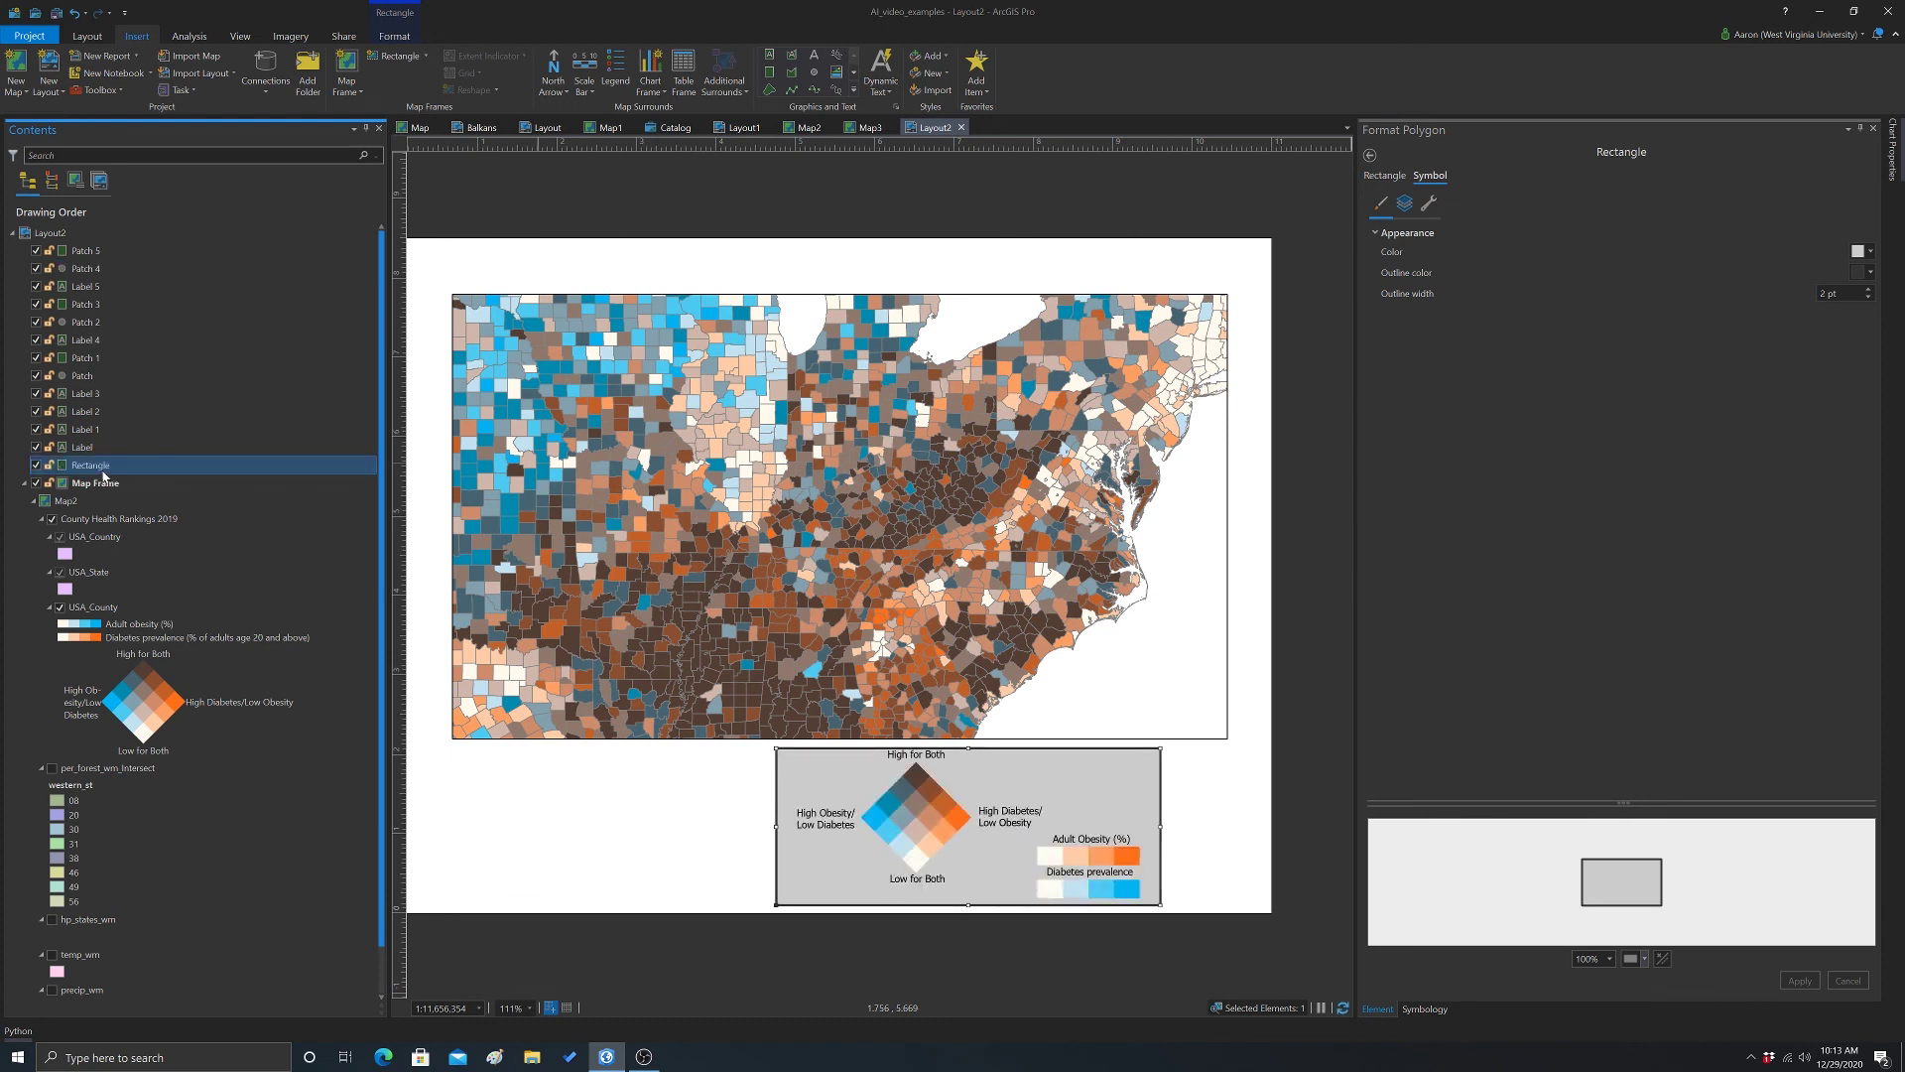
click(1327, 811)
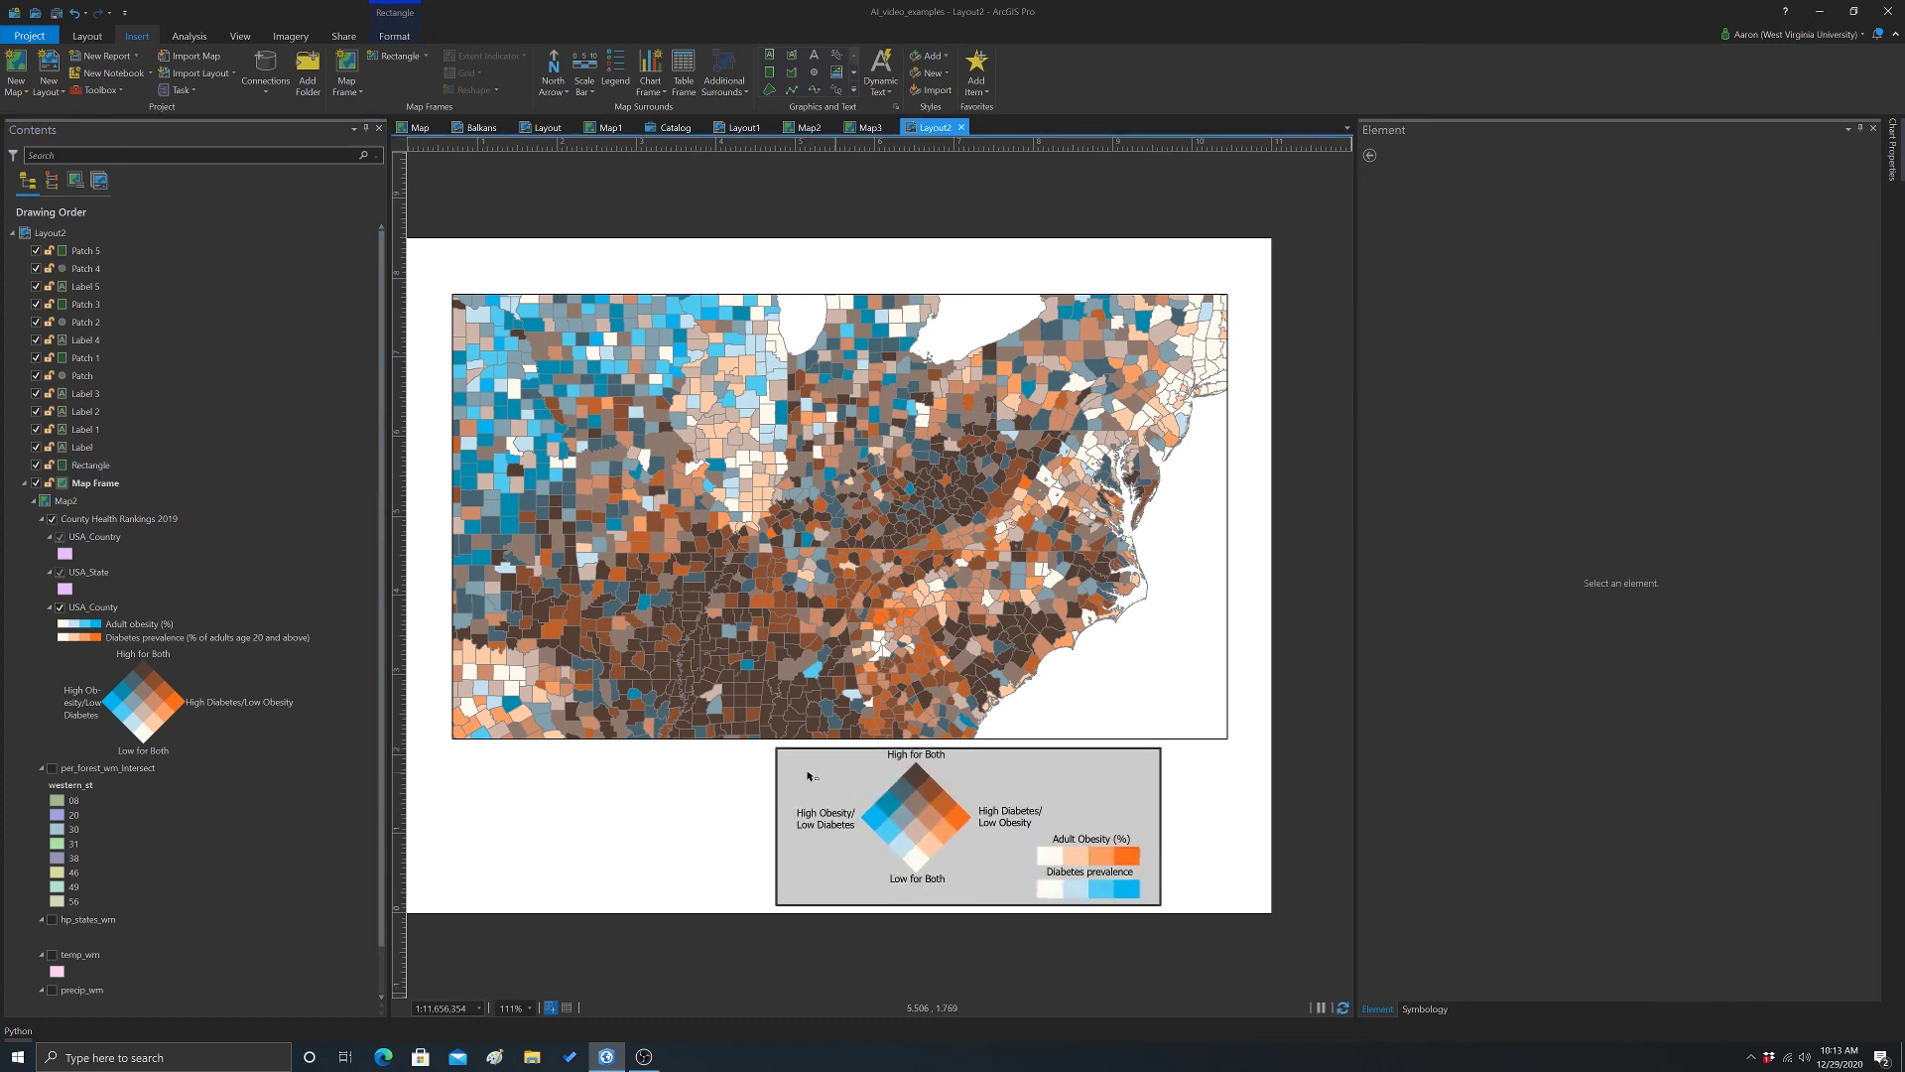
click(894, 761)
drag(968, 747, 970, 742)
key(Escape)
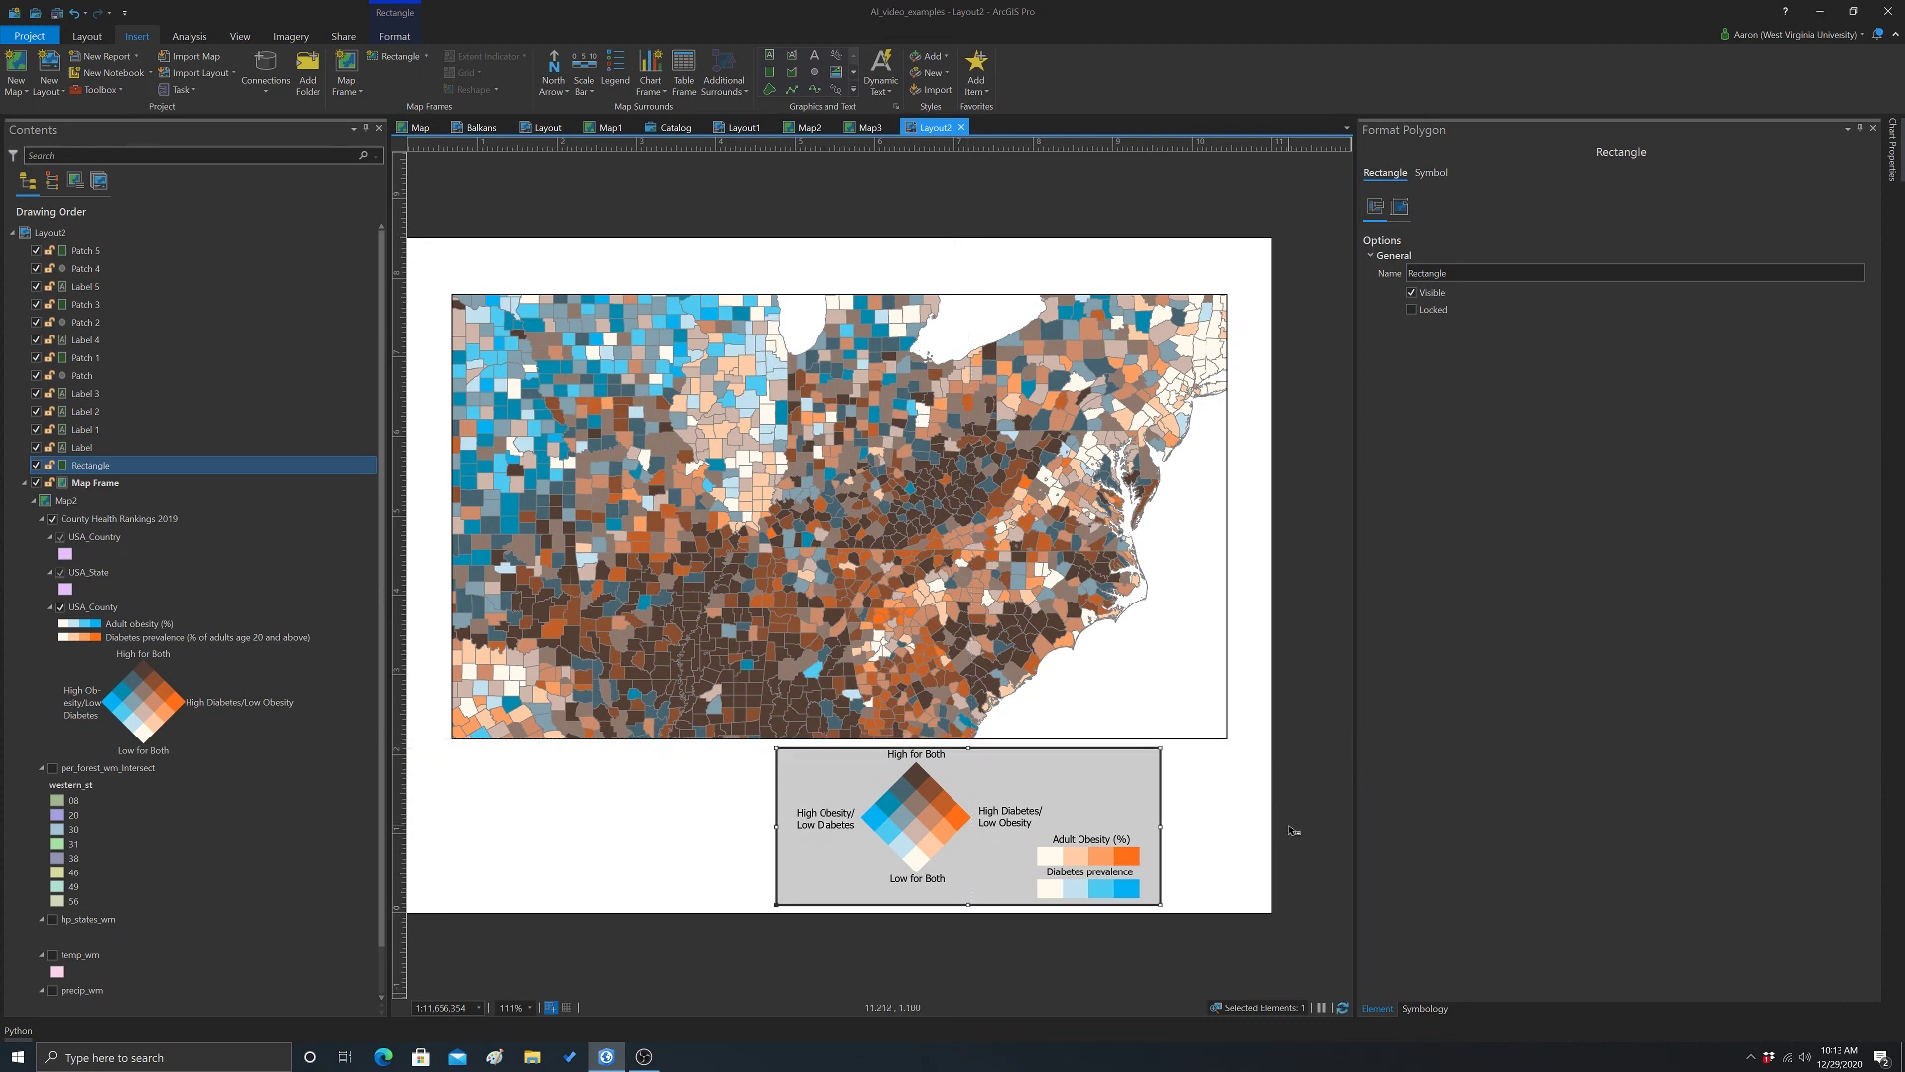
key(Escape)
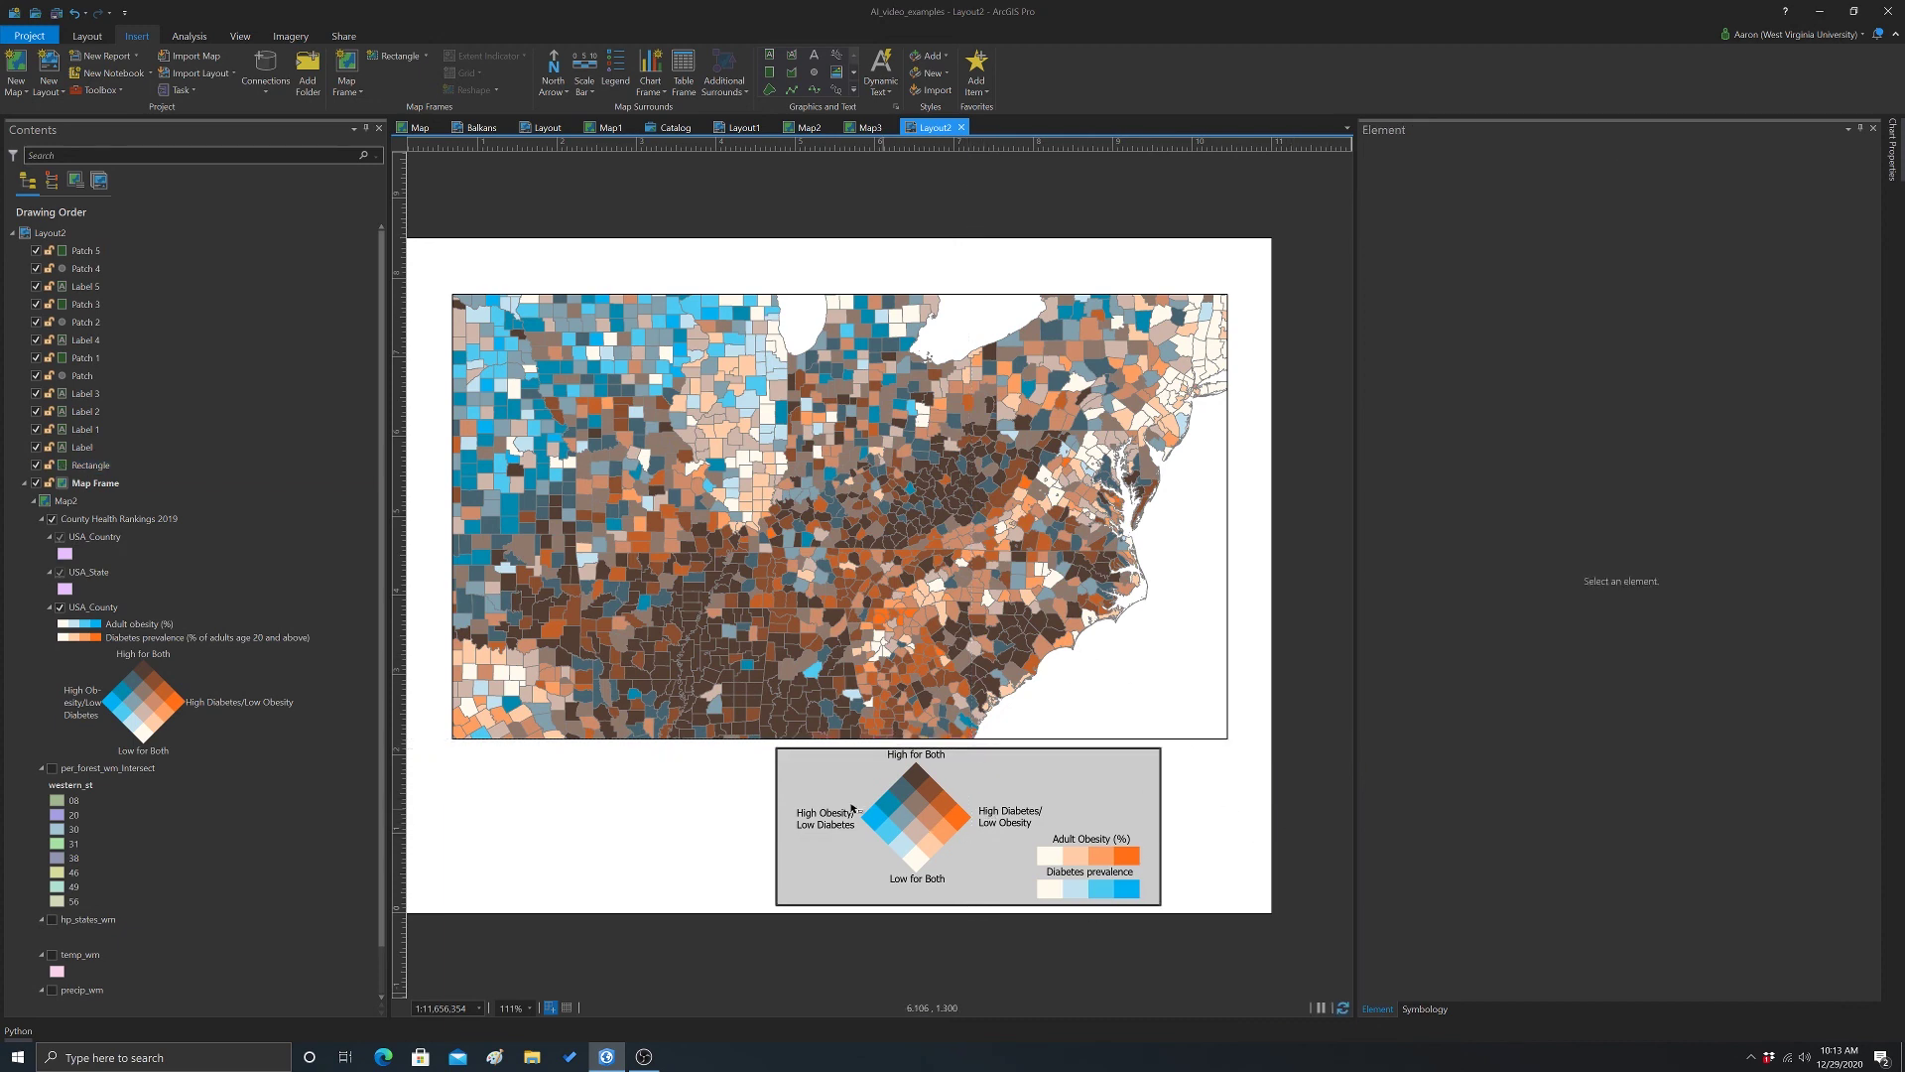